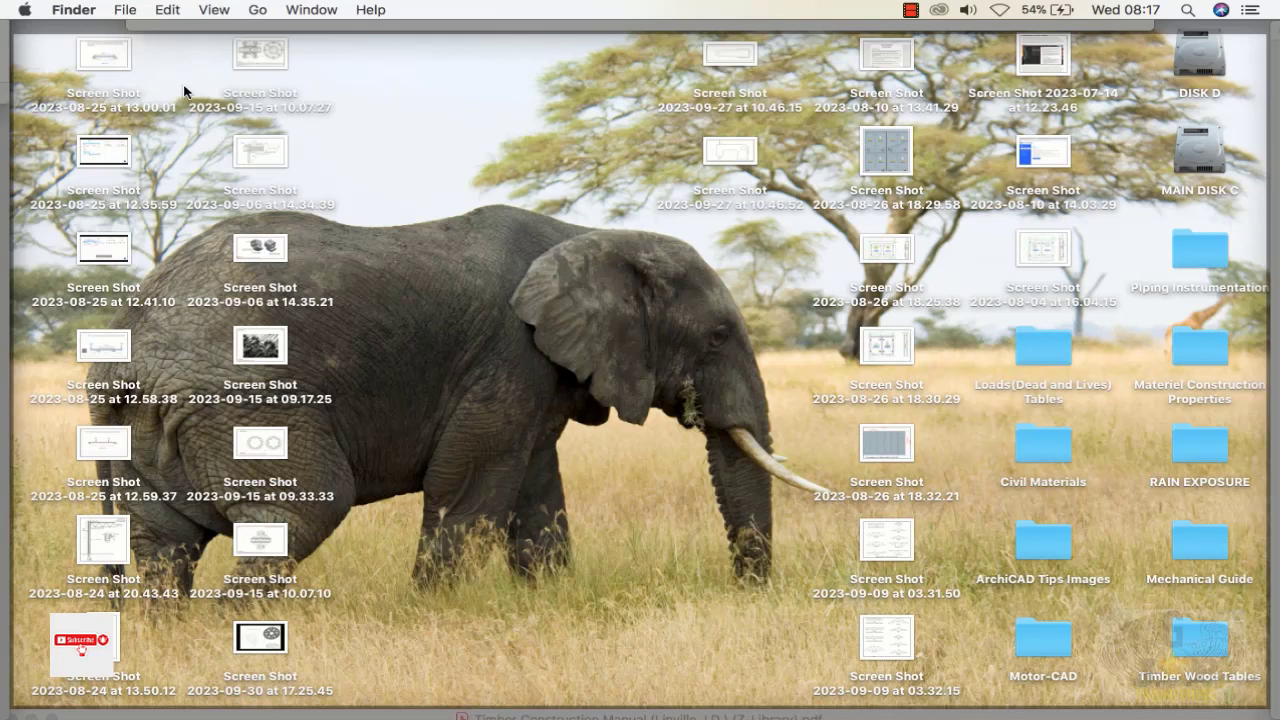
Step: Launch ARCHICAD 24 and open the recent project COTS-02.pln
key("F4")
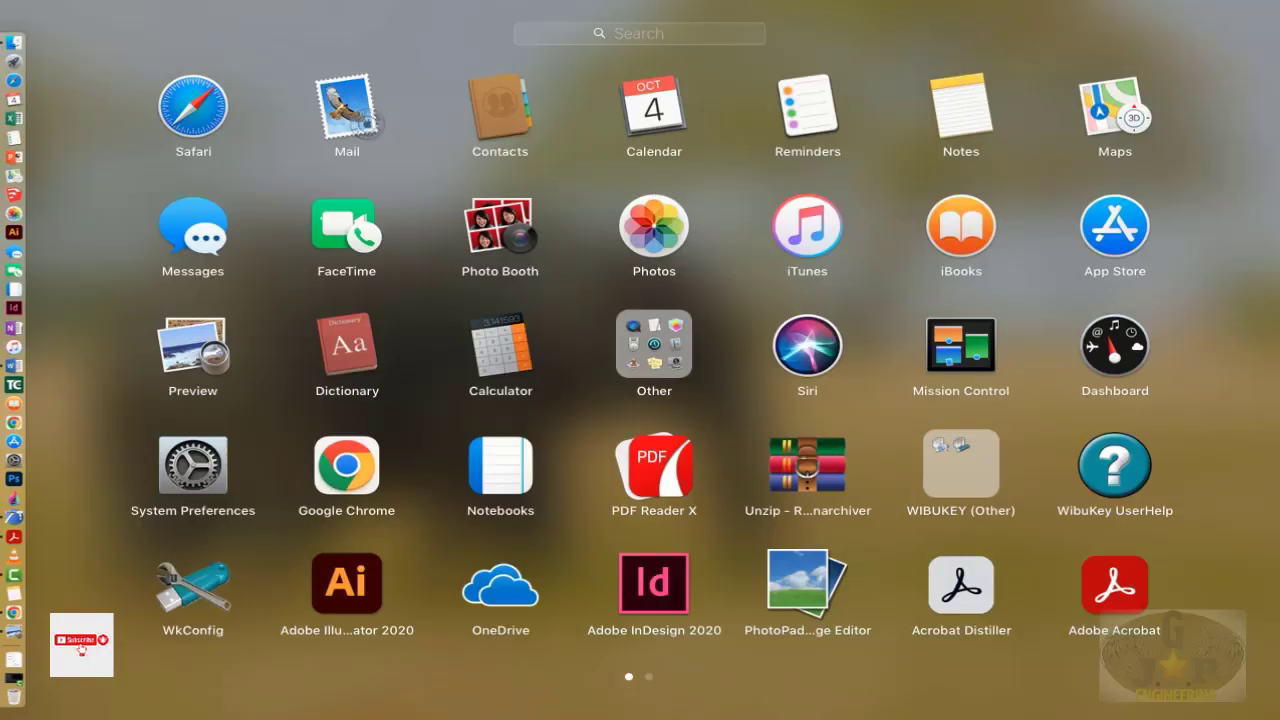
left_click(13, 517)
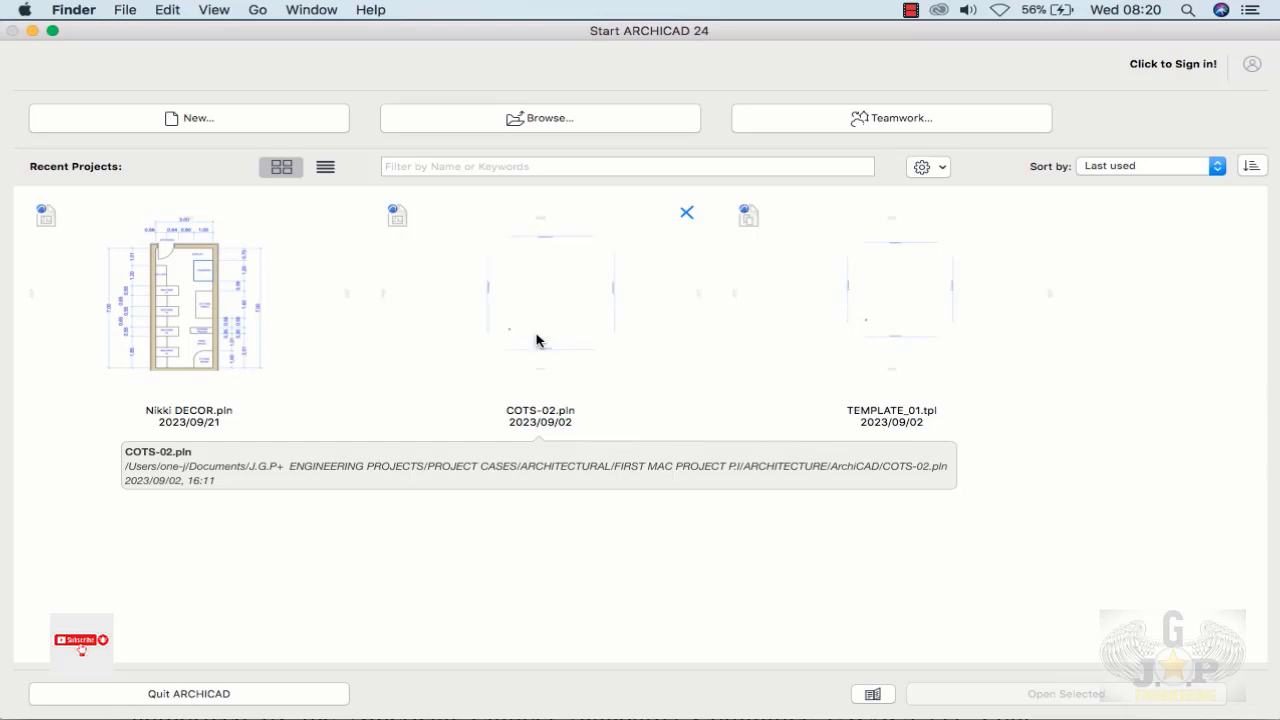
left_click(536, 338)
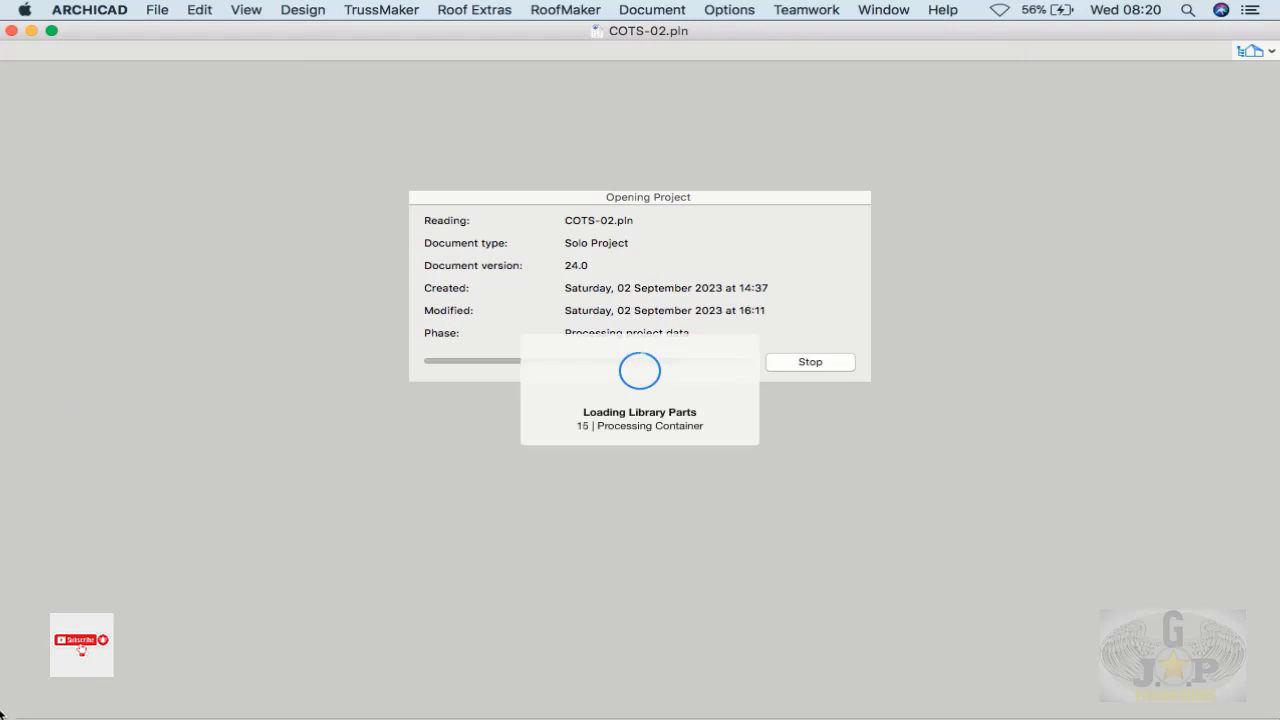
Step: Switch to Finder while the project loads and close its Applications window
mouse_move(2, 717)
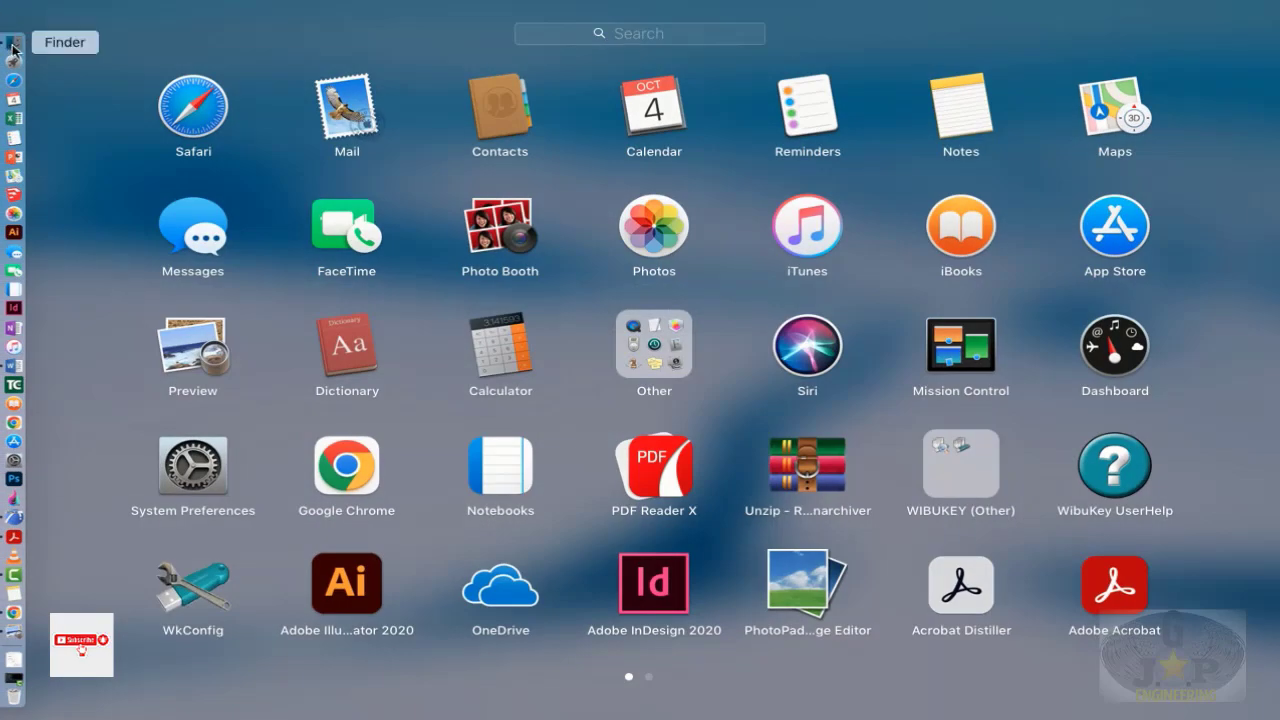
left_click(13, 42)
left_click(75, 12)
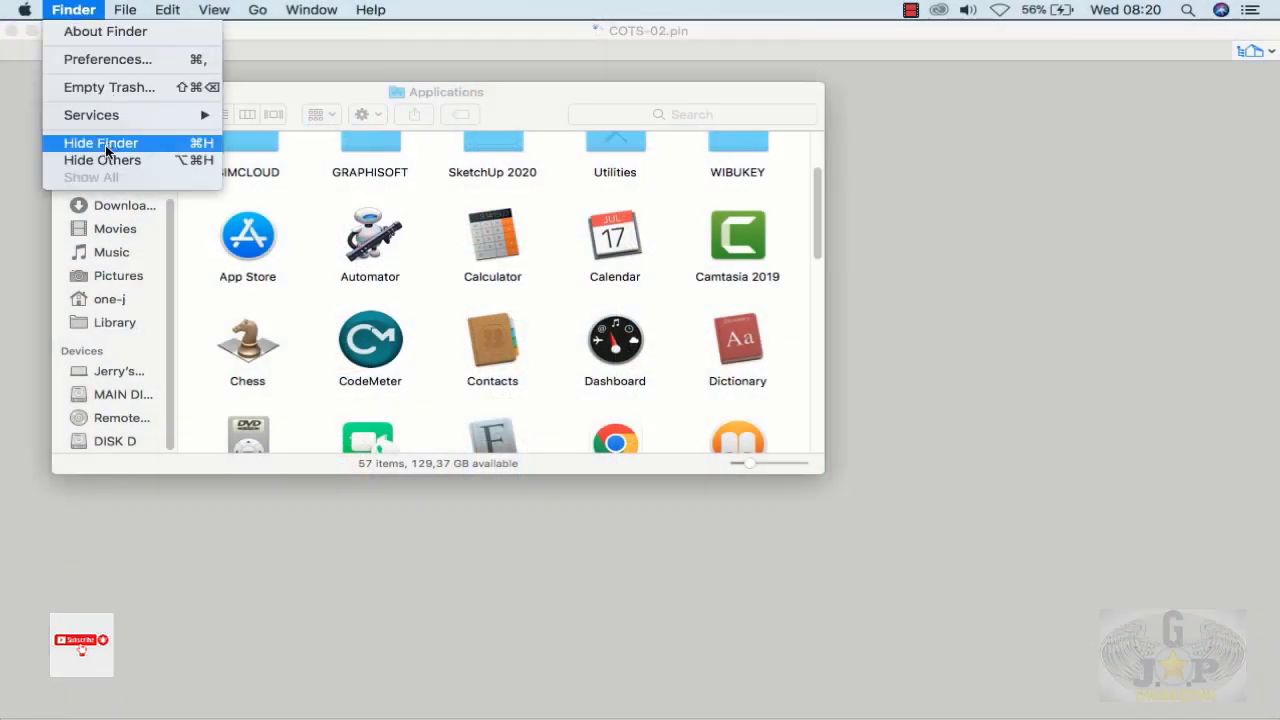
left_click(31, 117)
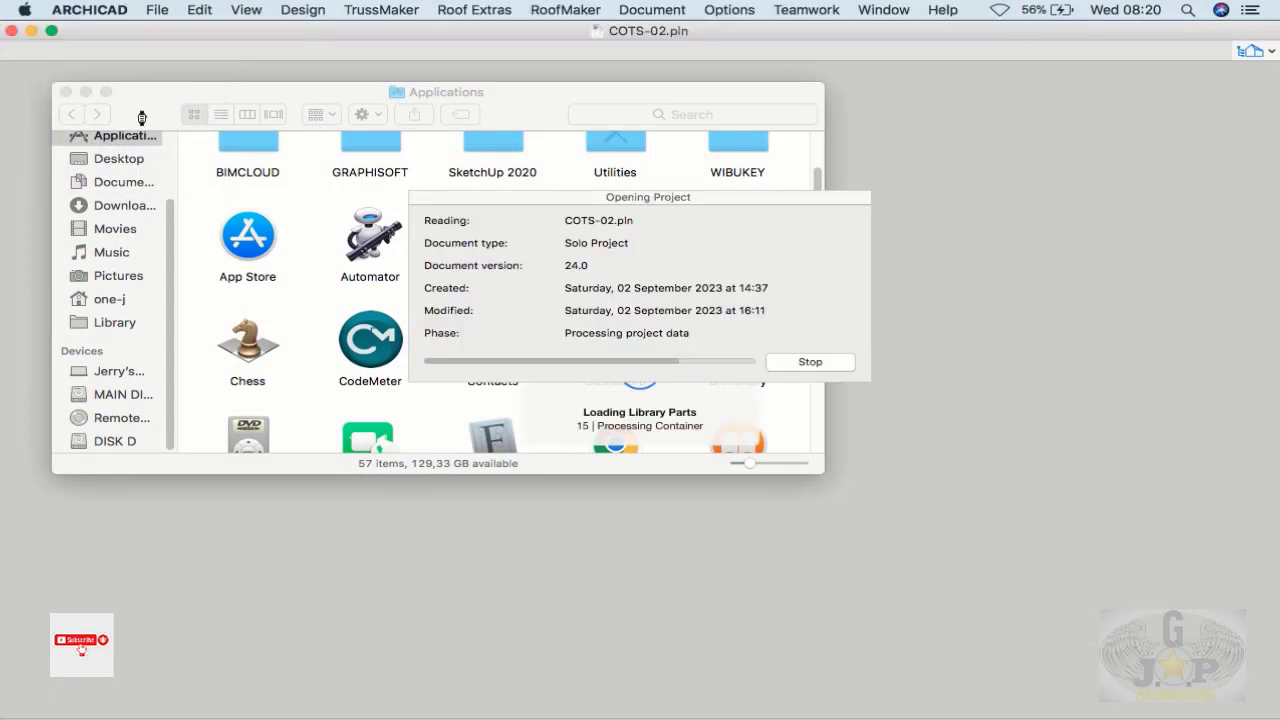
left_click(143, 86)
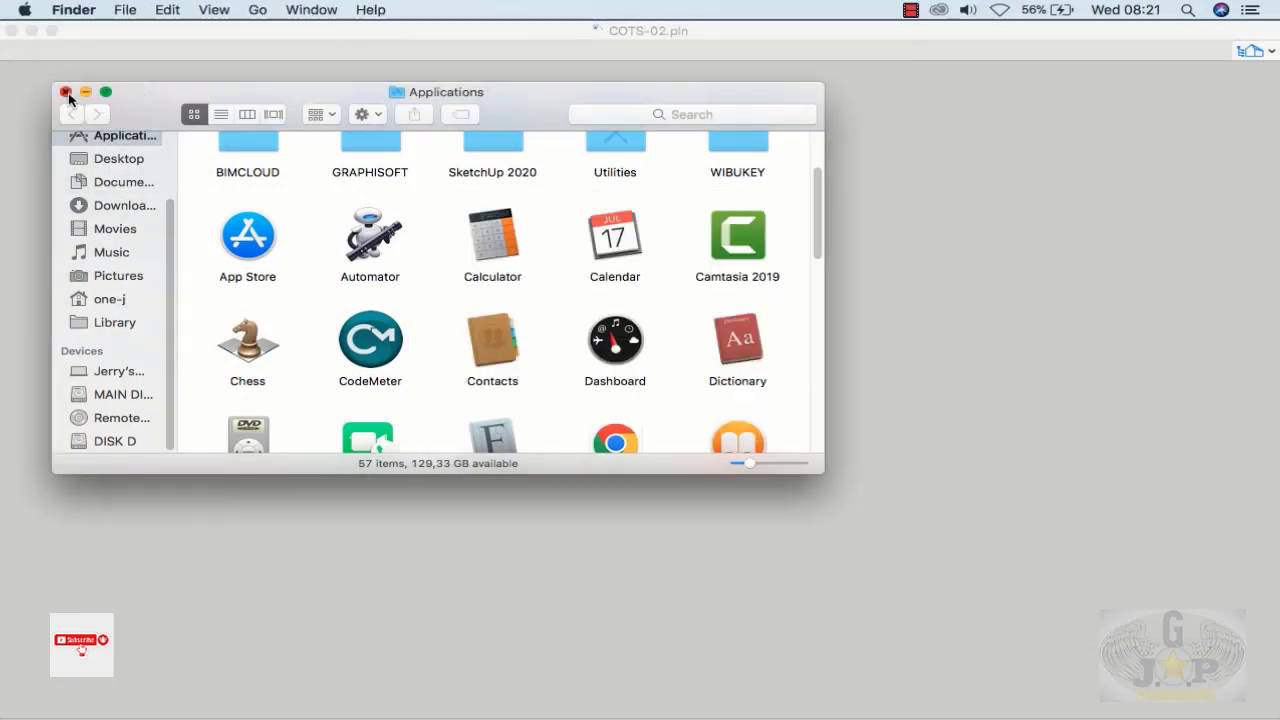
left_click(65, 92)
Step: Switch to Preview, dismiss the floor plan image window and quit the program
key("F4")
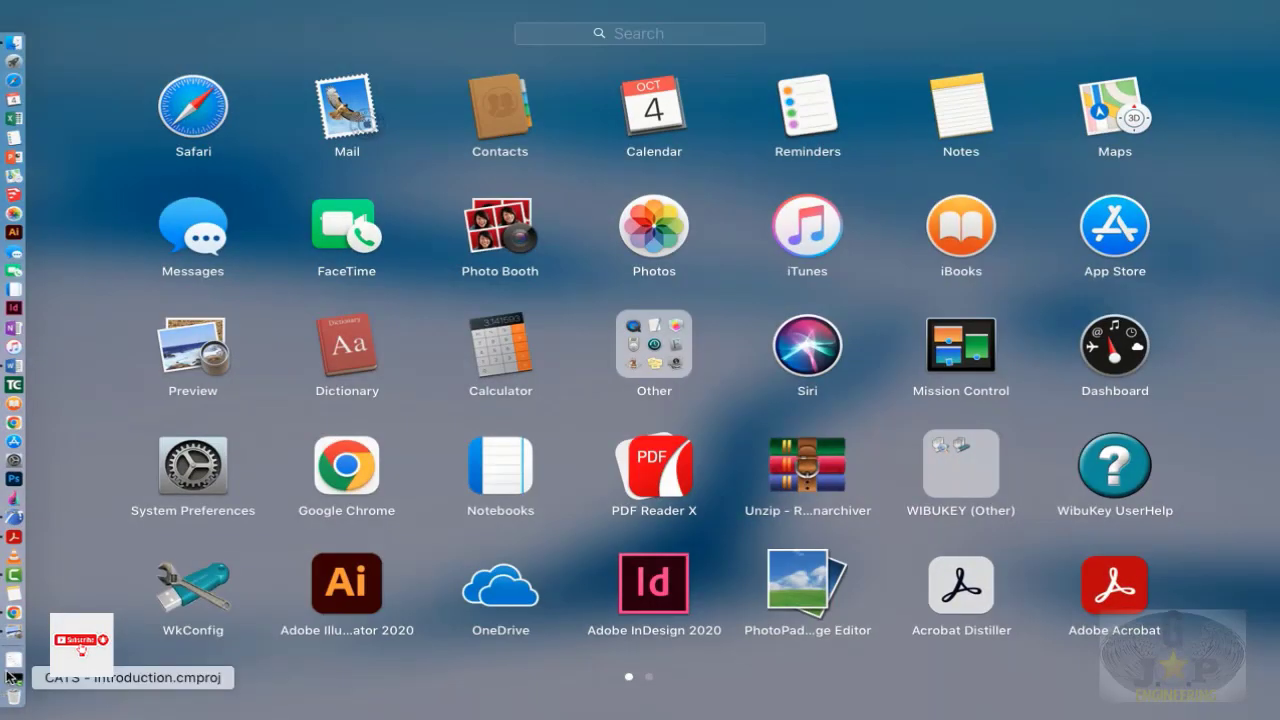
left_click(13, 632)
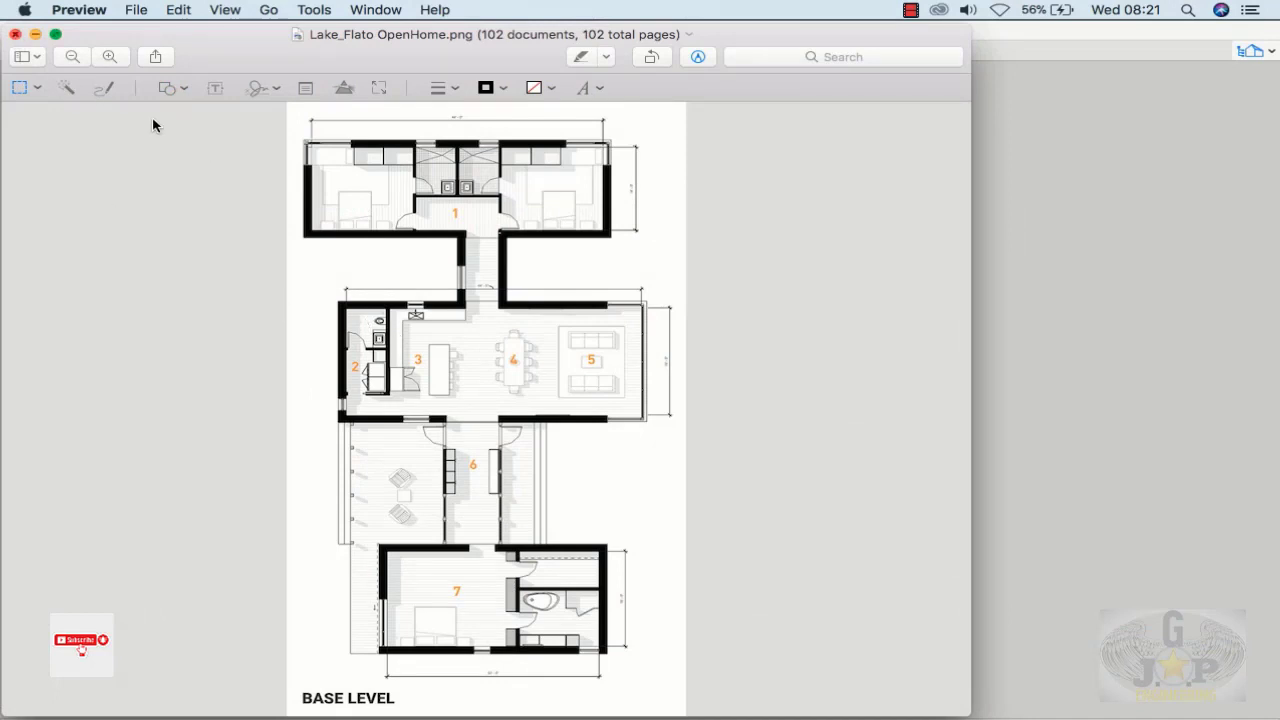
left_click(35, 35)
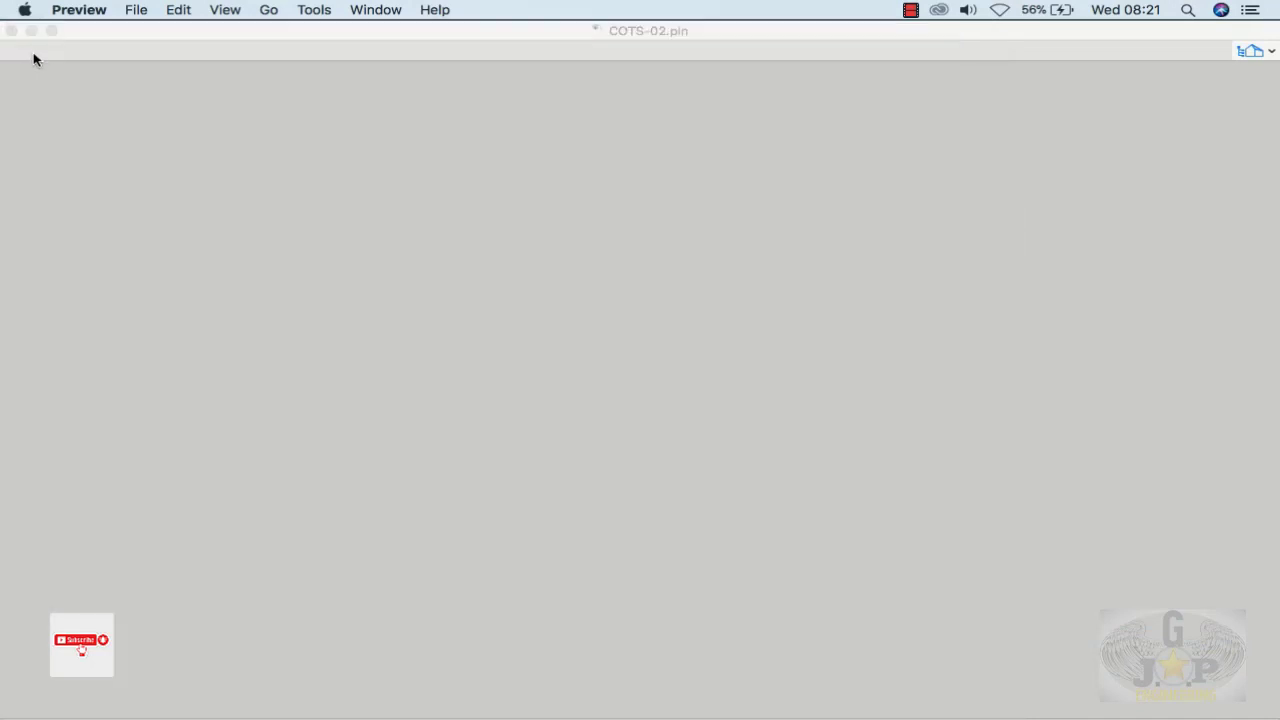
left_click(79, 10)
left_click(121, 177)
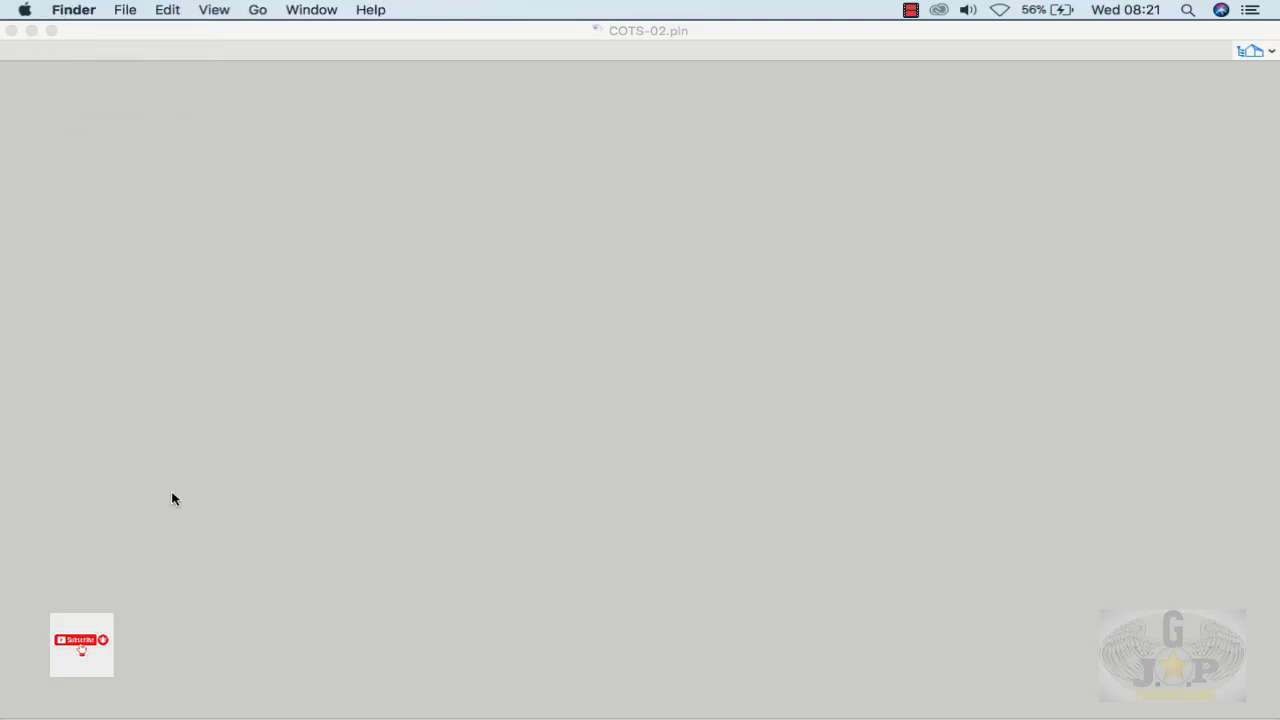
Step: Switch to Google Chrome, quit it and return to the COTS-02 project in ARCHICAD
mouse_move(1, 717)
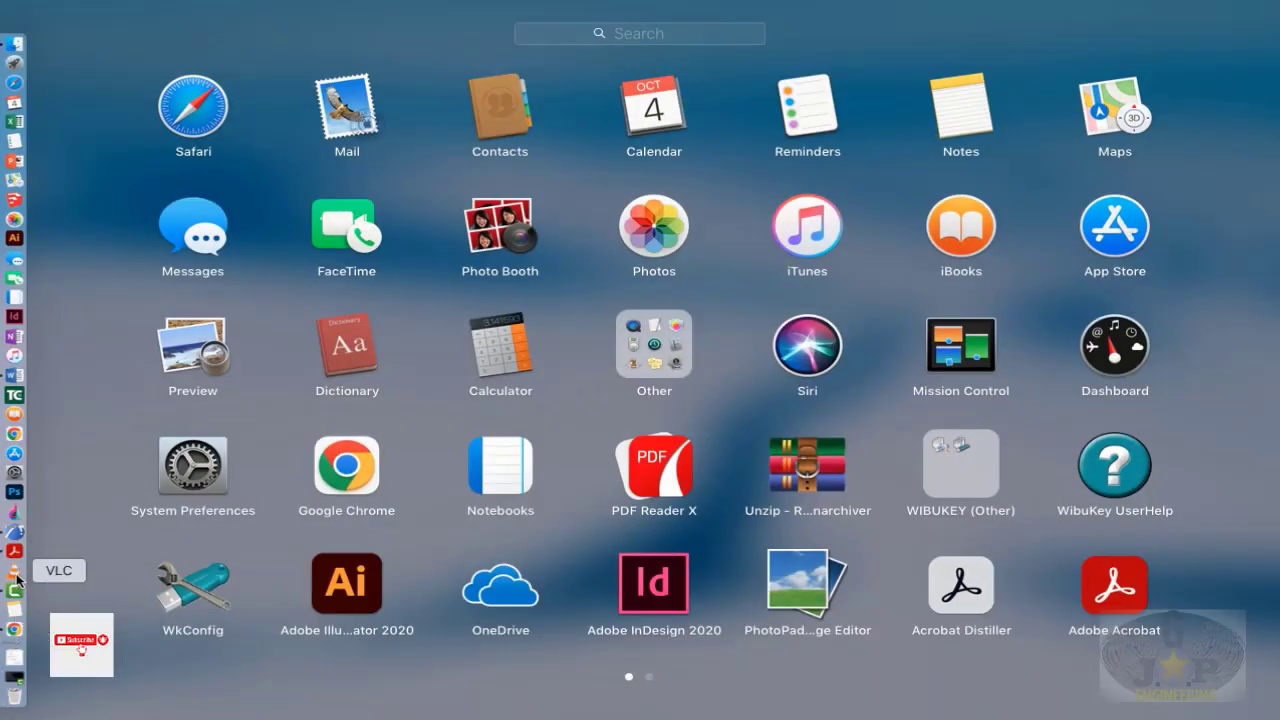
left_click(15, 631)
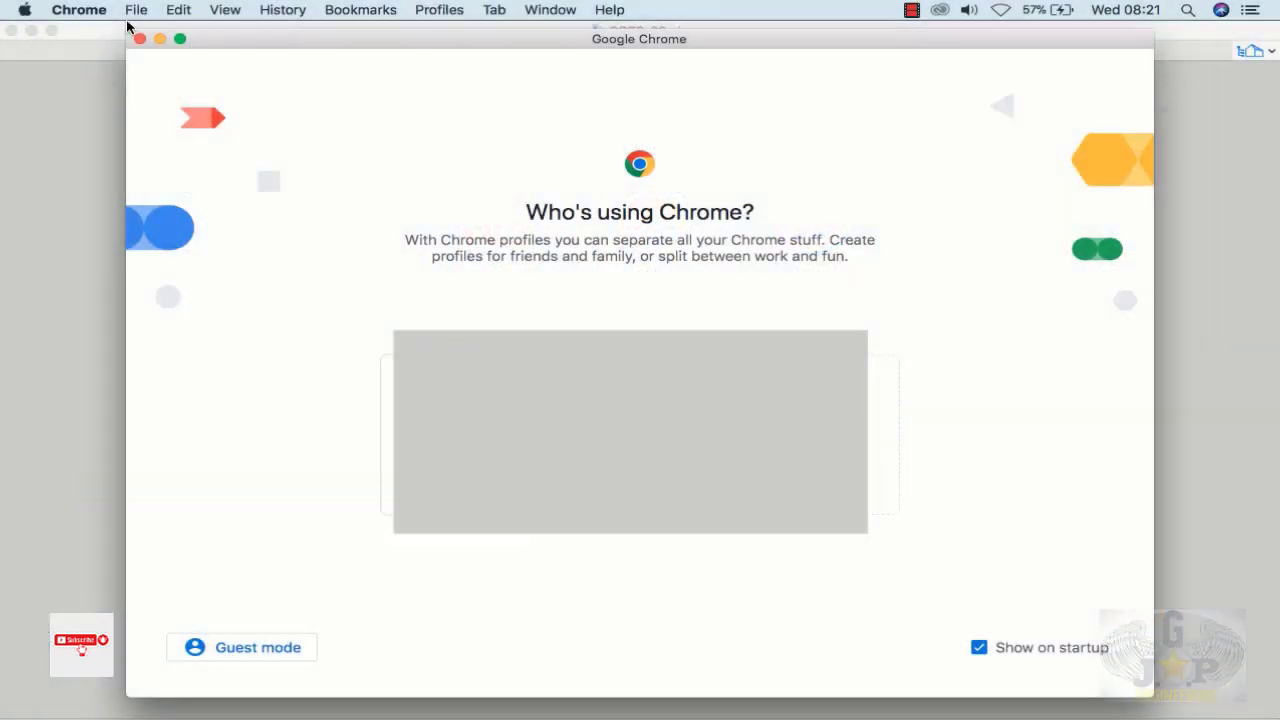
left_click(68, 10)
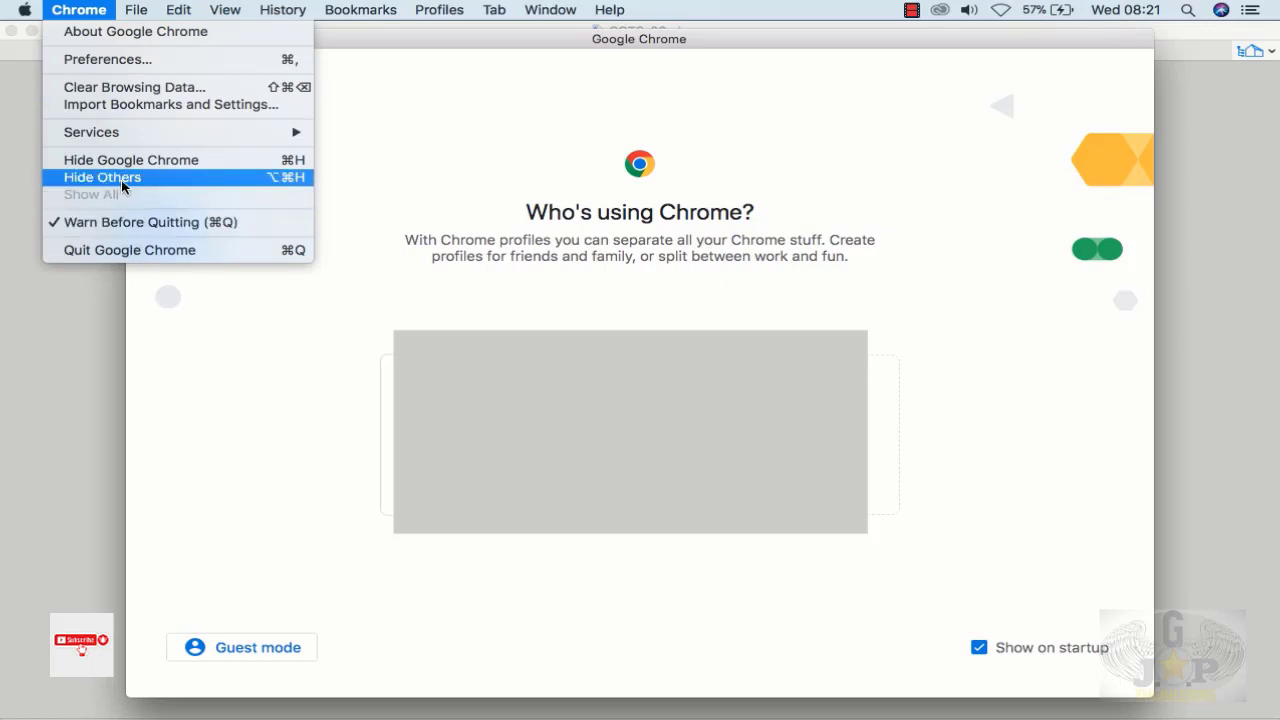
left_click(121, 252)
key("F4")
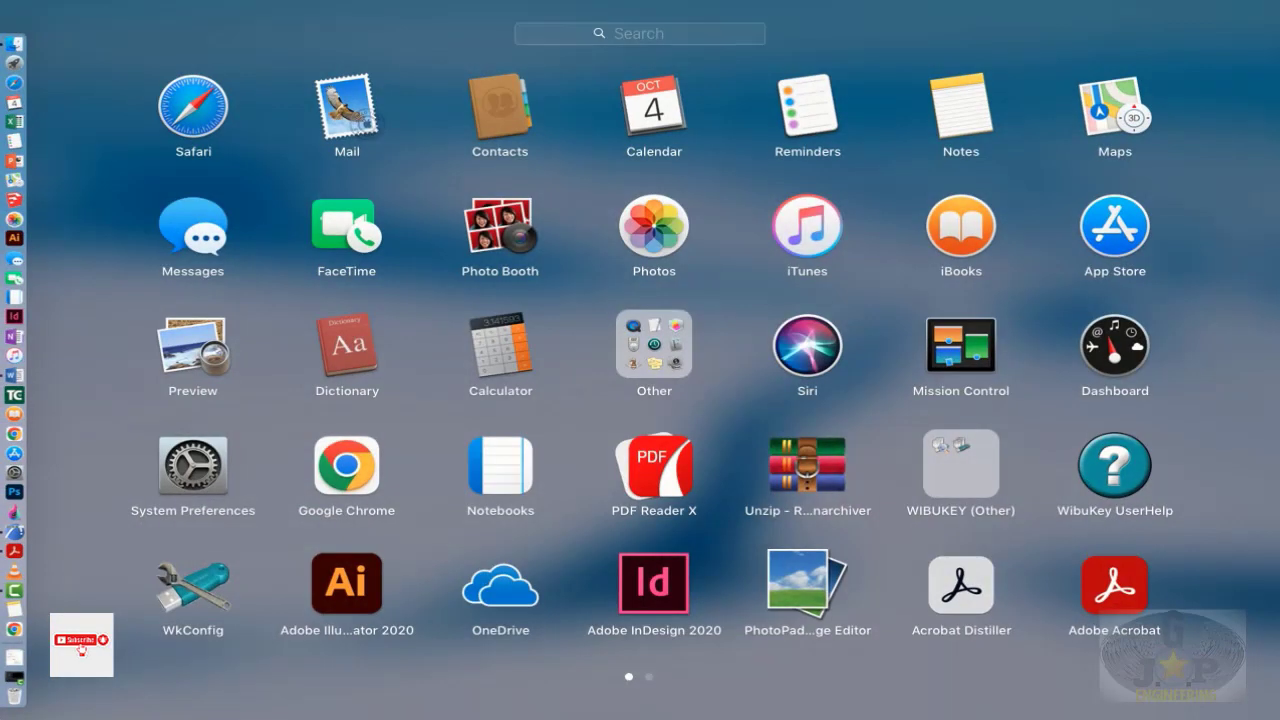
left_click(15, 531)
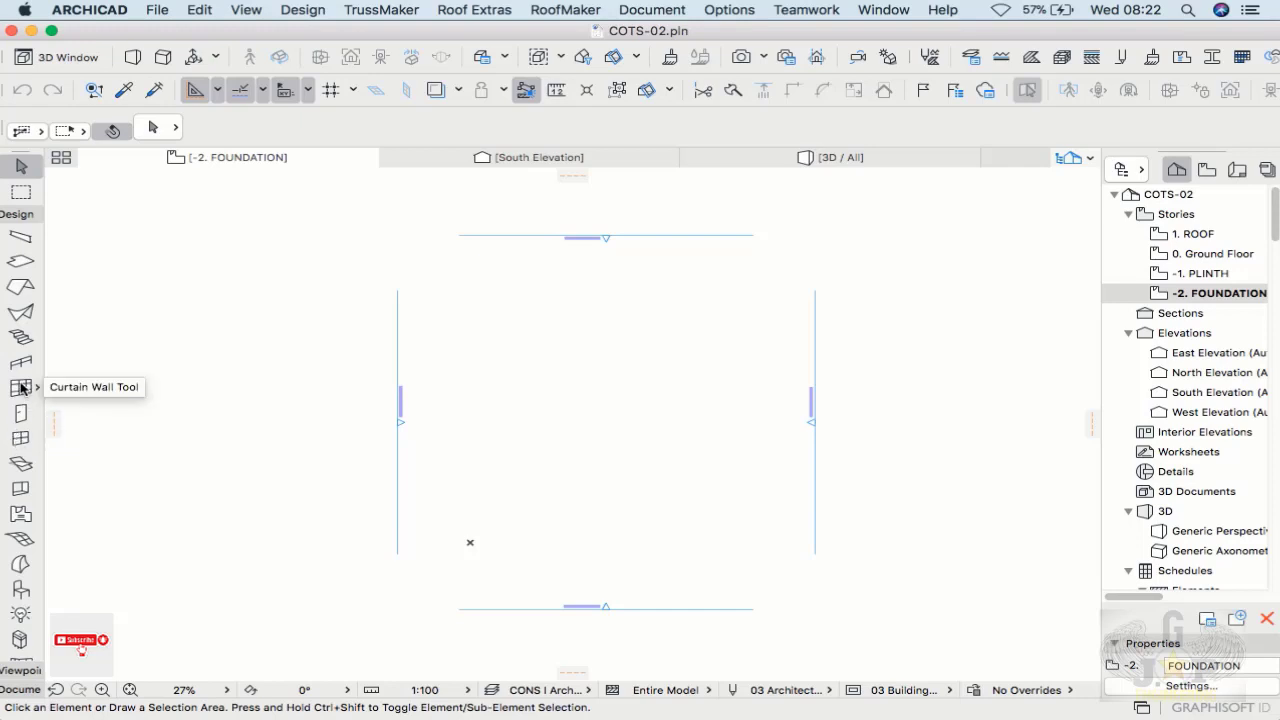
Step: Show the Viewpoint tools in the toolbox and collapse the Stories and Elevations branches of the project map
left_click(20, 670)
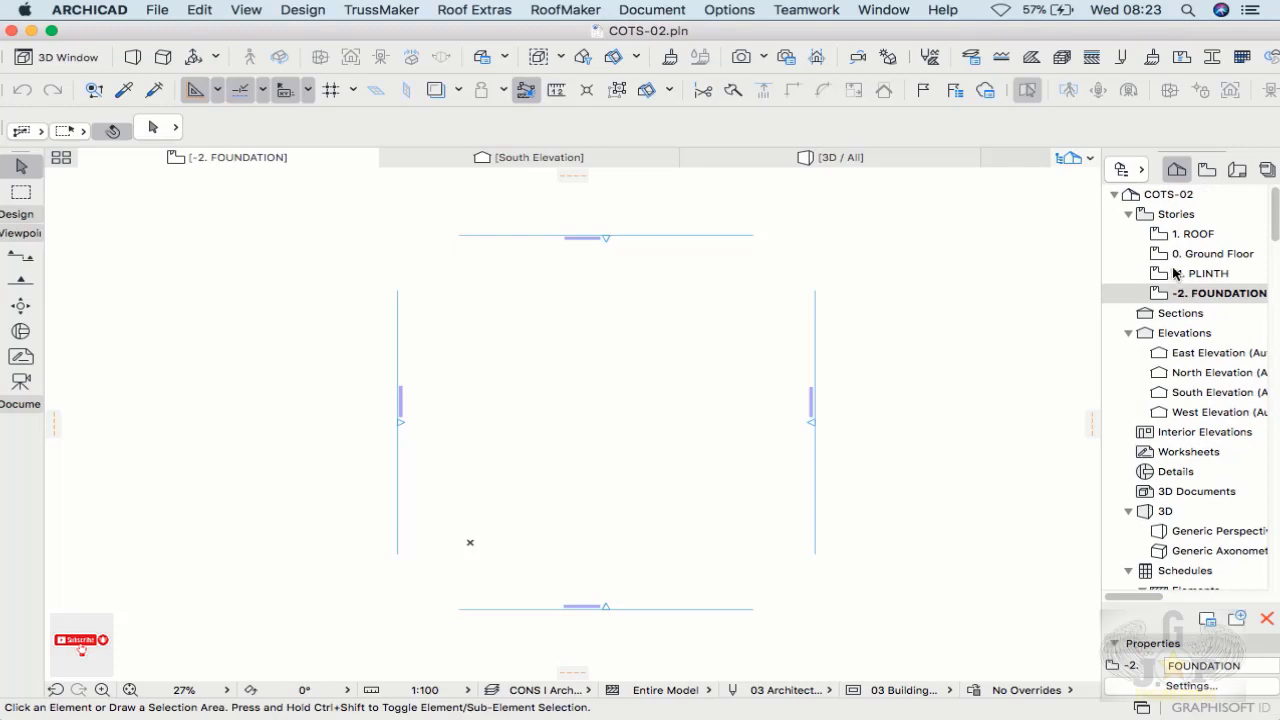
left_click(1129, 216)
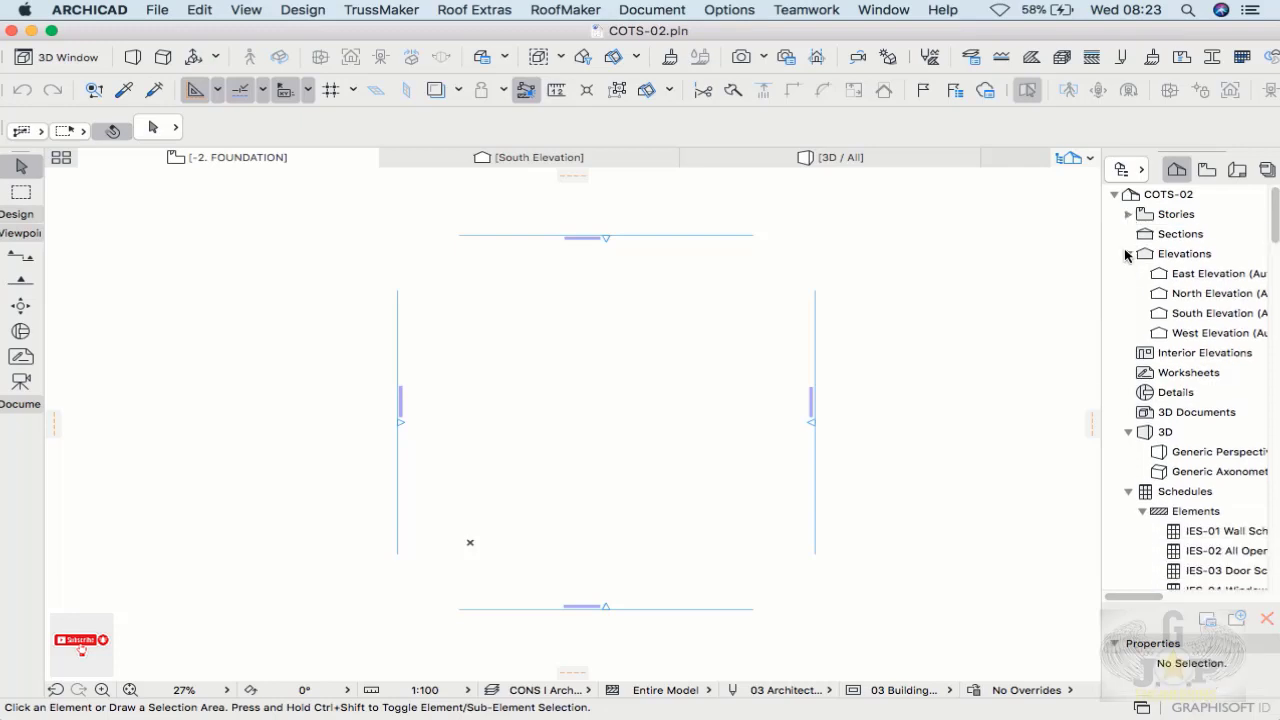
left_click(1127, 254)
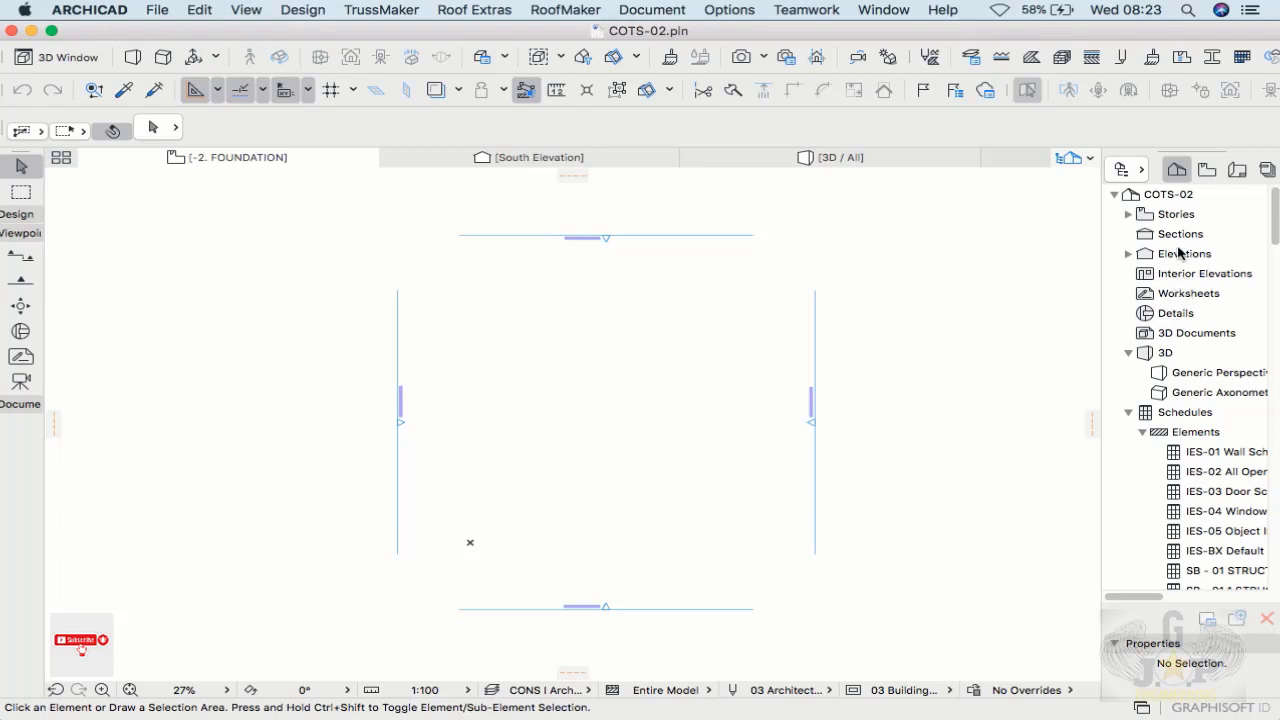
Step: Examine the list of element schedules in the project map, including their full names
scroll(1165, 374, "down", 8)
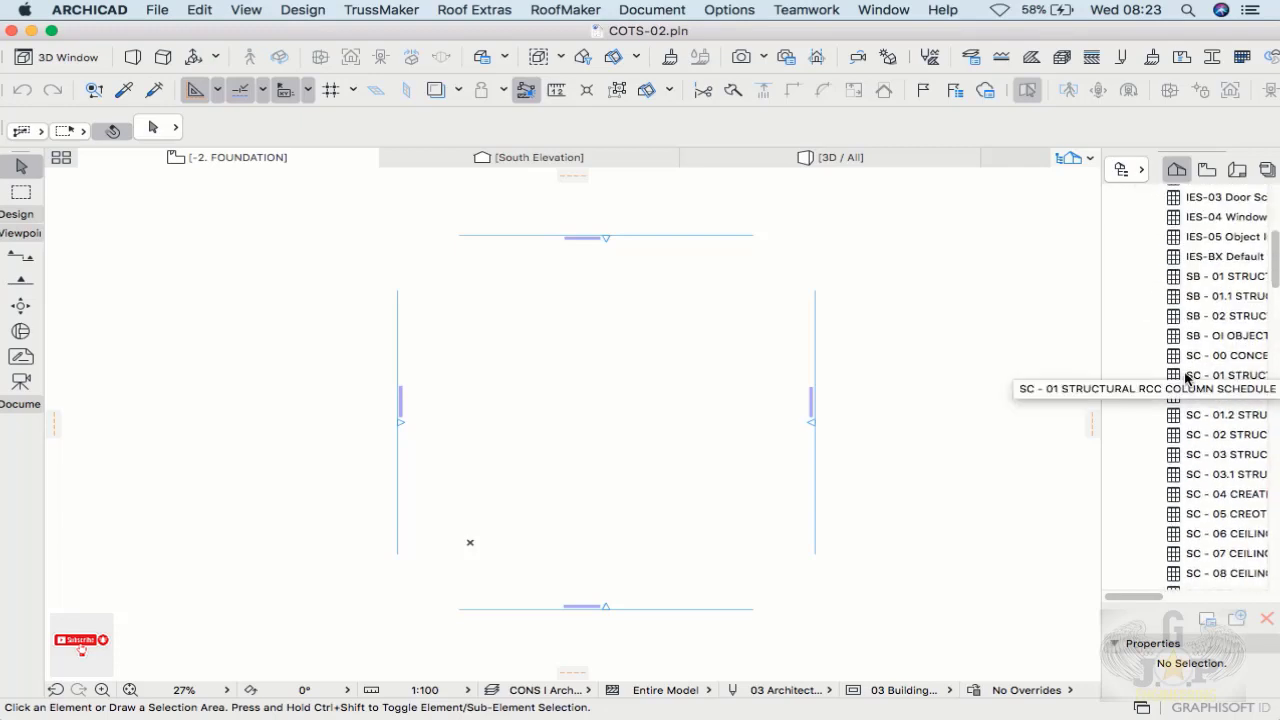
scroll(1187, 376, "down", 6)
scroll(1188, 380, "up", 7)
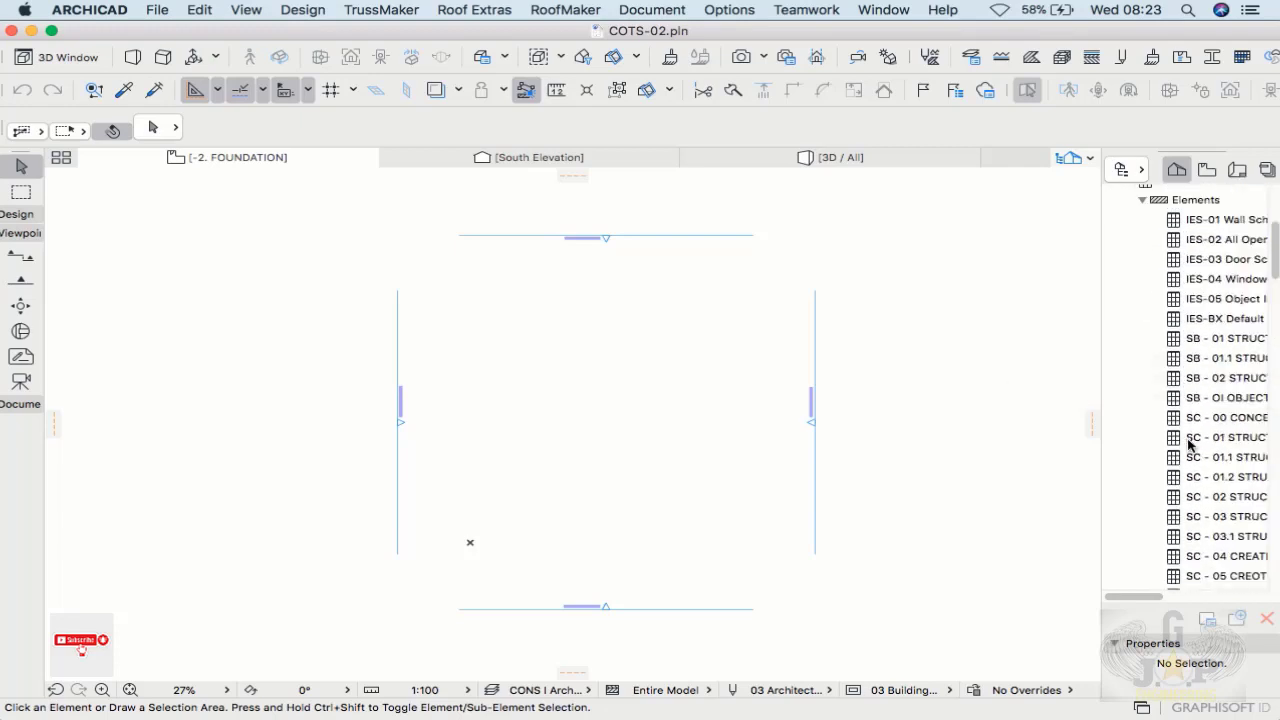
left_click_drag(1160, 600, 1180, 603)
scroll(1186, 489, "up", 5)
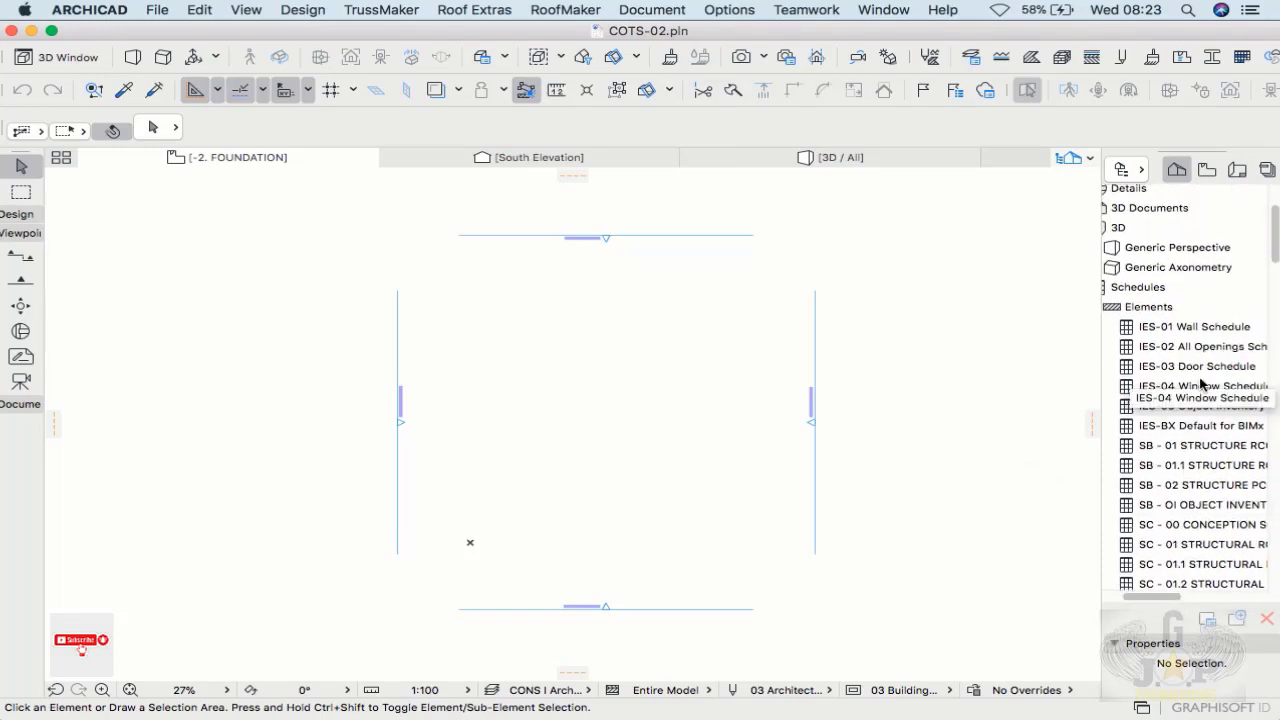
scroll(1201, 383, "down", 20)
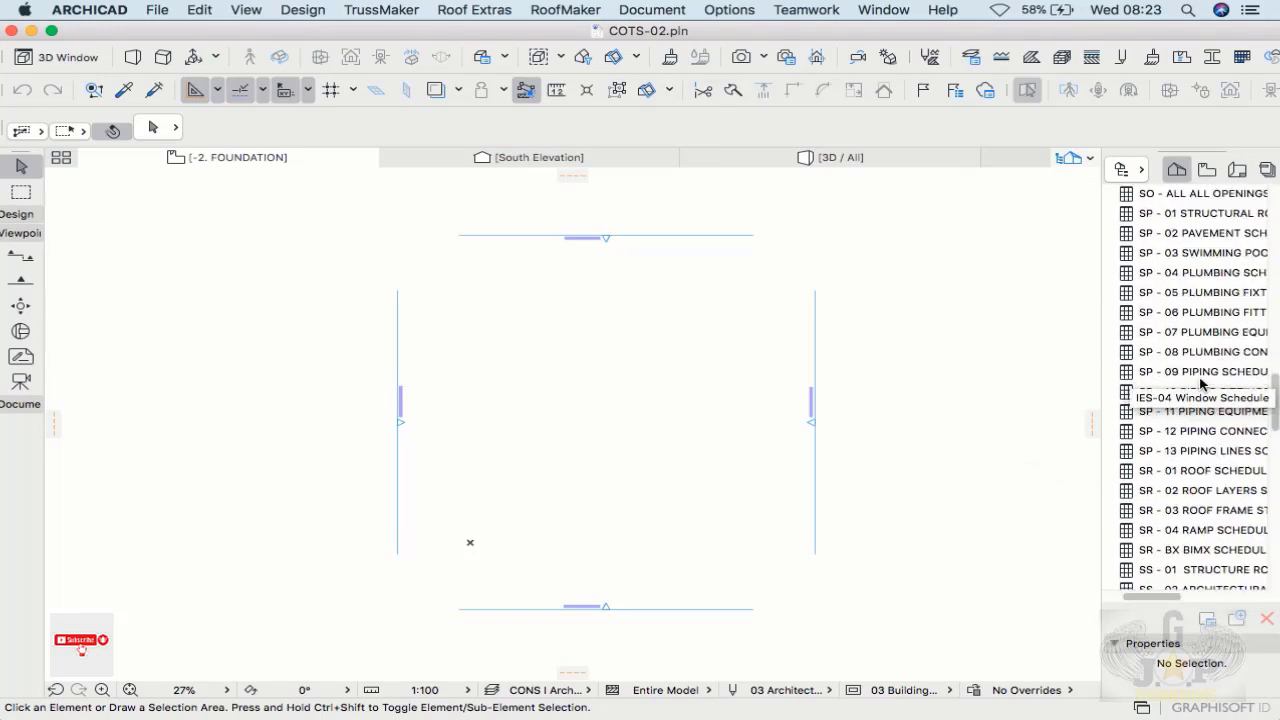
scroll(1201, 383, "up", 20)
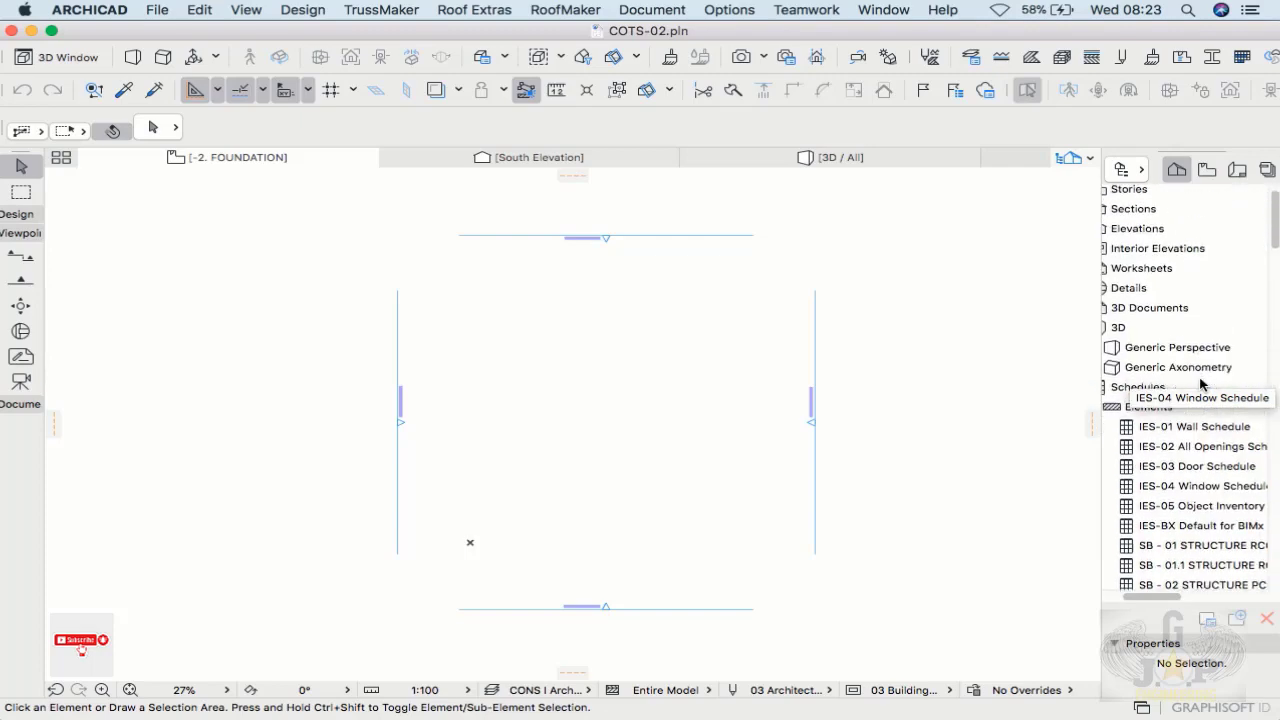
scroll(1201, 383, "down", 2)
left_click_drag(1160, 597, 1144, 597)
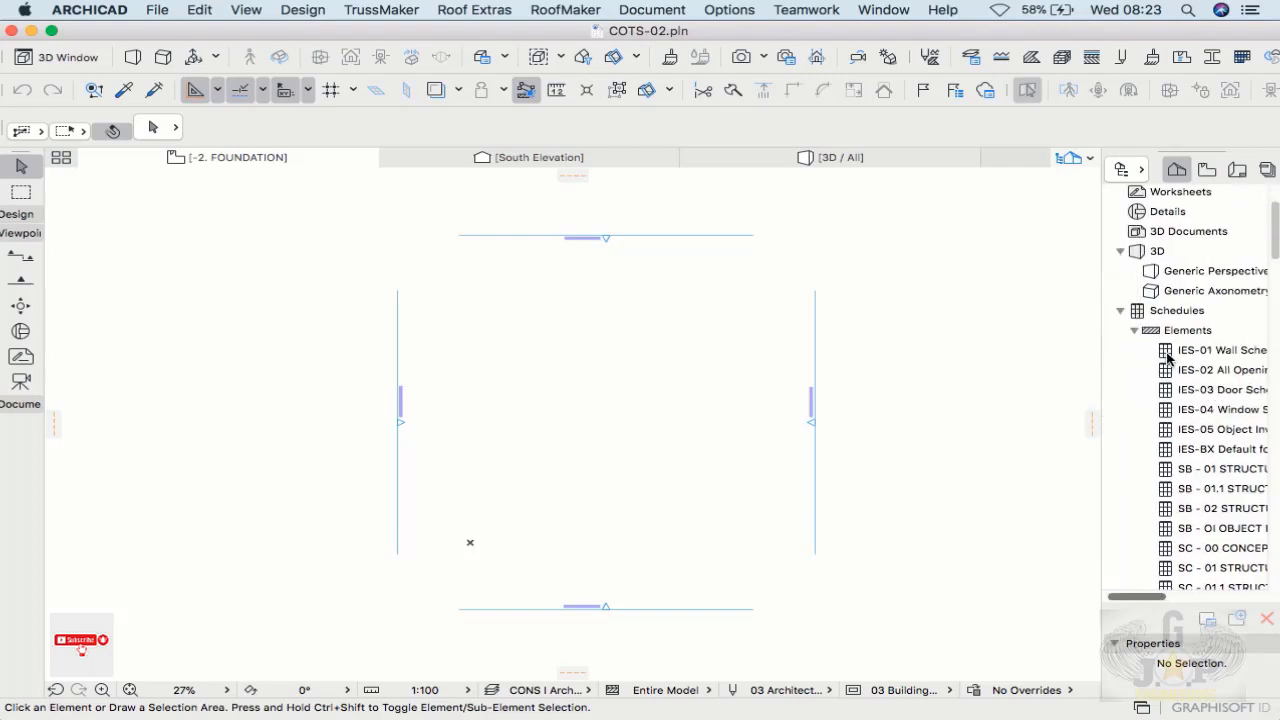
Step: Collapse the Schedules branch and review the stories listed in the project map
left_click(1120, 310)
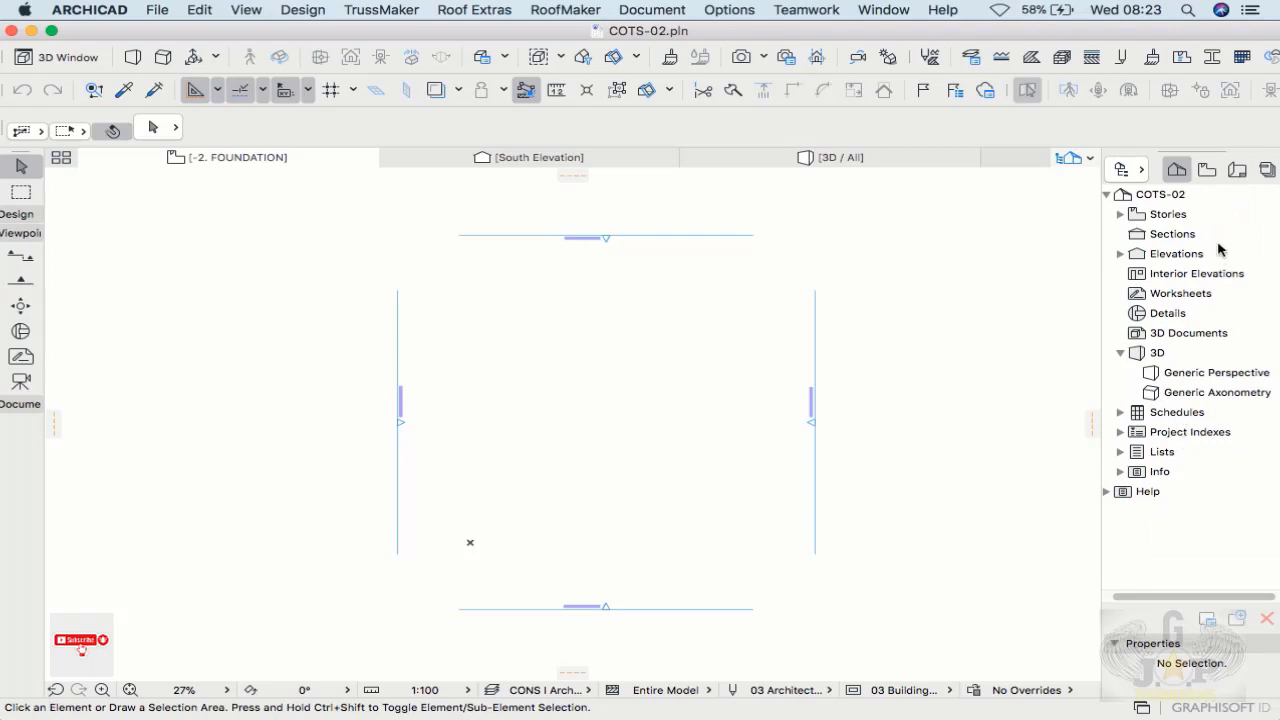
left_click(1121, 214)
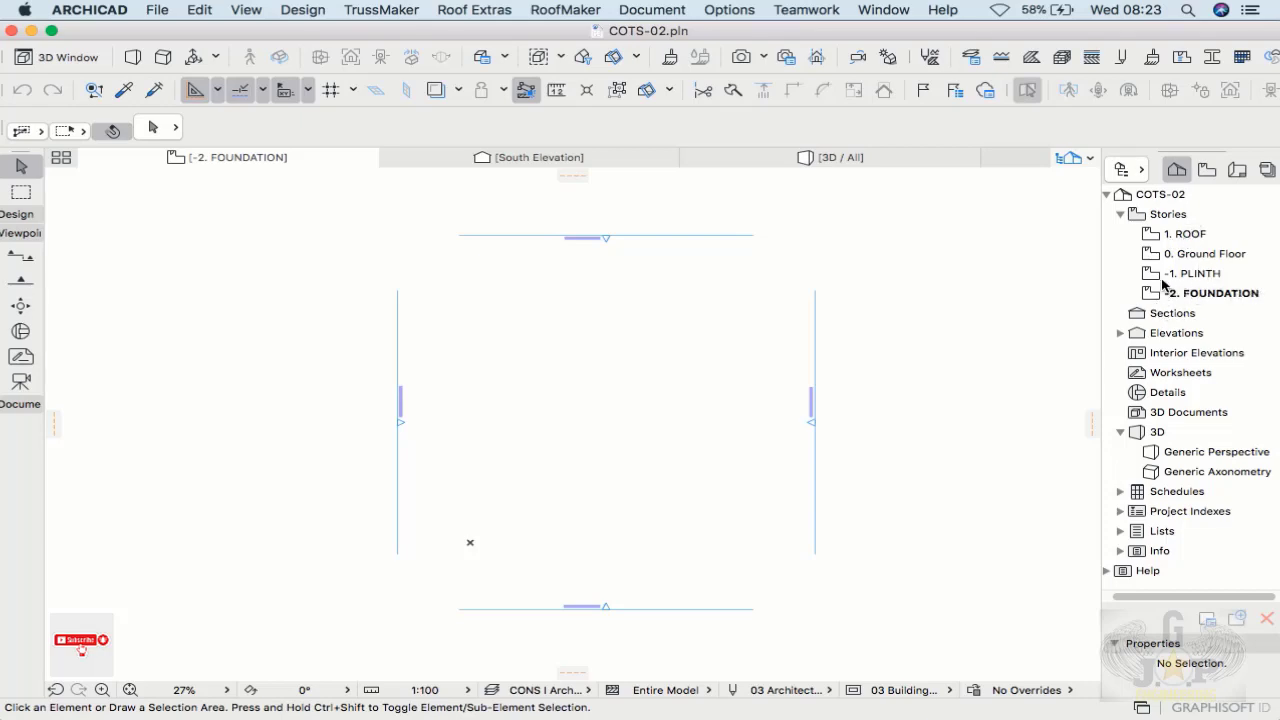
left_click(1121, 214)
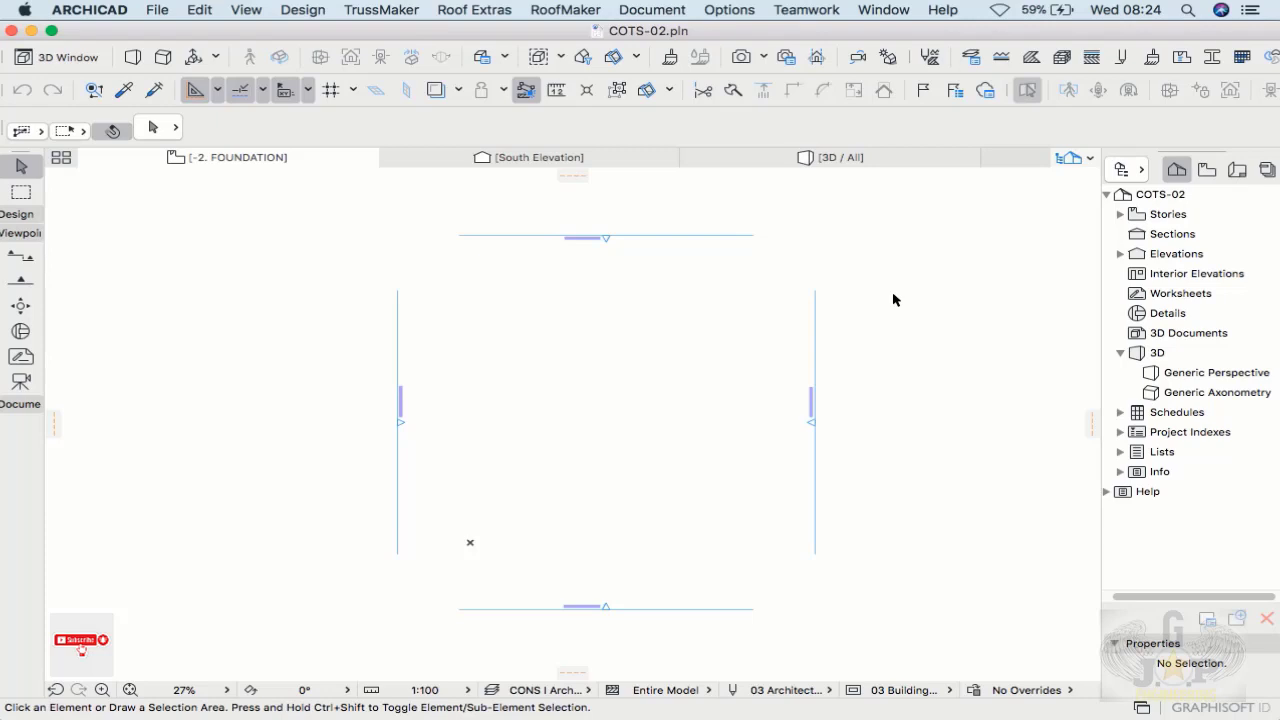
scroll(894, 300, "down", 2)
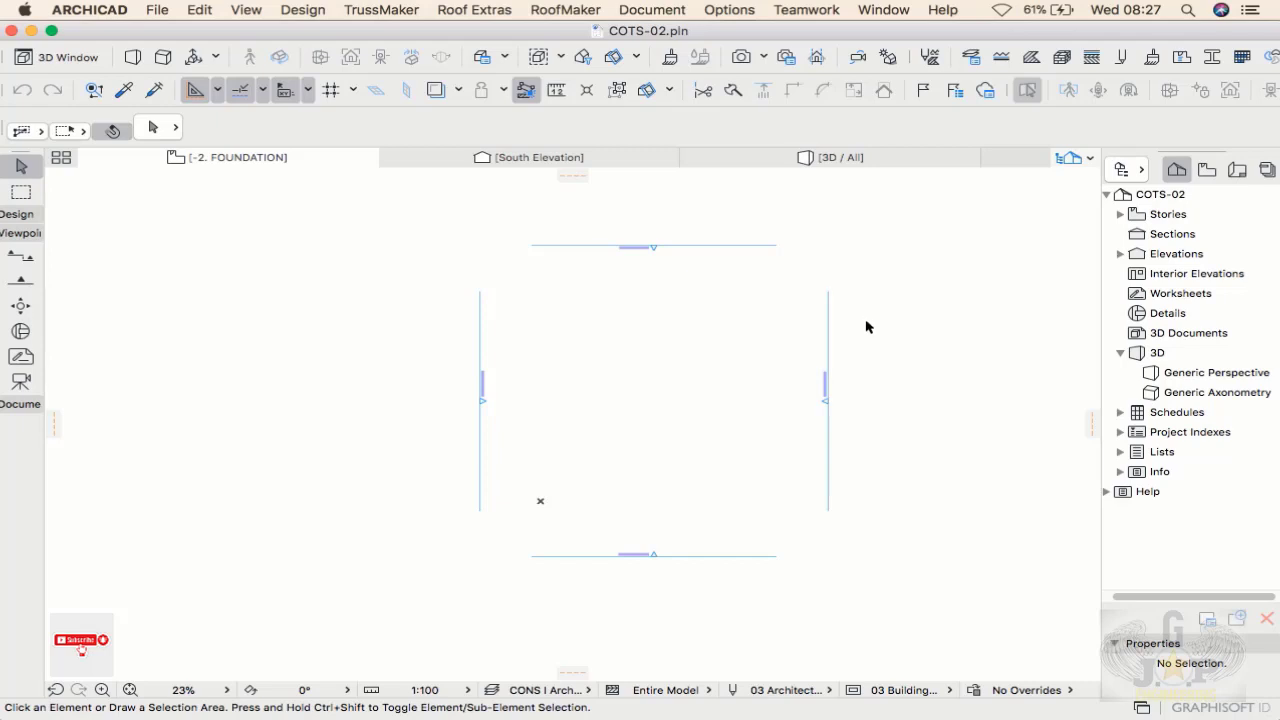
mouse_move(703, 380)
middle_mouse_down()
mouse_move(589, 380)
mouse_move(620, 400)
mouse_move(611, 411)
middle_mouse_up()
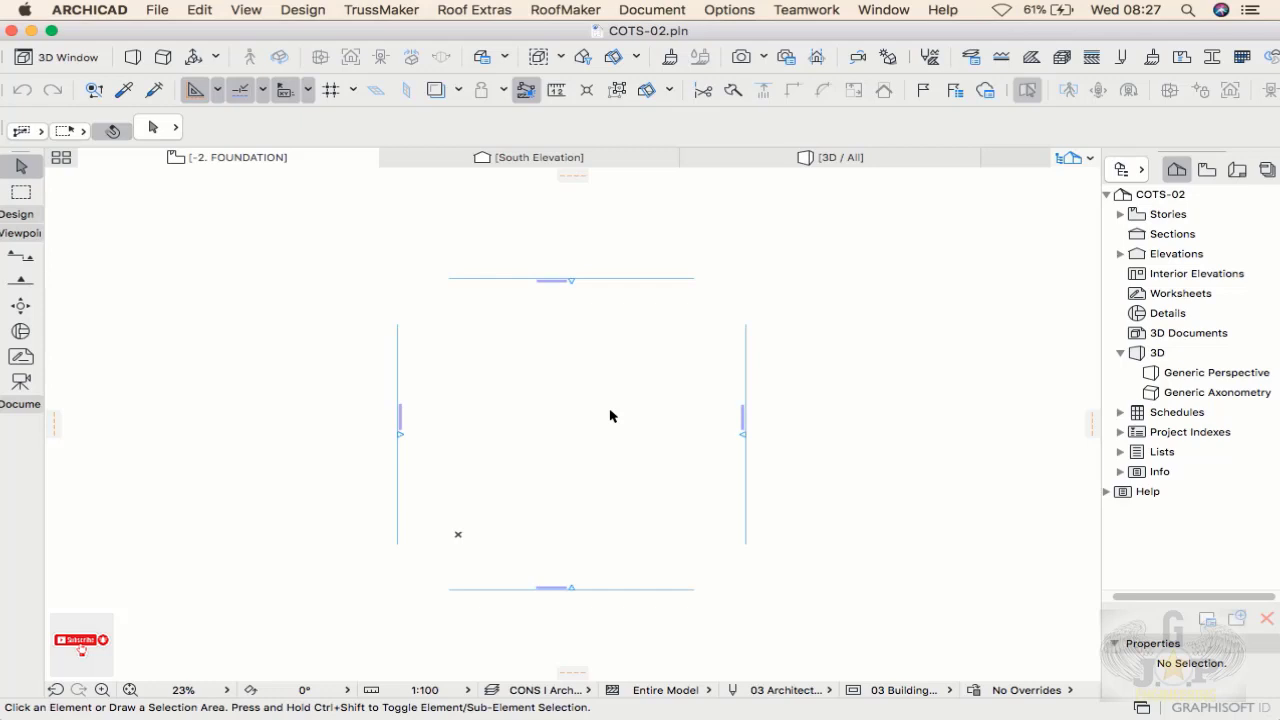
middle_click_drag(592, 403, 630, 390)
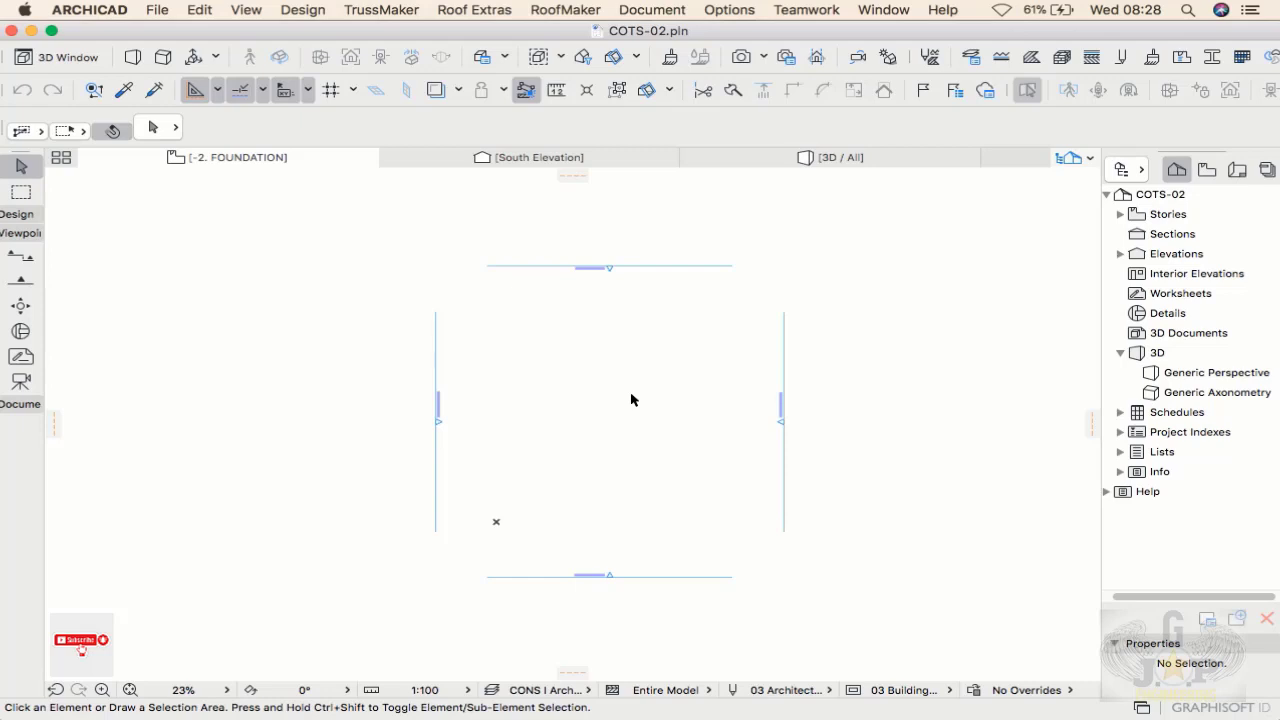
middle_click_drag(632, 399, 590, 397)
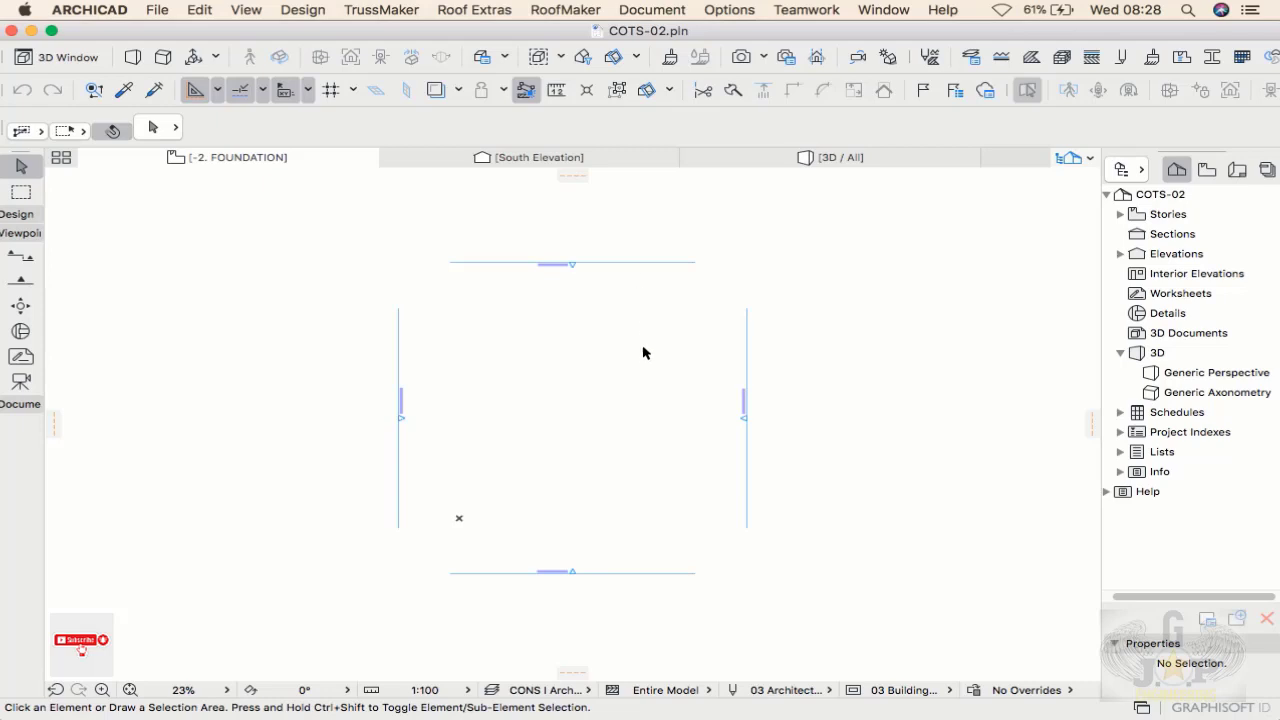
middle_click_drag(646, 352, 652, 351)
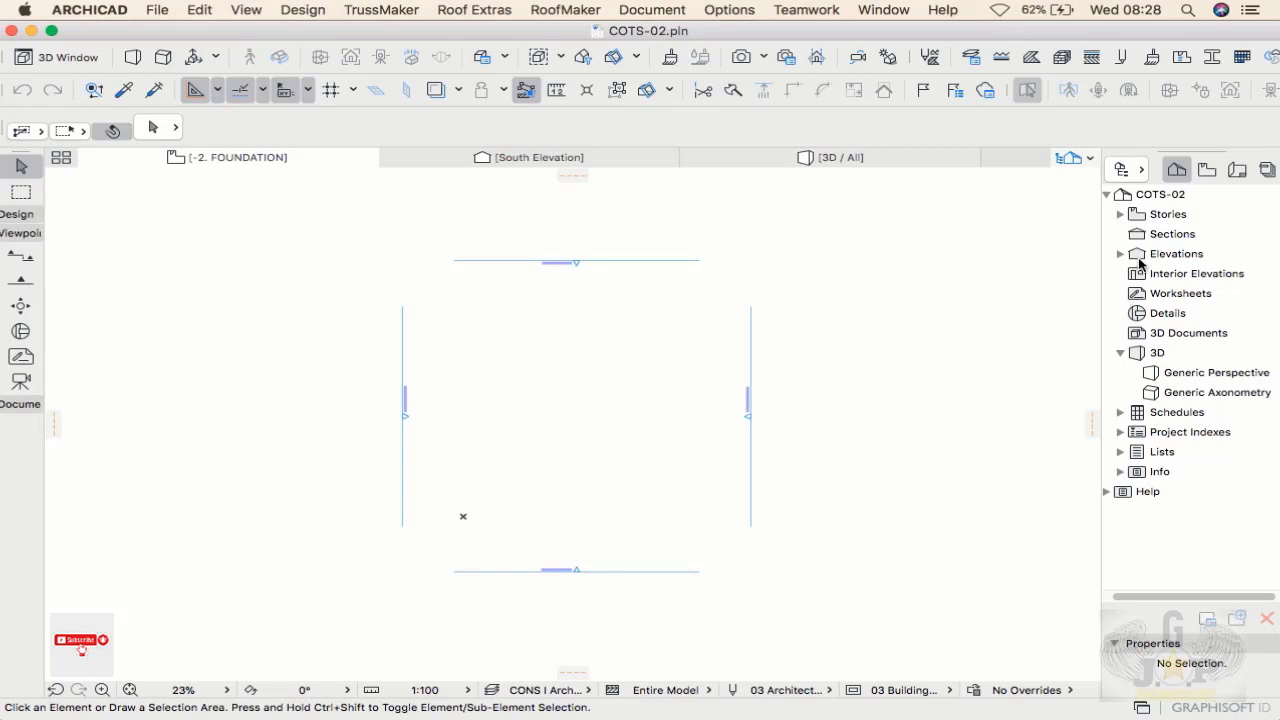
Step: Expand the Stories branch of the COTS-02 project map
left_click(1120, 216)
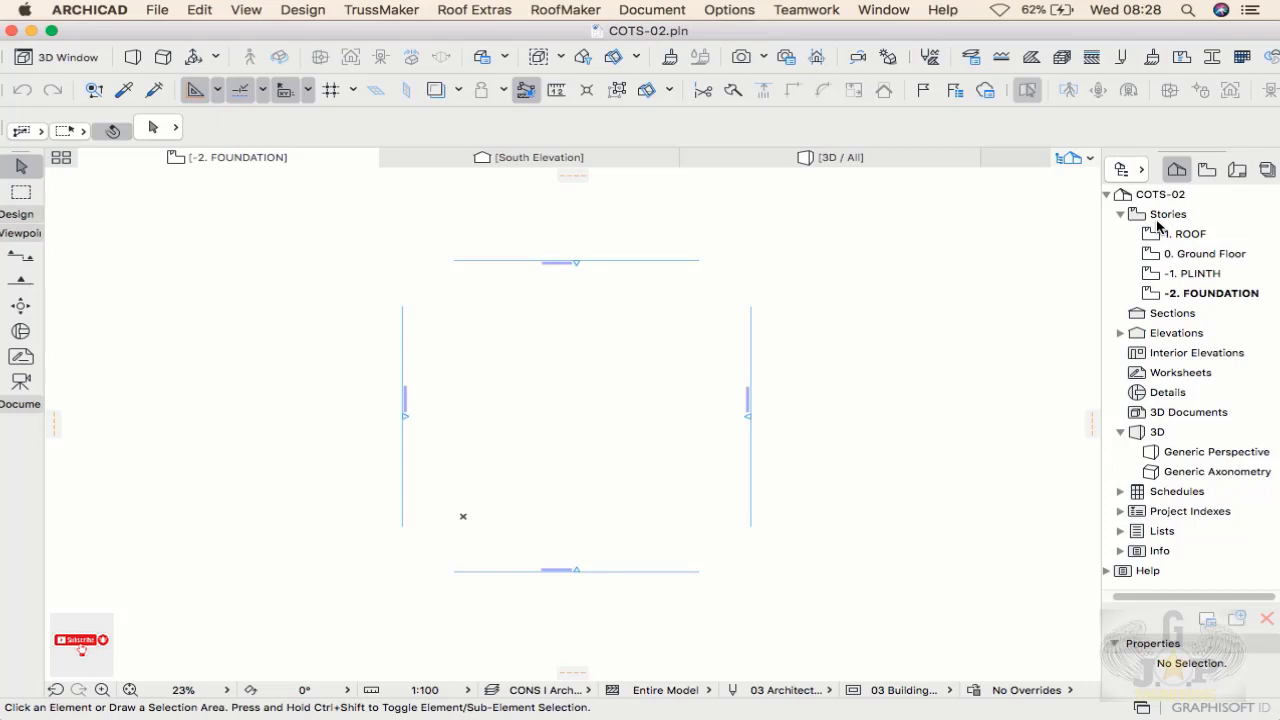
left_click(831, 292)
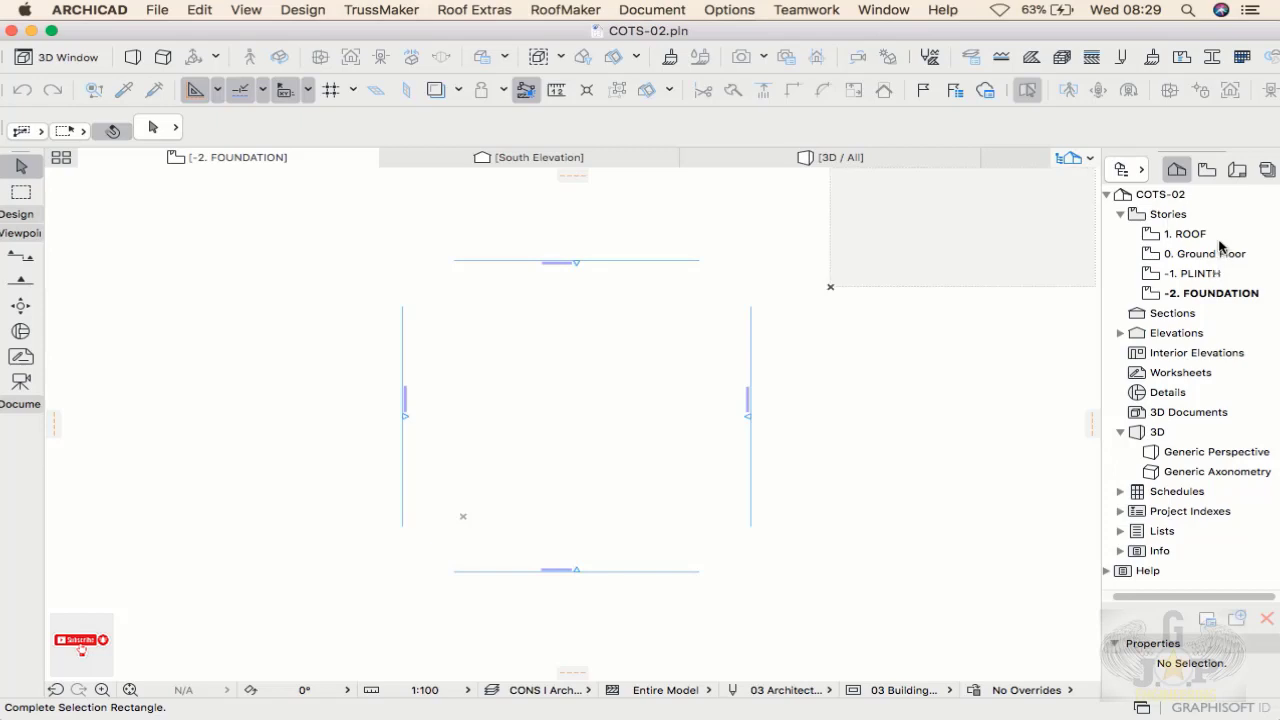
Step: In Story Settings, insert a test story named "fedgyuygfd" above Ground Floor and delete it again
left_click(839, 360)
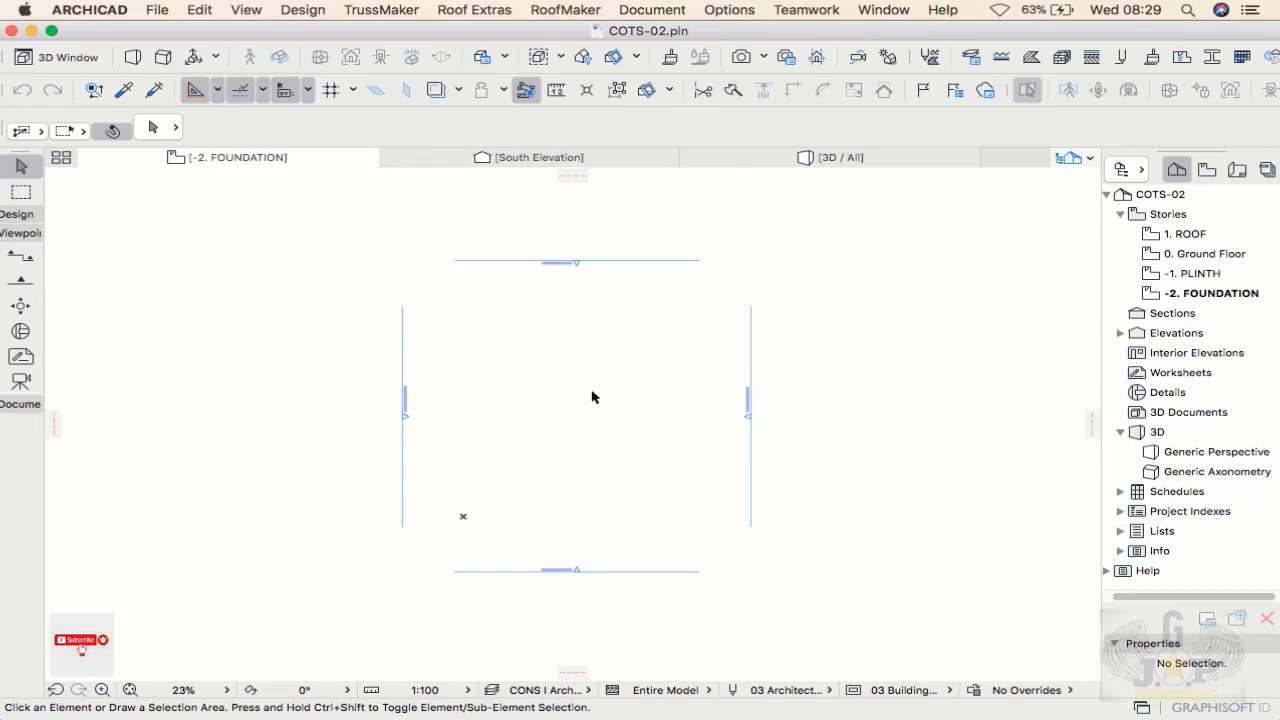
left_click(300, 14)
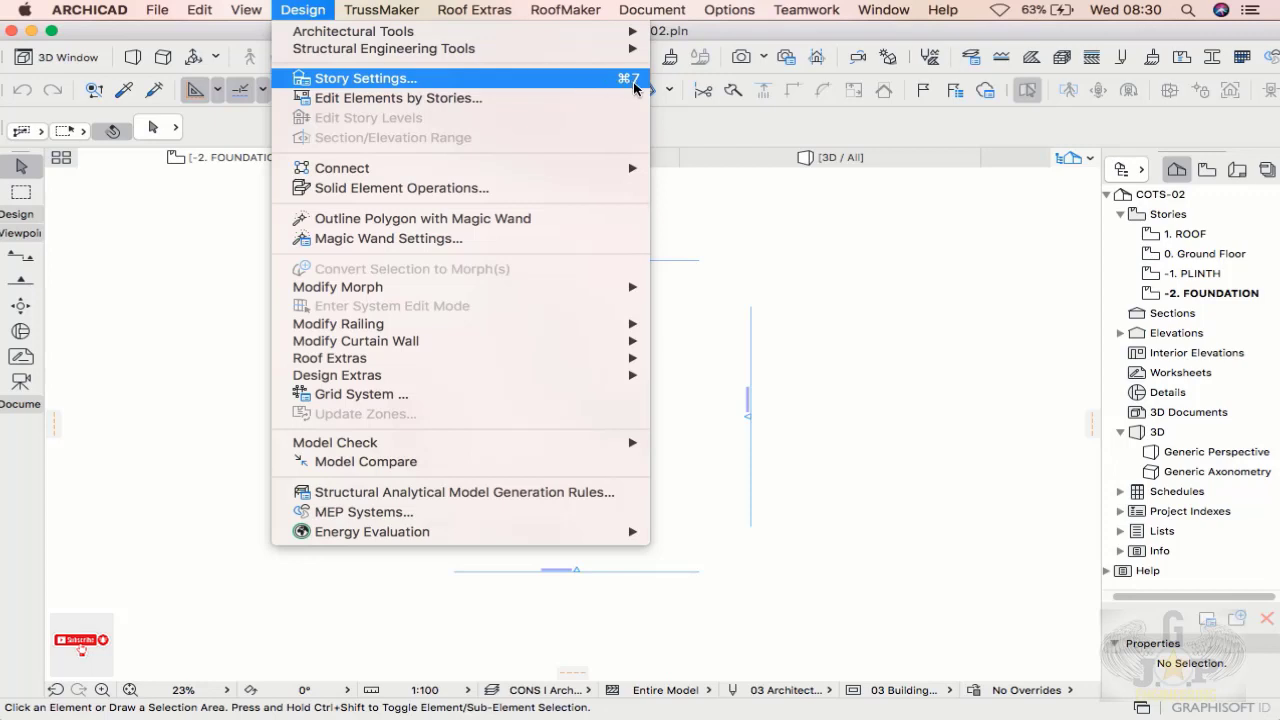
left_click(338, 80)
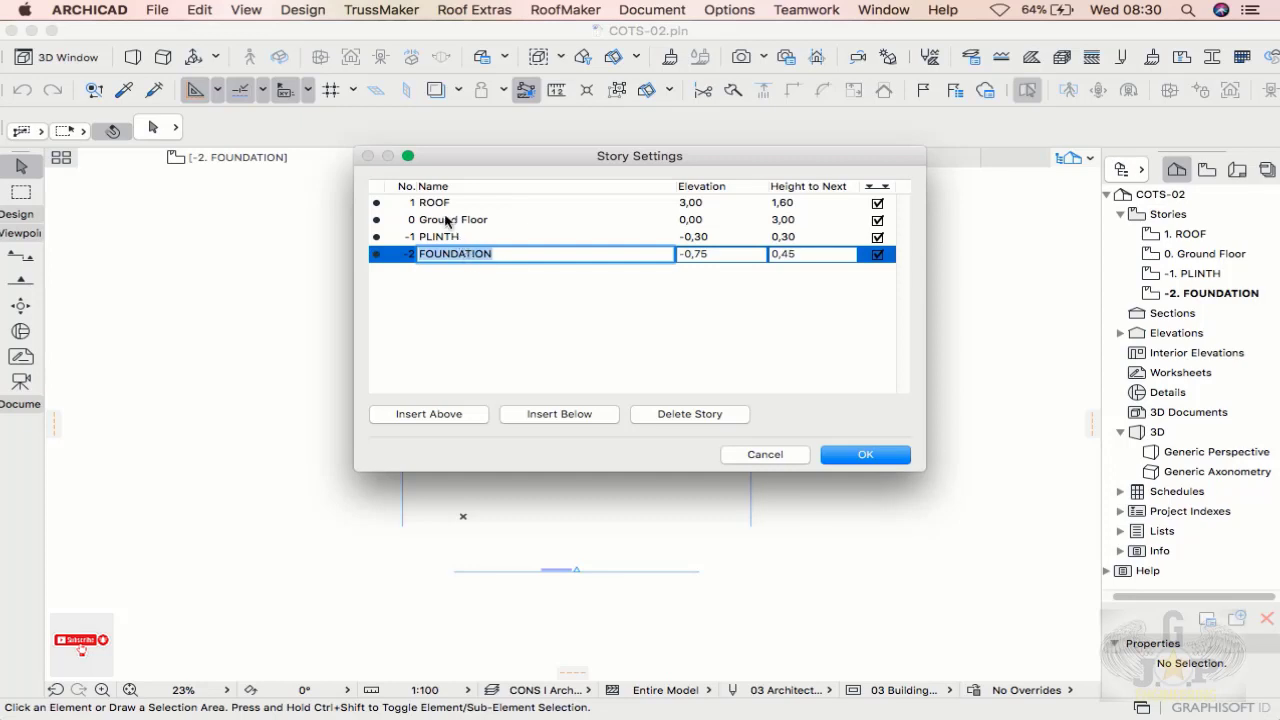
left_click(446, 219)
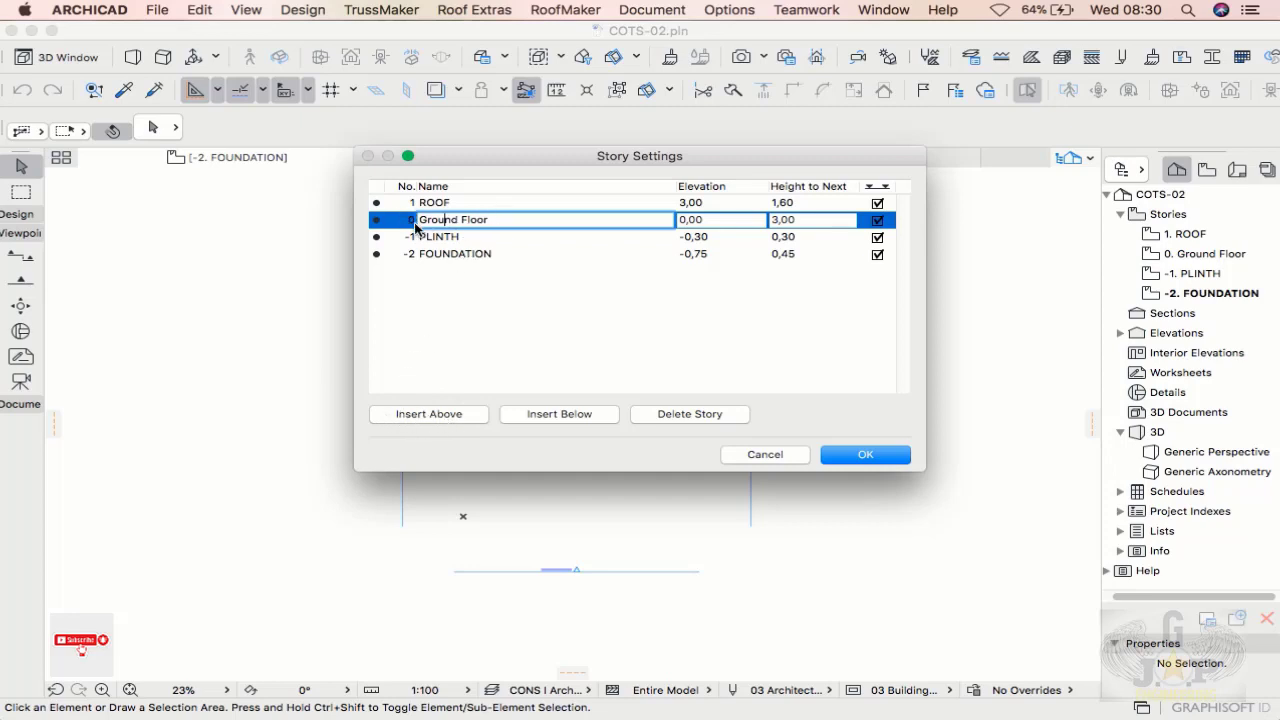
left_click(440, 416)
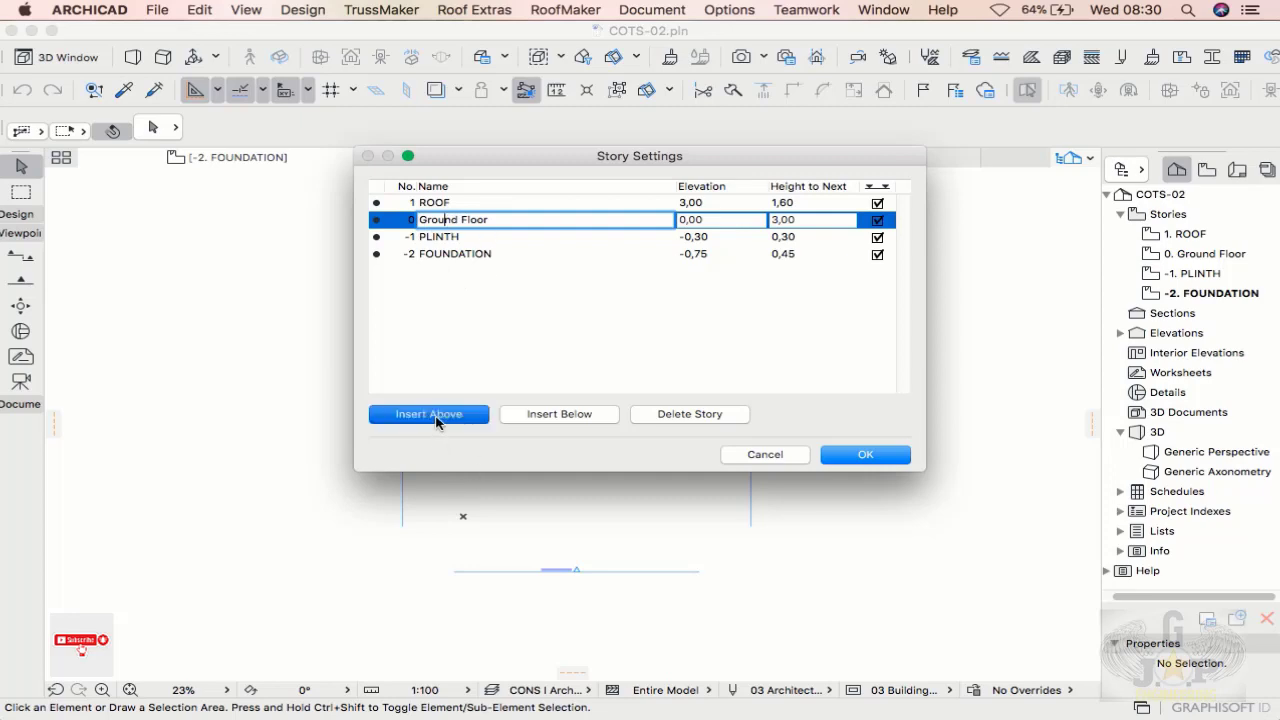
type("fedgyuygfd")
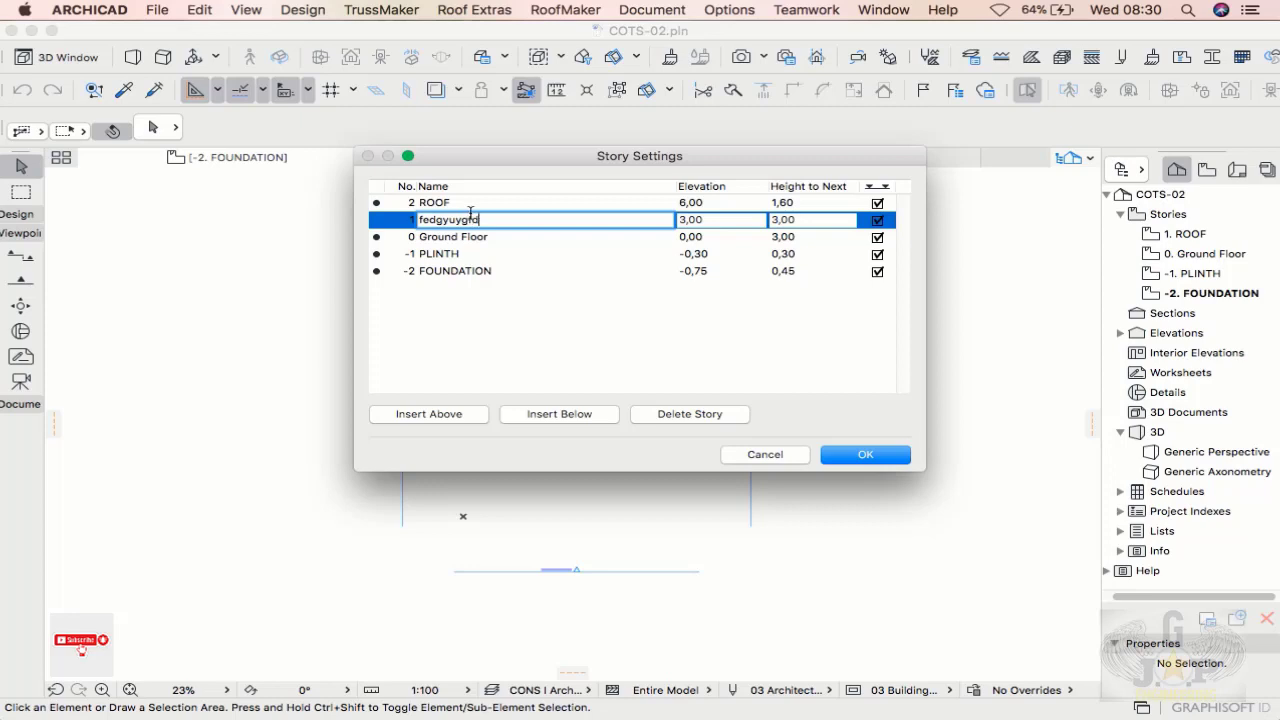
left_click(677, 418)
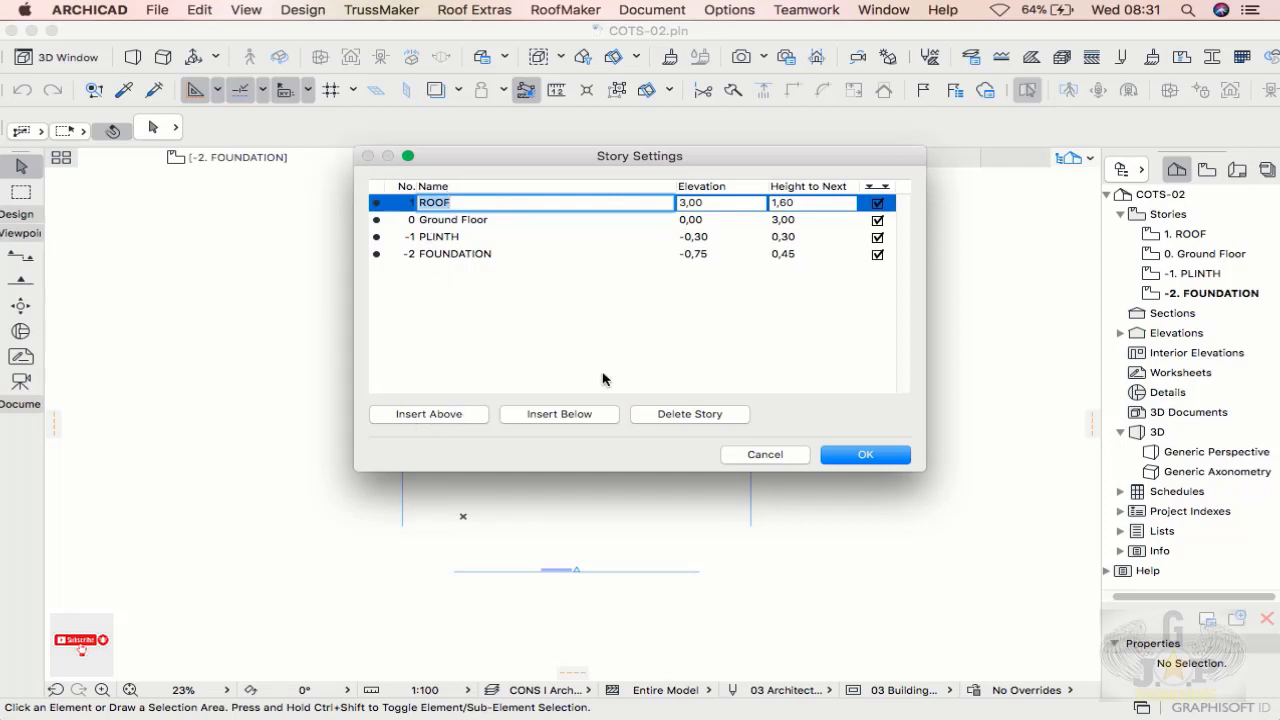
Step: Insert a test story named "fghghgftghjhk" below ROOF, delete it, and accept the story settings
left_click(562, 414)
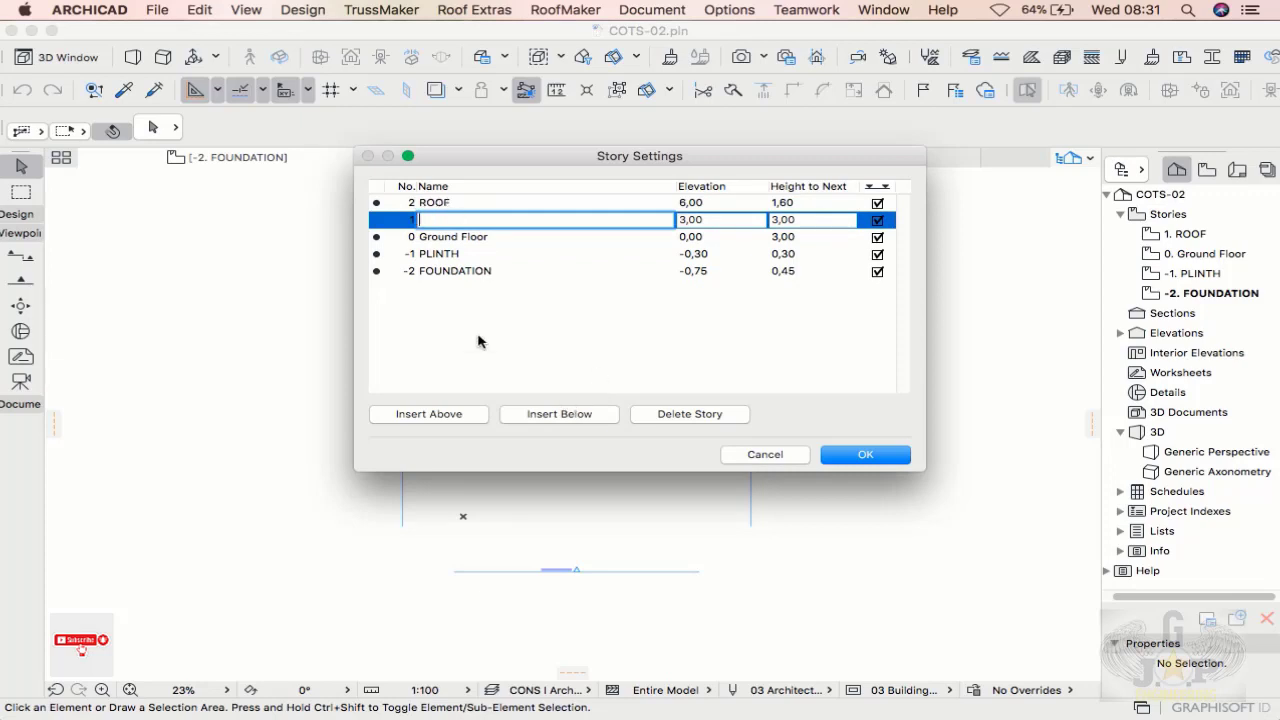
left_click(645, 416)
left_click(439, 204)
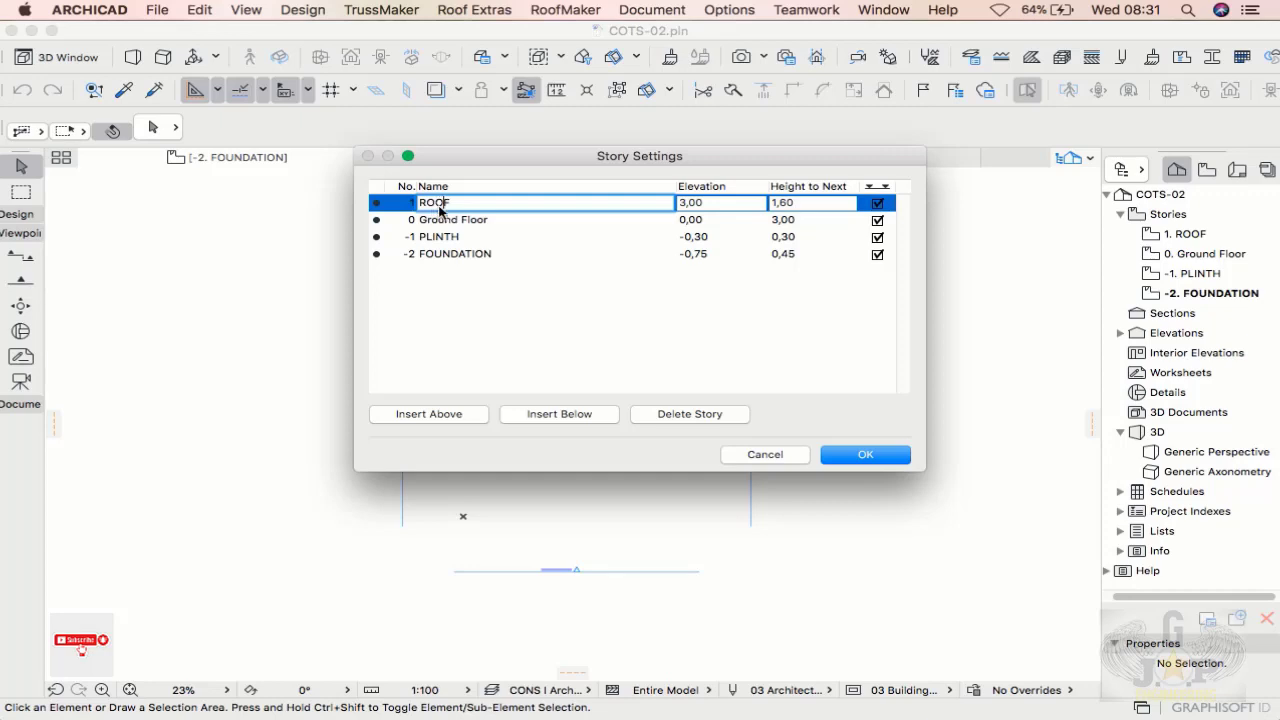
left_click(565, 413)
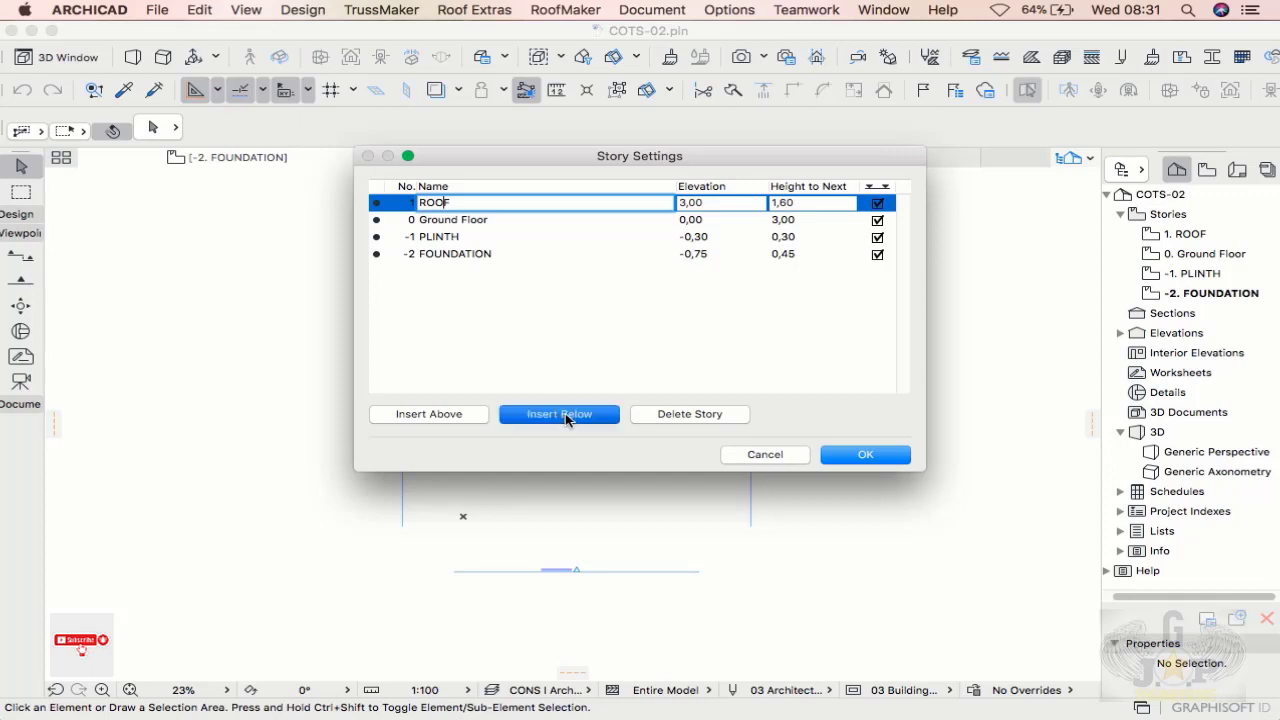
type("f")
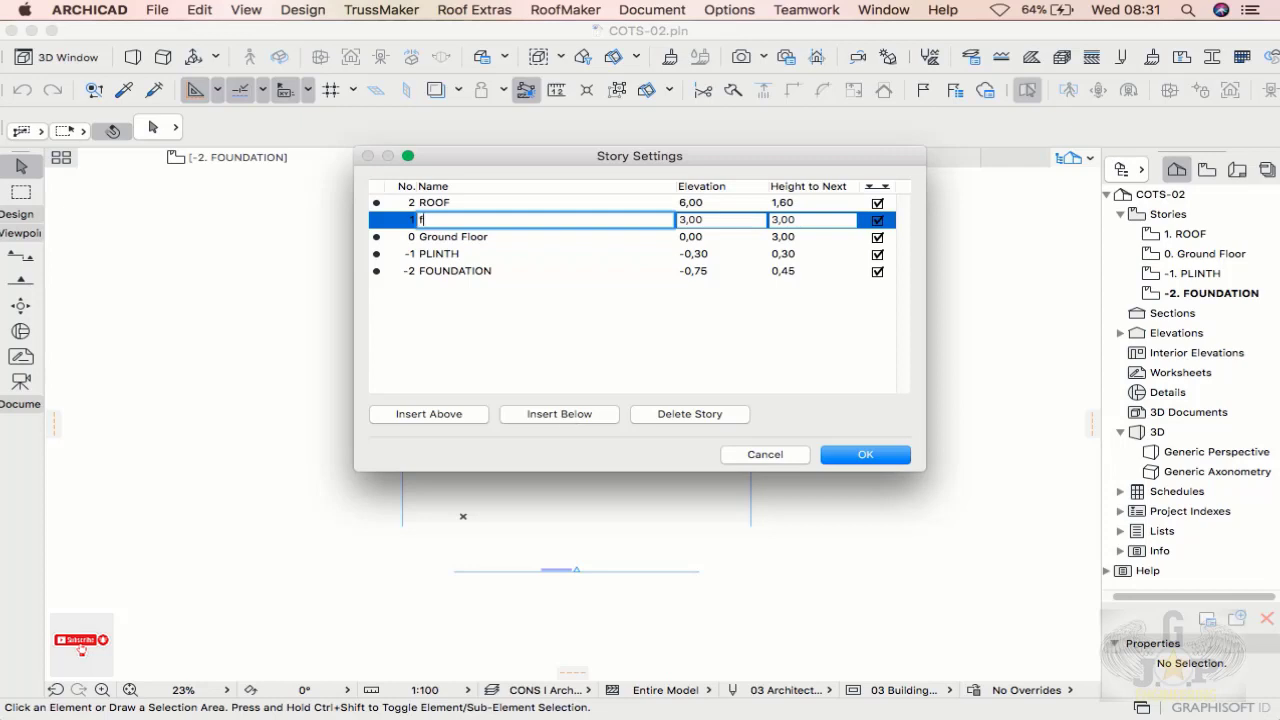
type("ghghgftghjhk")
left_click(688, 414)
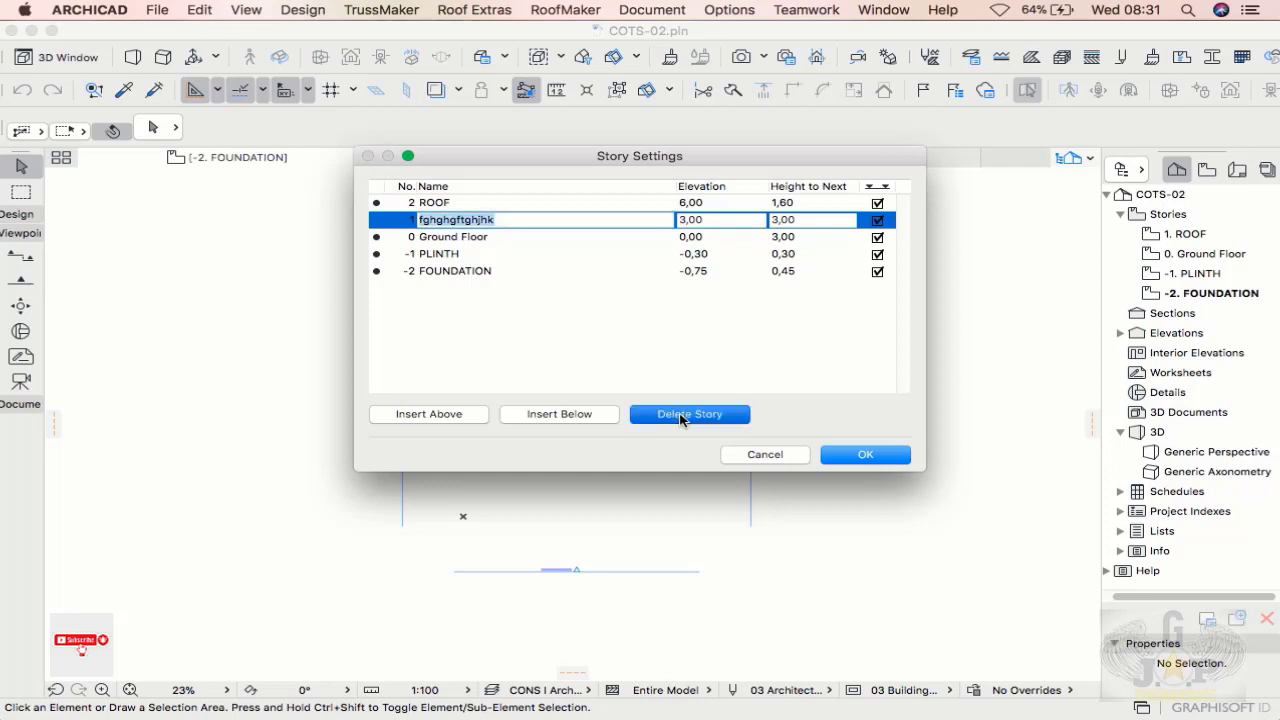
left_click(860, 458)
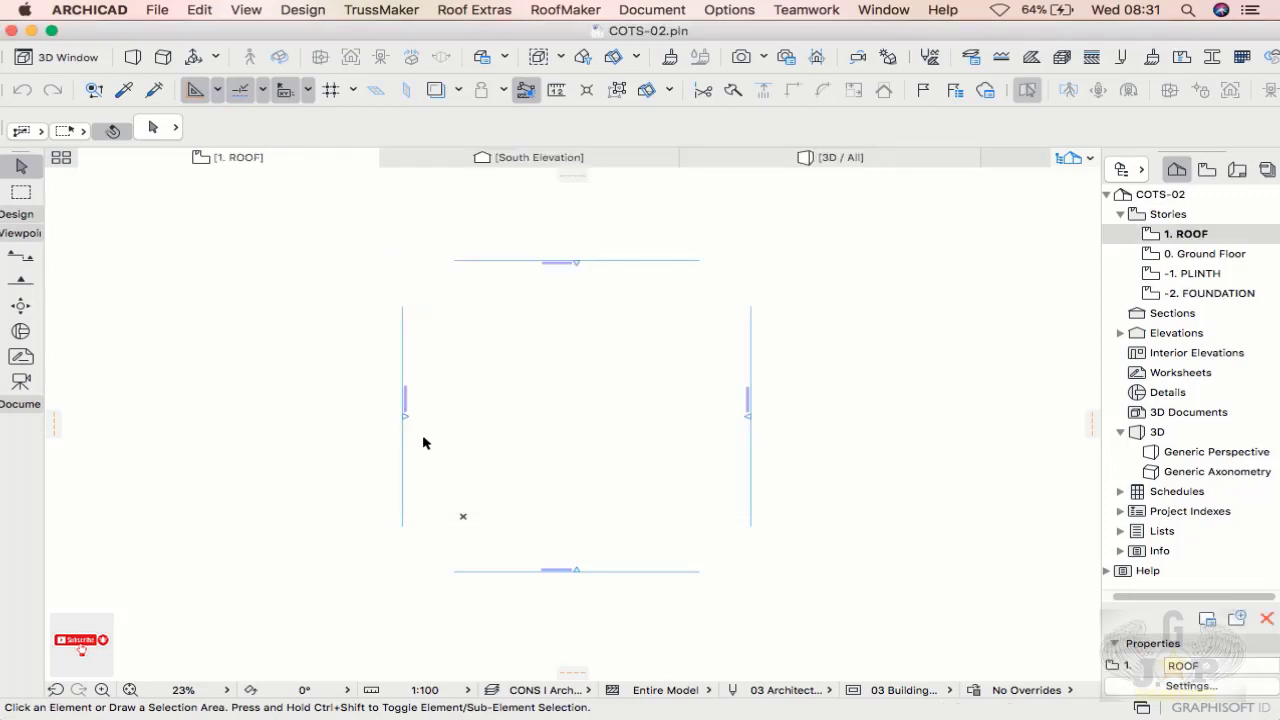
Step: Open the Ground Floor plan and collapse the Stories branch of the project map
double_click(1200, 258)
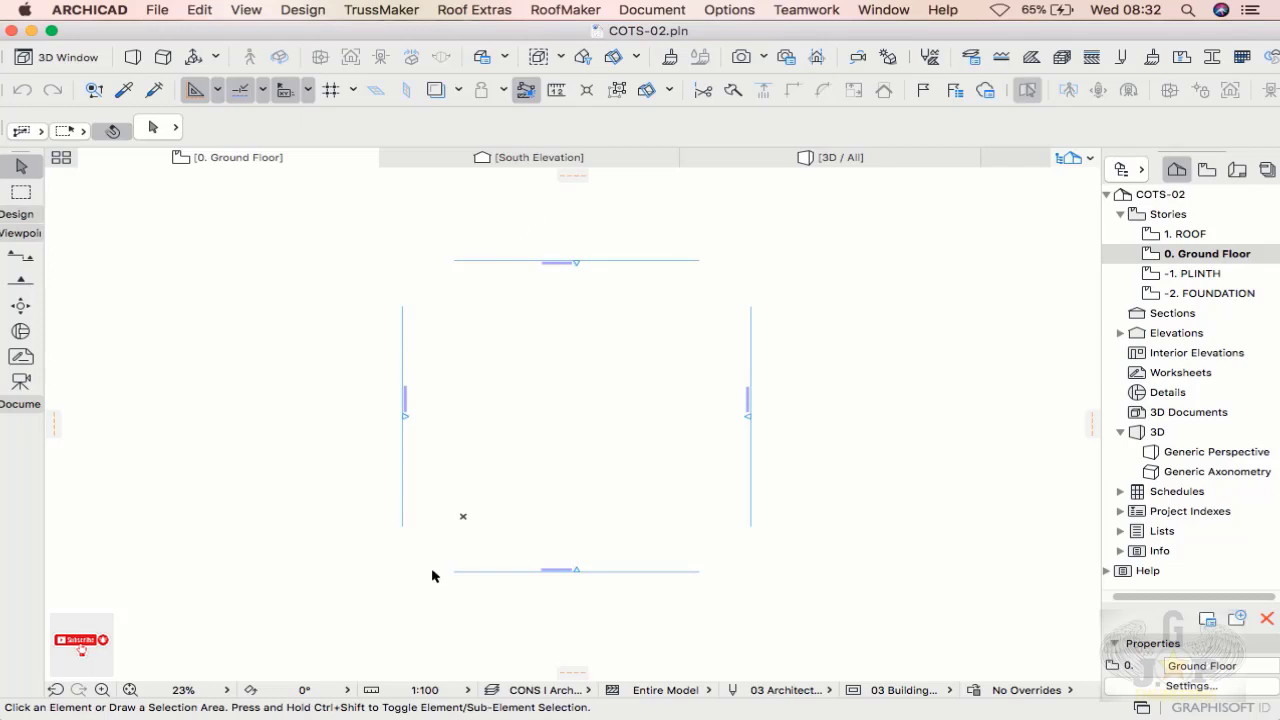
scroll(554, 430, "up", 2)
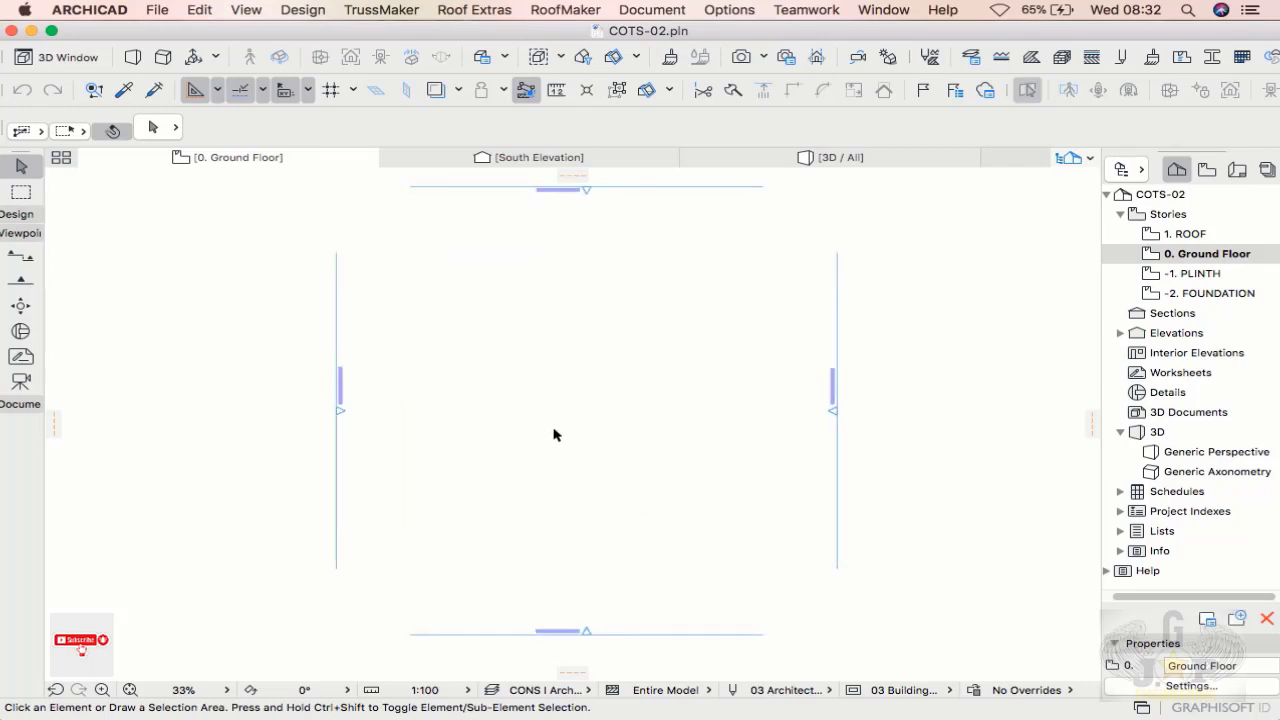
scroll(554, 430, "down", 2)
left_click(1119, 215)
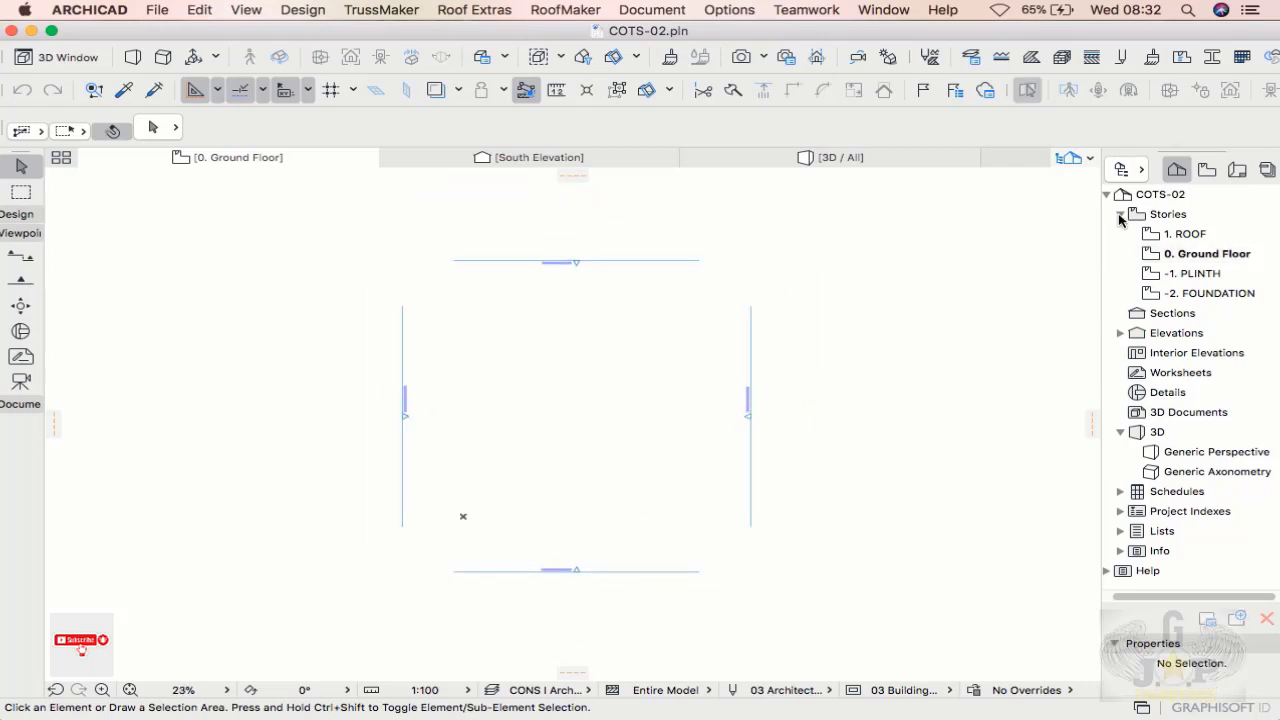
left_click(1119, 216)
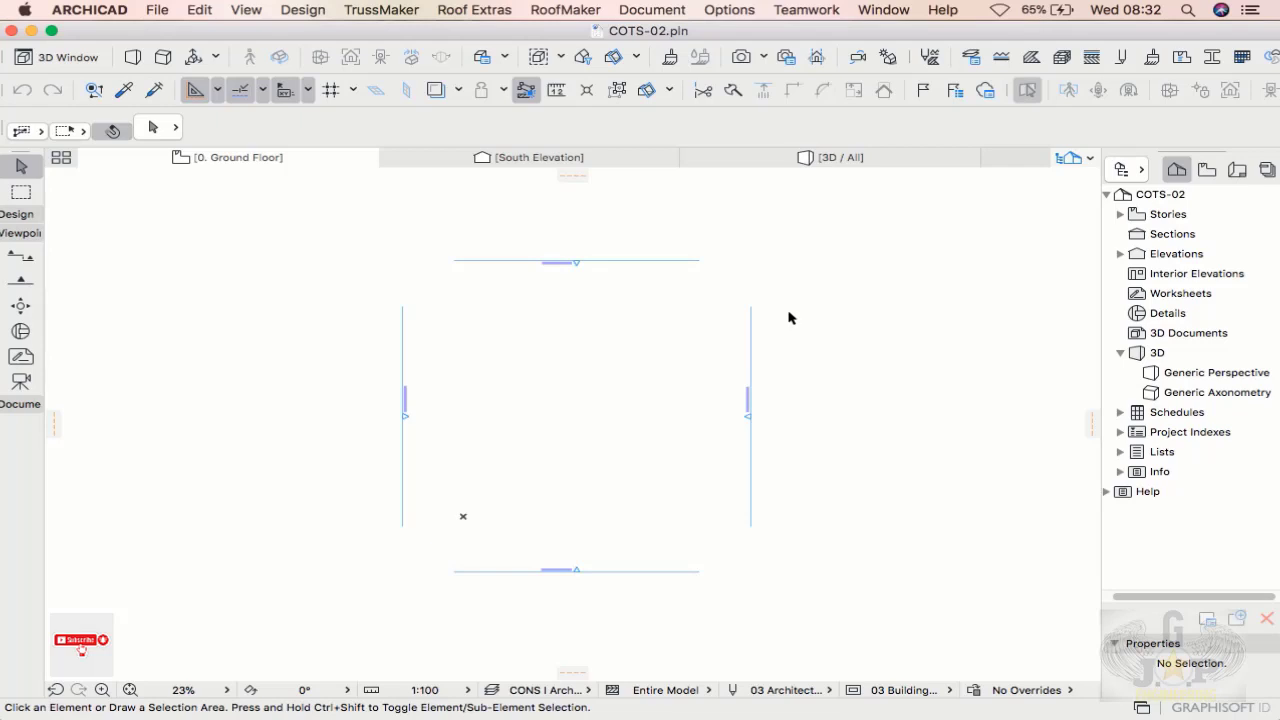
Step: Open the model view layer settings and look through the list of layer combinations
key("super+l")
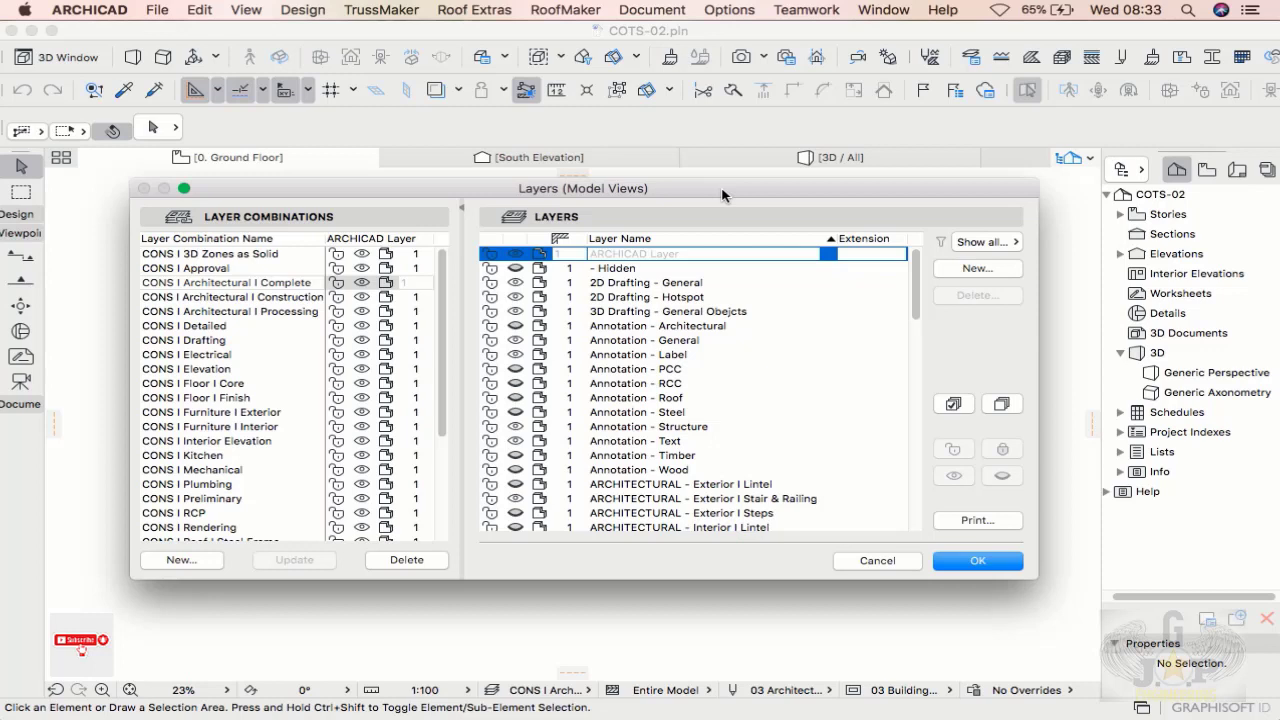
left_click_drag(722, 191, 713, 201)
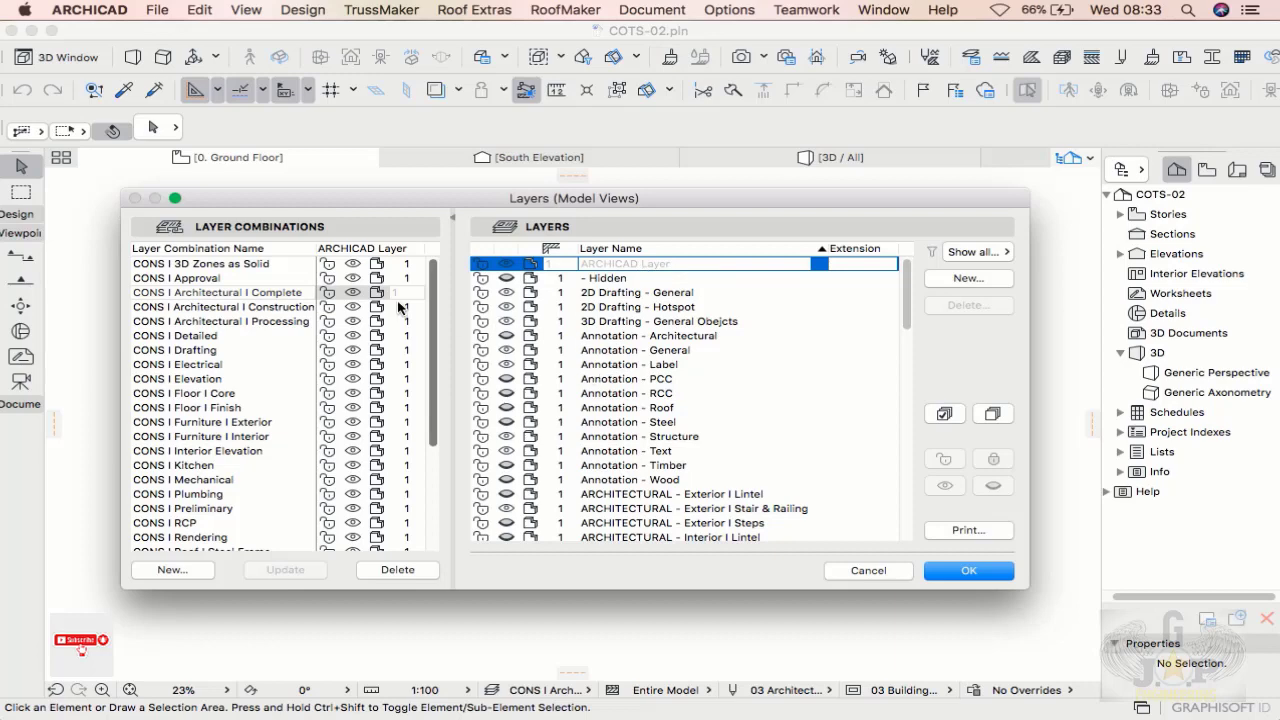
left_click_drag(660, 197, 658, 213)
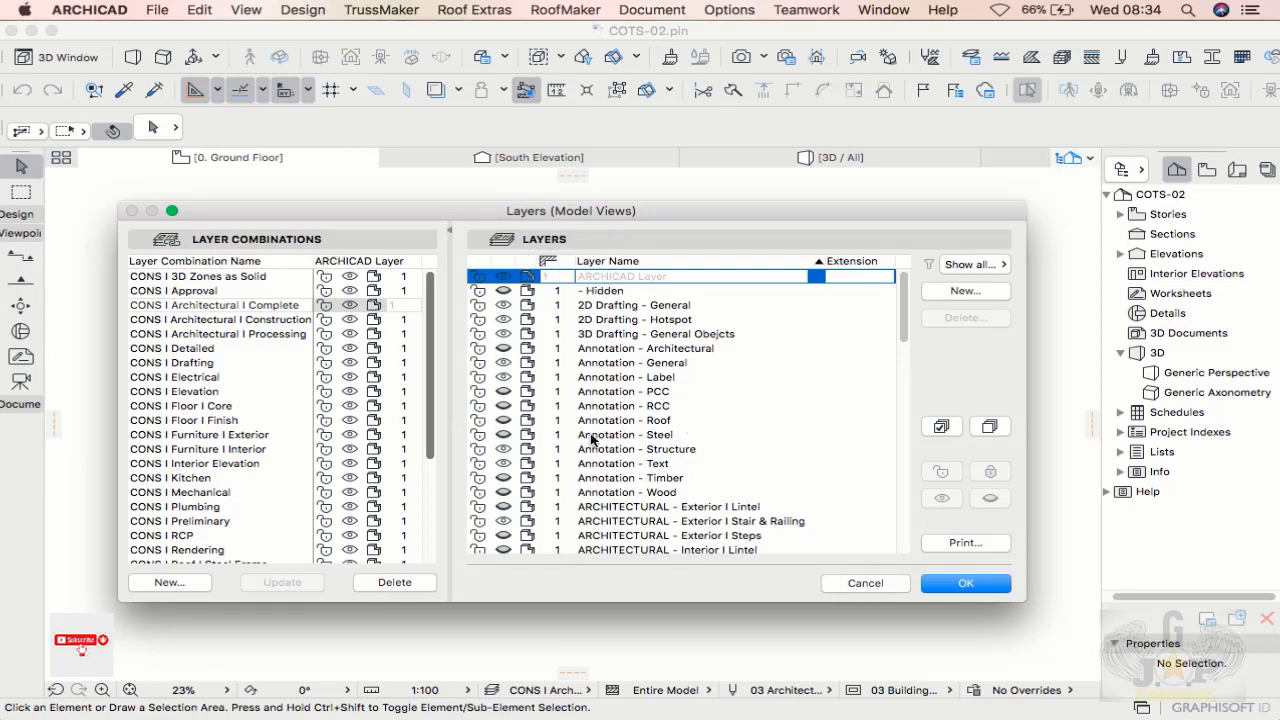
left_click_drag(427, 372, 435, 502)
left_click_drag(438, 415, 442, 320)
left_click_drag(904, 318, 878, 321)
left_click_drag(428, 380, 433, 435)
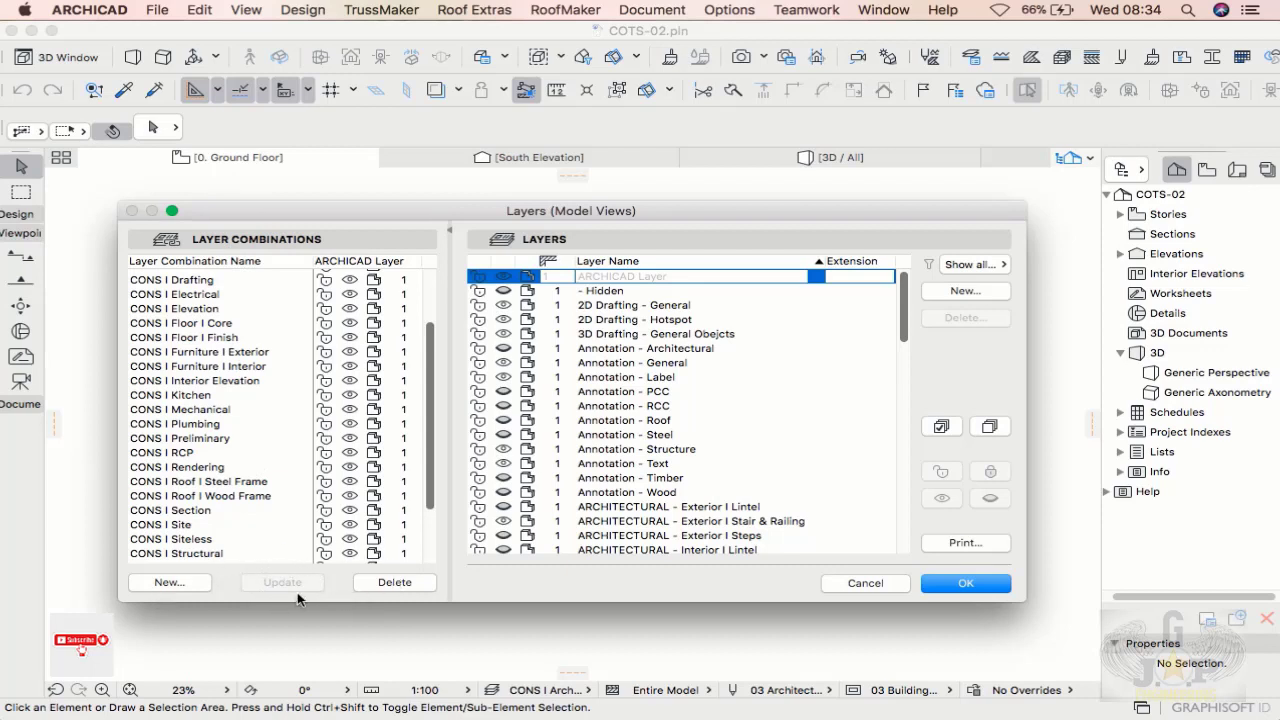
Step: Create a new layer combination named "gghhqyhuuub"
left_click(170, 582)
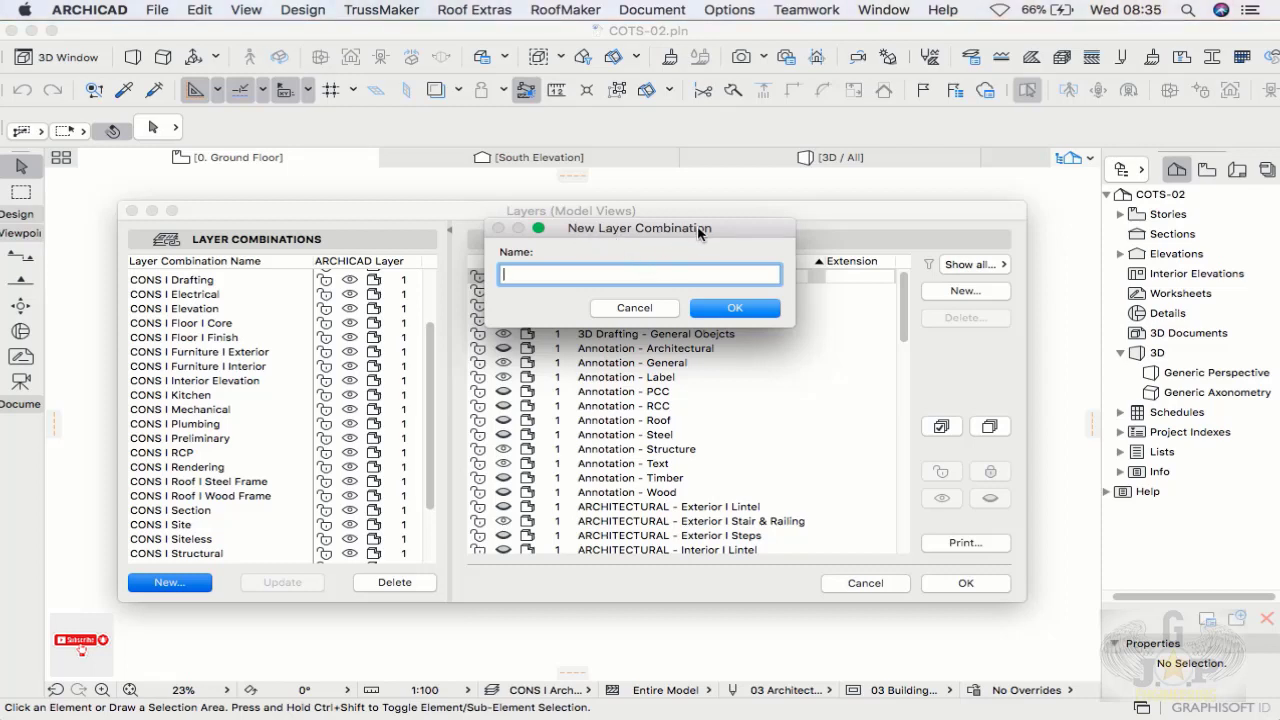
type("gghhqyhuuub")
left_click(758, 309)
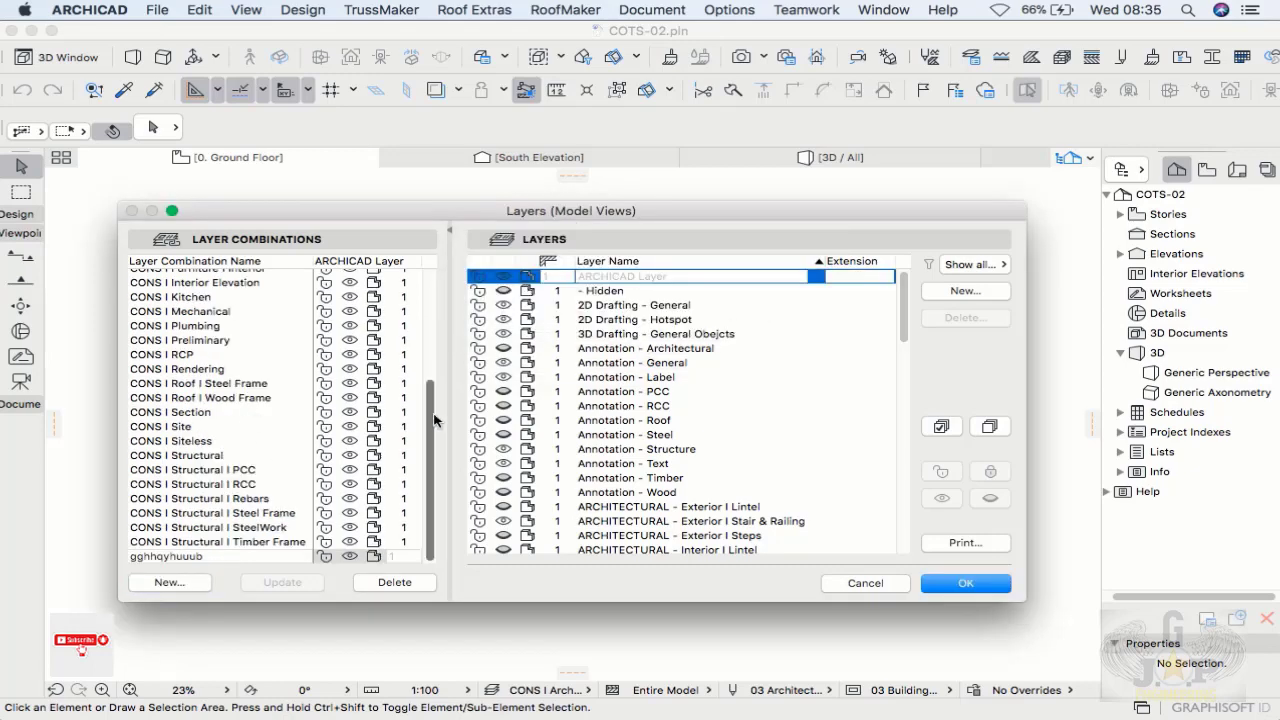
Step: Make the "- Hidden" layer visible in the "gghhqyhuuub" layer combination and update the combination
left_click(210, 557)
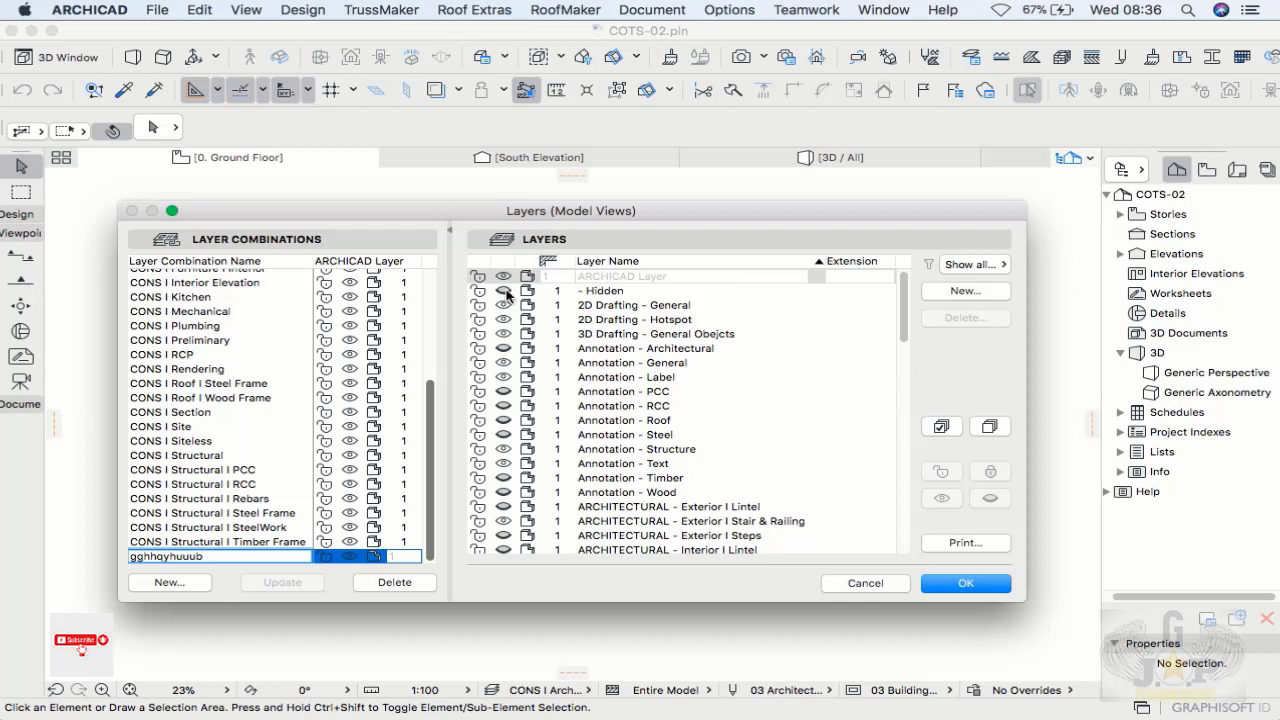
left_click(507, 292)
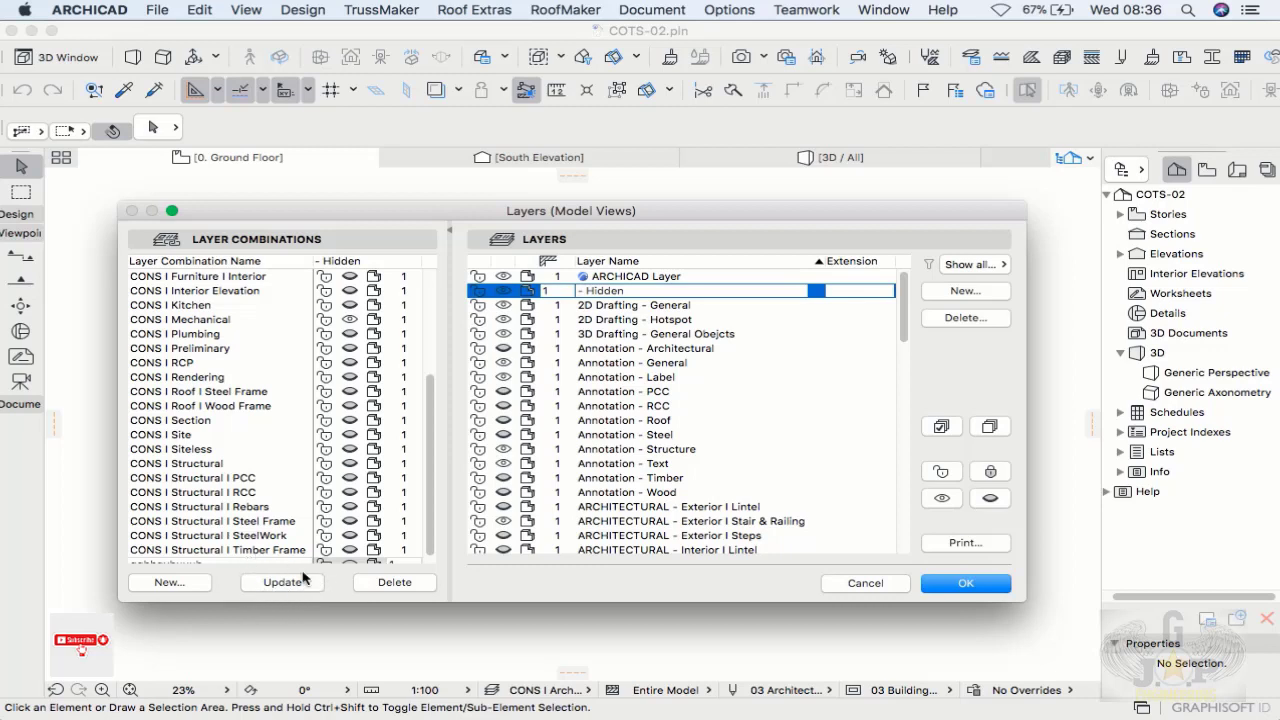
scroll(374, 468, "down", 1)
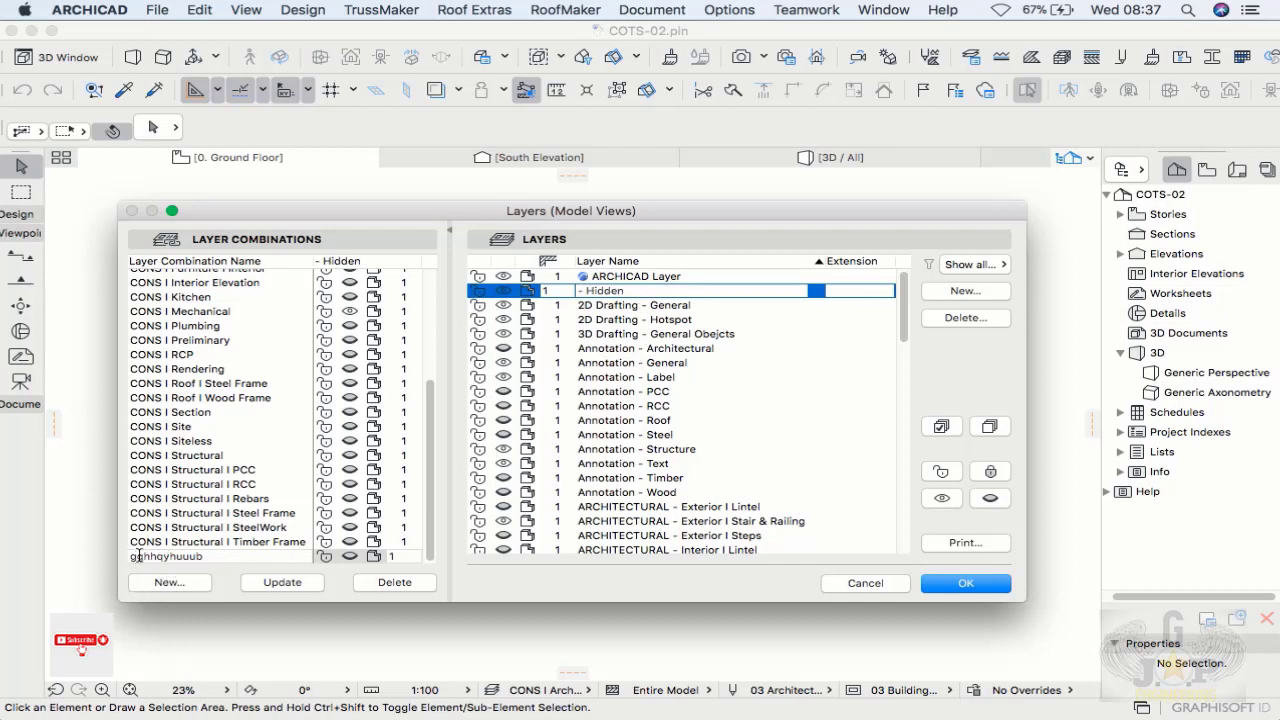
left_click(286, 586)
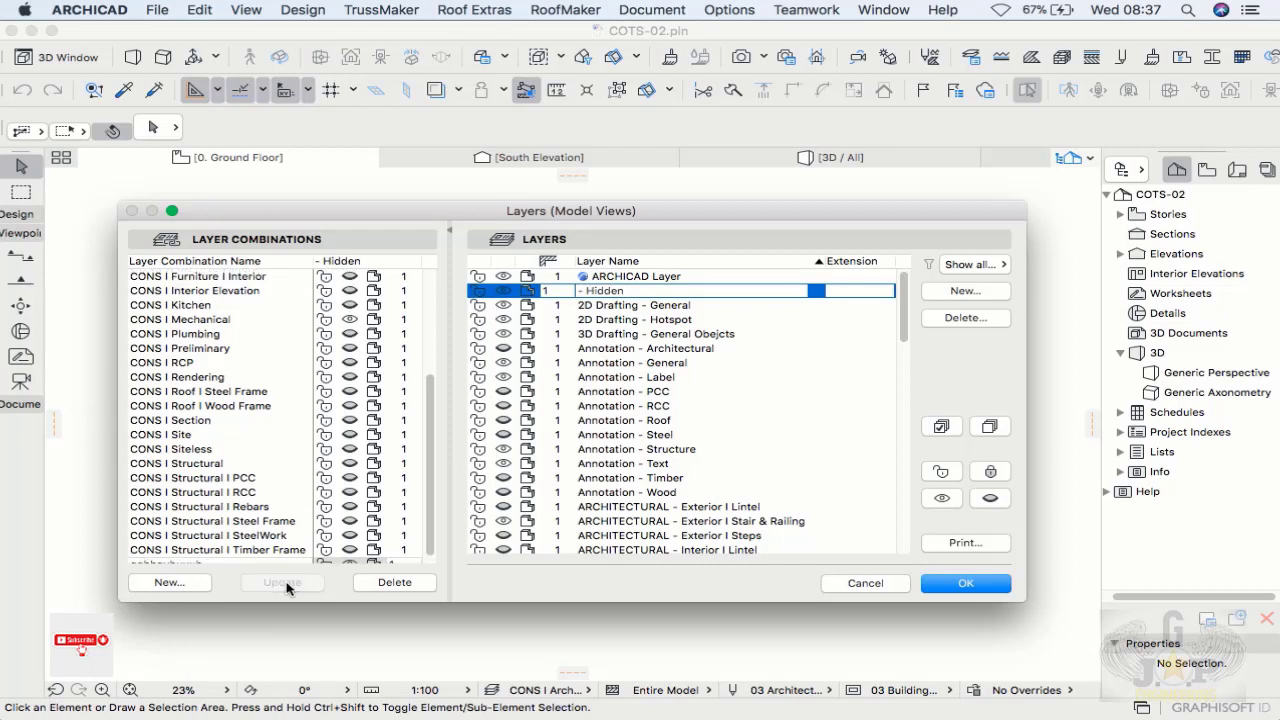
scroll(268, 535, "down", 1)
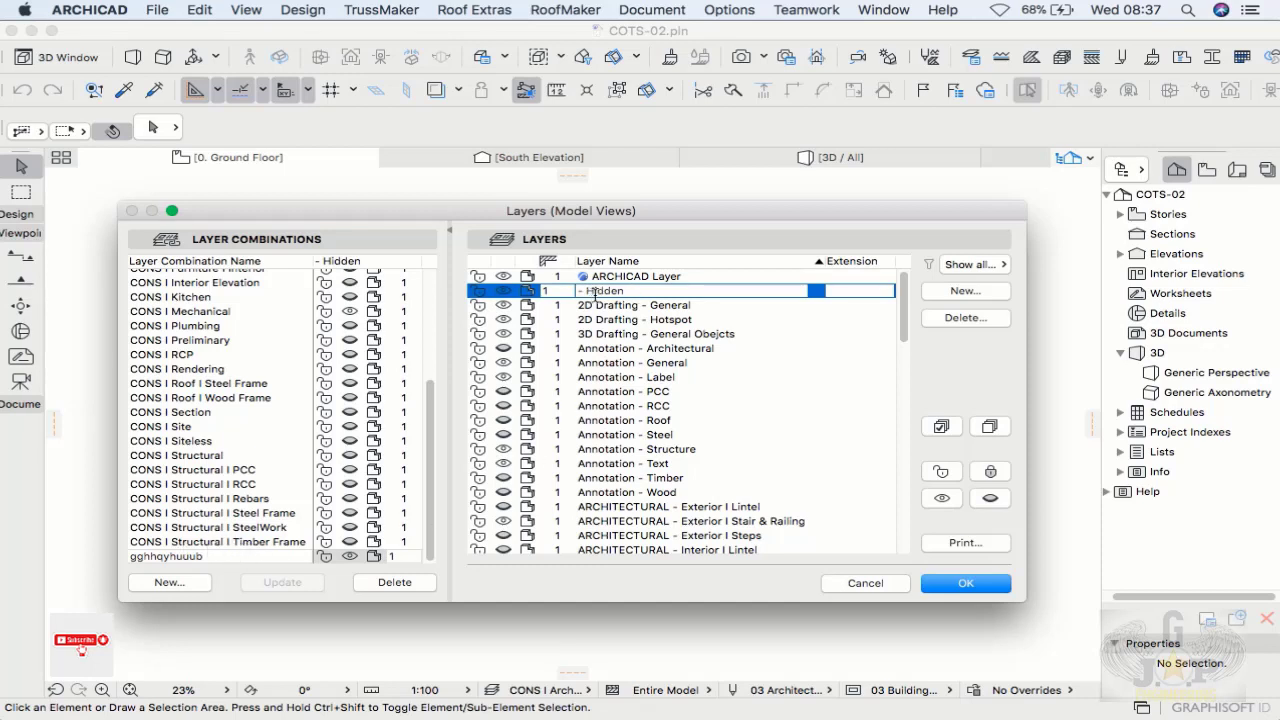
Step: Switch to the "CONS I Structural I Timber Frame" combination and back to "gghhqyhuuub", and delete the "gghhqyhuuub" combination
left_click(268, 543)
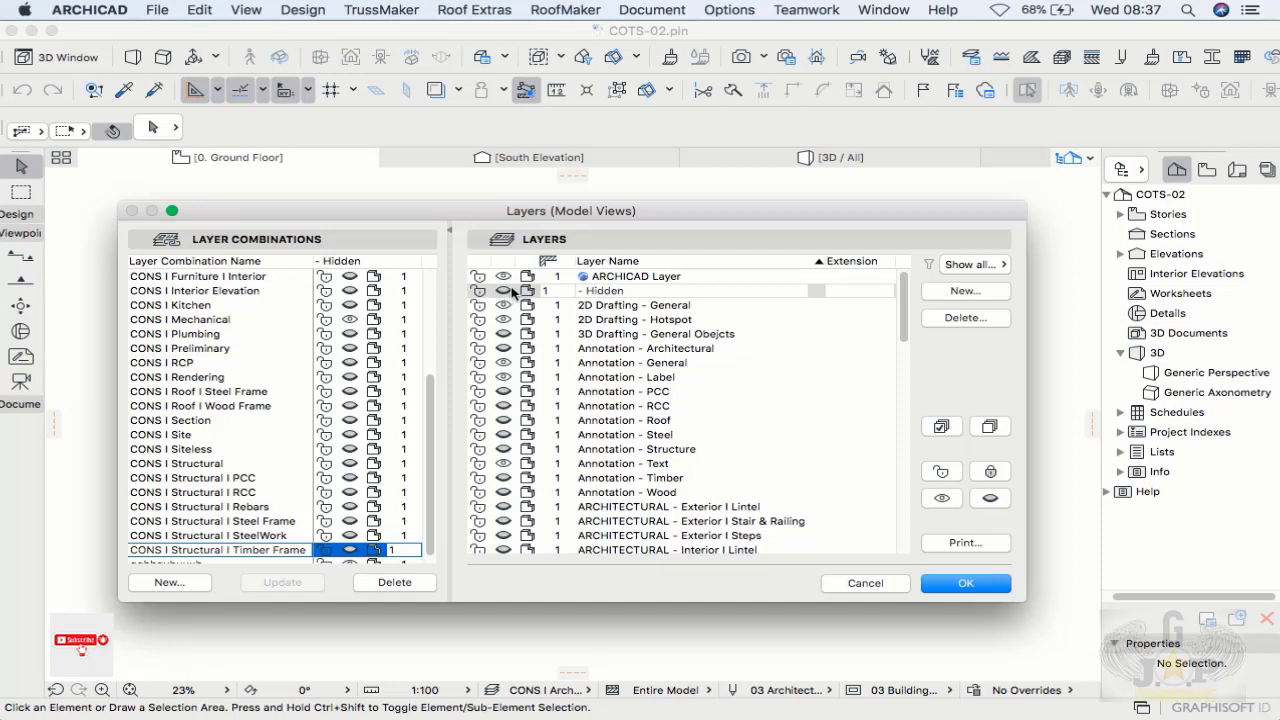
scroll(246, 524, "down", 1)
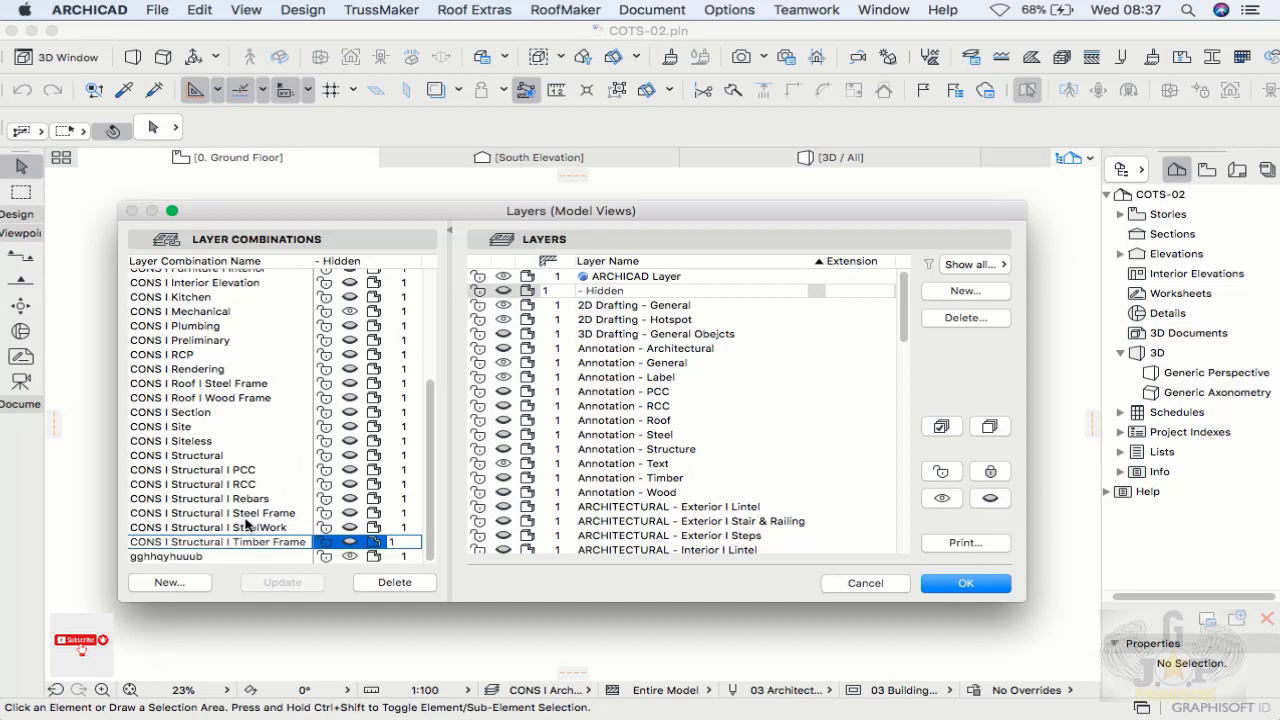
double_click(198, 557)
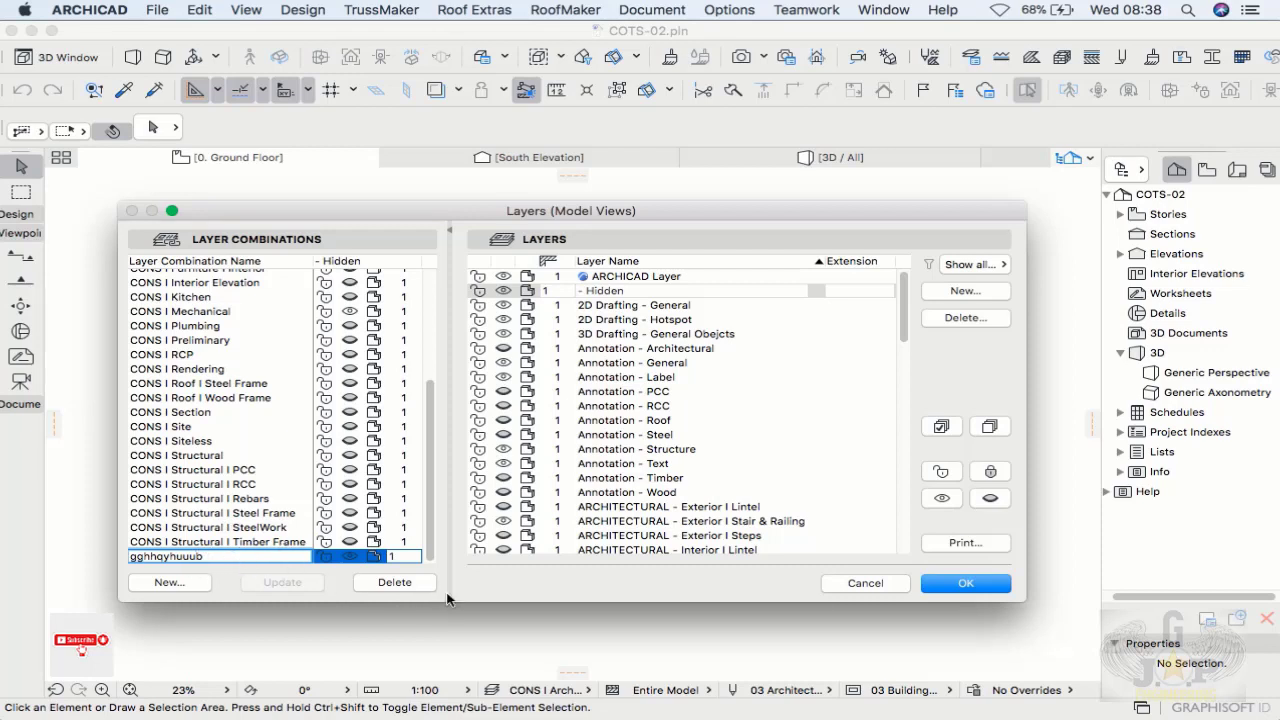
left_click(391, 581)
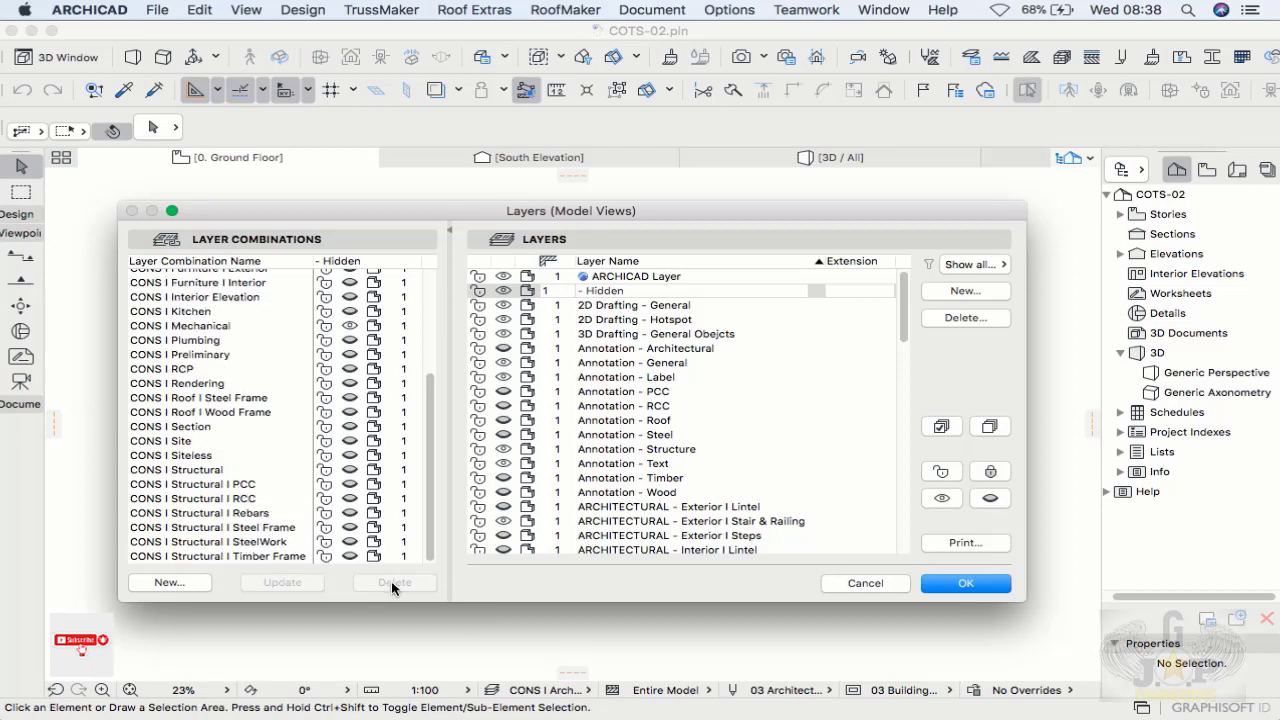
Step: Review the full list of layer combinations, from "CONS I 3D Zones as Solid" to "CONS I Structural I Timber Frame"
scroll(266, 543, "up", 5)
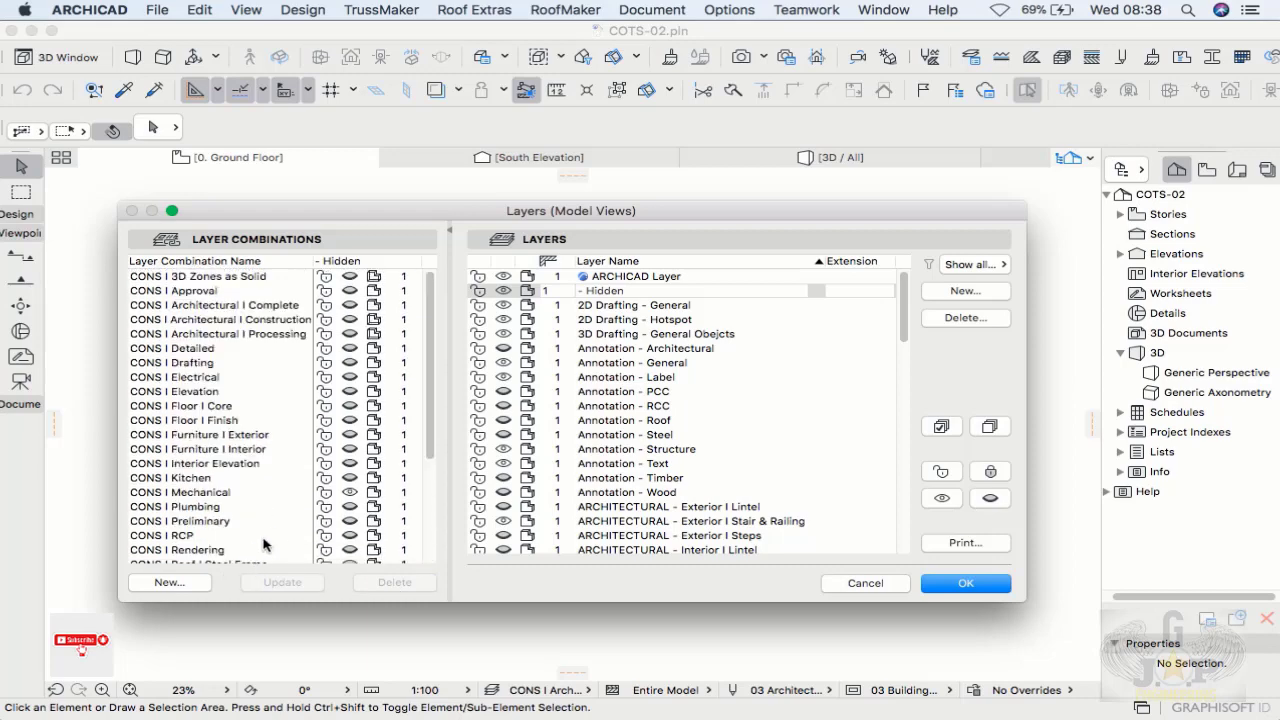
scroll(283, 525, "down", 1)
scroll(283, 525, "down", 4)
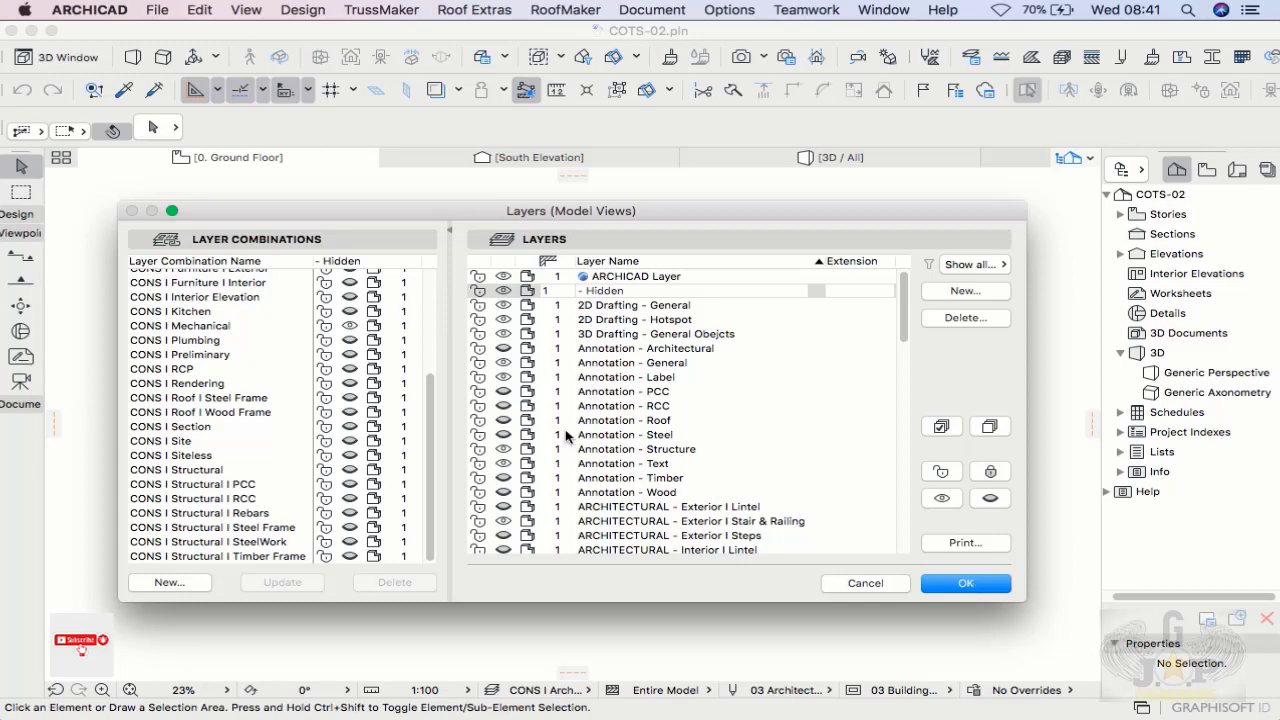
scroll(432, 492, "up", 10)
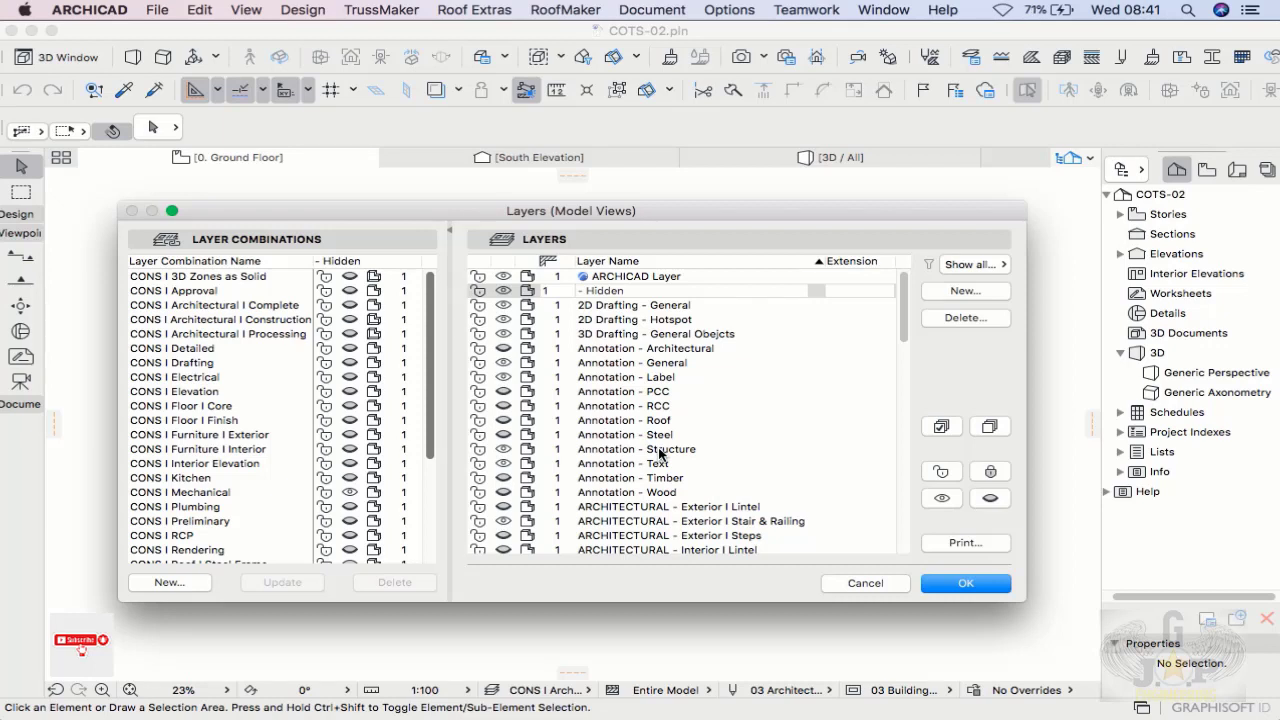
Step: Examine the full layer list and the options for filtering which layers are shown
scroll(904, 333, "down", 1)
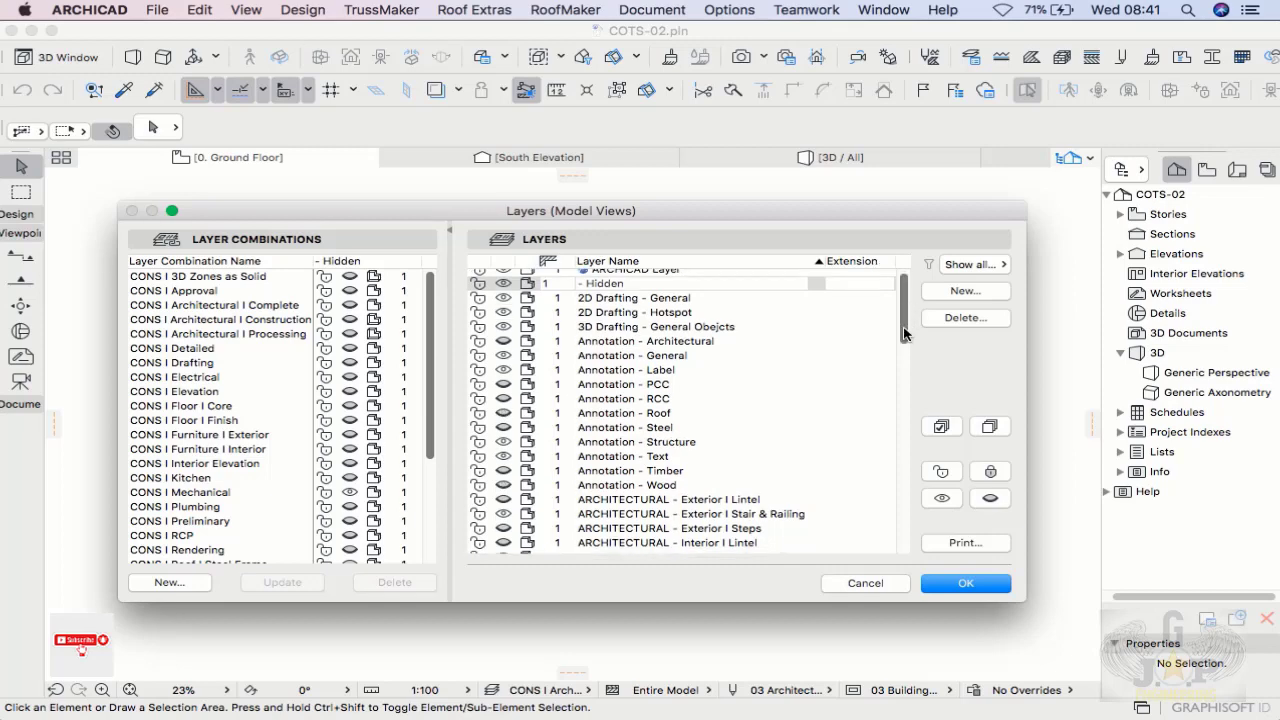
mouse_move(904, 333)
left_mouse_down()
mouse_move(905, 554)
mouse_move(905, 420)
mouse_move(883, 287)
mouse_move(903, 473)
mouse_move(888, 554)
mouse_move(886, 306)
left_mouse_up()
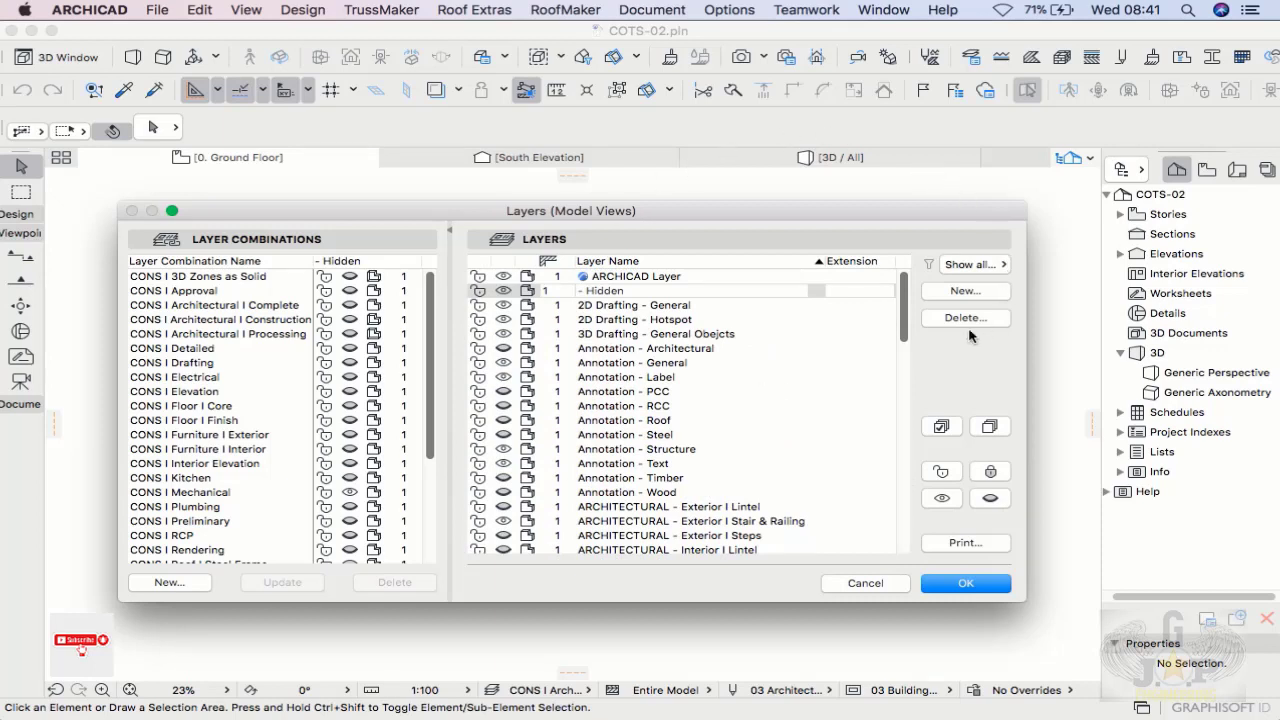
left_click(1004, 266)
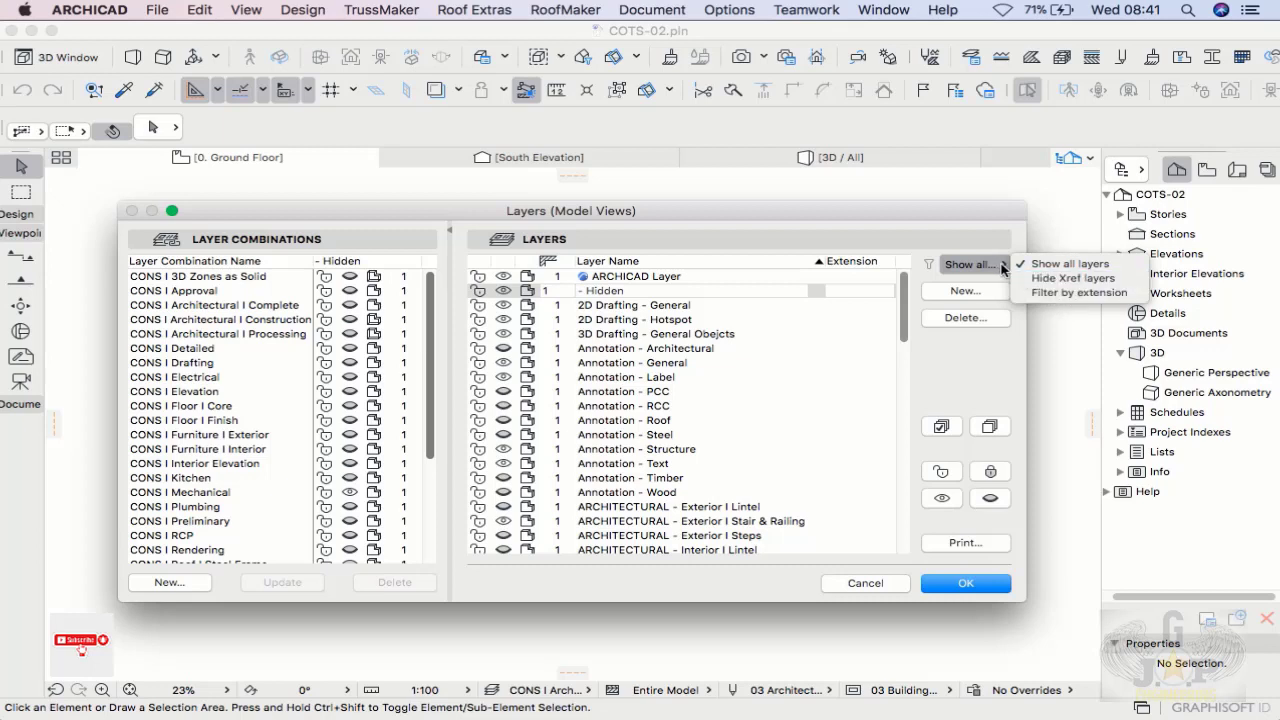
mouse_move(700, 334)
left_mouse_down()
mouse_move(806, 382)
mouse_move(780, 506)
mouse_move(736, 388)
mouse_move(748, 362)
mouse_move(741, 557)
mouse_move(748, 457)
mouse_move(755, 585)
mouse_move(744, 527)
mouse_move(738, 589)
left_mouse_up()
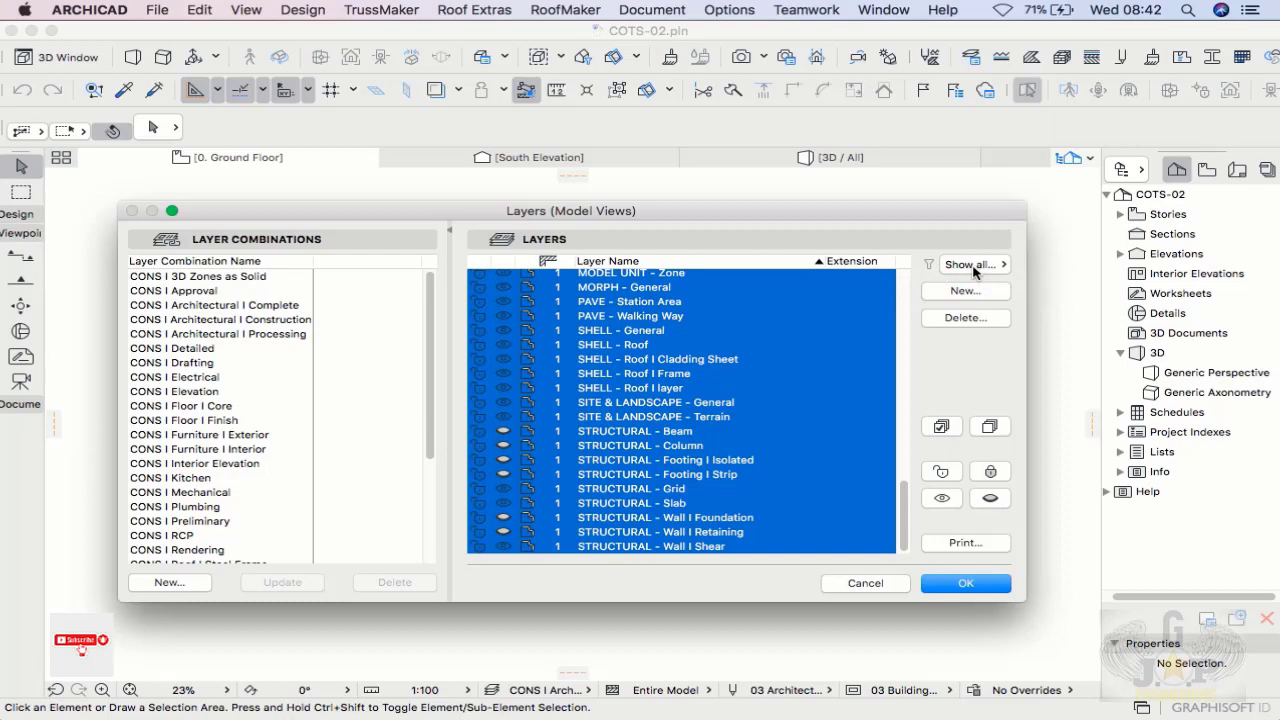
scroll(740, 405, "up", 20)
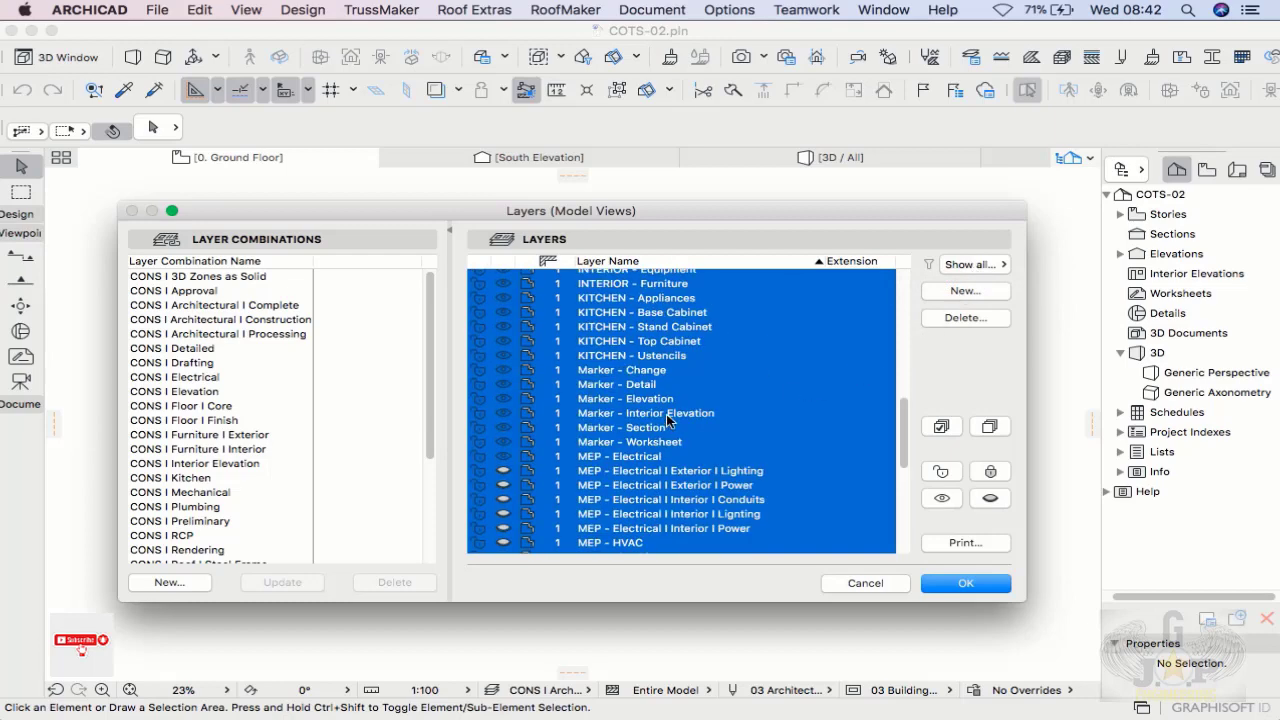
left_click(664, 305)
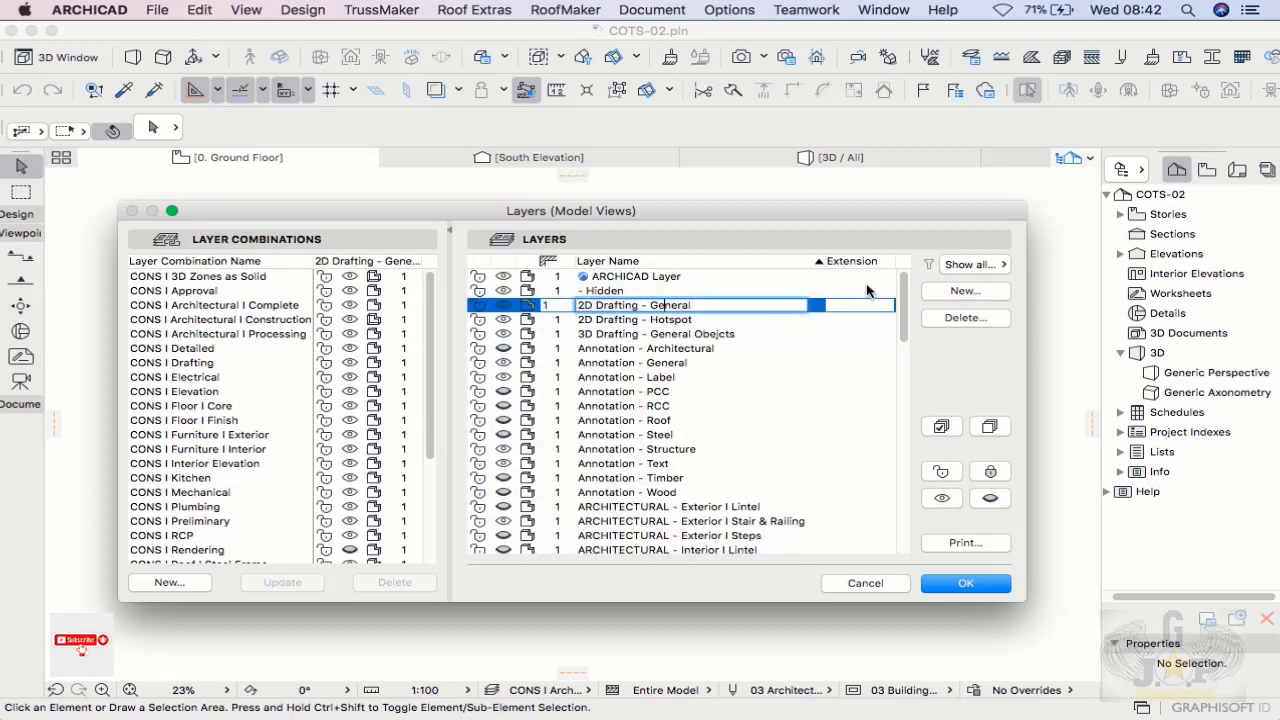
left_click(1004, 266)
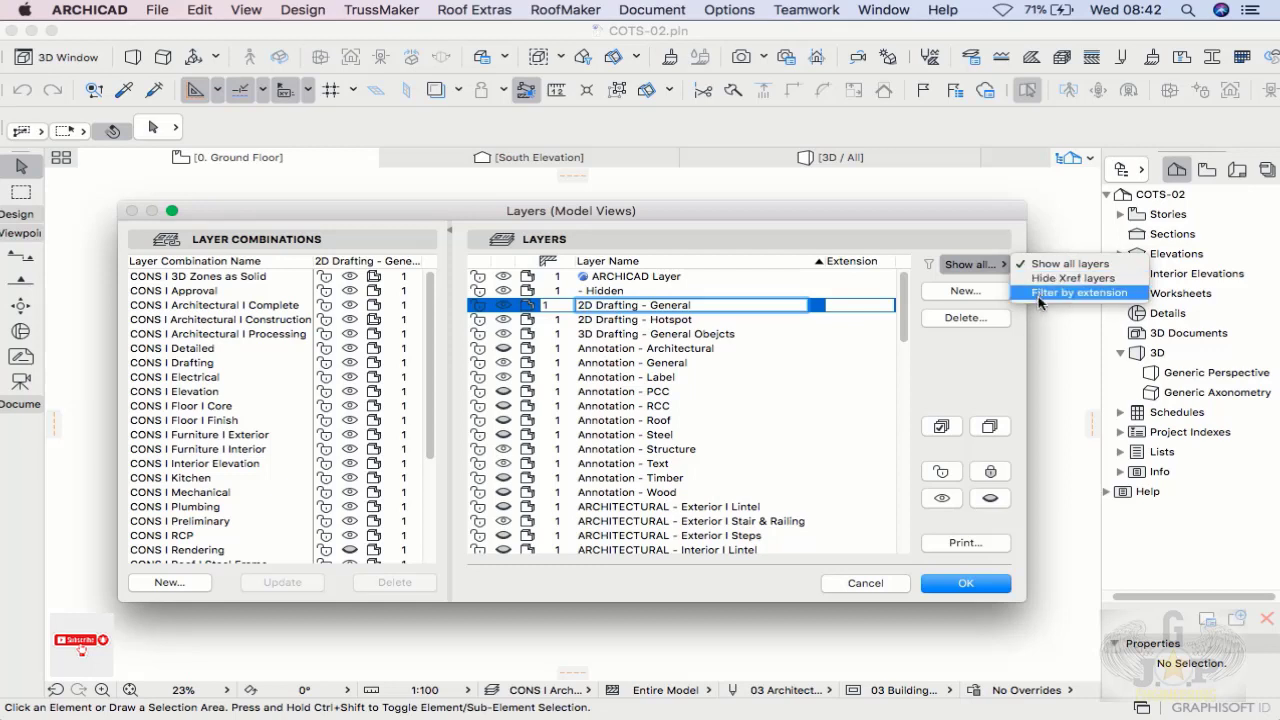
left_click(871, 364)
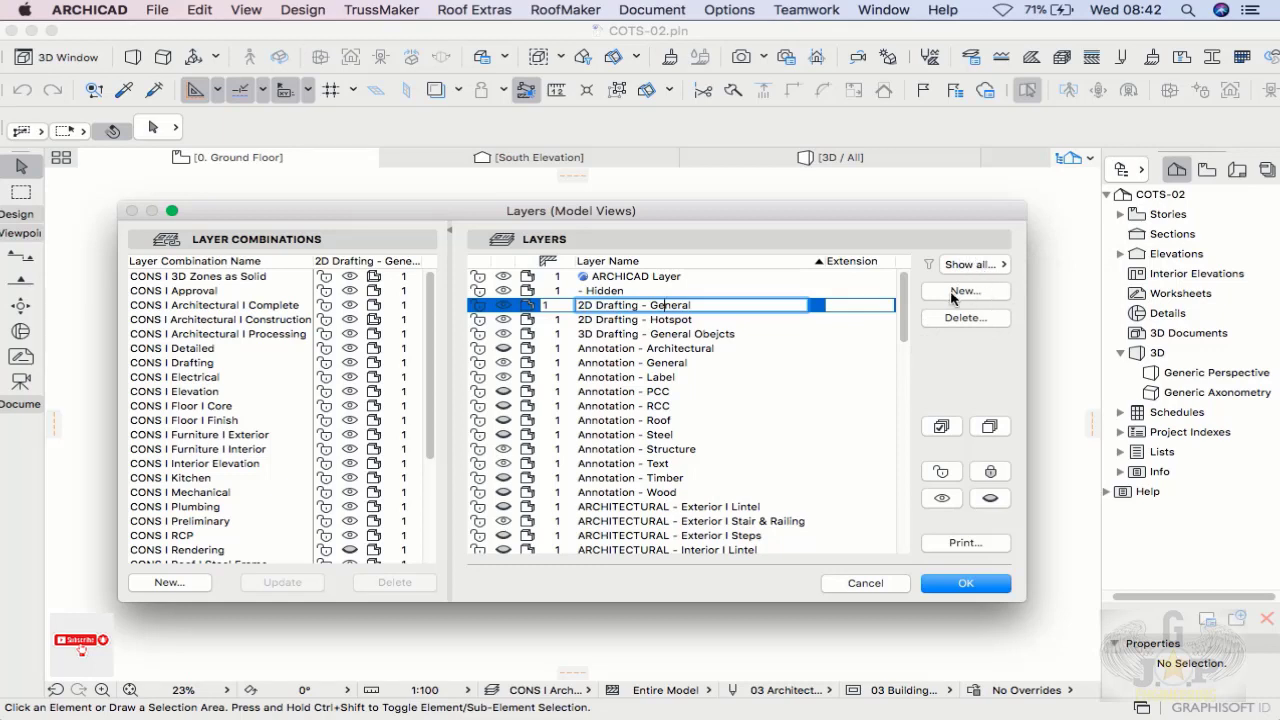
Step: Create a new layer named "dgdfugsesffggh"
left_click(952, 291)
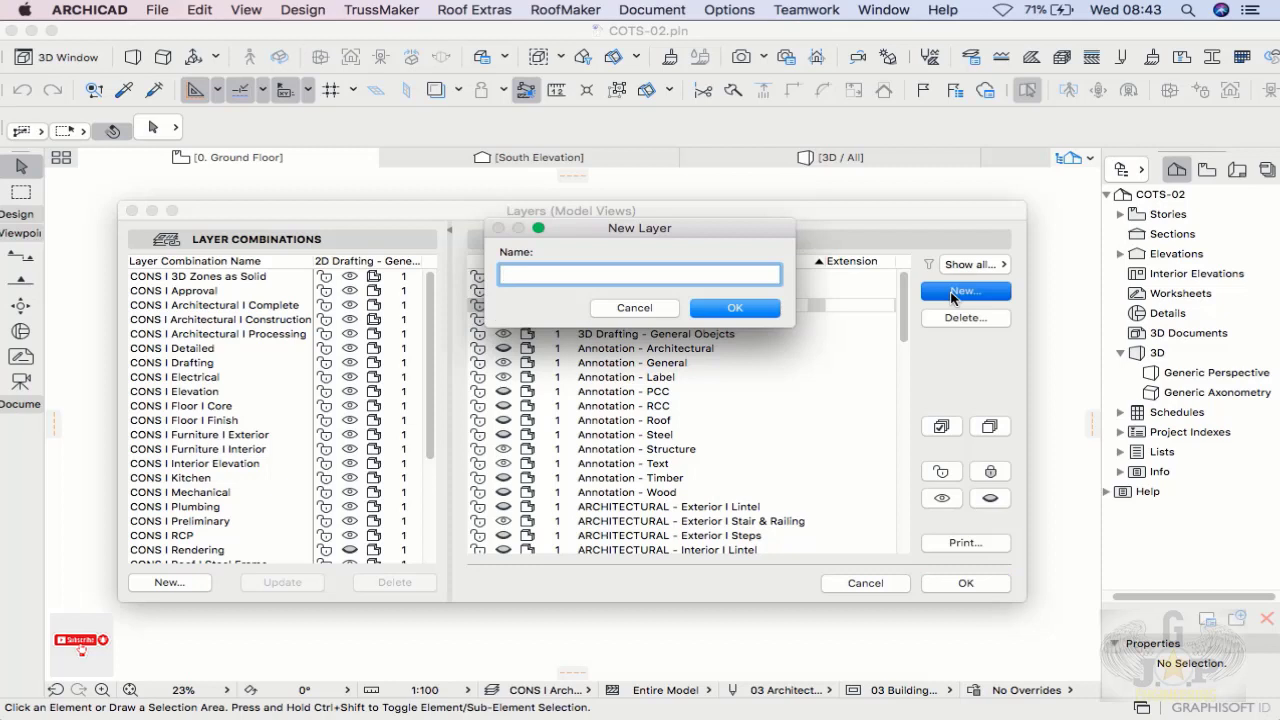
type("dgdfugsesffggh")
left_click(760, 309)
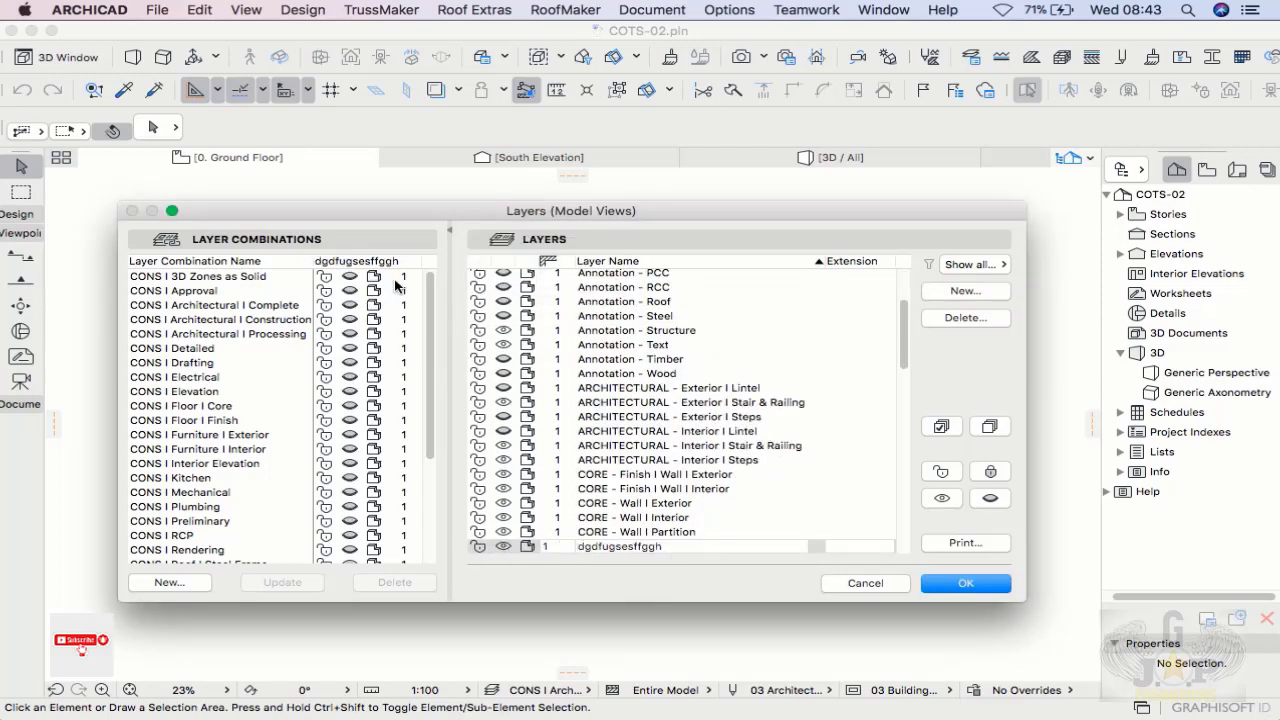
Step: Check the new layer's status in every layer combination, down to "CONS I Structural I Timber Frame"
scroll(422, 450, "down", 5)
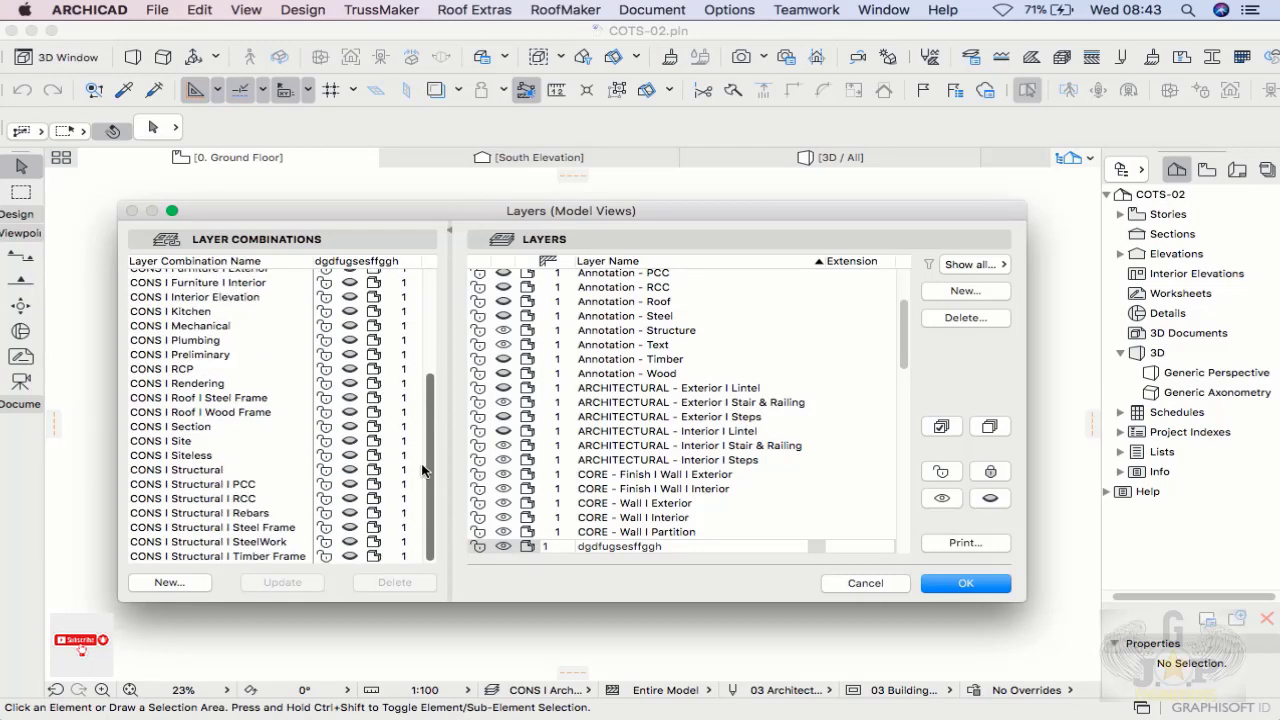
scroll(425, 428, "up", 5)
scroll(435, 290, "down", 5)
scroll(431, 417, "up", 4)
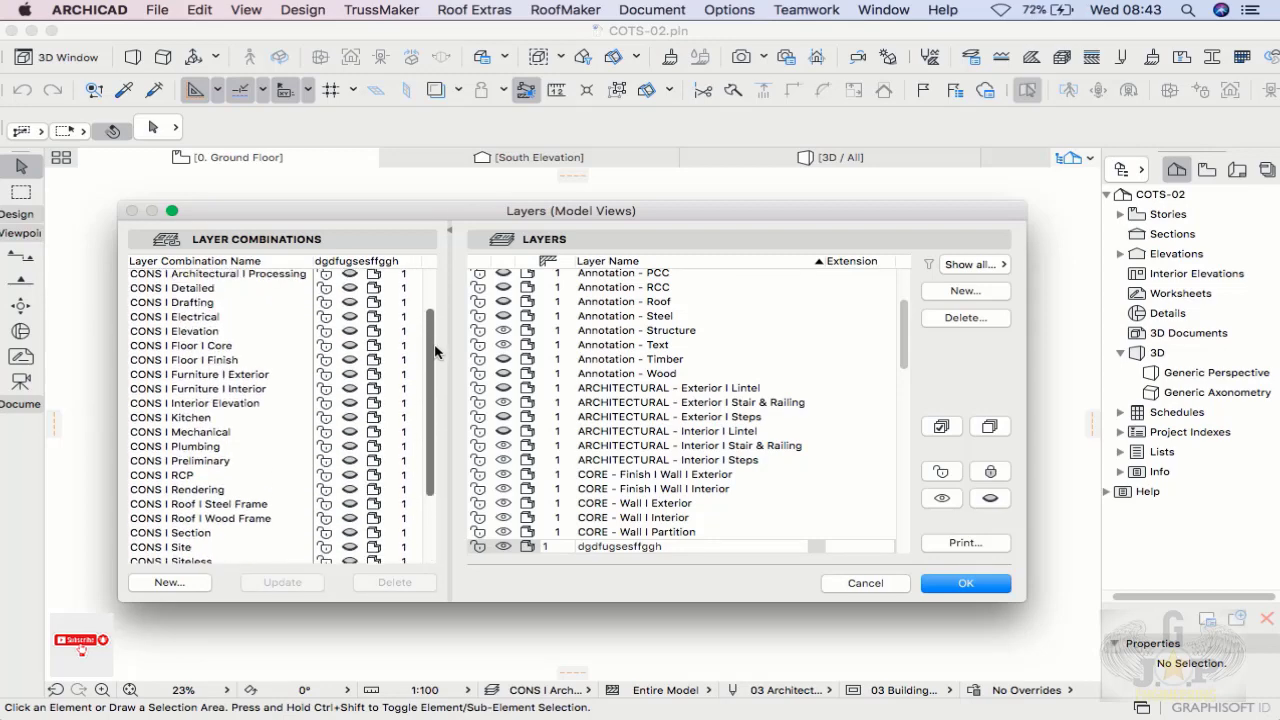
scroll(433, 350, "down", 4)
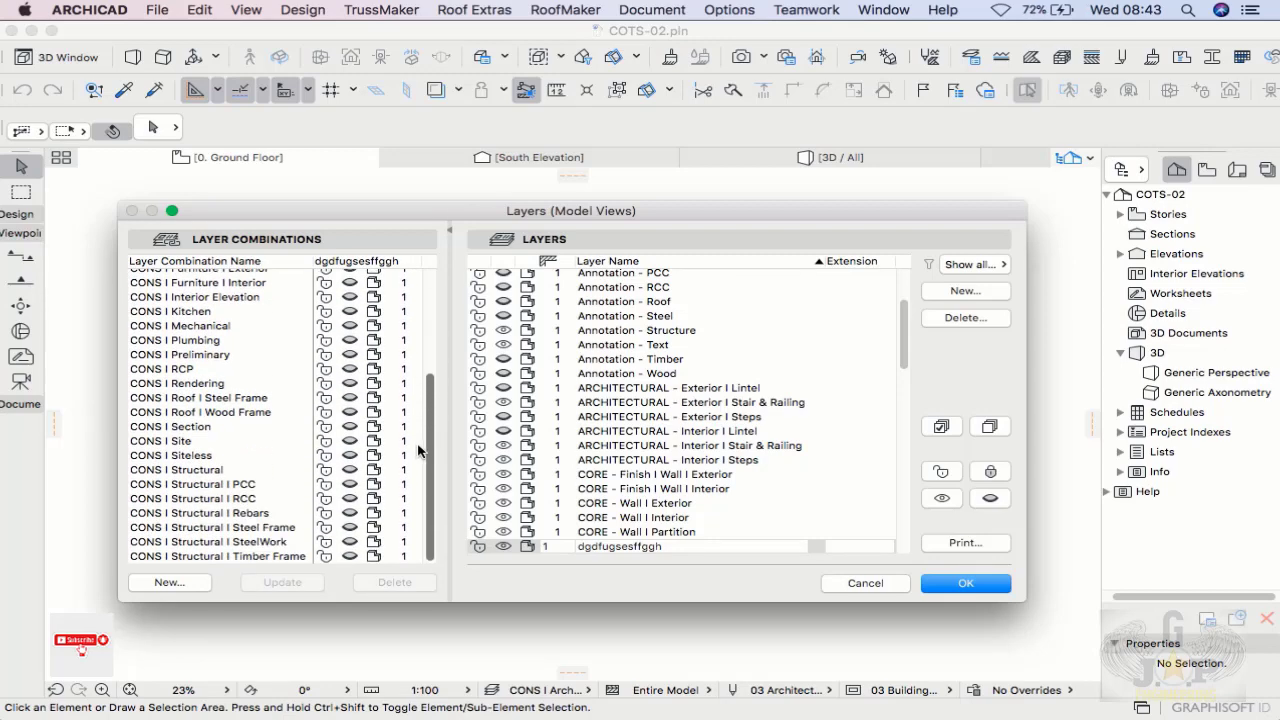
scroll(420, 452, "up", 10)
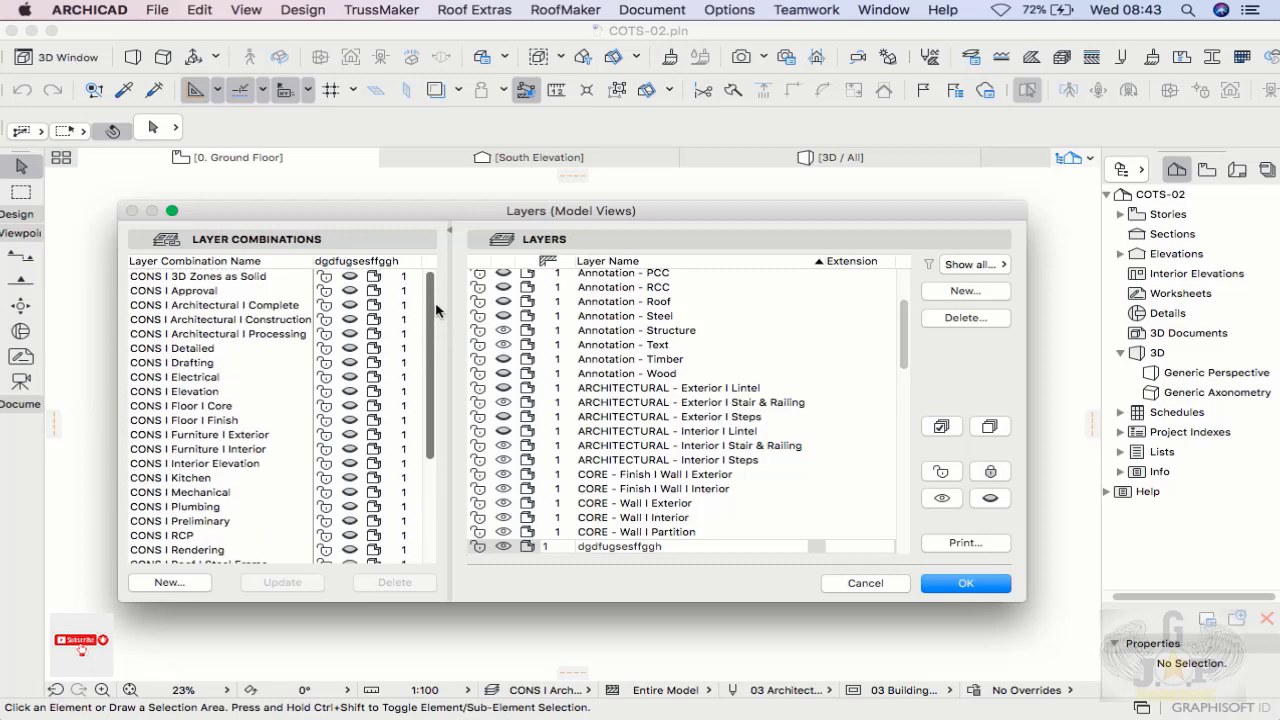
Step: Pick the "CONS I Architectural I Complete" combination, and select all layers and deselect them again
left_click(210, 306)
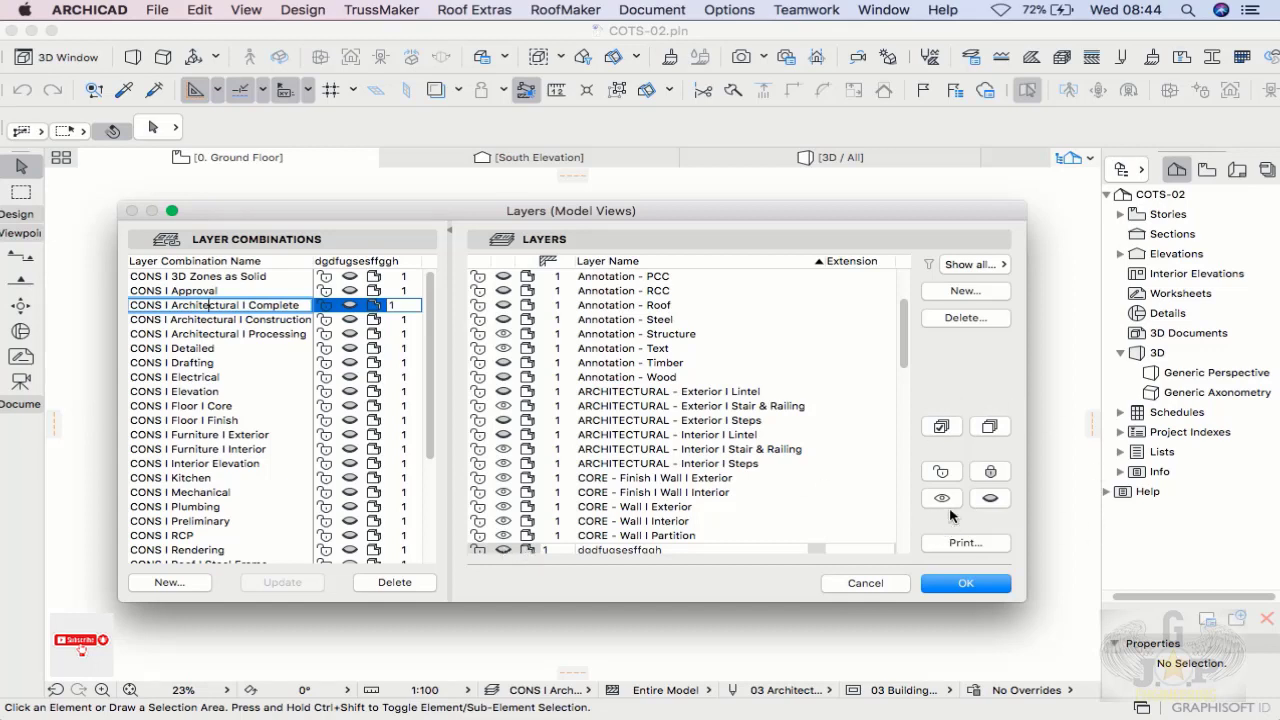
left_click(945, 432)
mouse_move(904, 328)
left_mouse_down()
mouse_move(884, 549)
mouse_move(882, 340)
mouse_move(896, 426)
mouse_move(890, 566)
left_mouse_up()
left_click(987, 422)
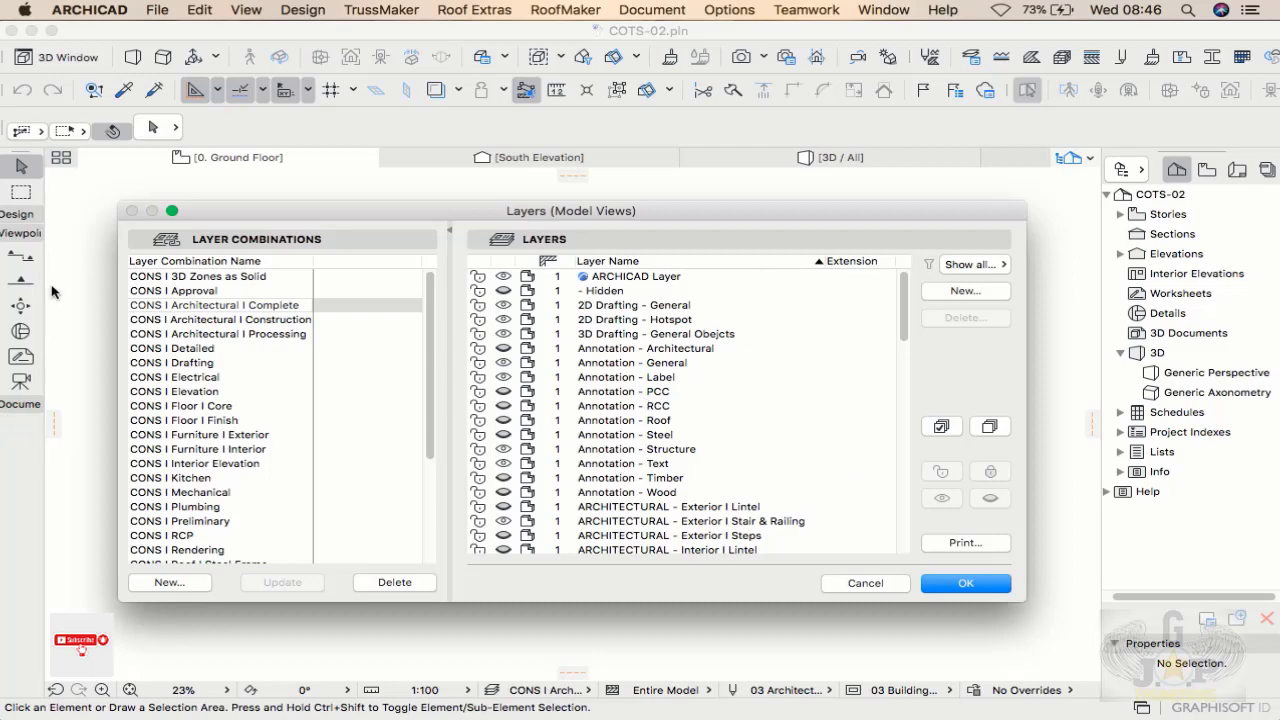
Step: Look over the layers and layer combinations once more and close the layer settings without saving
mouse_move(898, 311)
left_mouse_down()
mouse_move(906, 548)
mouse_move(886, 303)
left_mouse_up()
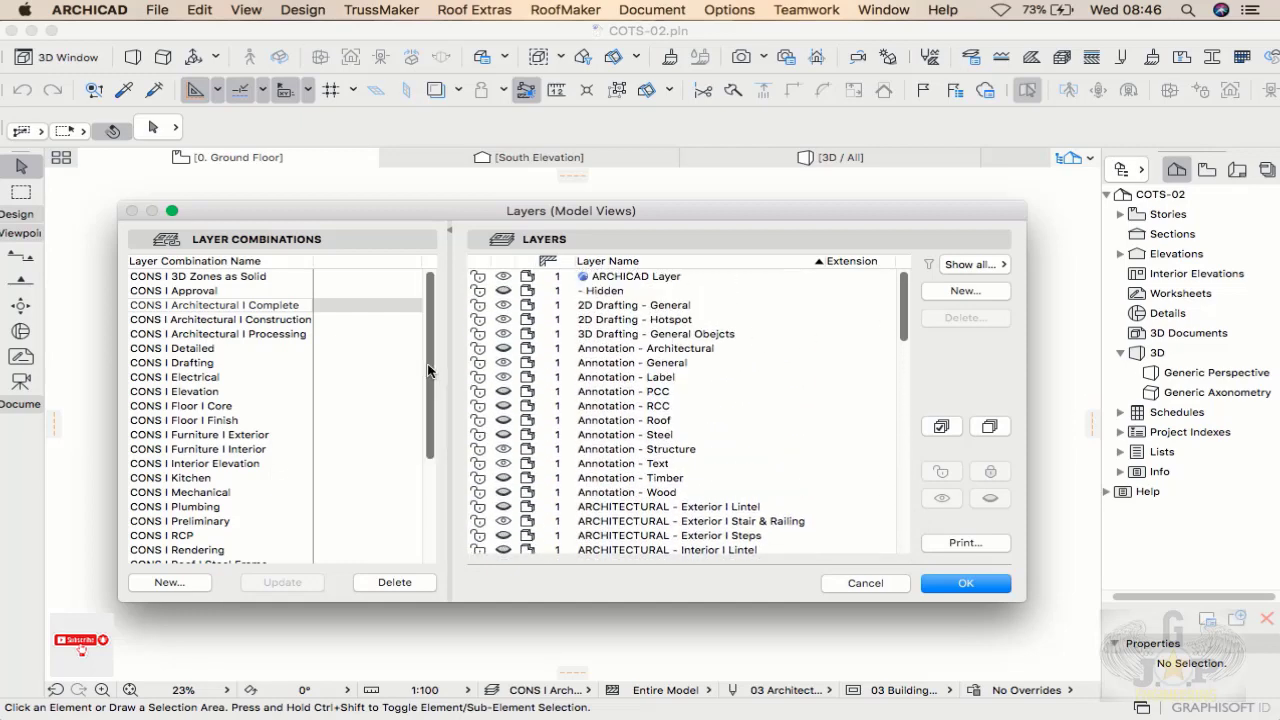
left_click_drag(430, 368, 440, 289)
left_click(849, 586)
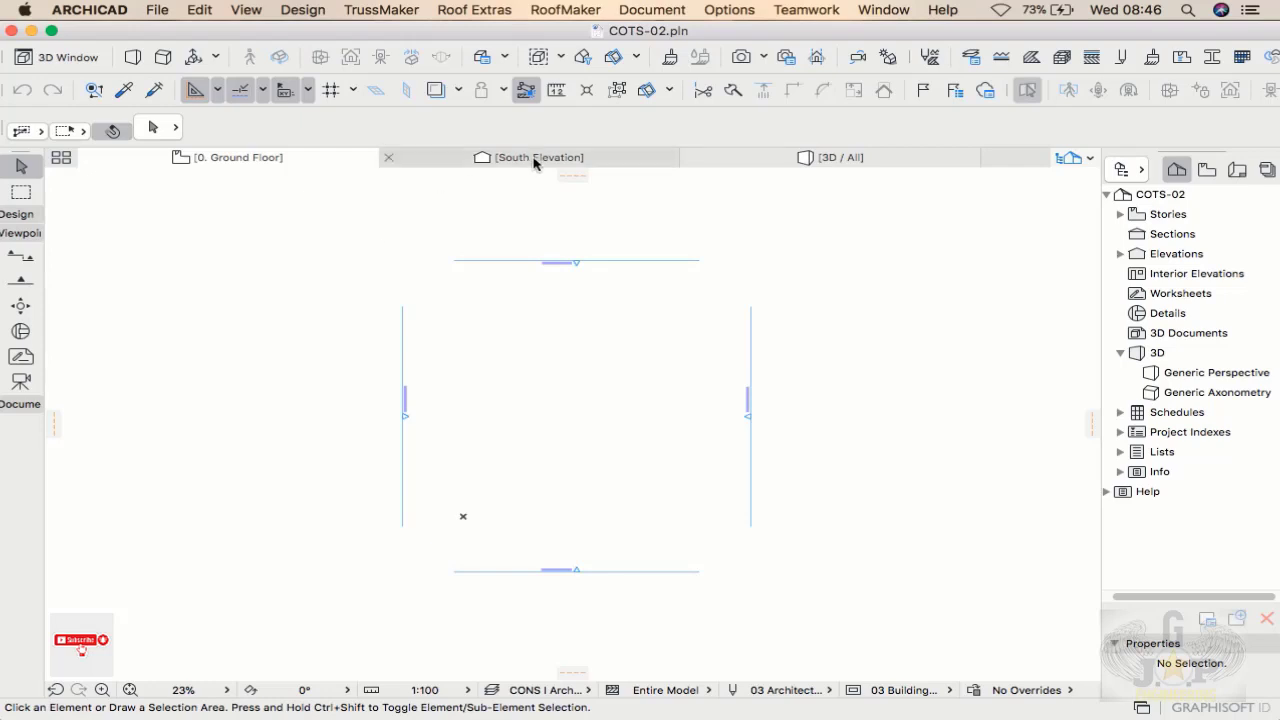
Step: Open the project's working units and review the available length units, keeping meter
left_click(727, 12)
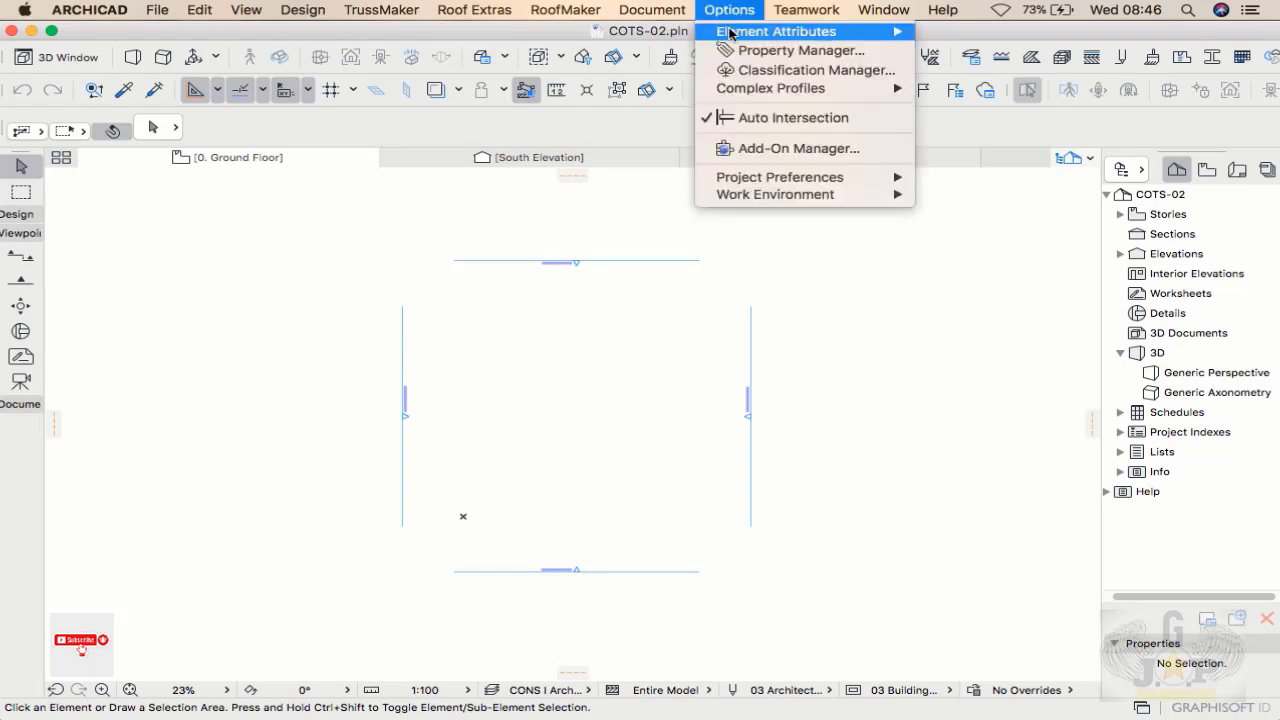
mouse_move(741, 180)
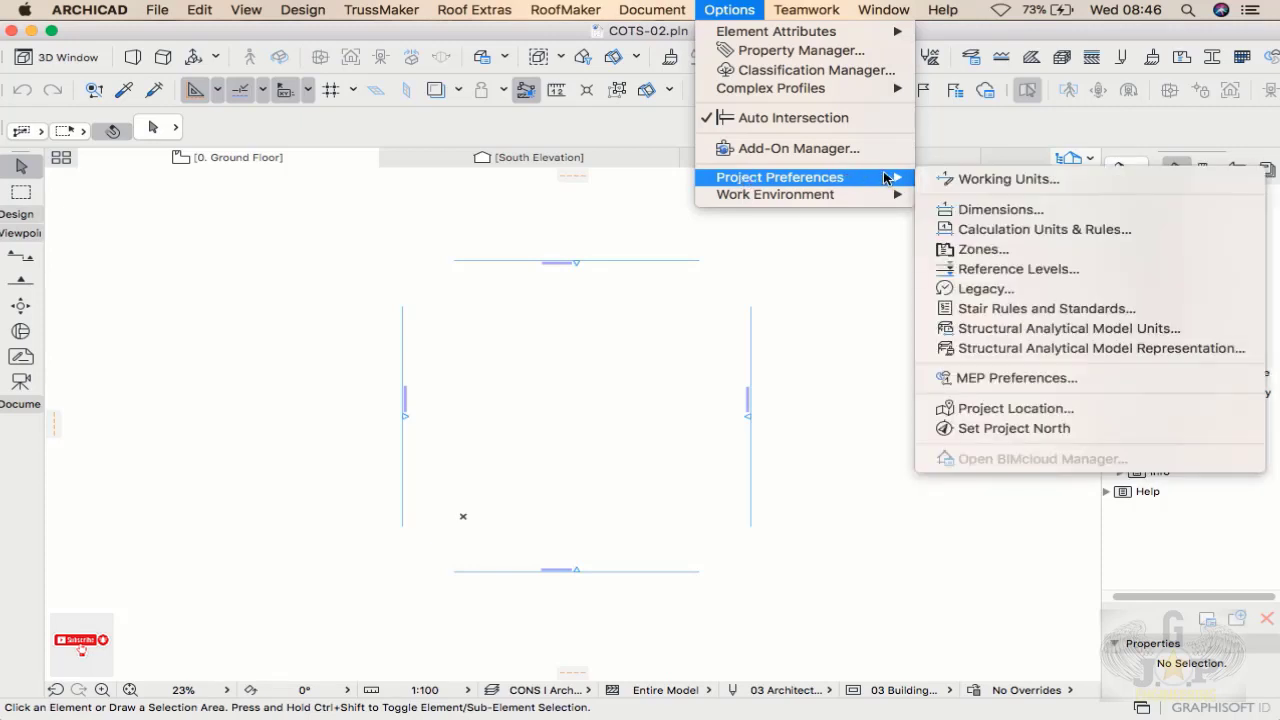
left_click(1002, 180)
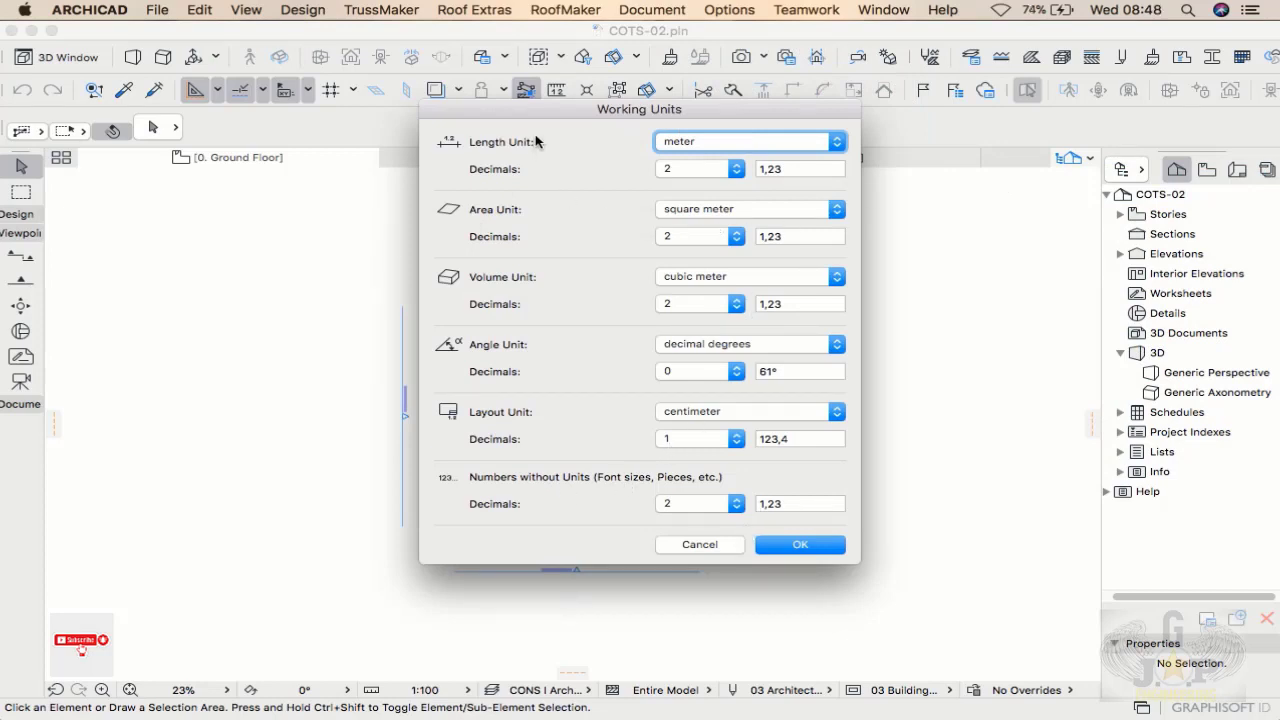
left_click_drag(538, 118, 543, 85)
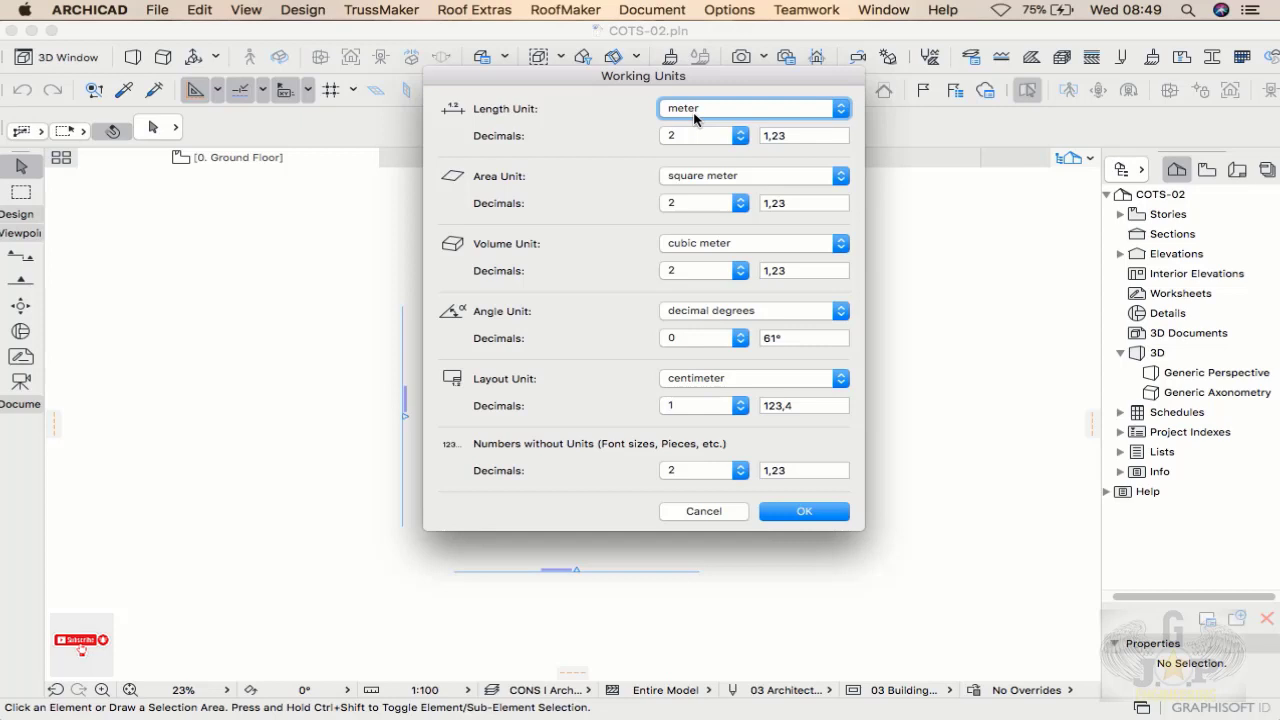
left_click(842, 110)
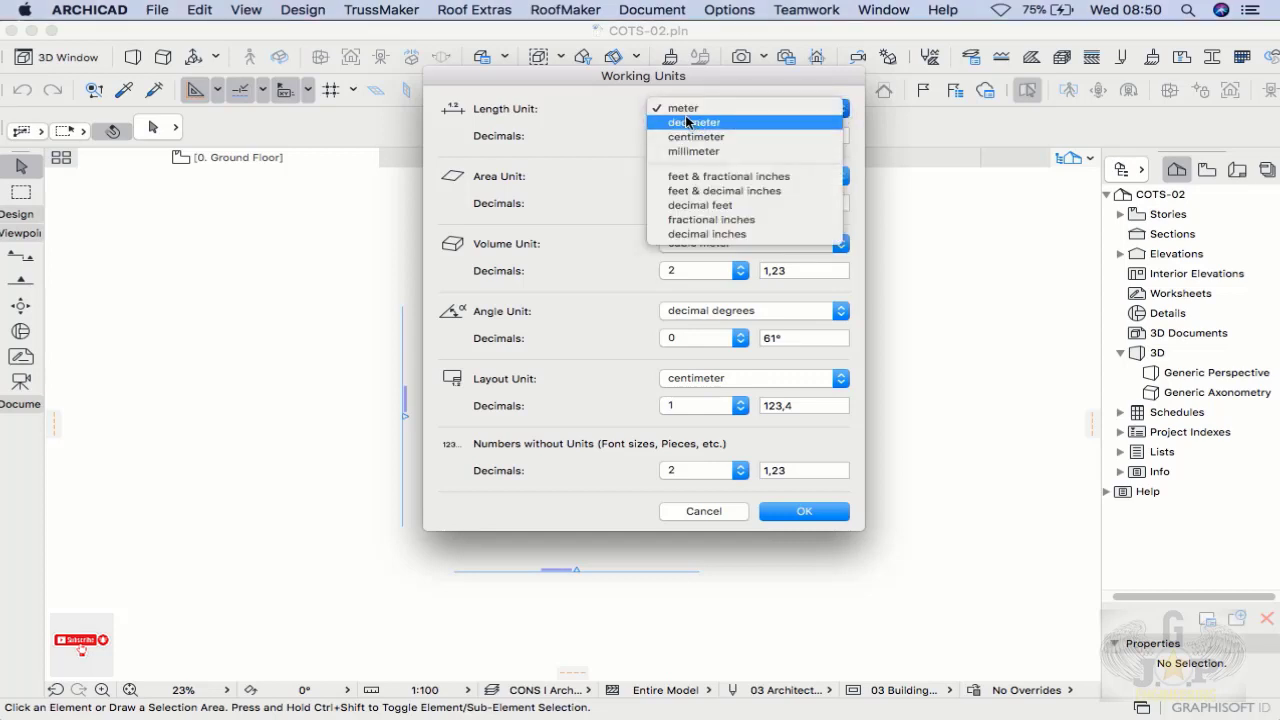
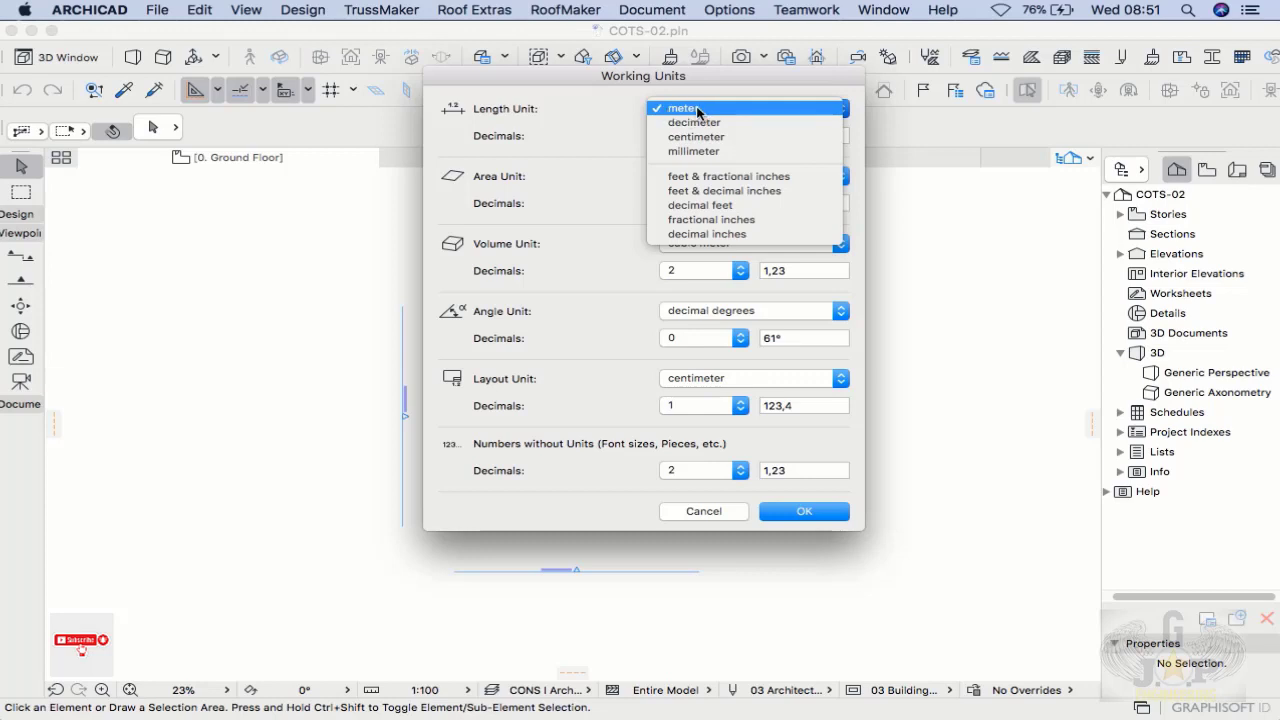
left_click(697, 110)
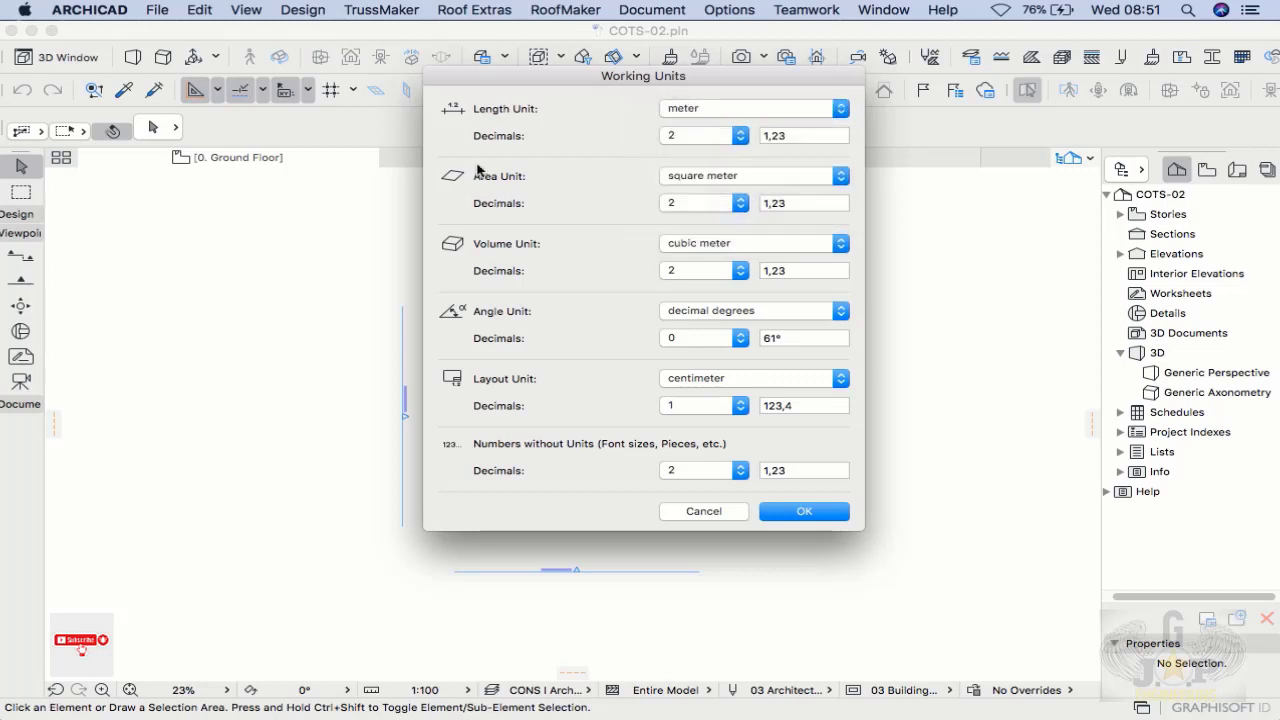
Step: Try square centimeter as the area unit, return it to square meter, and close the working units without saving
left_click(836, 178)
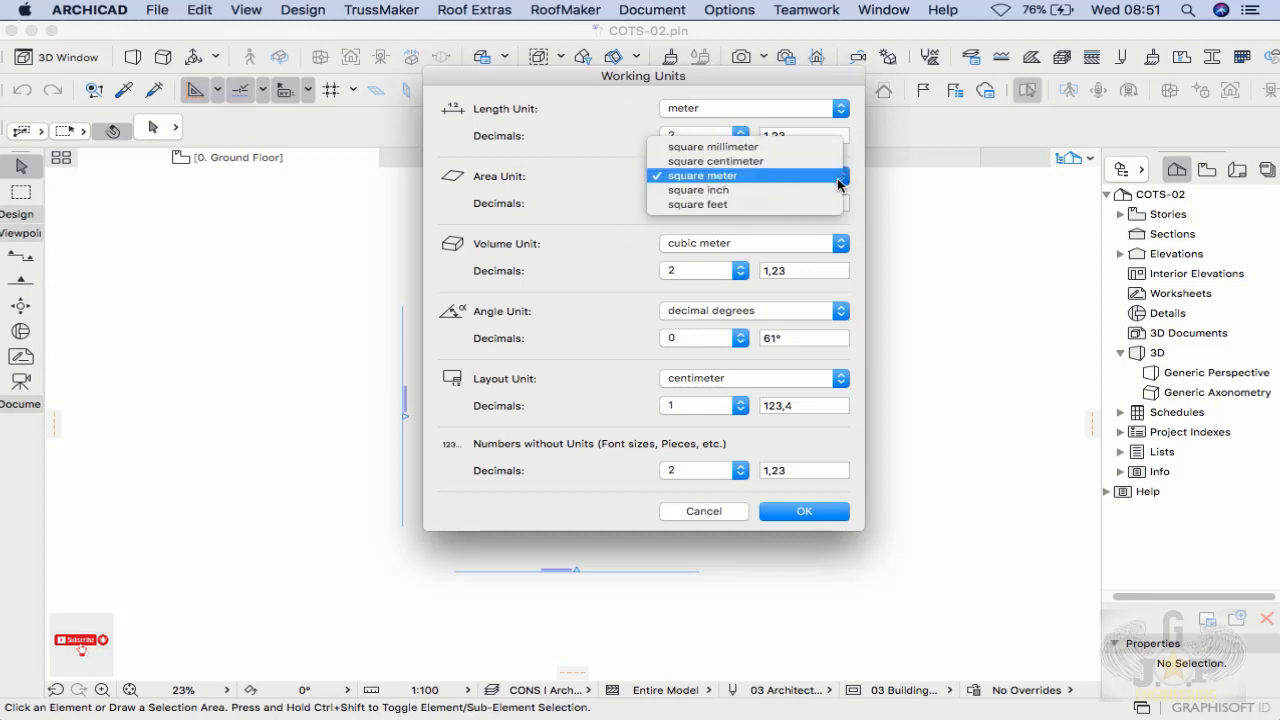
left_click(726, 161)
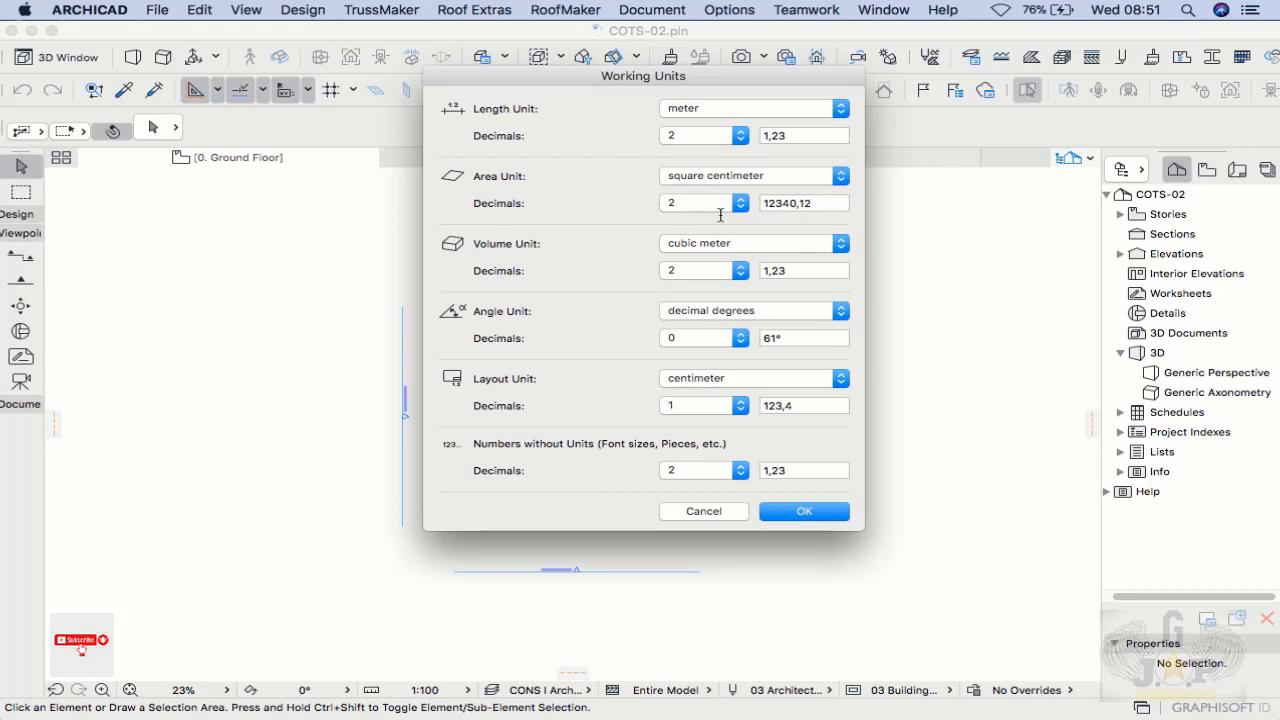
left_click(835, 176)
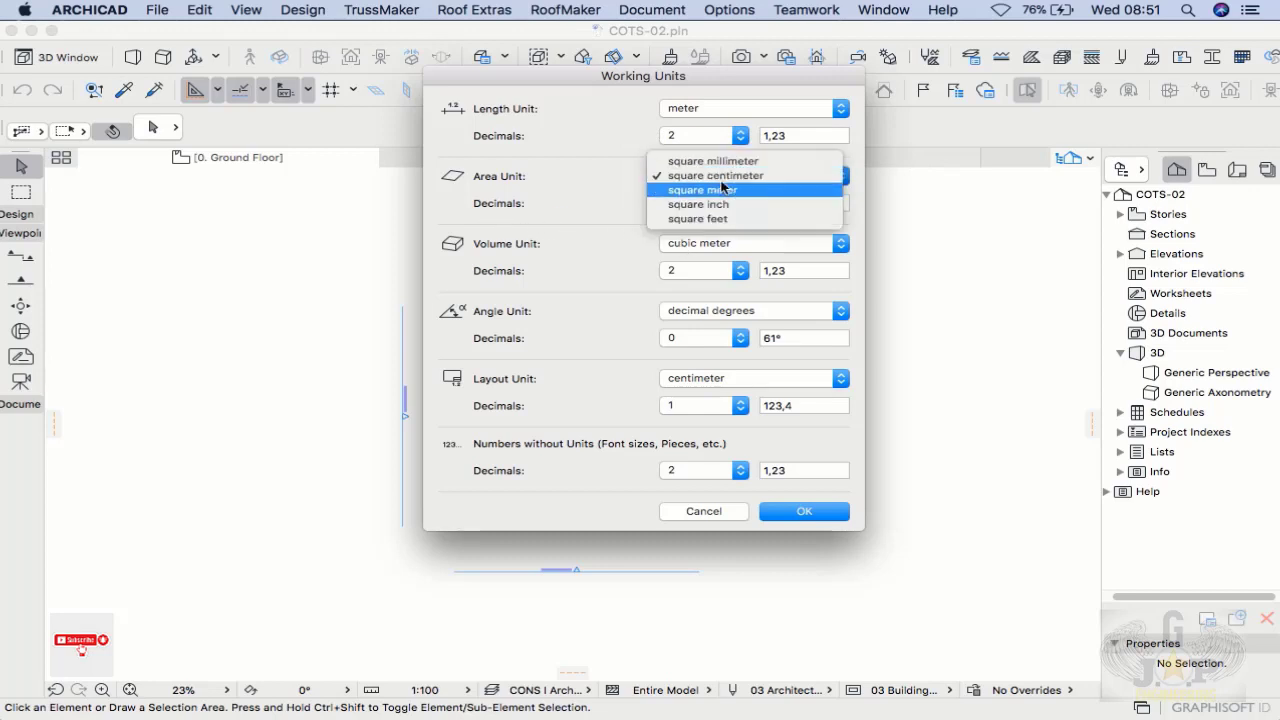
left_click(724, 190)
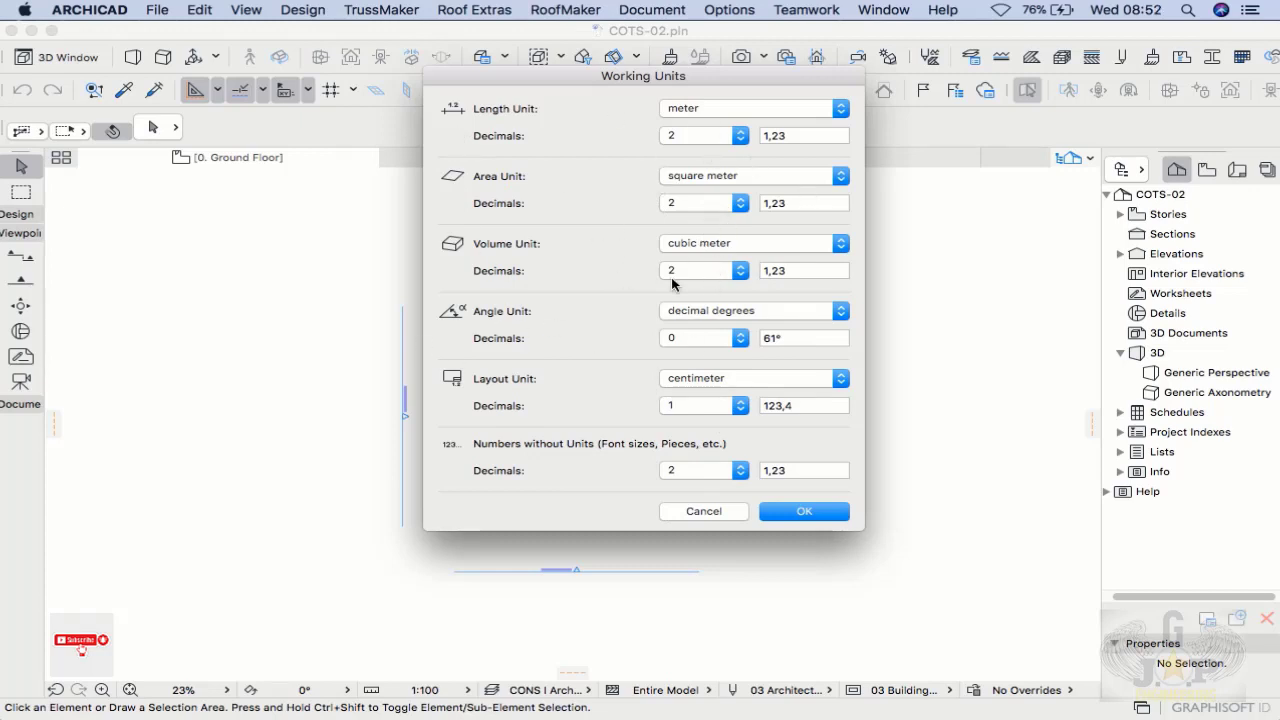
left_click(717, 514)
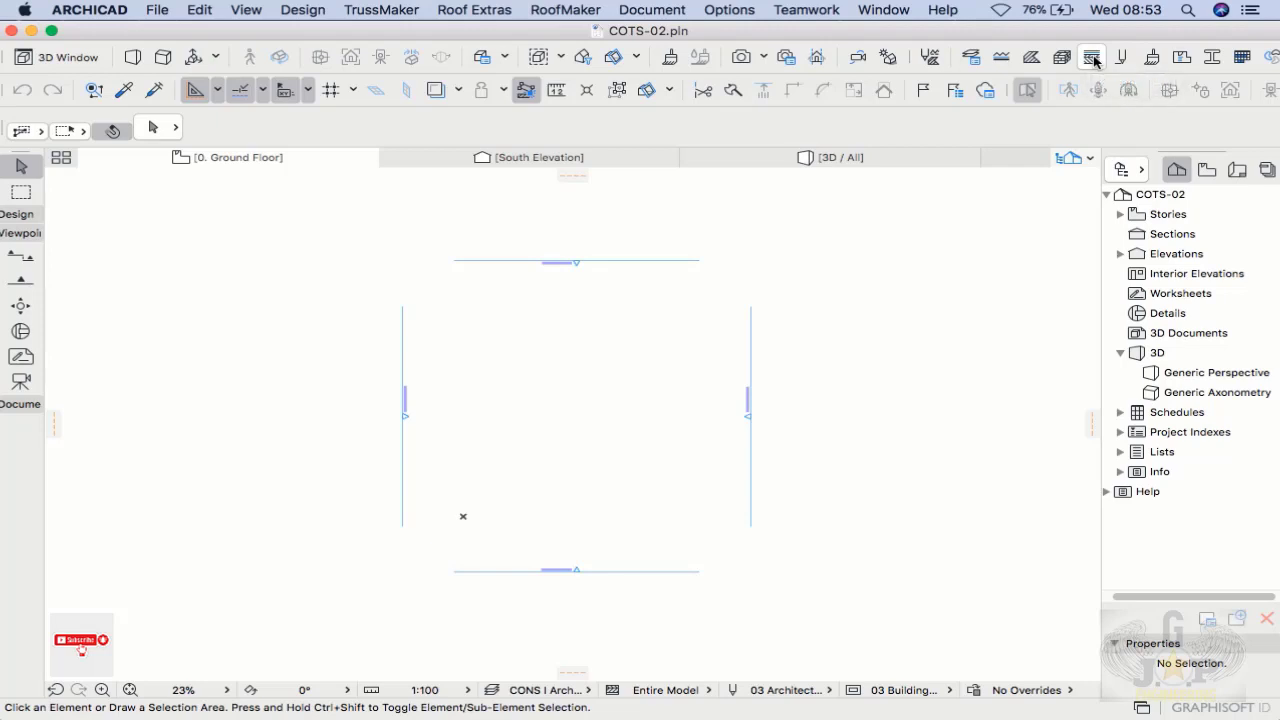
Step: Open the composites settings and examine the list of available wall, floor and roof composites
left_click(1093, 58)
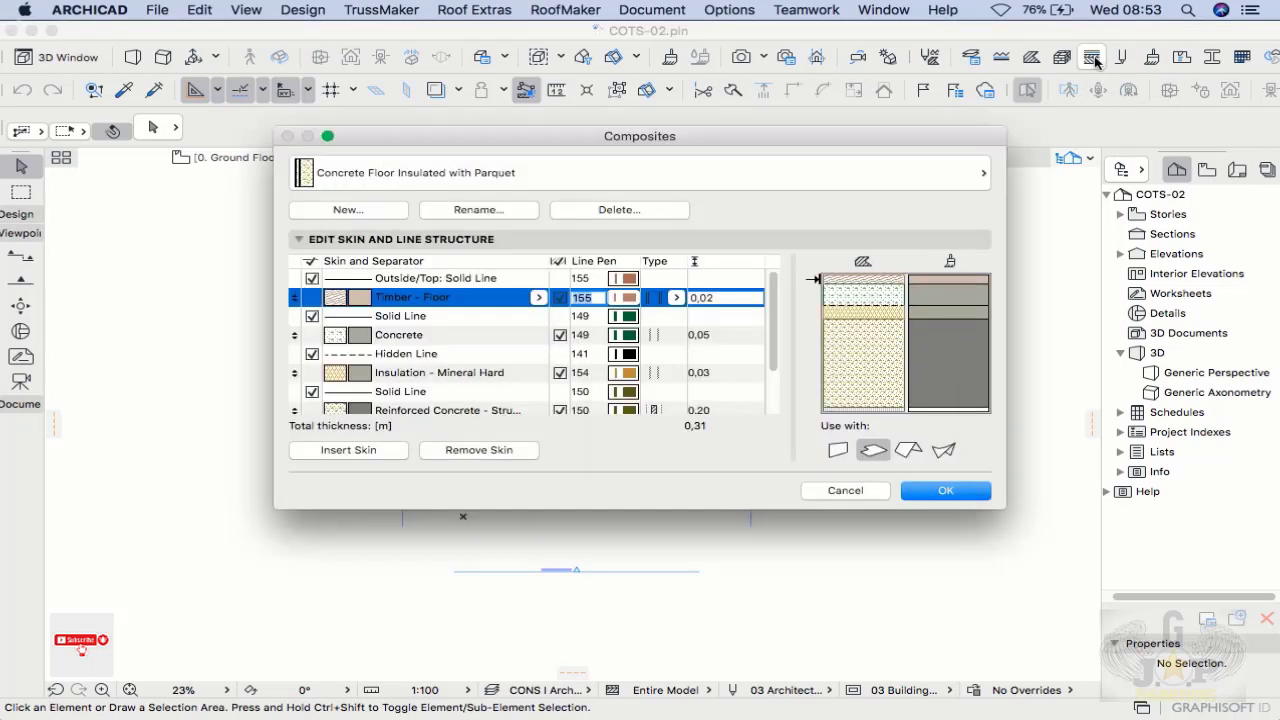
left_click(846, 176)
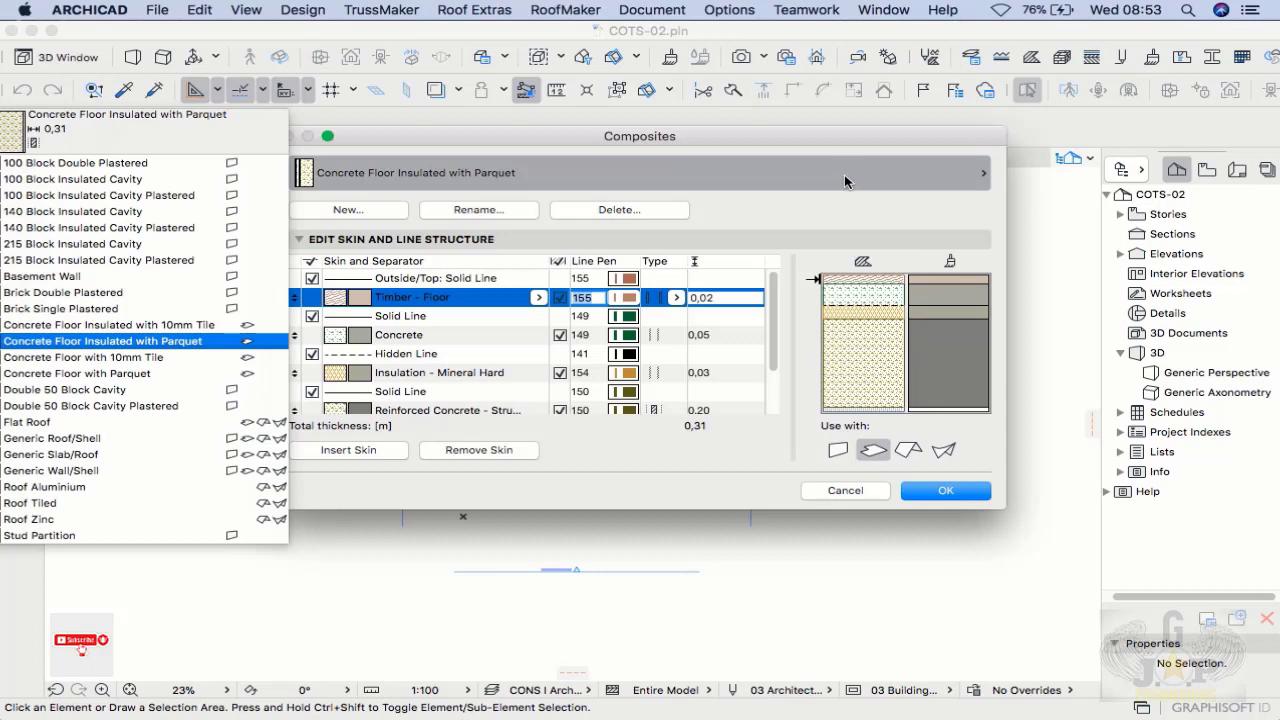
left_click(832, 133)
left_click_drag(832, 131, 1083, 92)
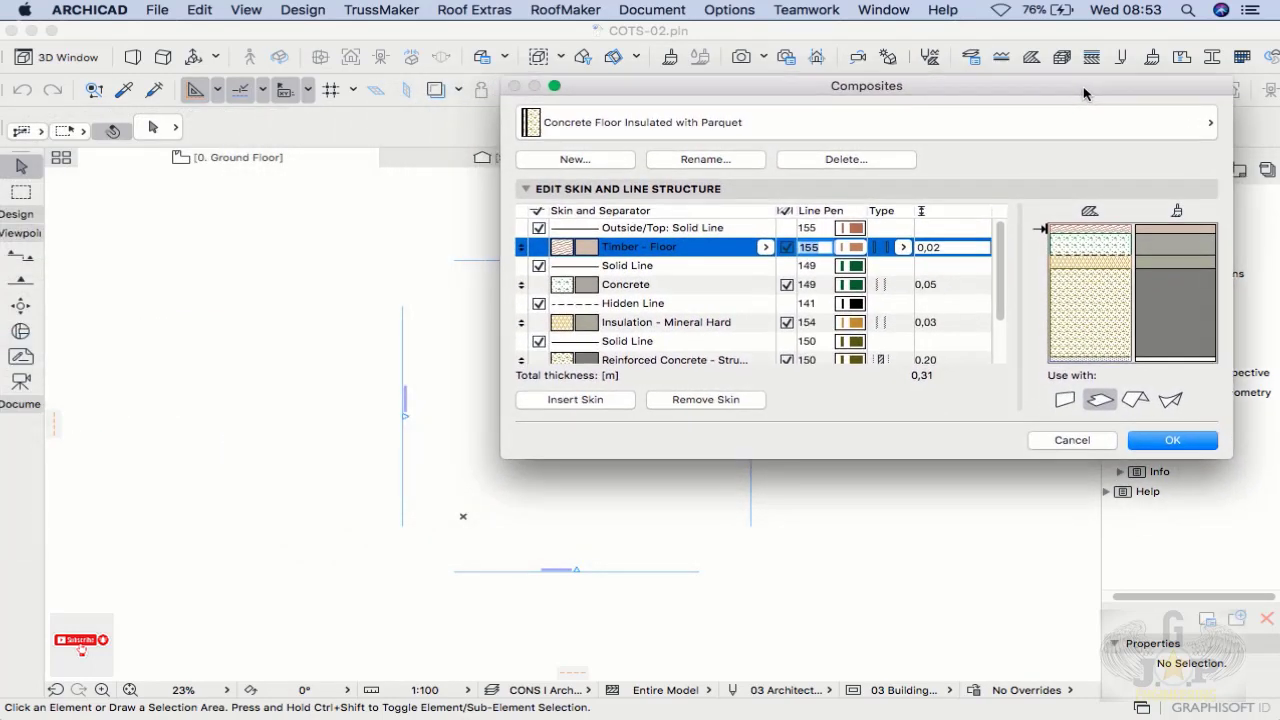
left_click(1048, 125)
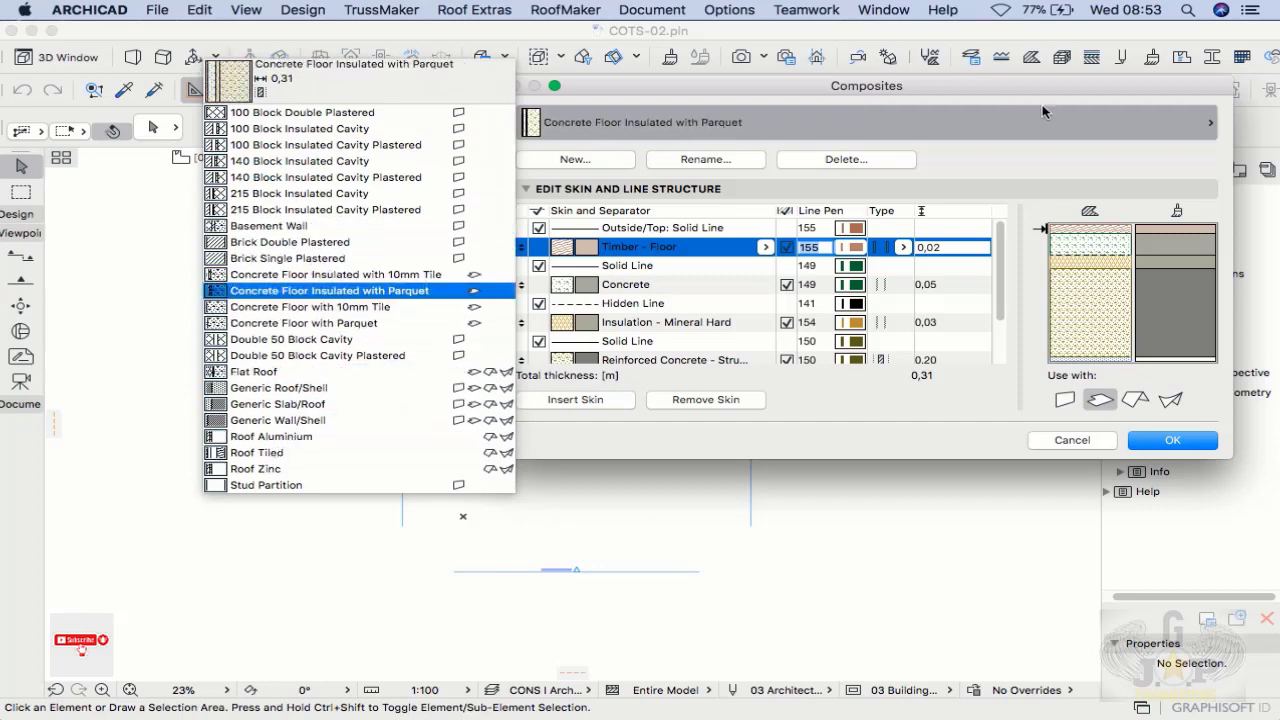
left_click(1073, 155)
left_click_drag(1030, 83, 905, 89)
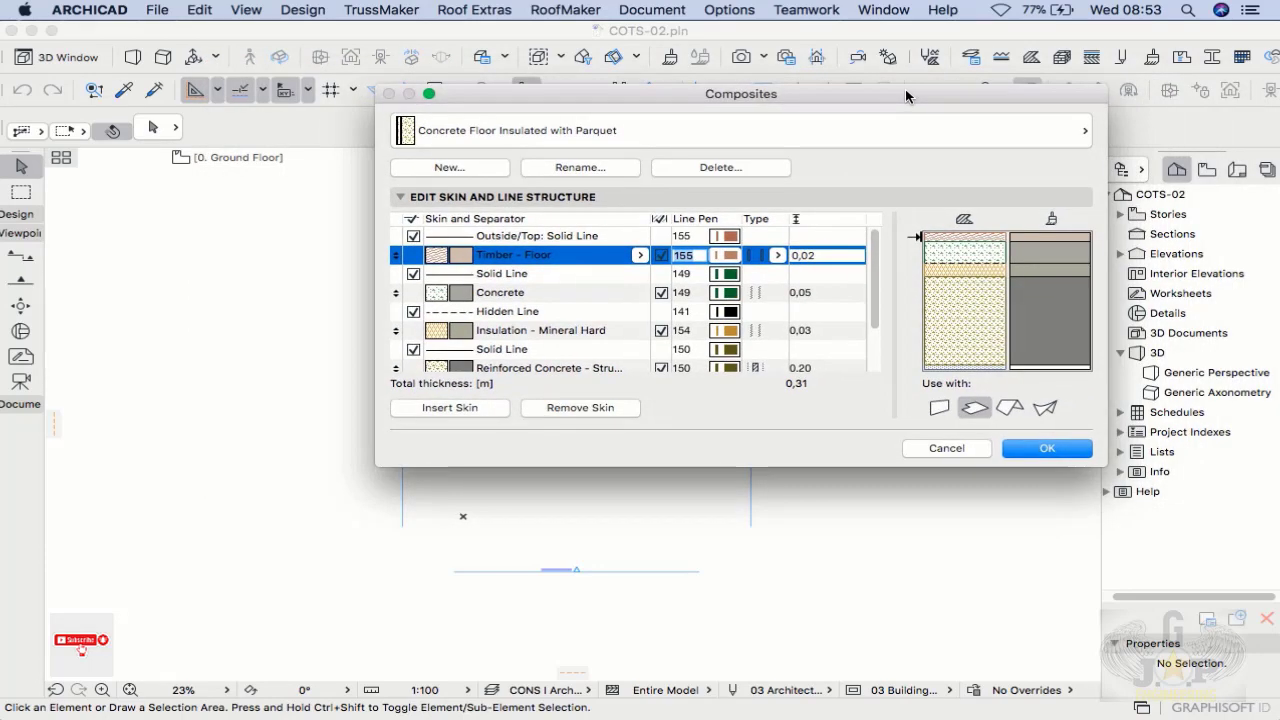
Step: Try creating a new composite as a duplicate of 100 Block Double Plastered, and cancel it
left_click(450, 167)
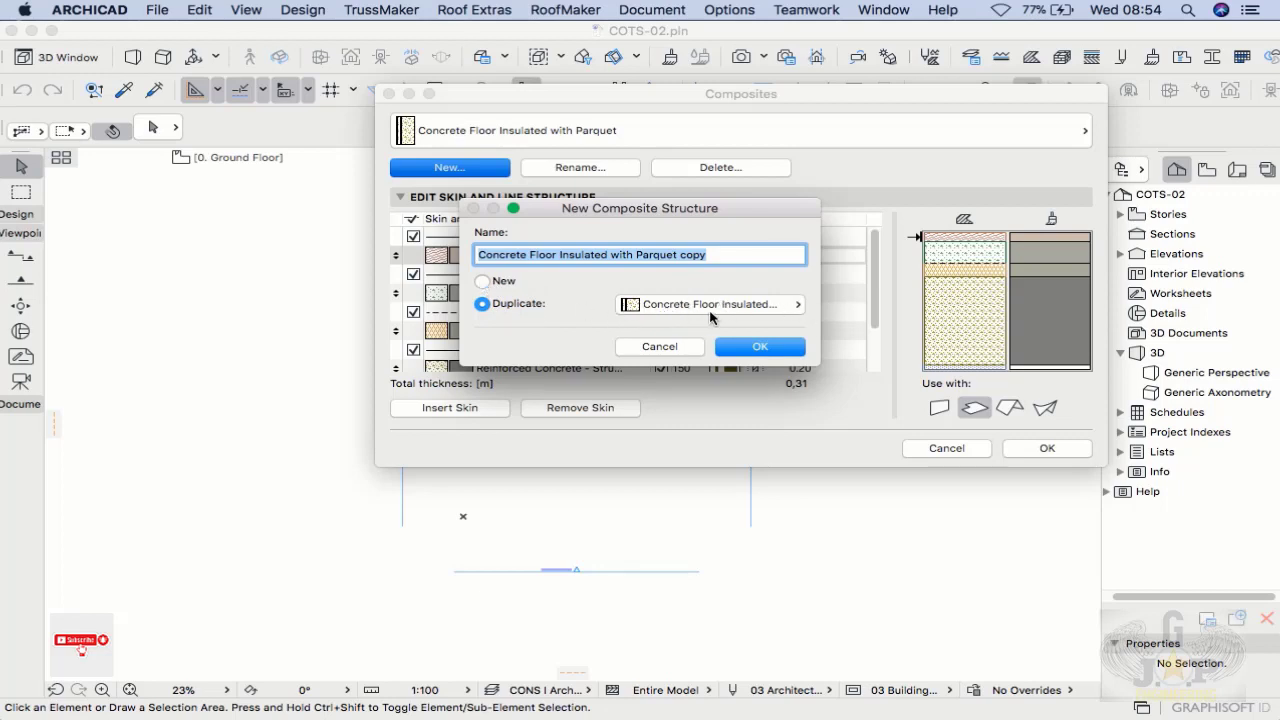
left_click(483, 282)
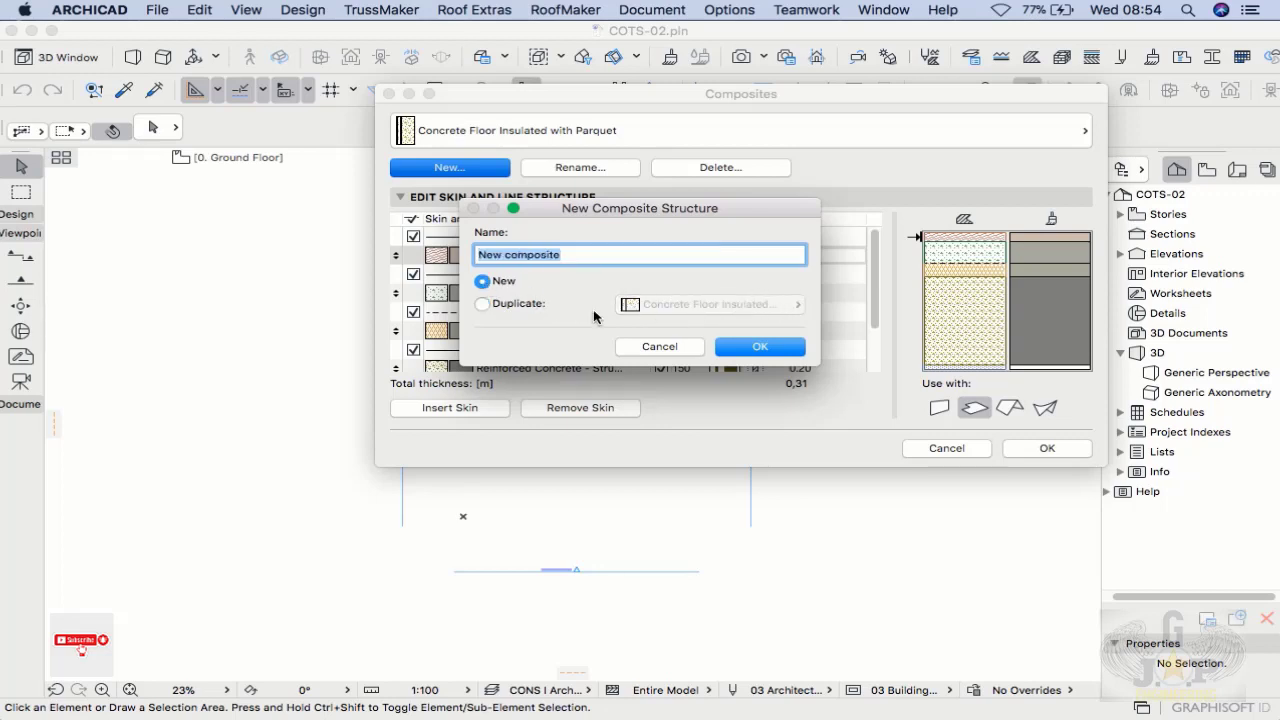
left_click(483, 304)
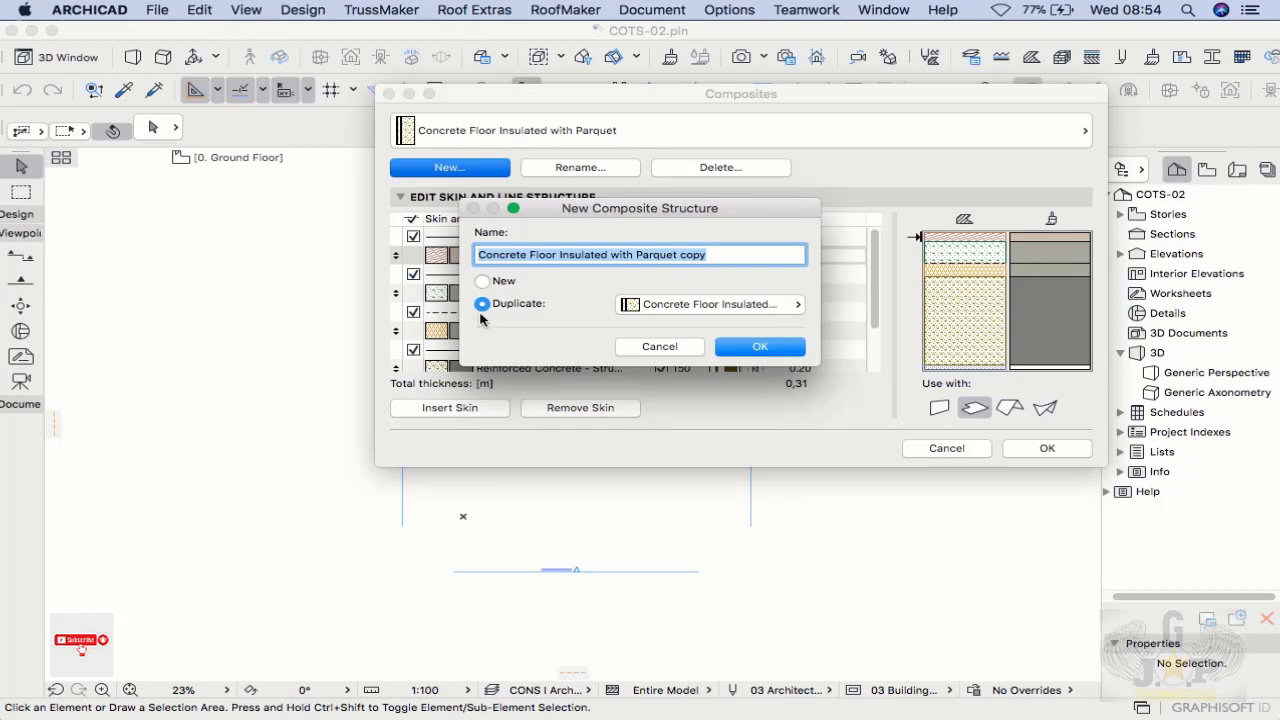
left_click(793, 304)
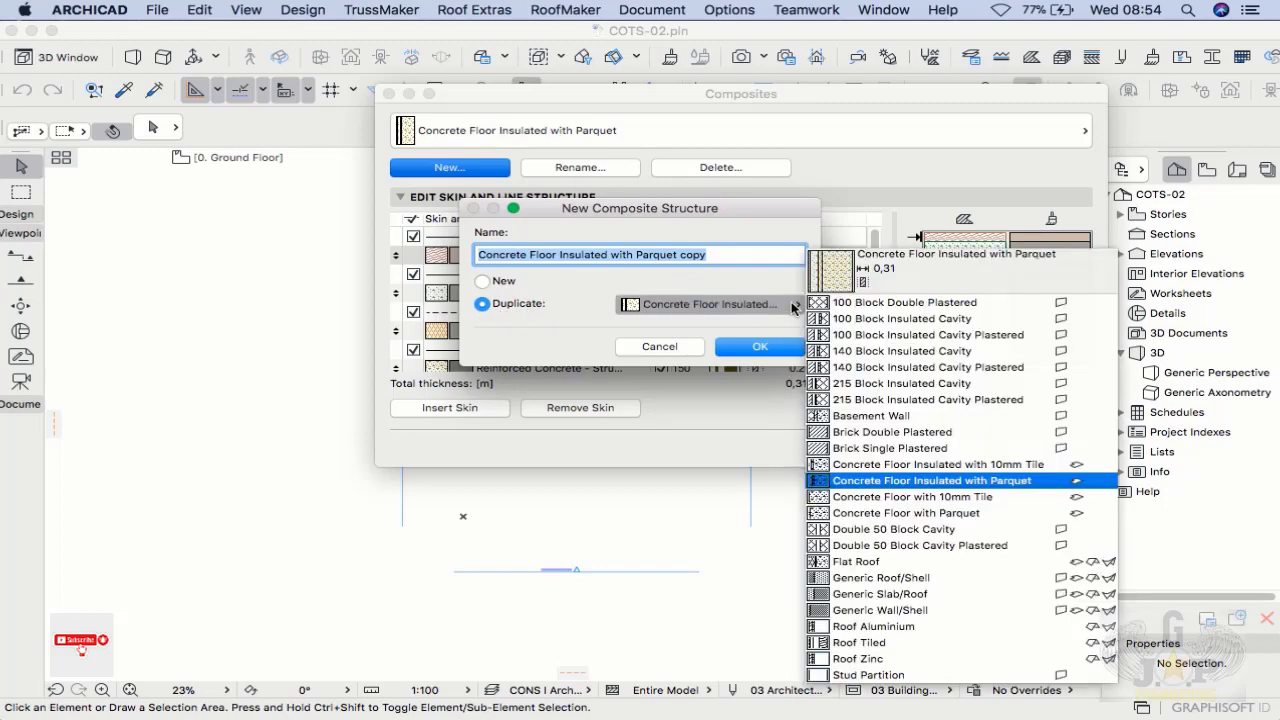
left_click(917, 306)
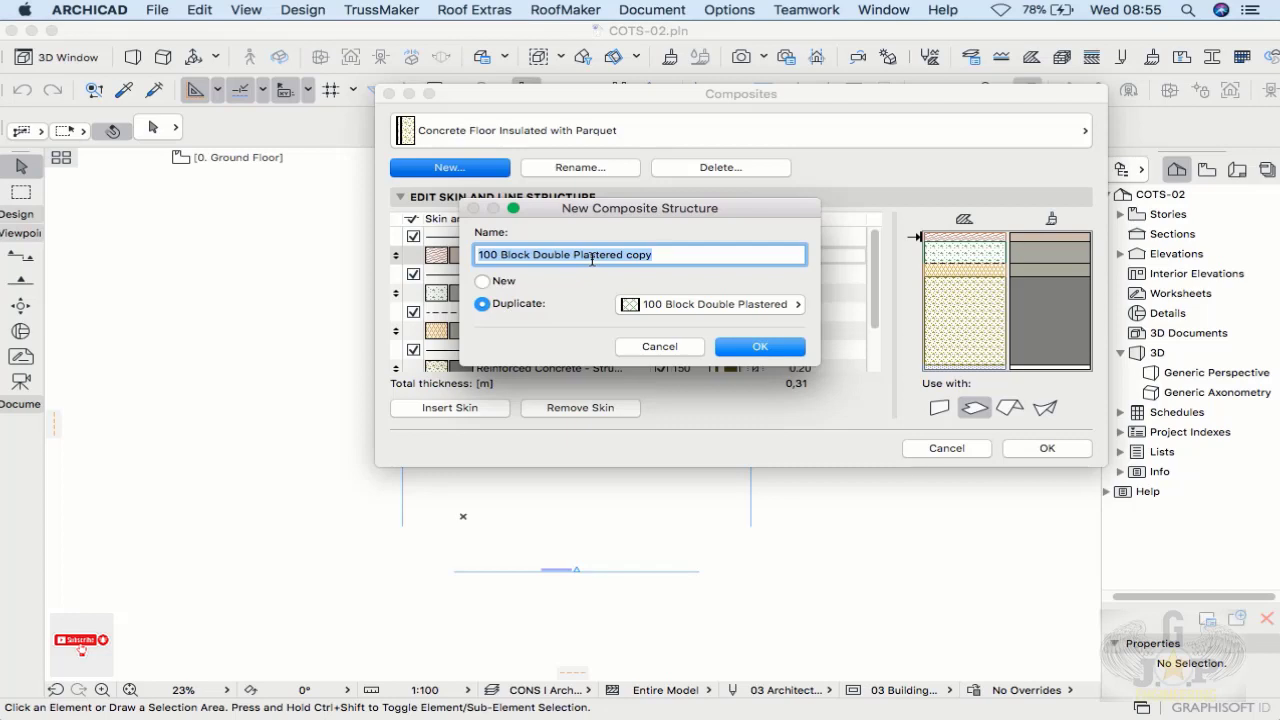
left_click(657, 349)
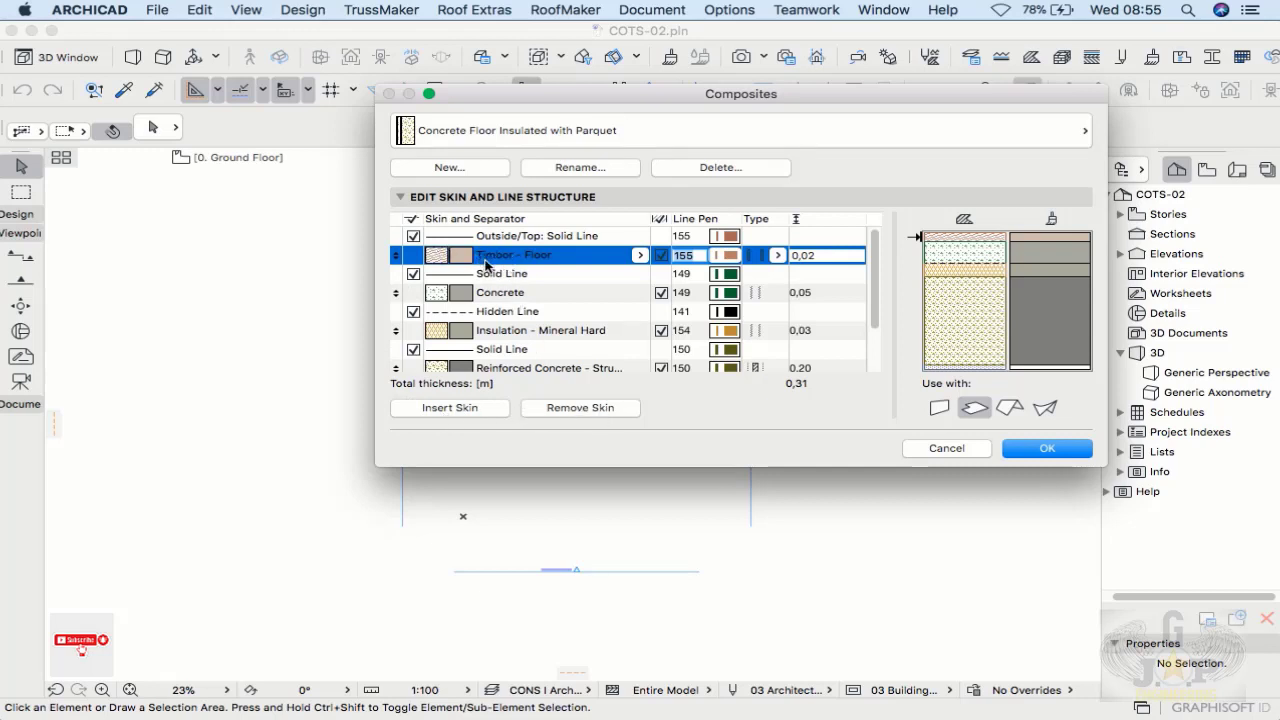
Step: Remove the Timber - Floor skin from Concrete Floor Insulated with Parquet and insert another skin at the Concrete layer
left_click(577, 408)
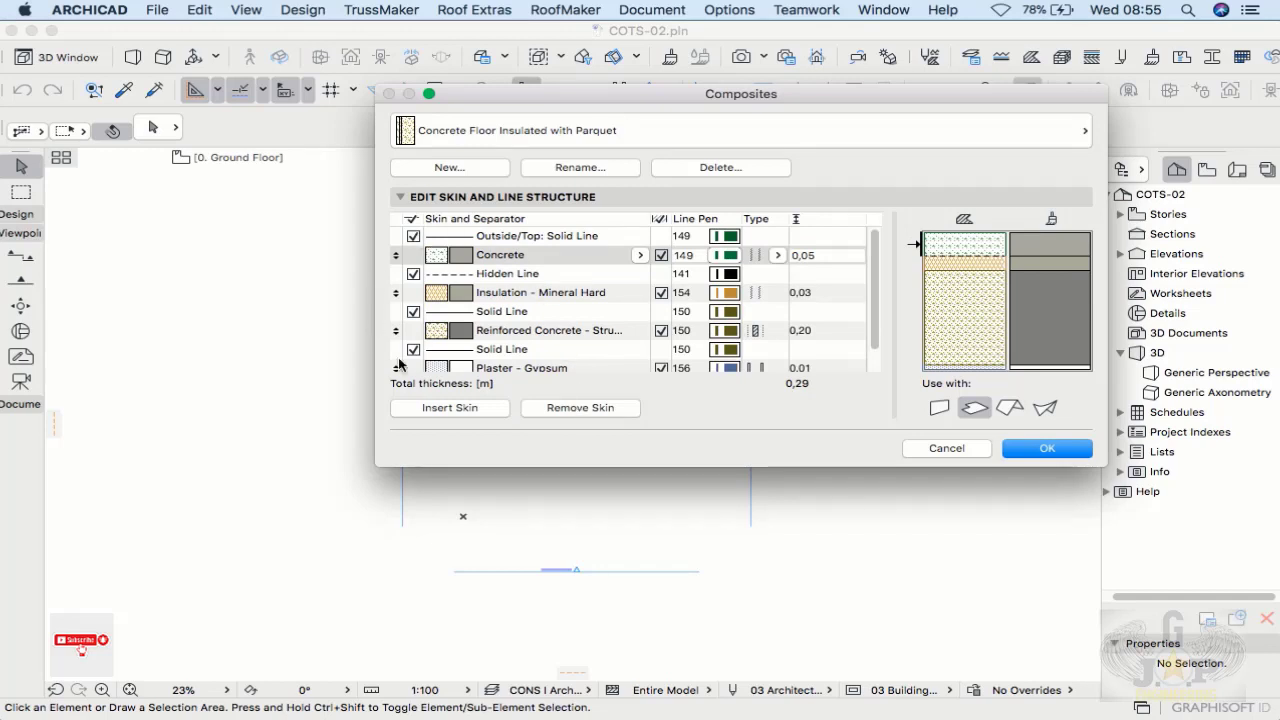
left_click(519, 256)
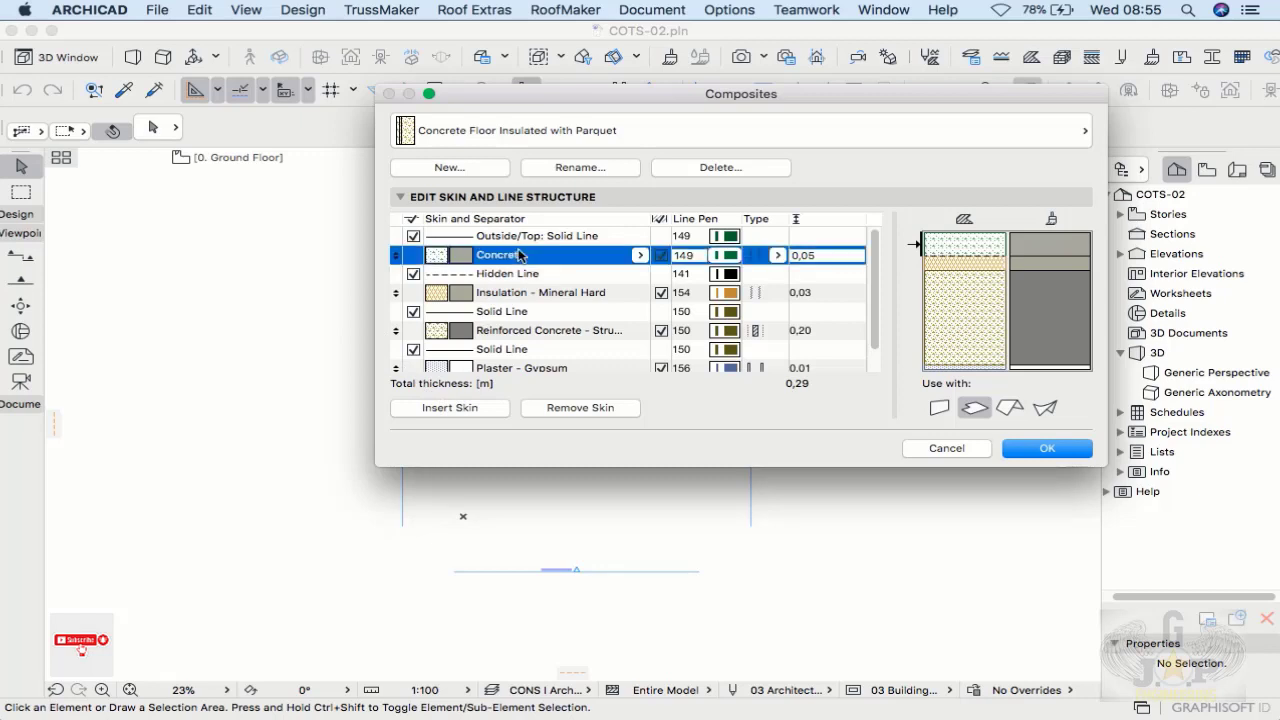
left_click(440, 412)
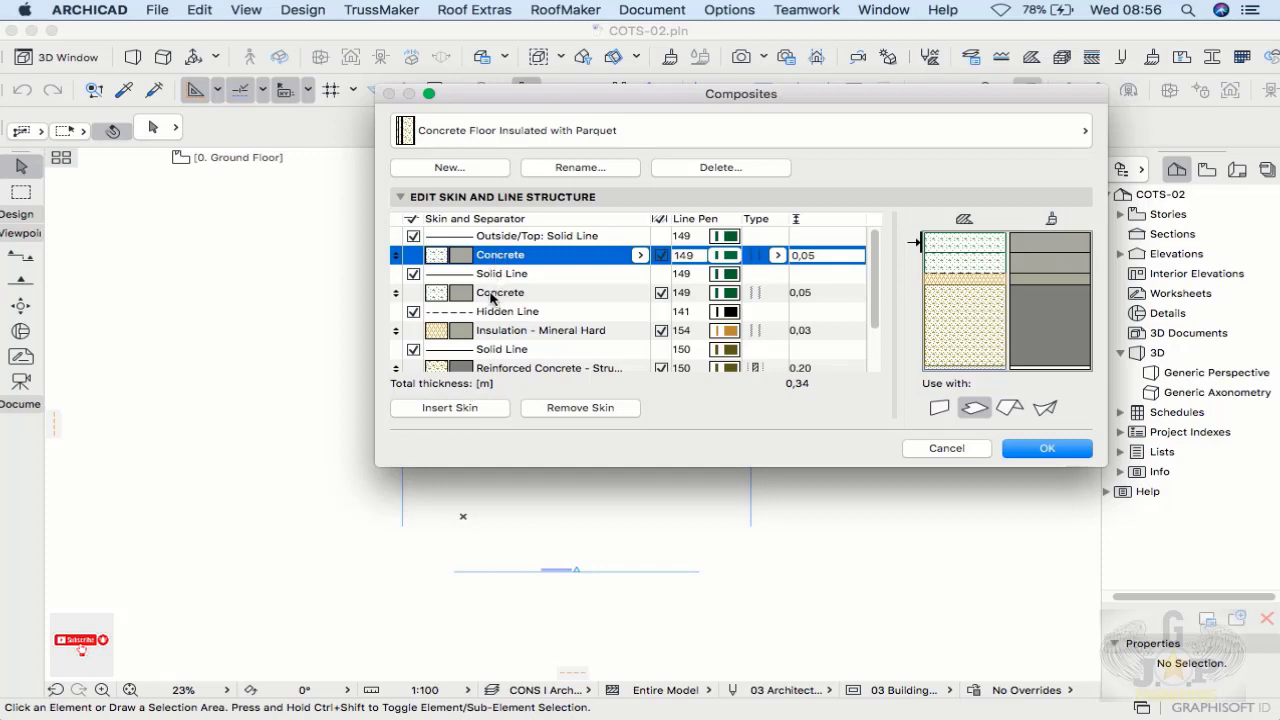
Step: Examine the building materials available for the composite's inserted top skin, keeping Concrete
left_click(639, 256)
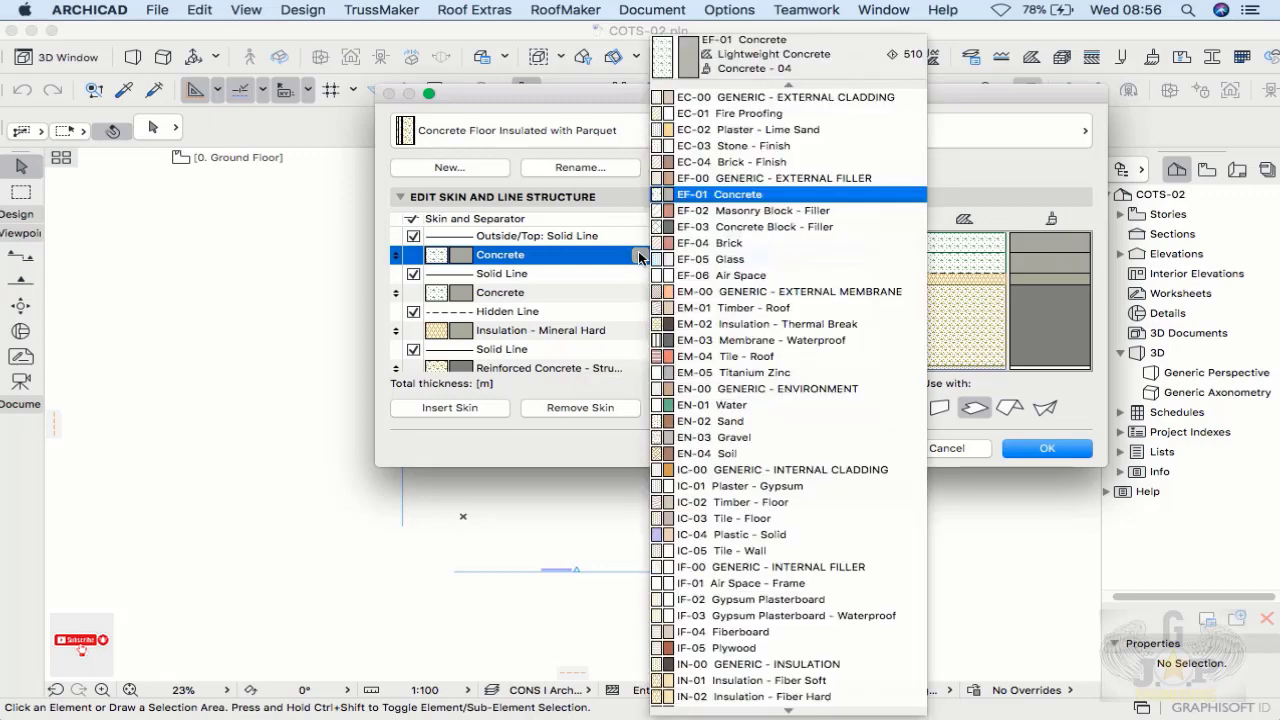
scroll(797, 220, "down", 3)
scroll(798, 222, "down", 3)
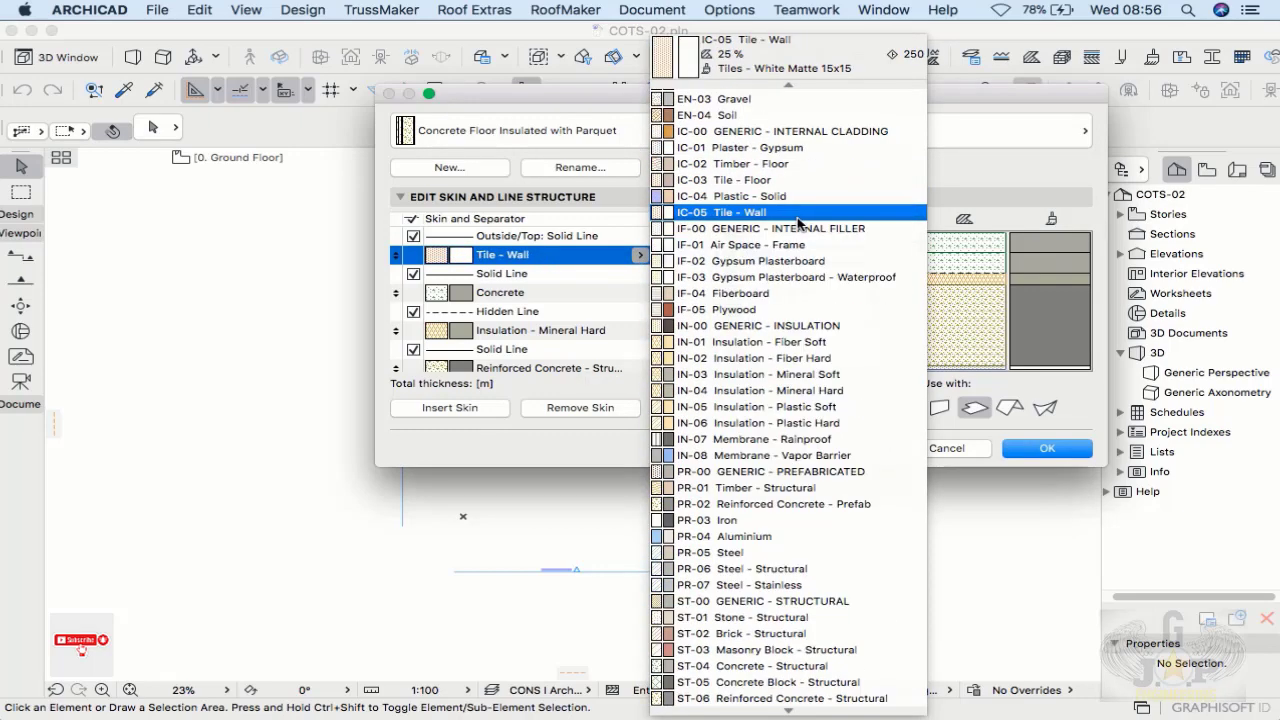
scroll(797, 222, "up", 6)
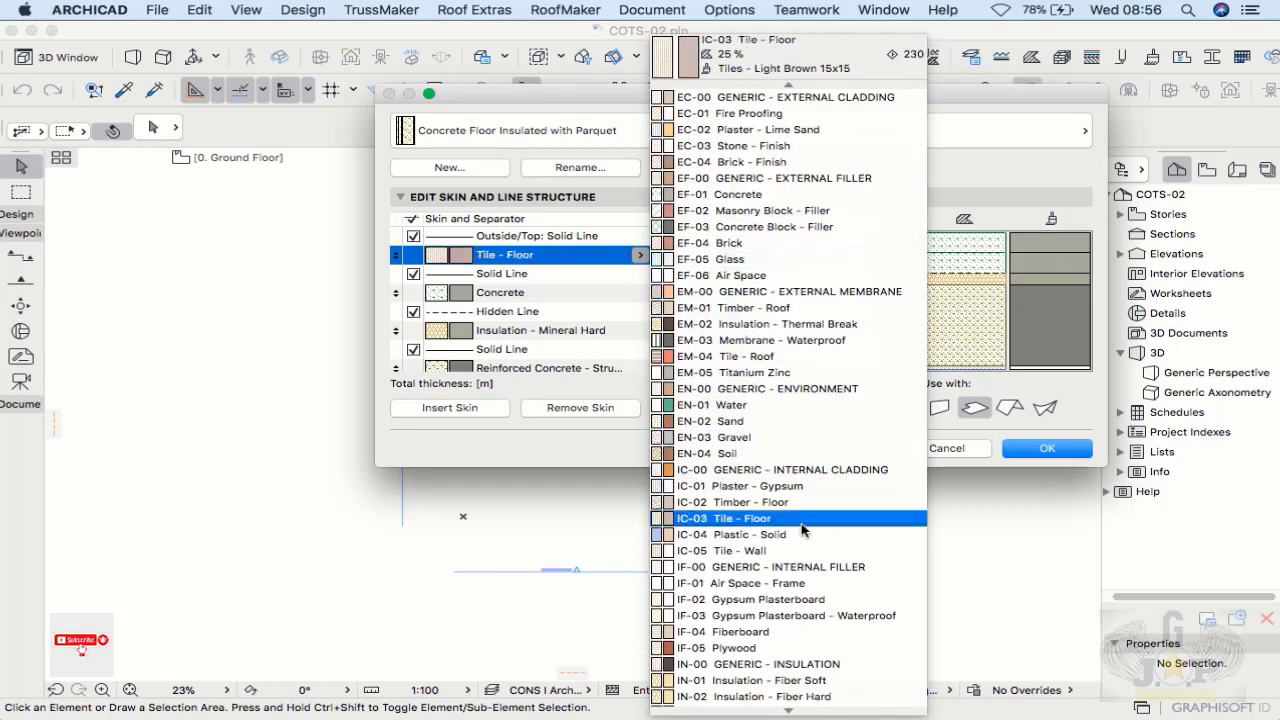
scroll(795, 690, "down", 7)
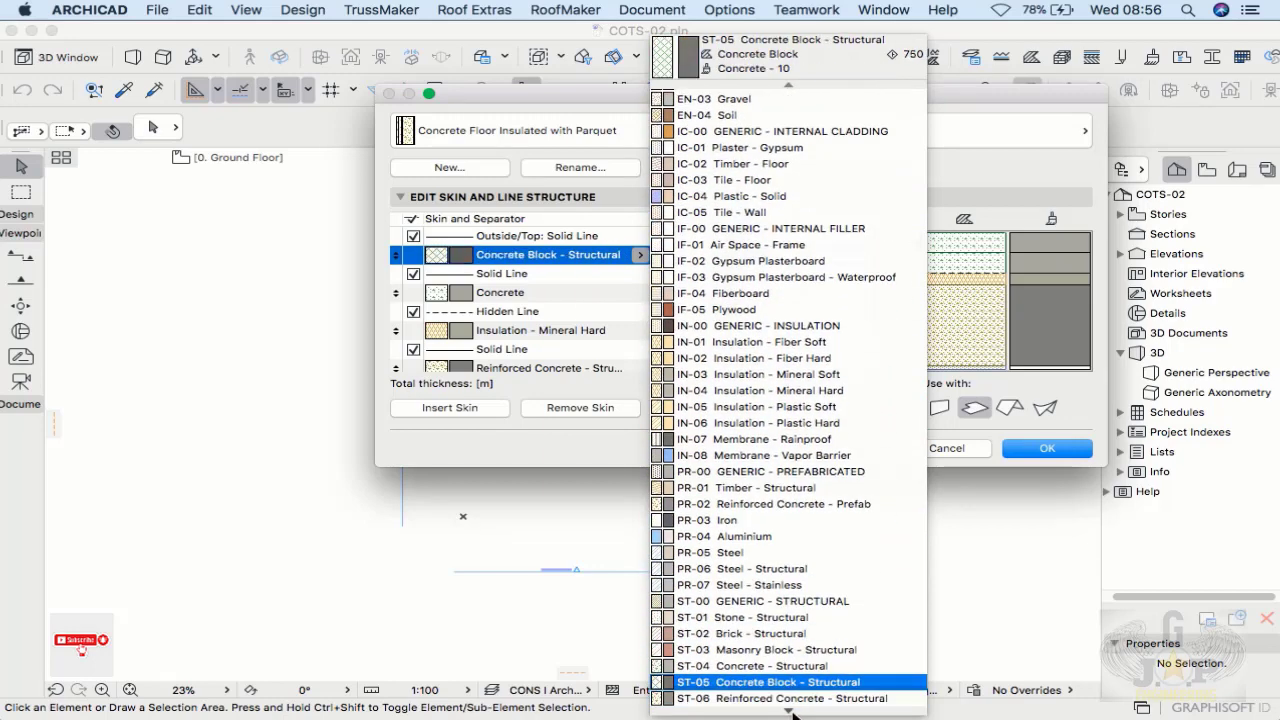
scroll(791, 93, "up", 7)
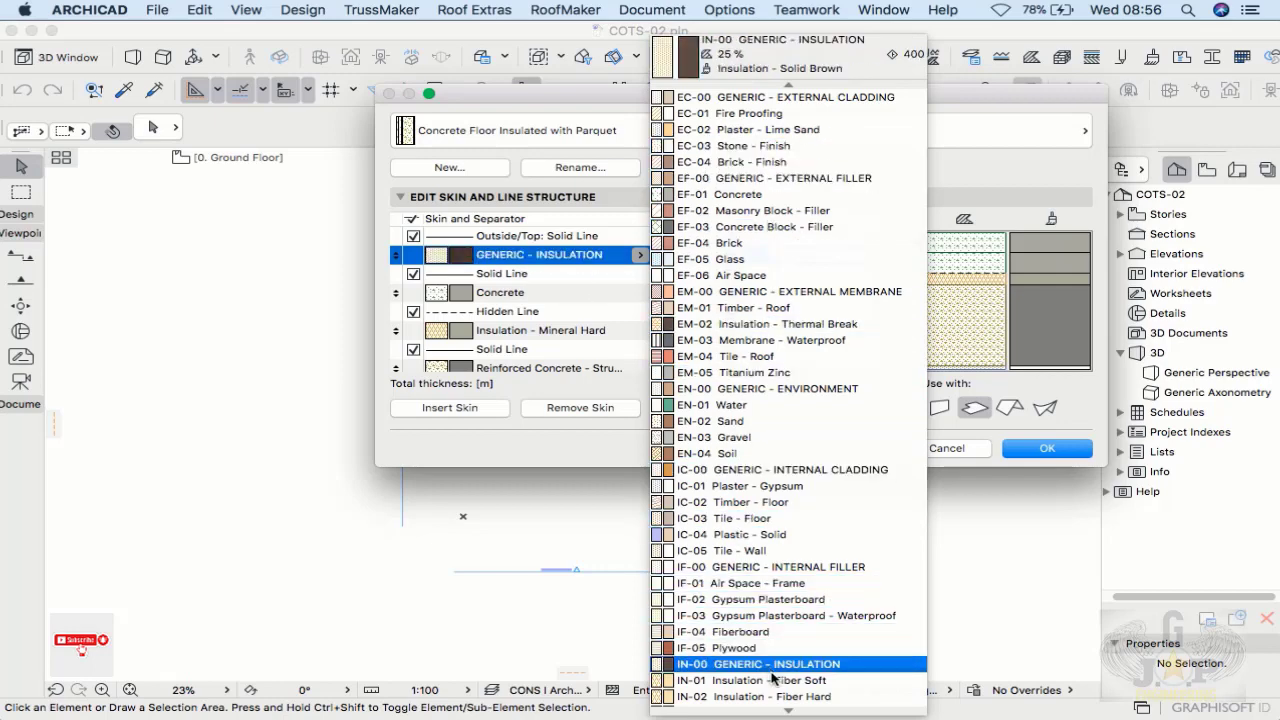
mouse_move(786, 713)
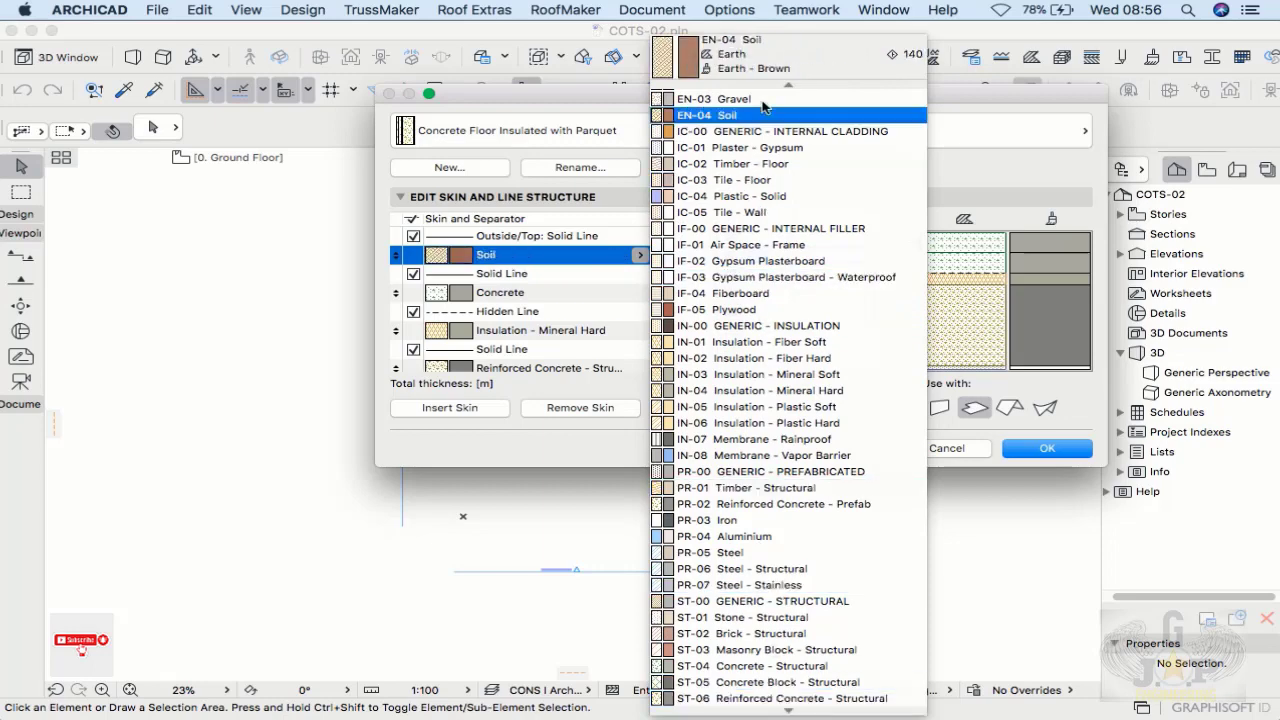
mouse_move(768, 87)
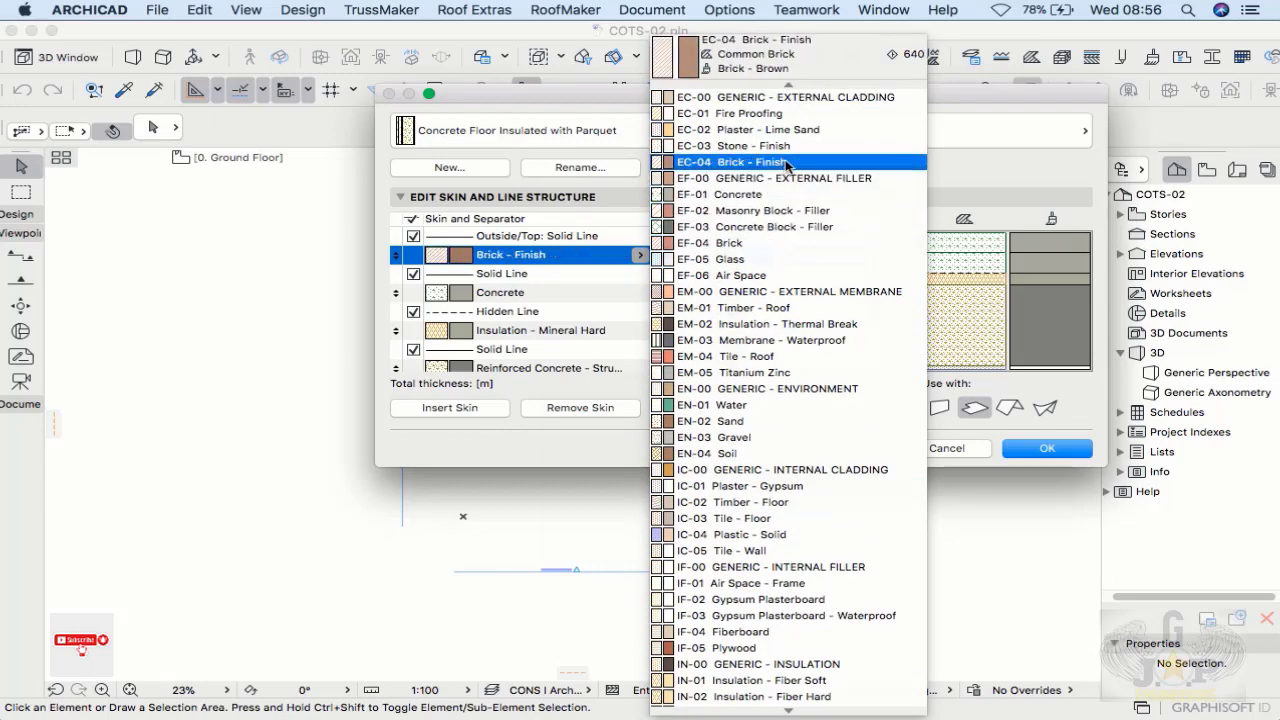
left_click(948, 164)
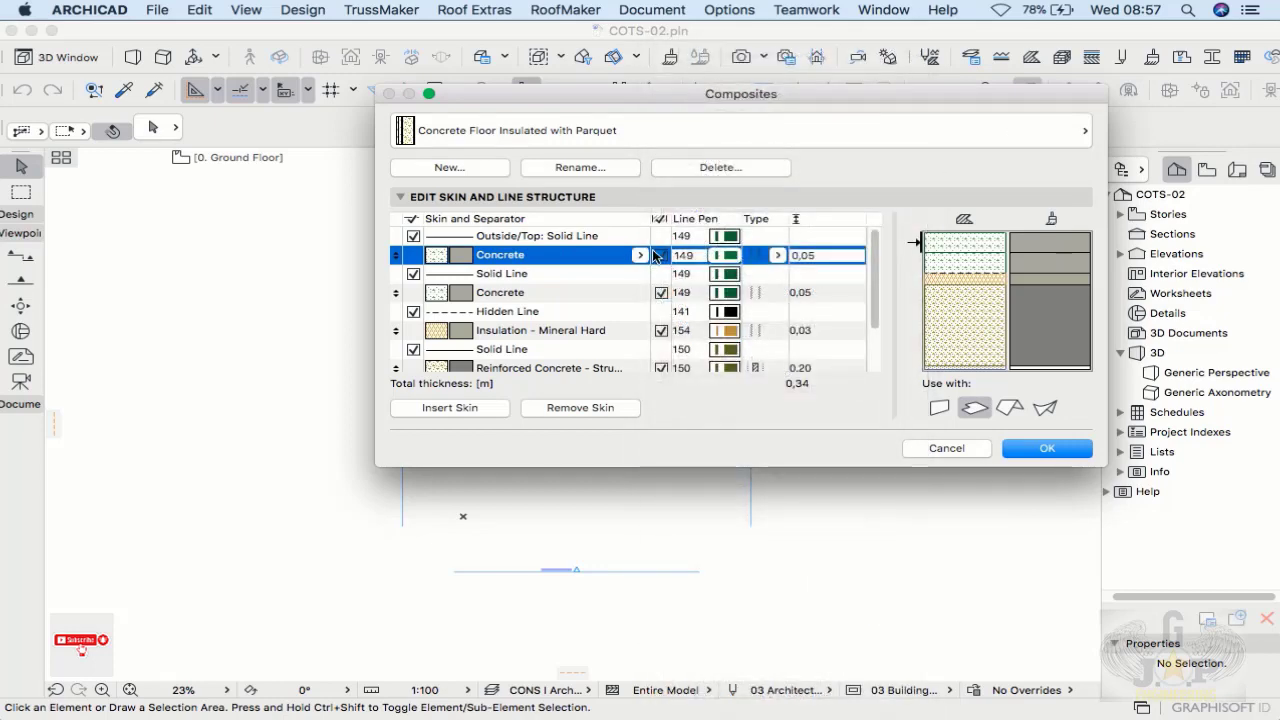
left_click(640, 256)
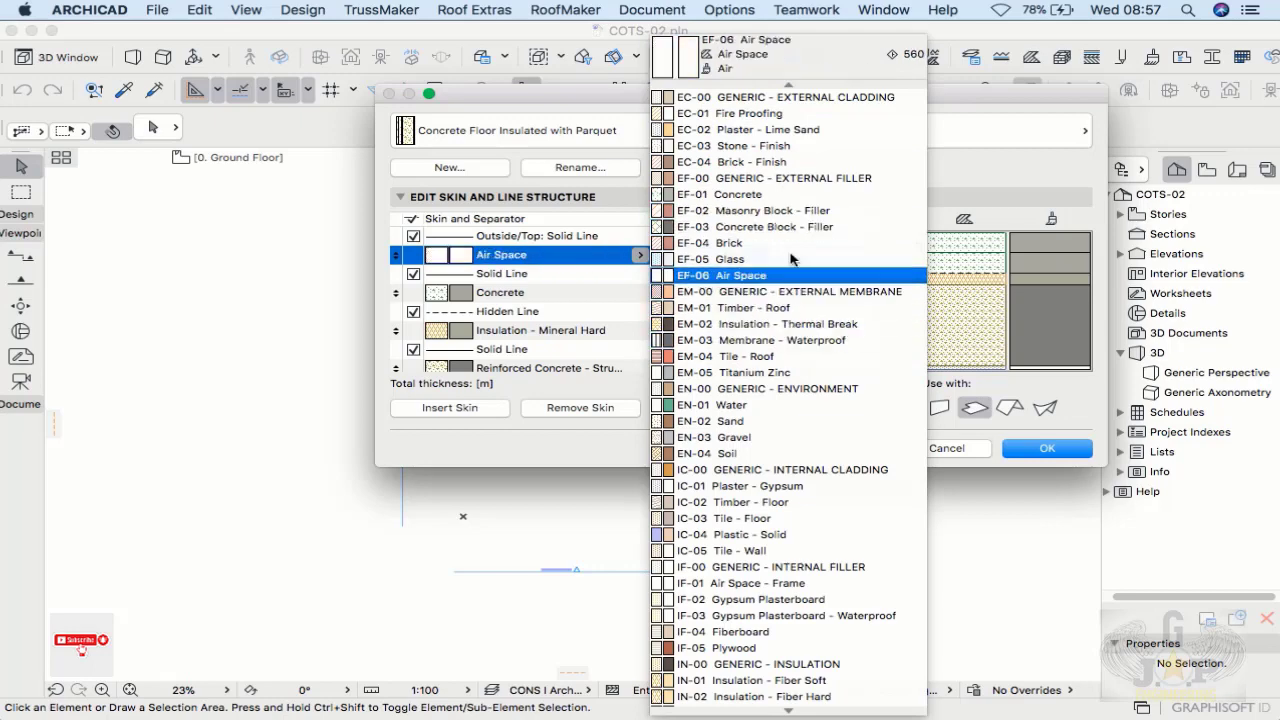
left_click(967, 192)
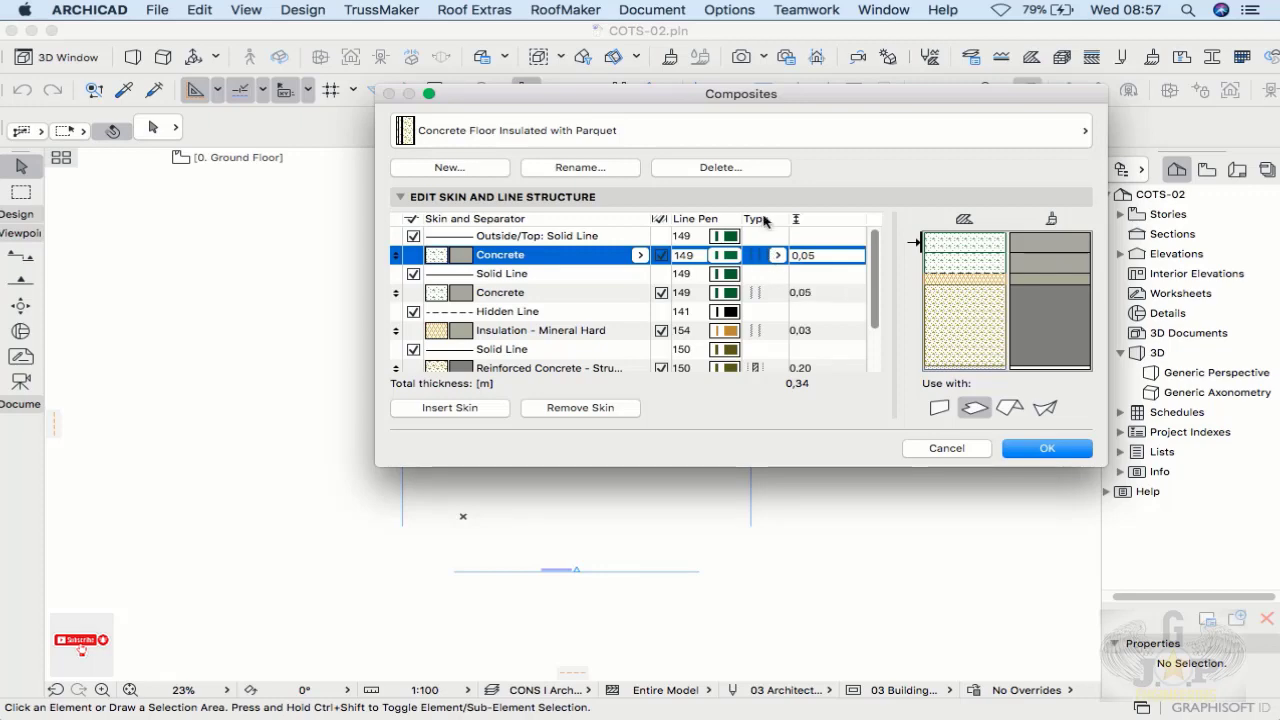
left_click(640, 256)
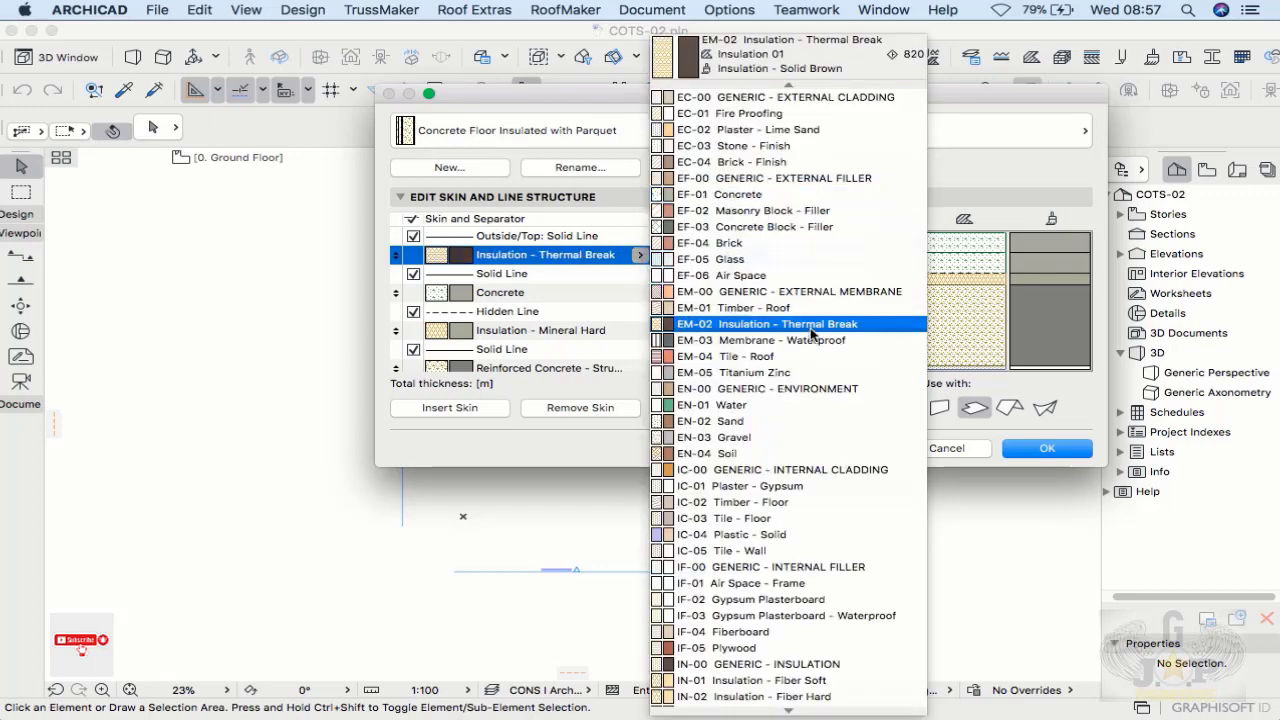
scroll(820, 280, "down", 5)
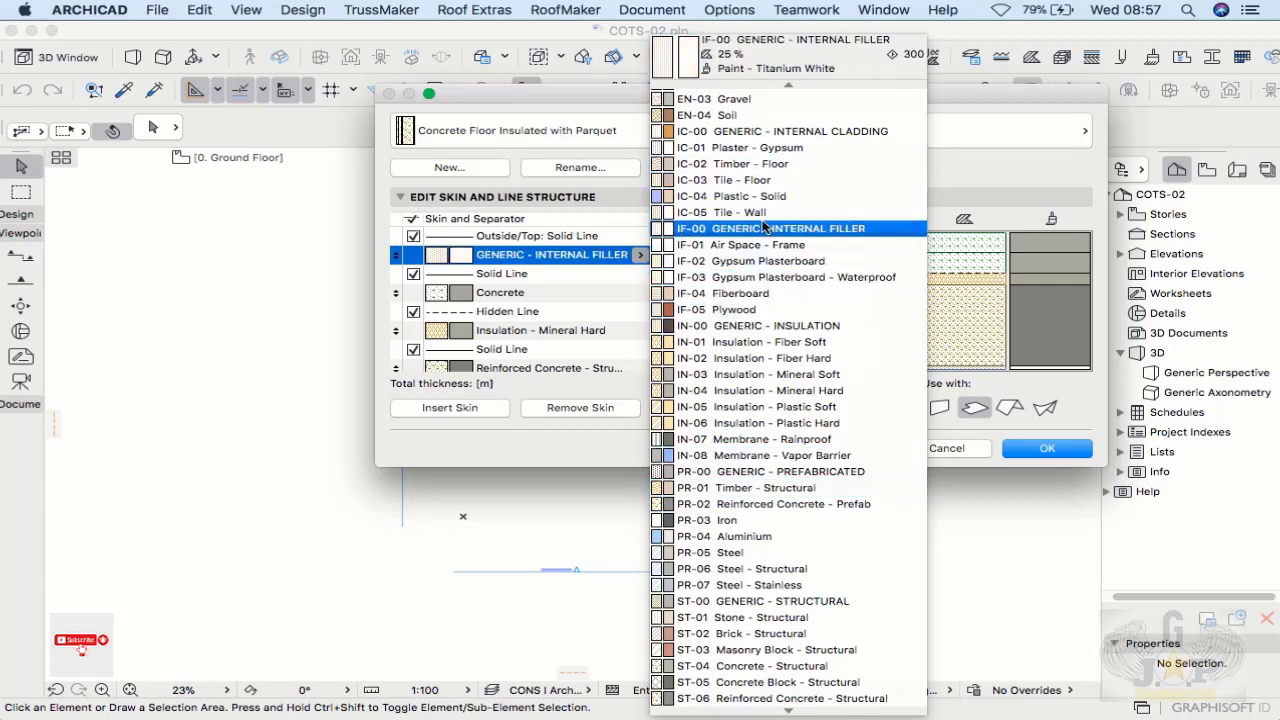
scroll(783, 225, "up", 7)
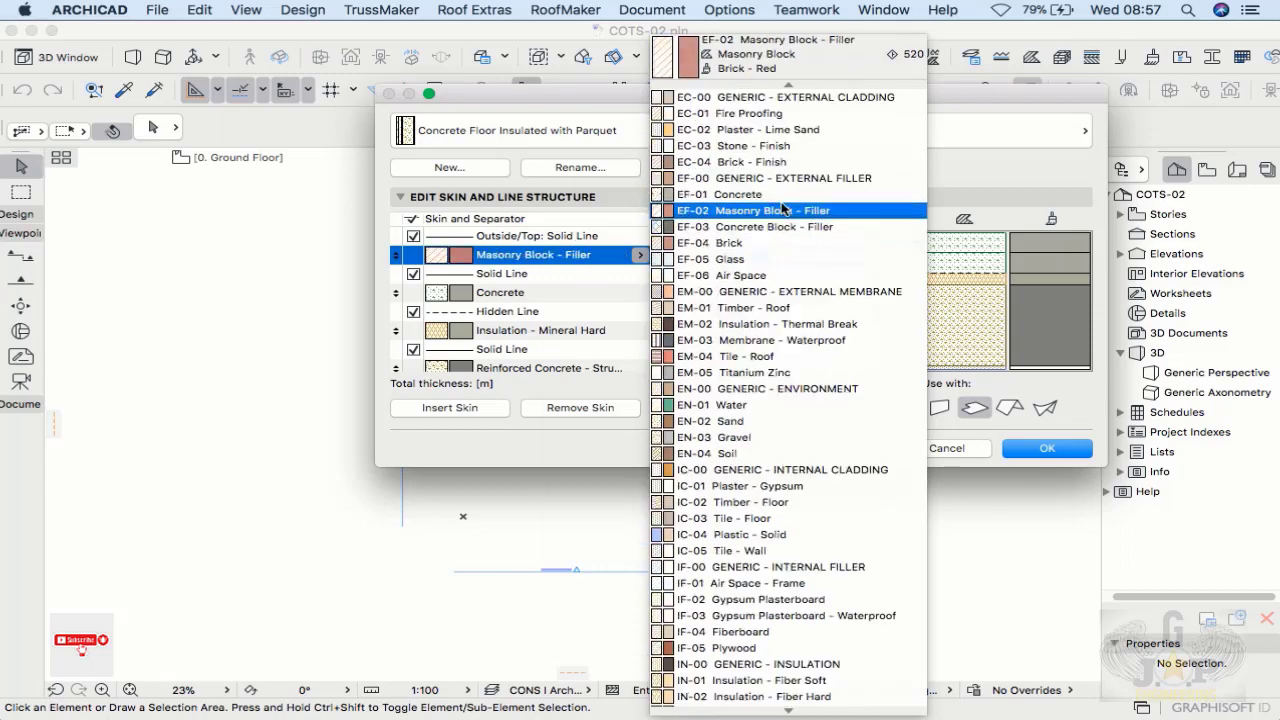
scroll(770, 210, "down", 5)
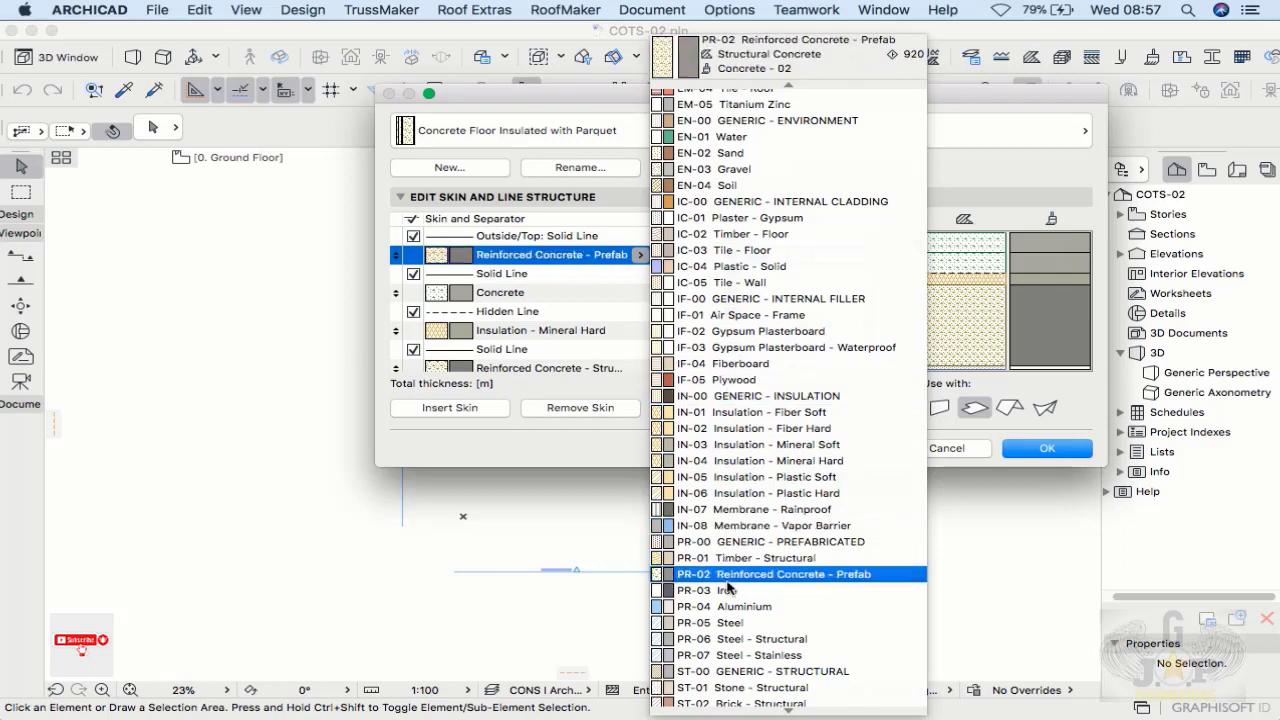
mouse_move(777, 709)
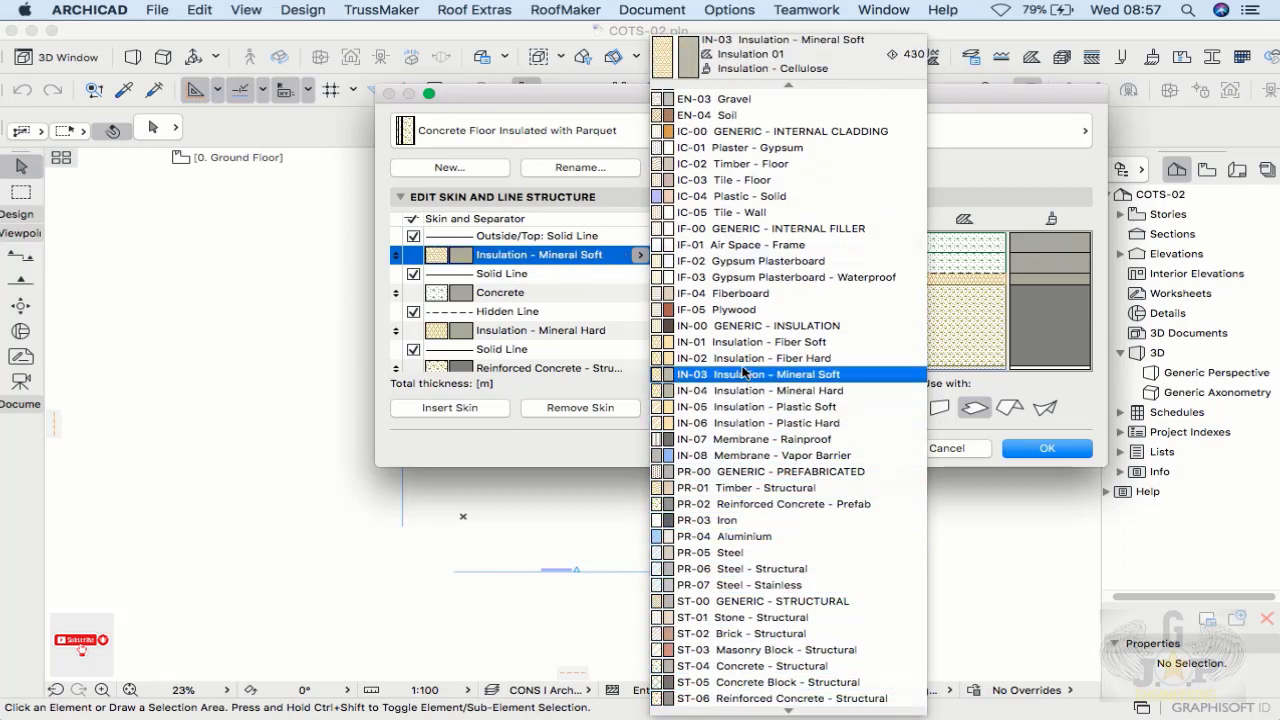
scroll(742, 332, "up", 5)
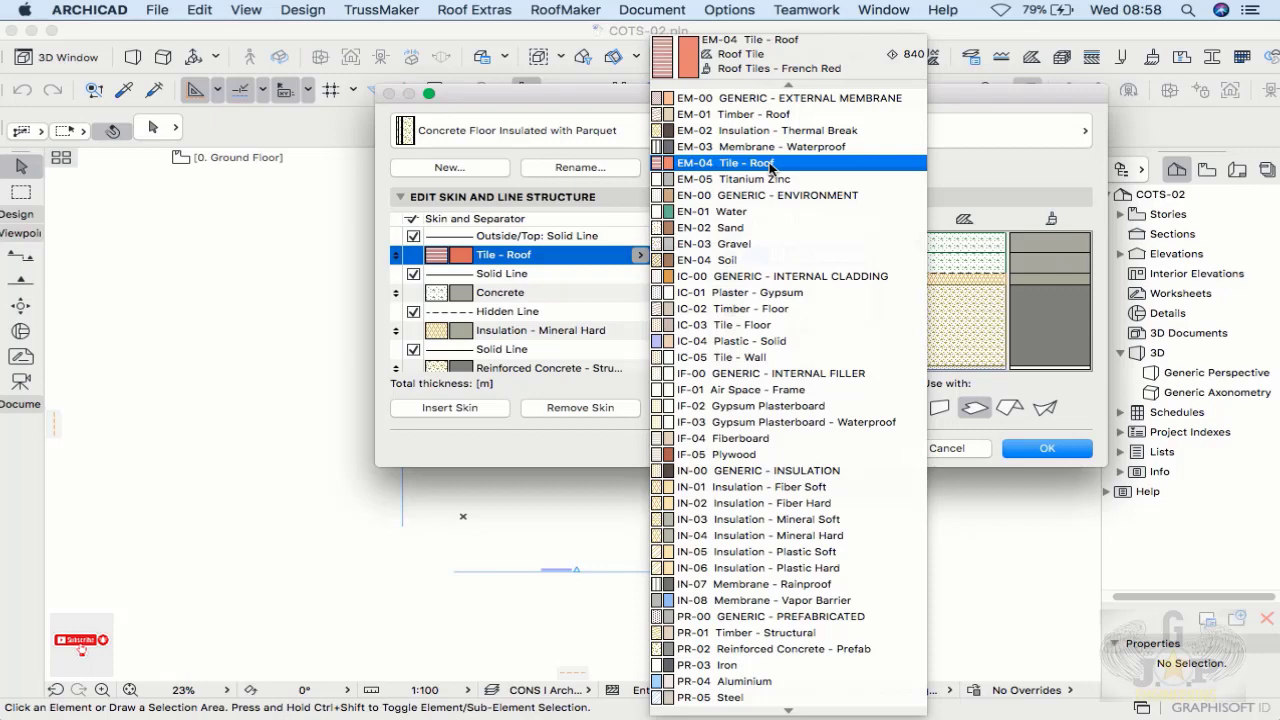
key("Escape")
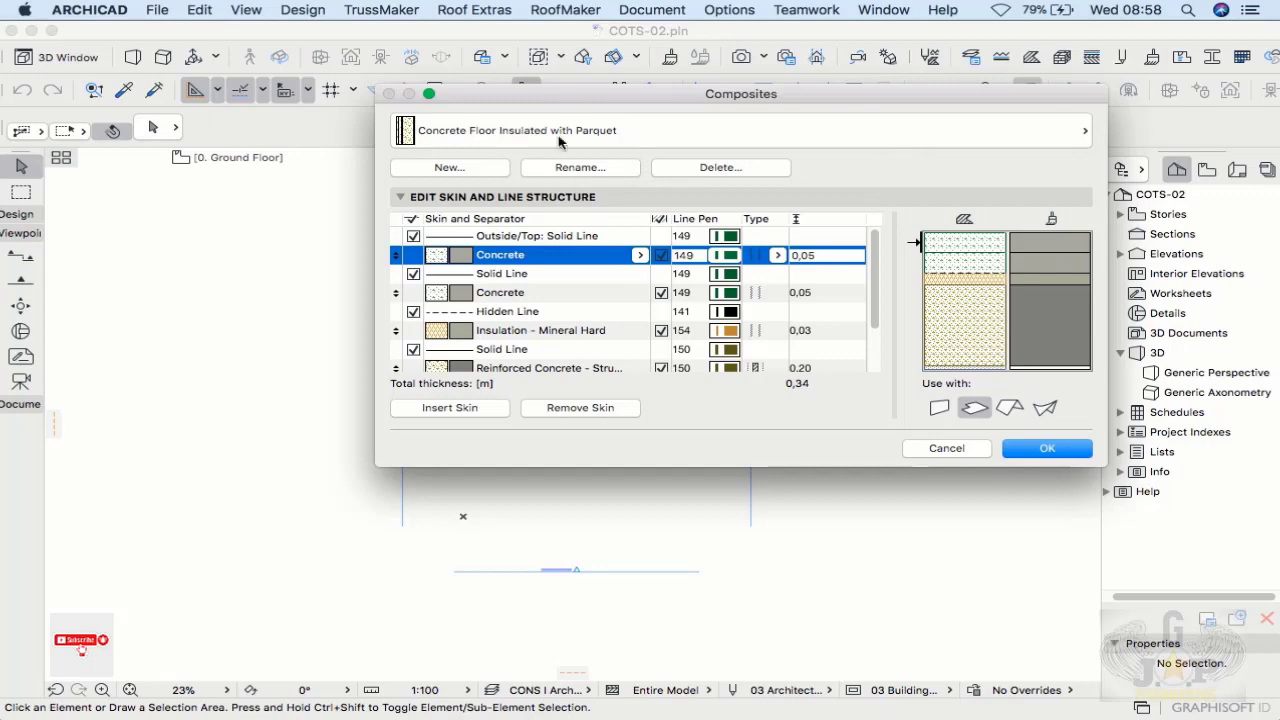
Step: Look over the list of composites once more and close the composites settings without saving
left_click(950, 138)
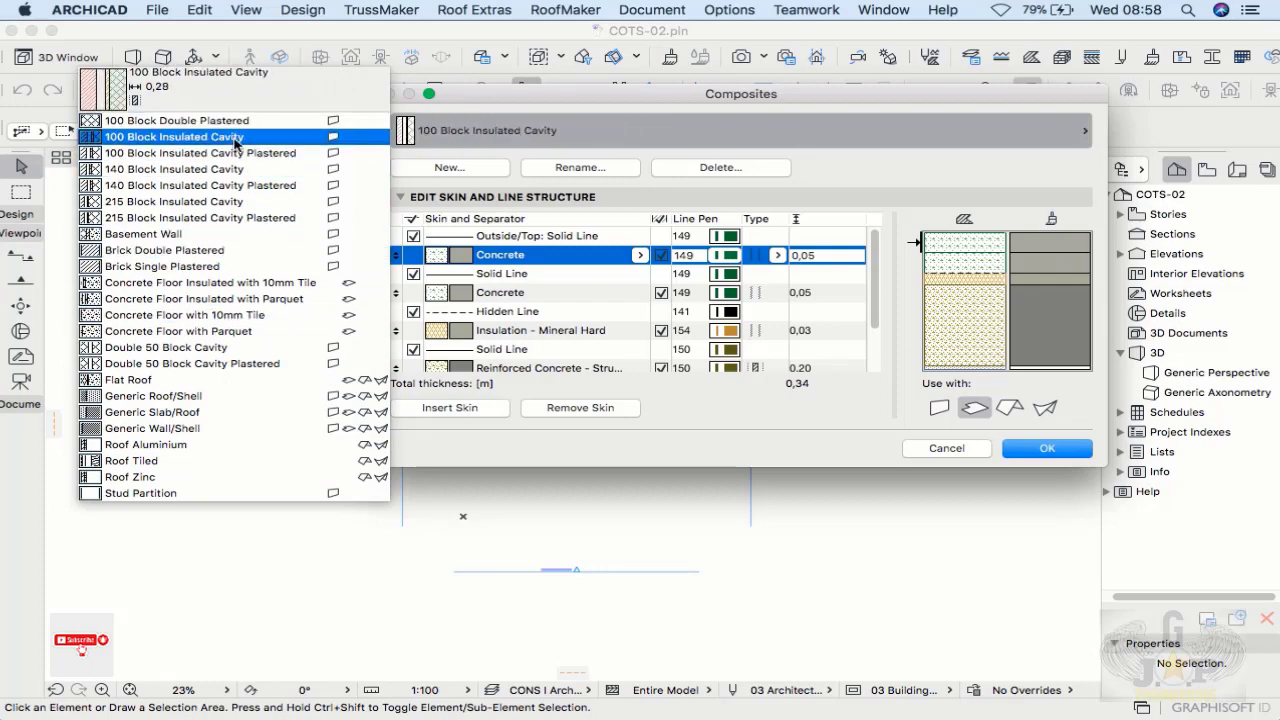
left_click(815, 164)
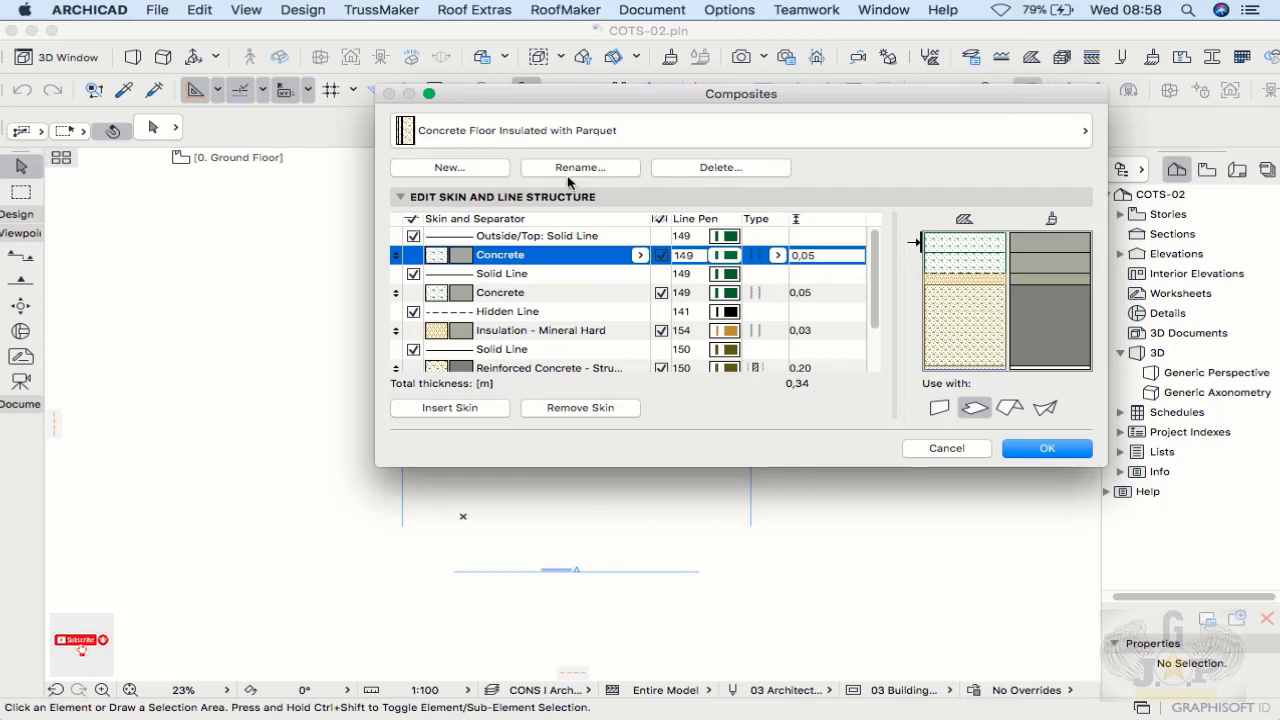
left_click(942, 452)
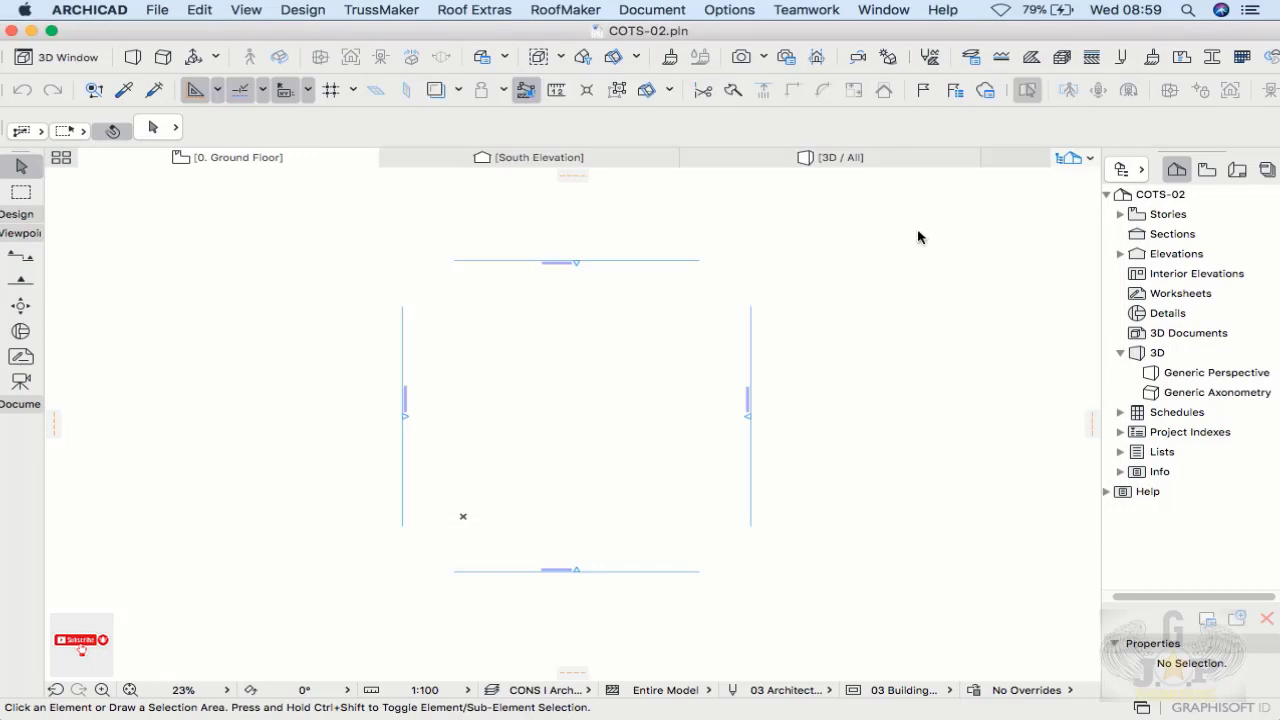
Step: Open the building materials settings and examine the full list of materials with their IDs and priorities
left_click(1061, 58)
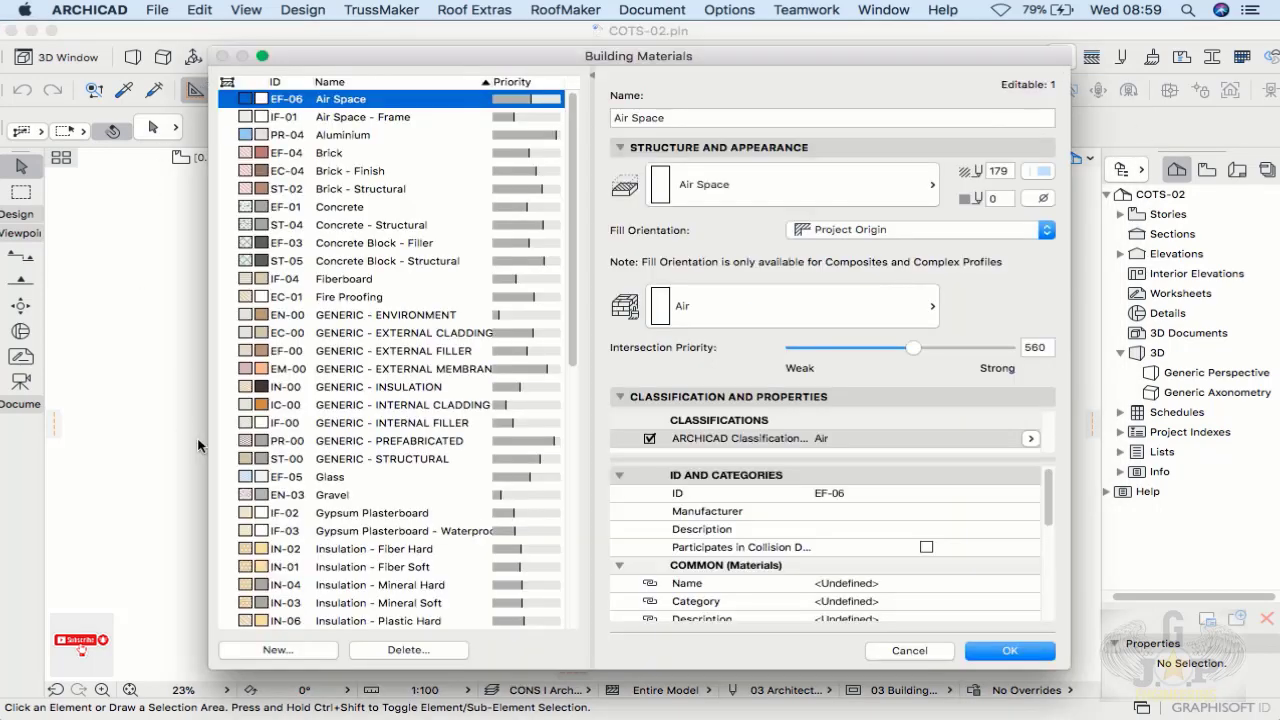
left_click_drag(574, 150, 568, 113)
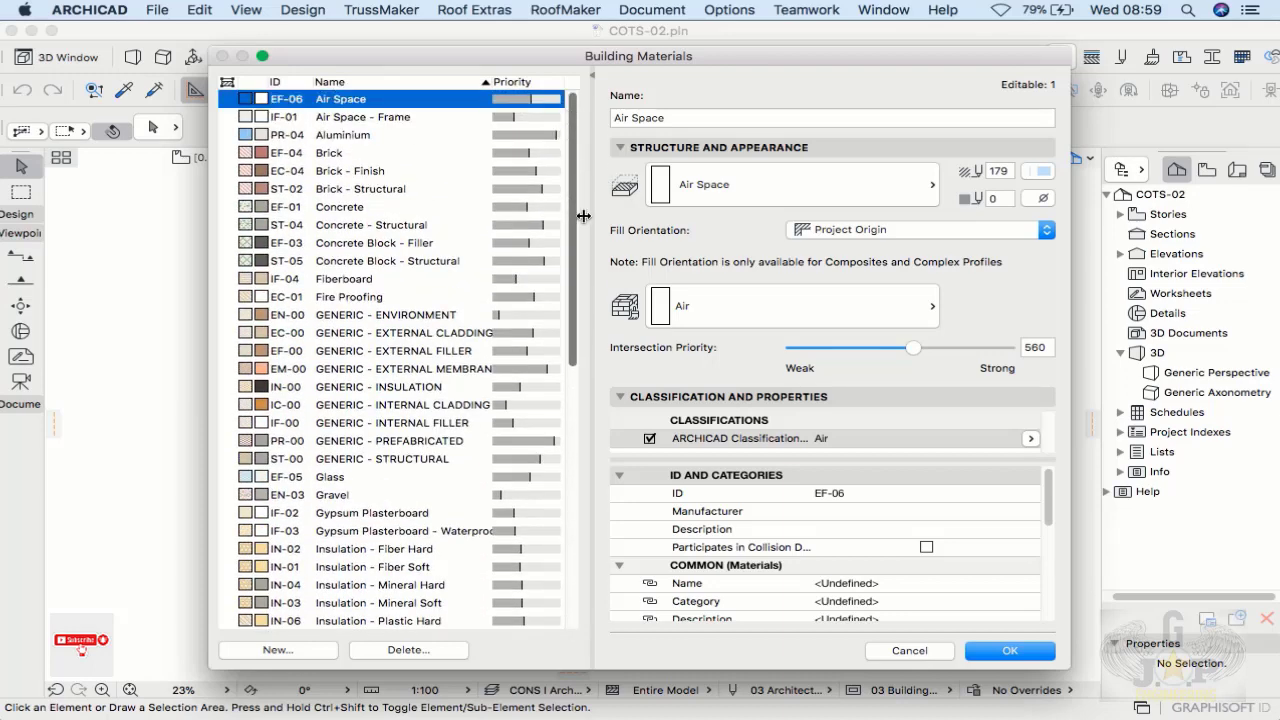
scroll(522, 344, "down", 5)
scroll(522, 344, "down", 5)
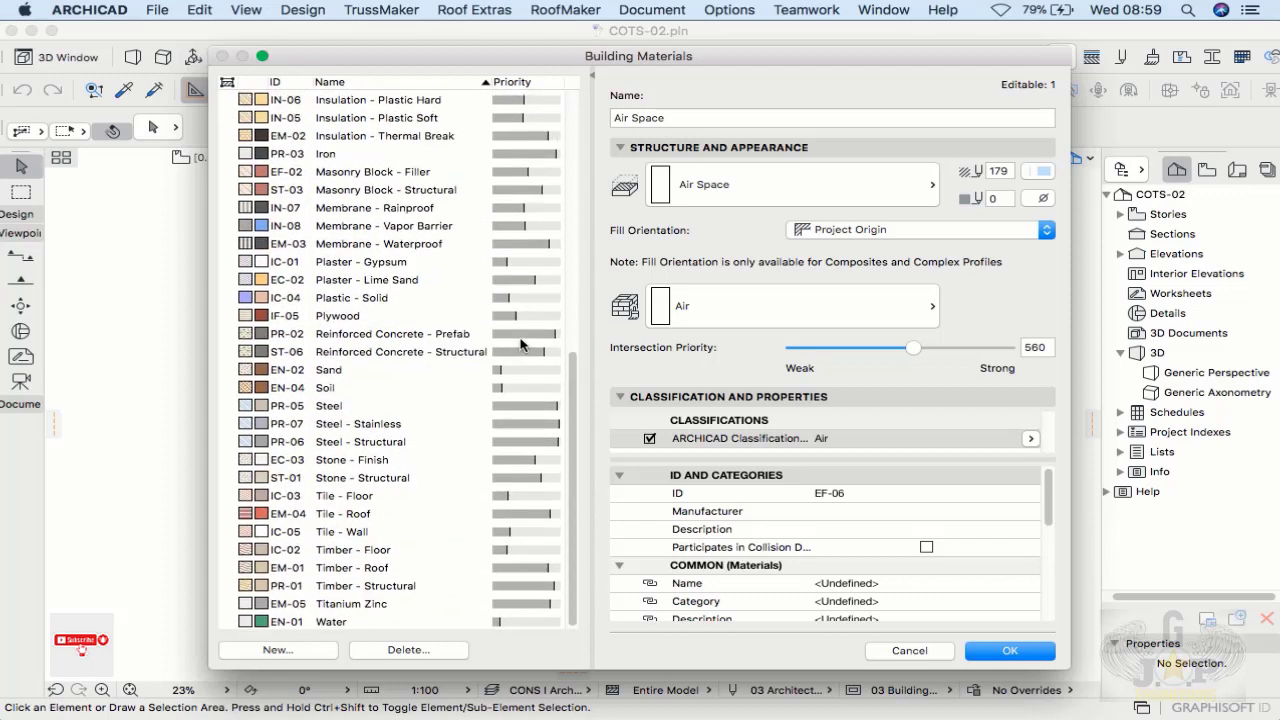
scroll(522, 344, "up", 15)
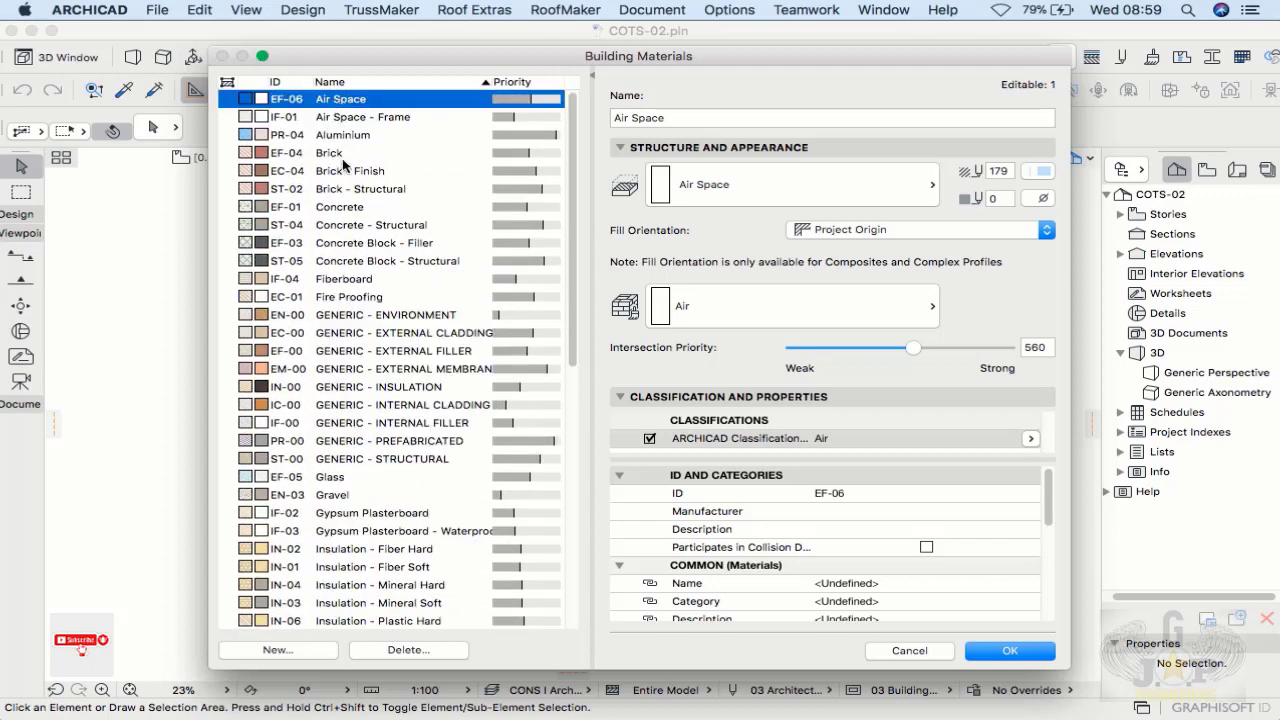
scroll(386, 220, "down", 12)
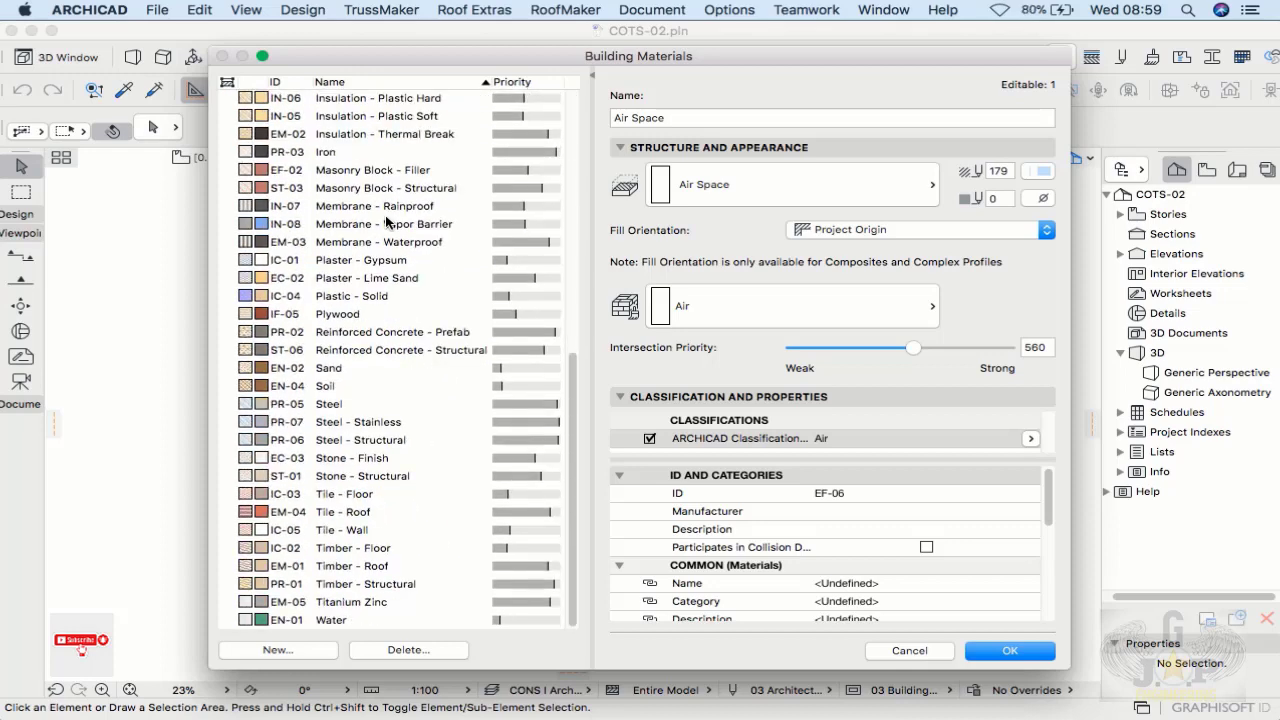
scroll(386, 220, "up", 9)
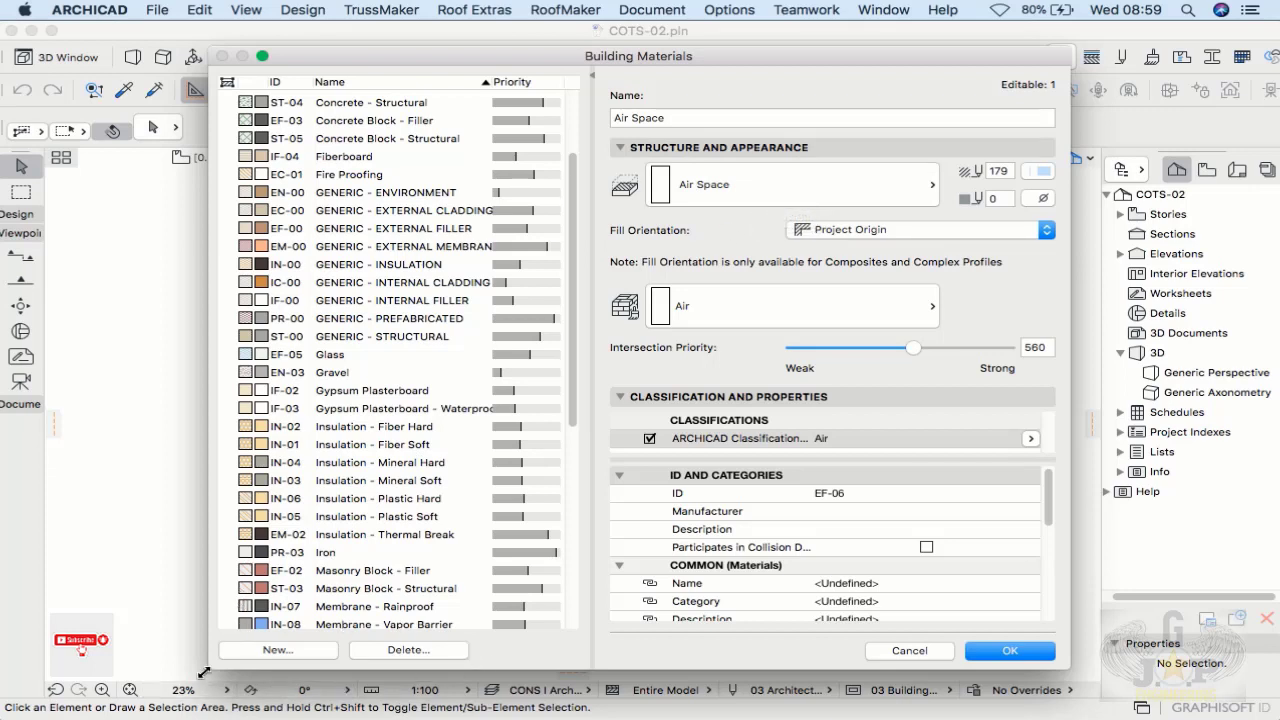
Step: Create a new building material named dada from scratch rather than duplicating Air Space
left_click(298, 650)
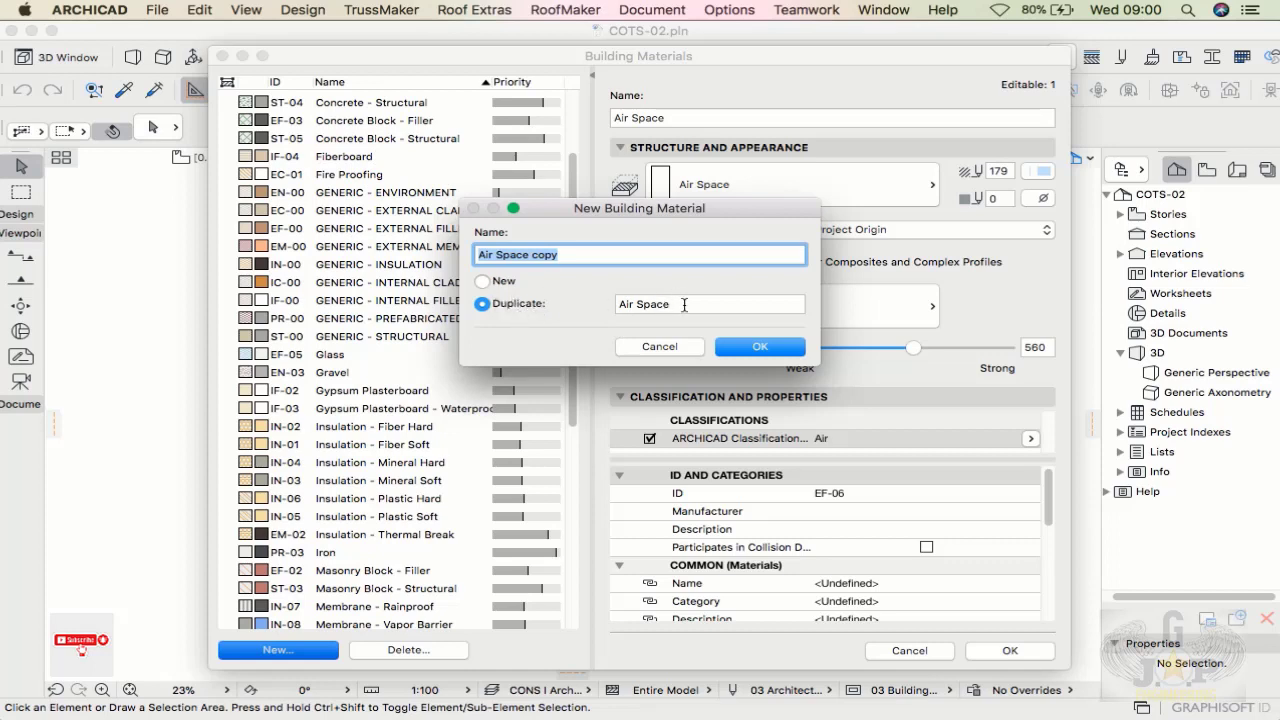
left_click(482, 283)
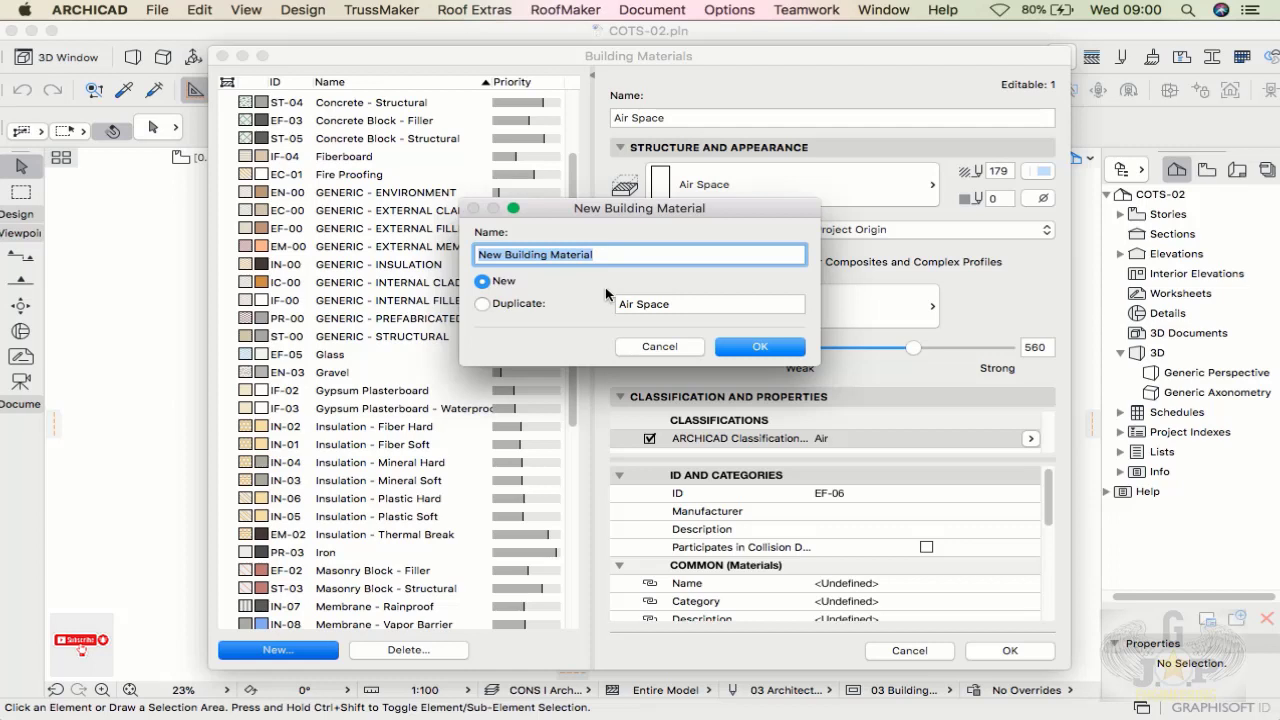
type("dada")
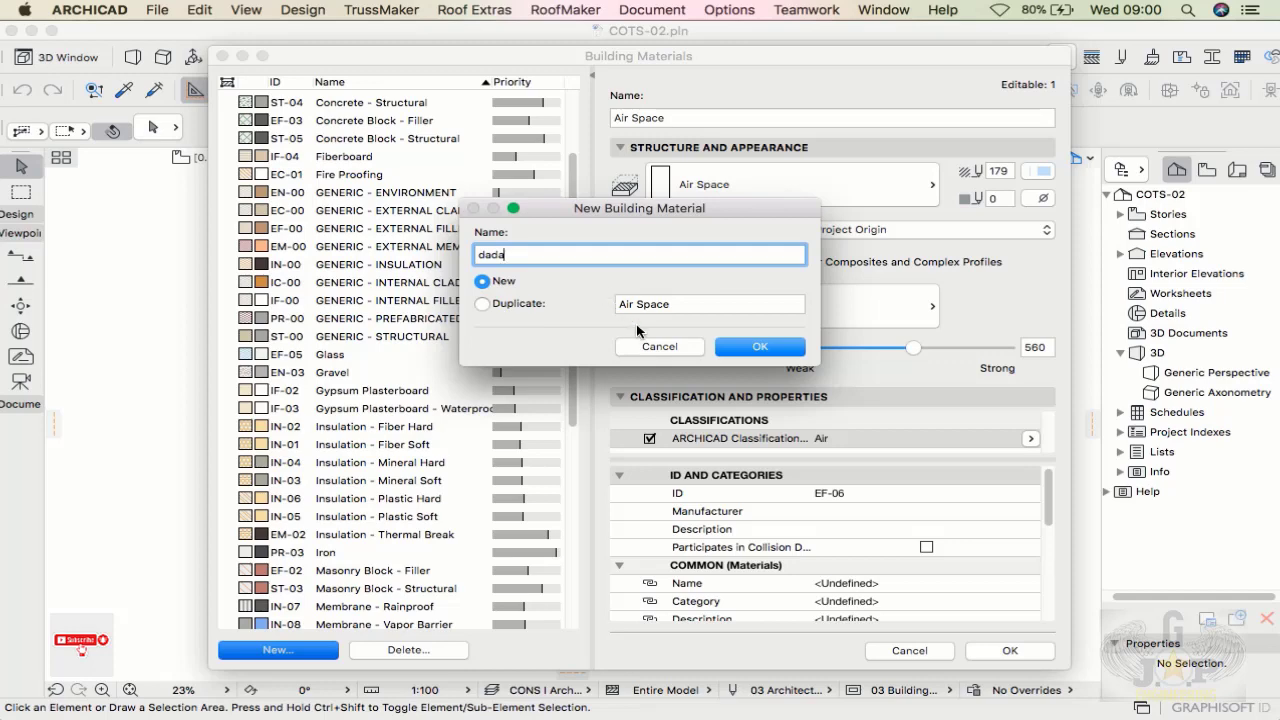
left_click(761, 347)
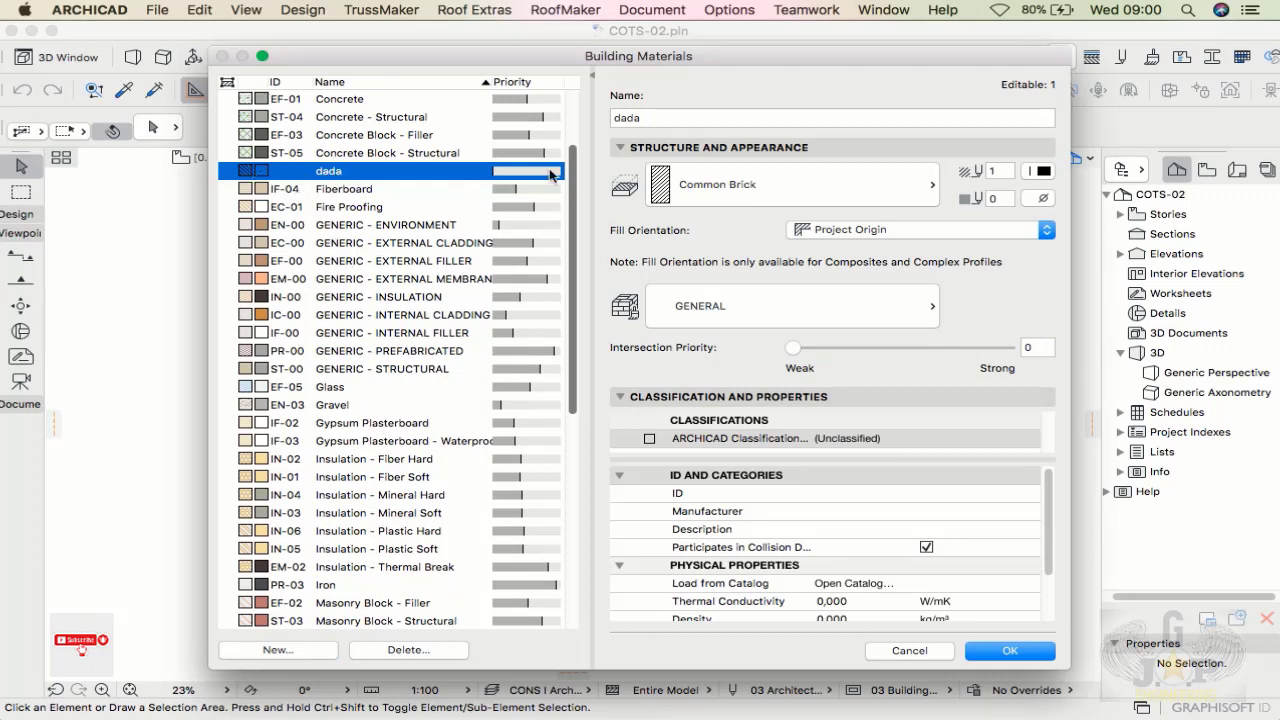
left_click_drag(573, 189, 588, 112)
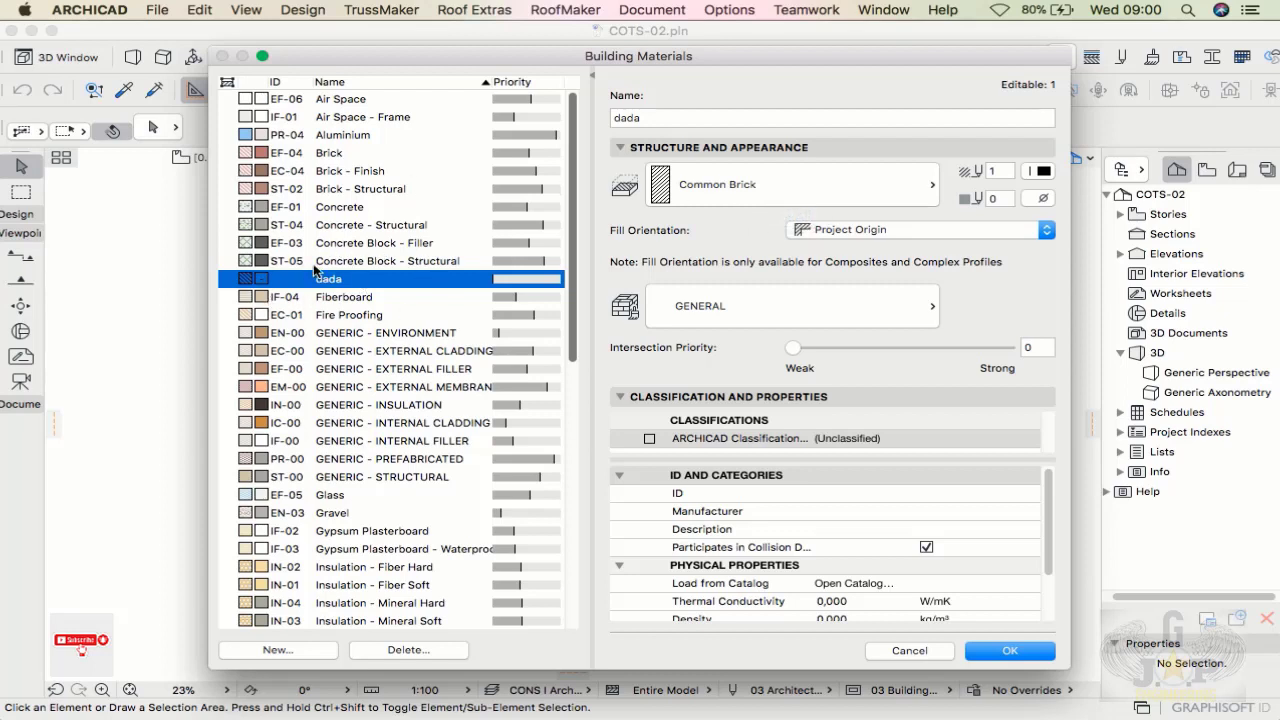
Step: Rename the new dada building material as DADA in capitals
double_click(648, 120)
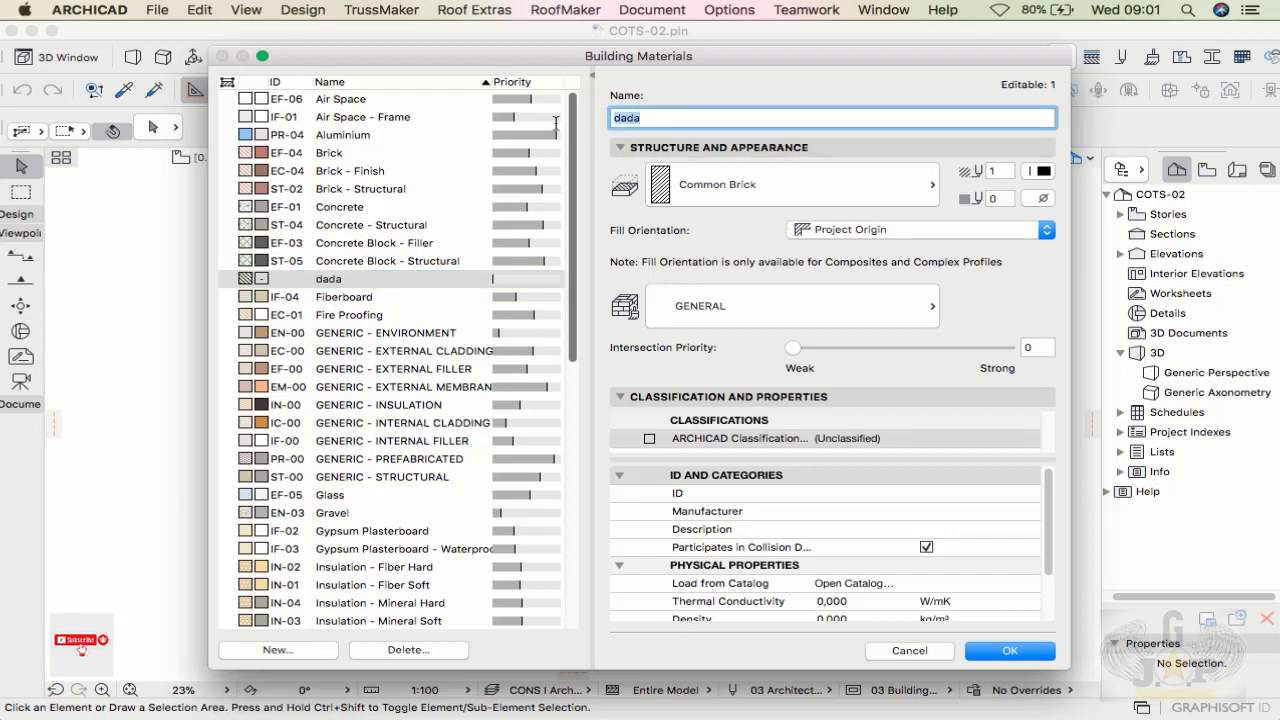
type("FRancky")
left_click(653, 132)
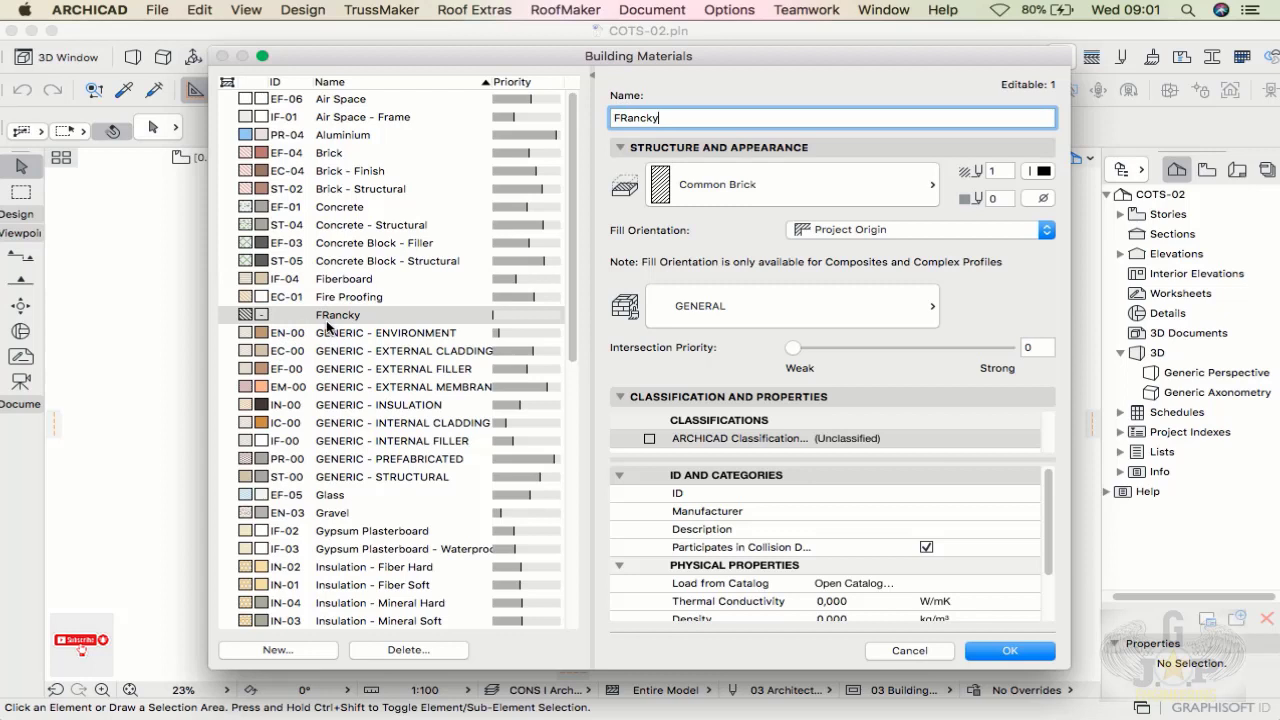
left_click_drag(672, 114, 598, 117)
type("DADA")
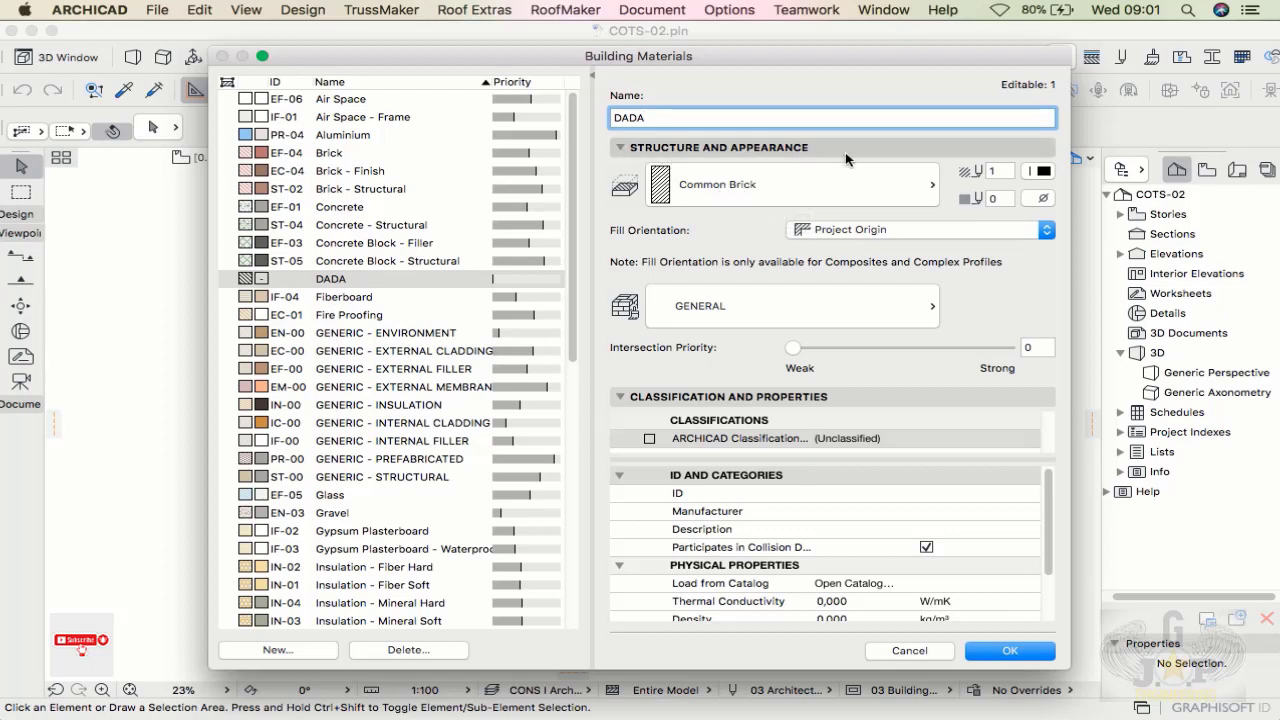
Step: Try several background pen colours for the DADA material's cut fill and return it to Transparent
left_click(1045, 198)
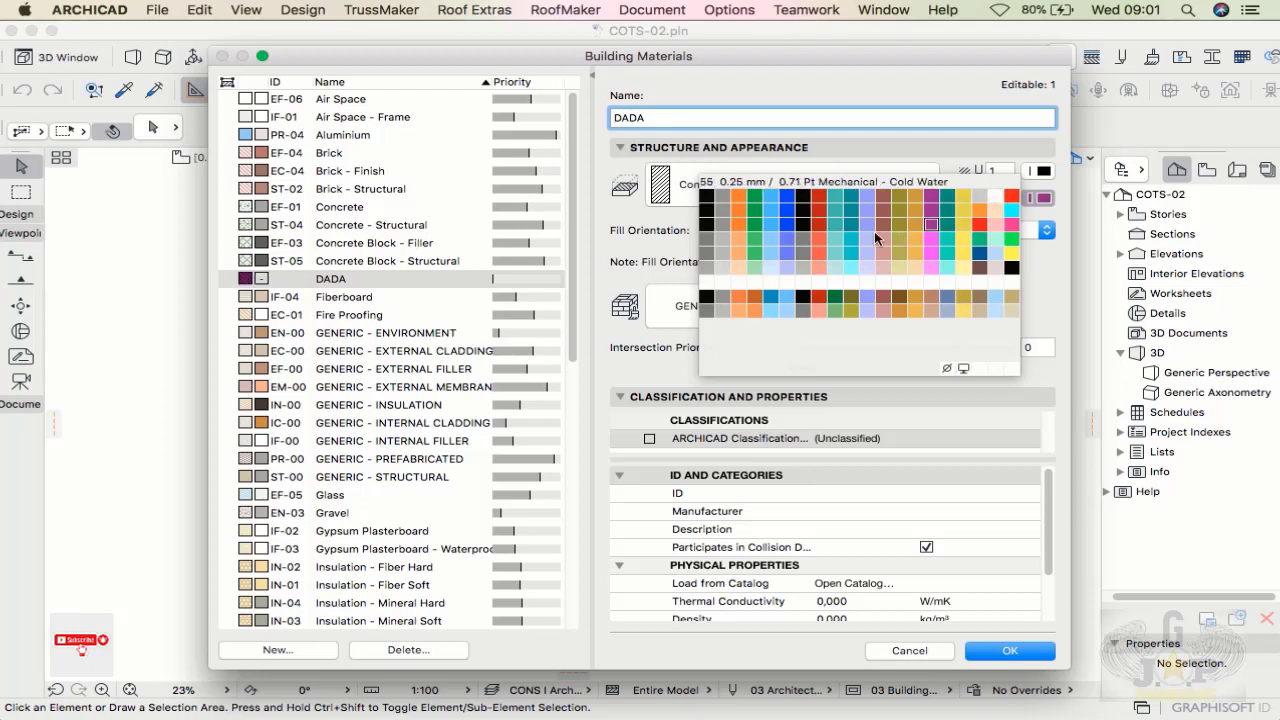
left_click(899, 209)
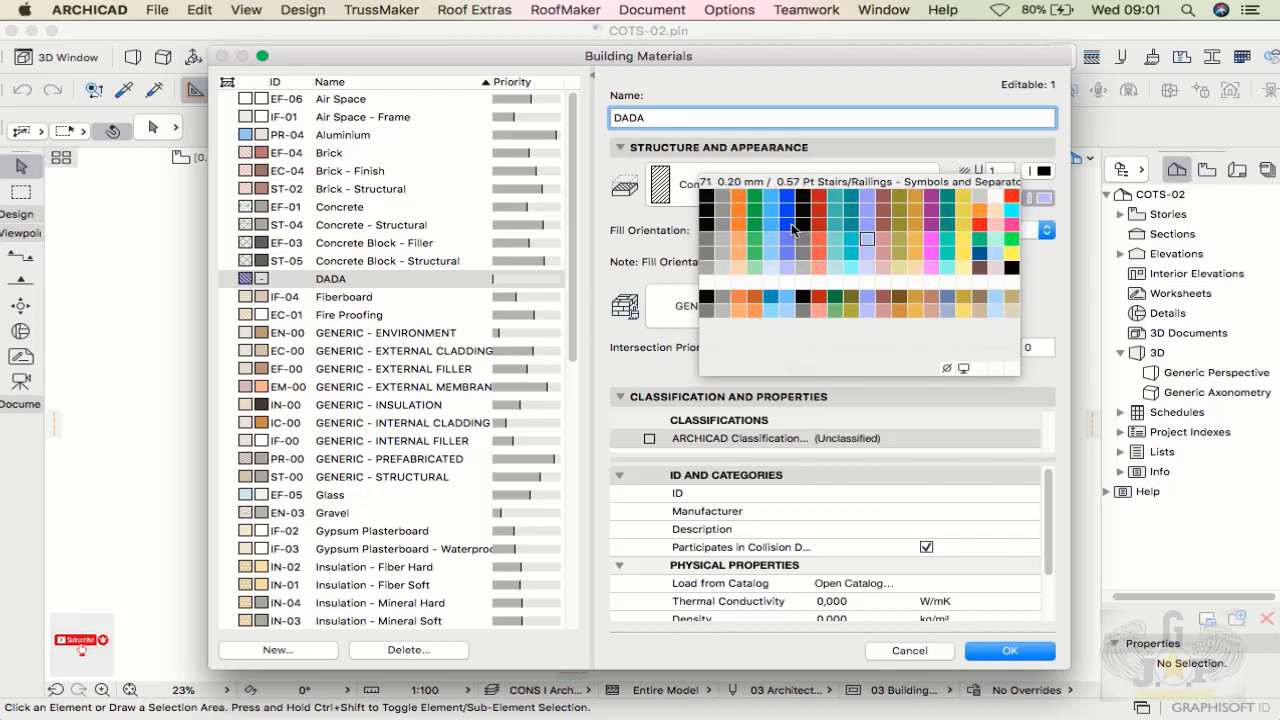
left_click(965, 198)
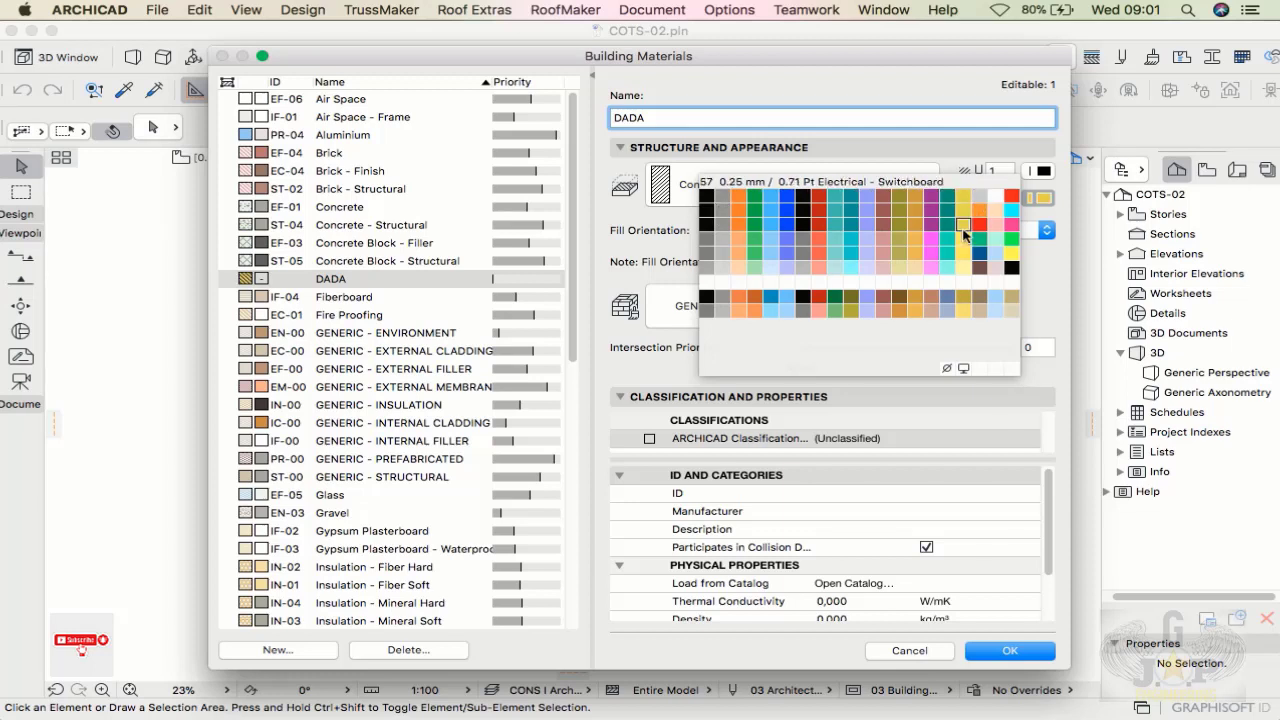
left_click(914, 227)
left_click(903, 227)
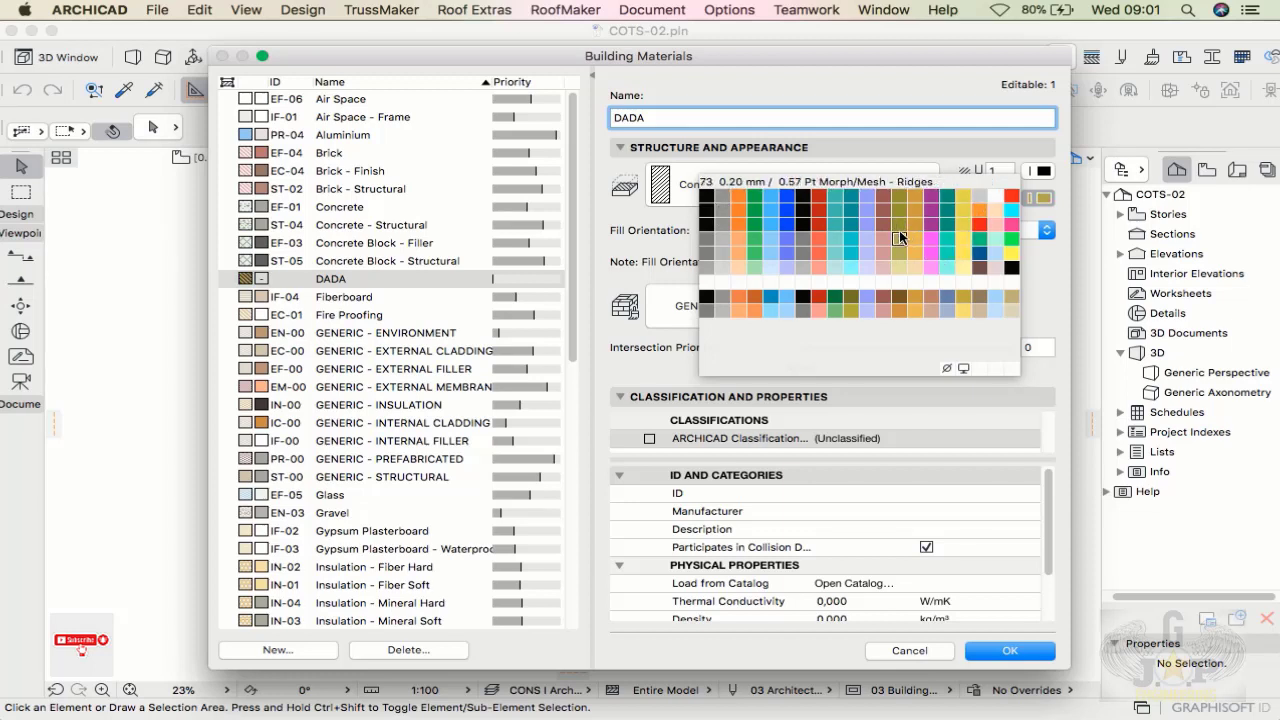
left_click(887, 226)
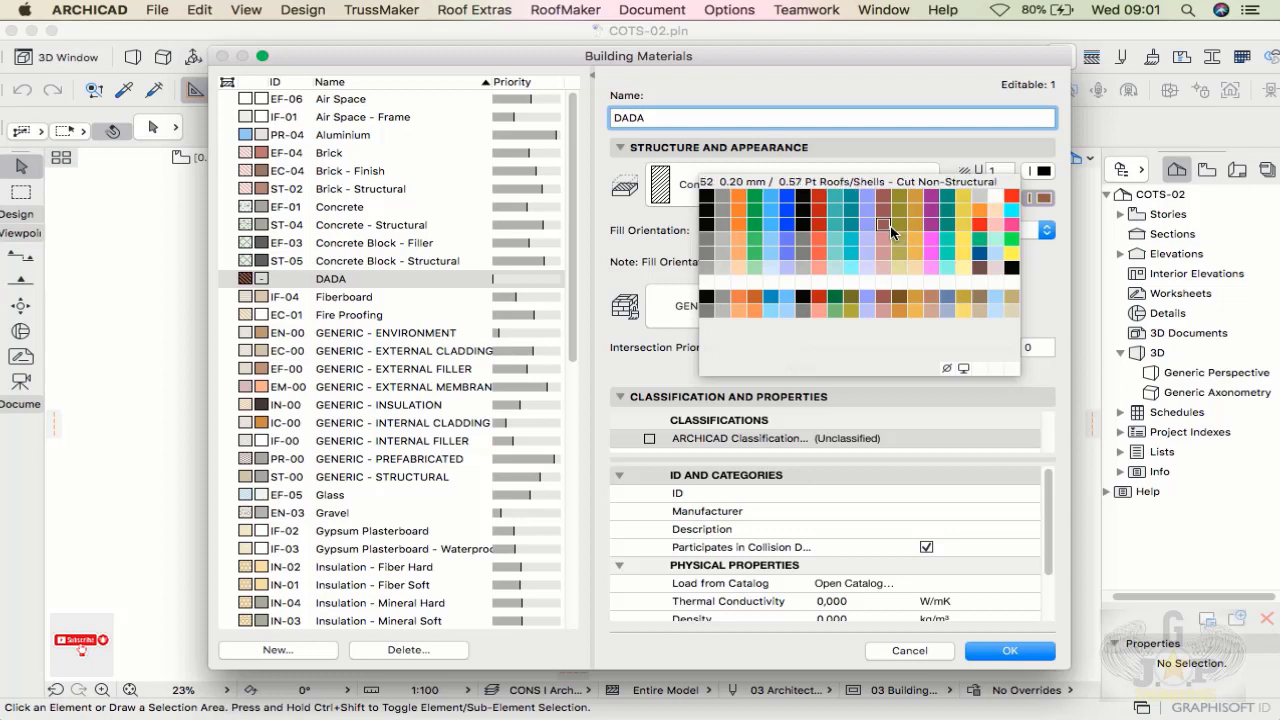
left_click(946, 369)
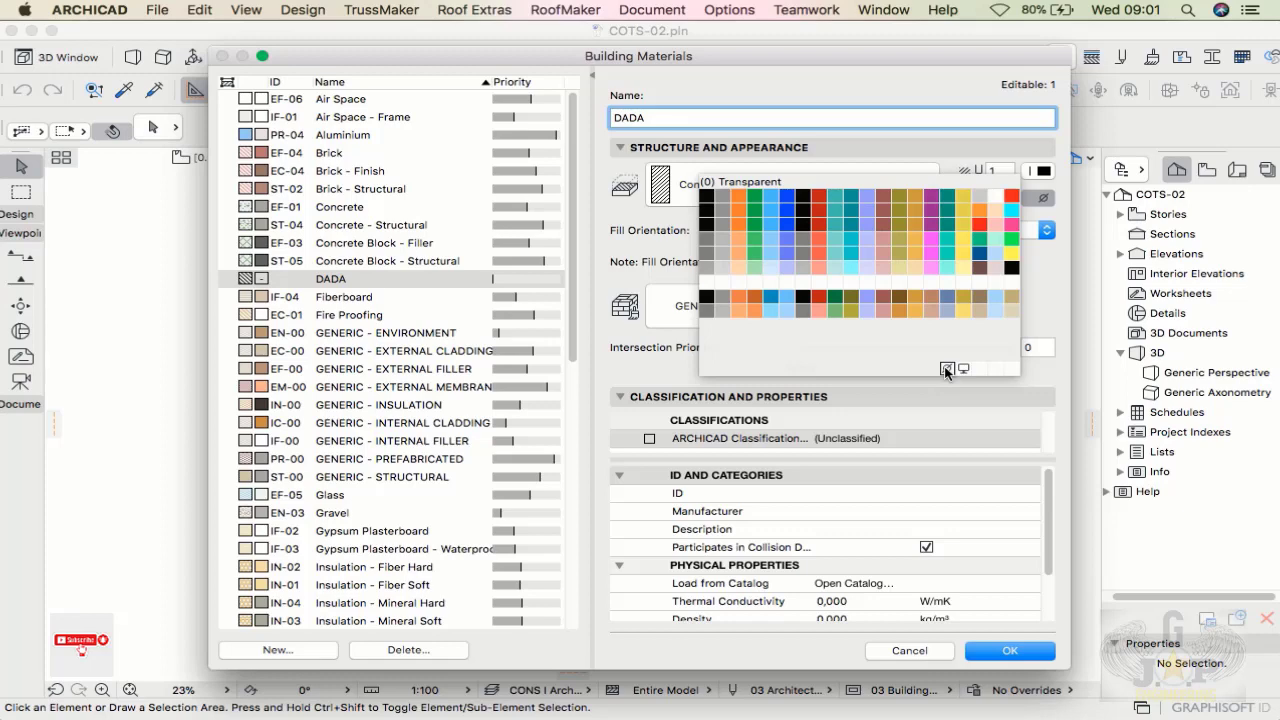
double_click(946, 370)
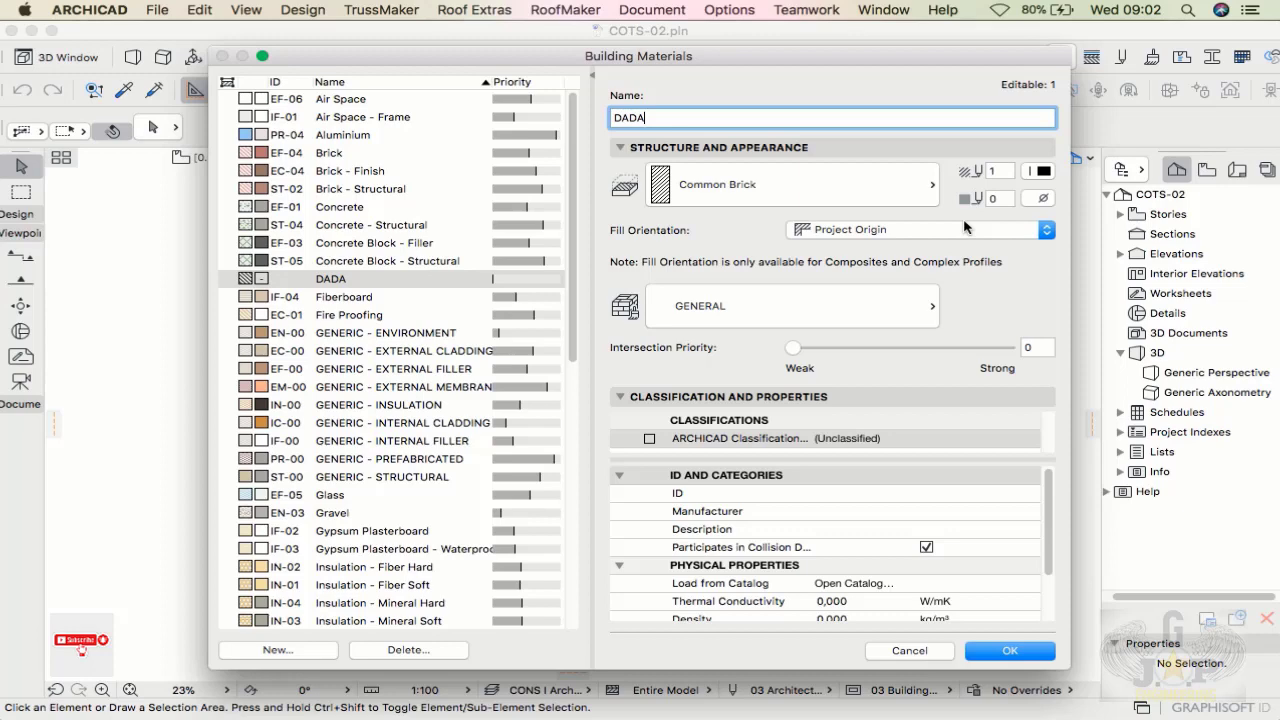
Step: Set the DADA material's cut fill to Parquet 01 and keep its fill orientation at Project Origin
left_click(904, 195)
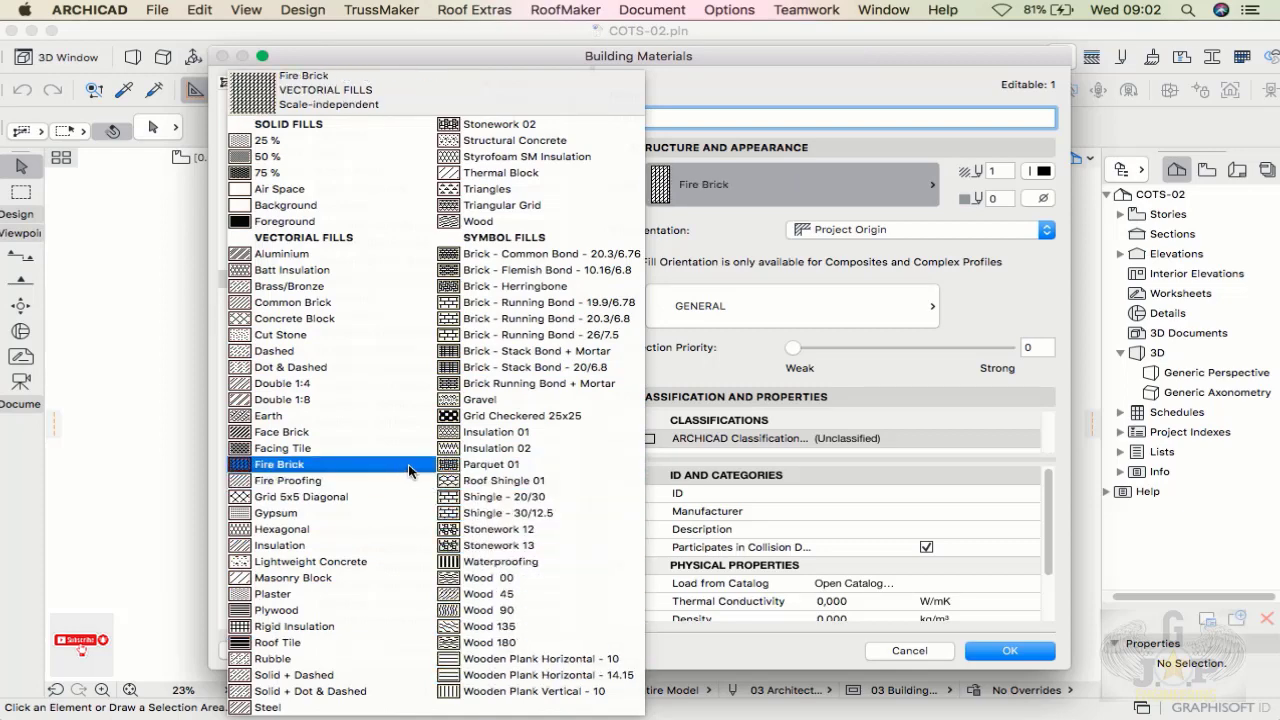
left_click(503, 470)
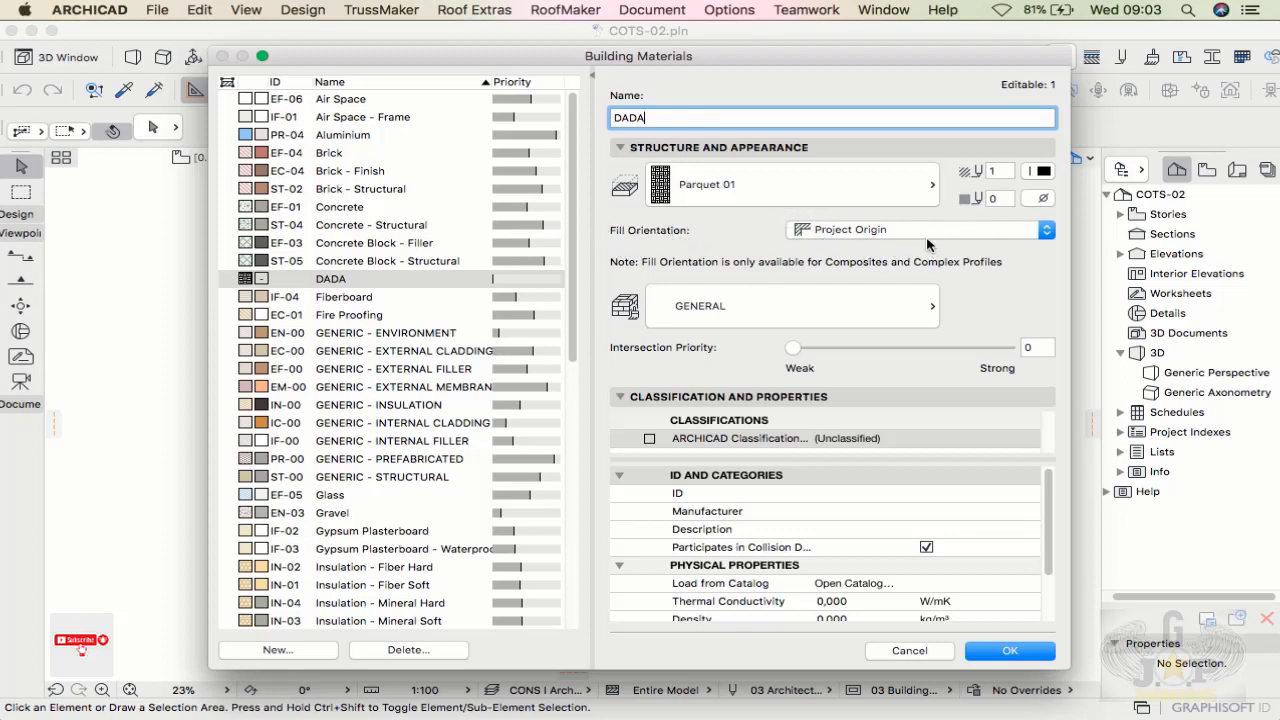
left_click(1046, 230)
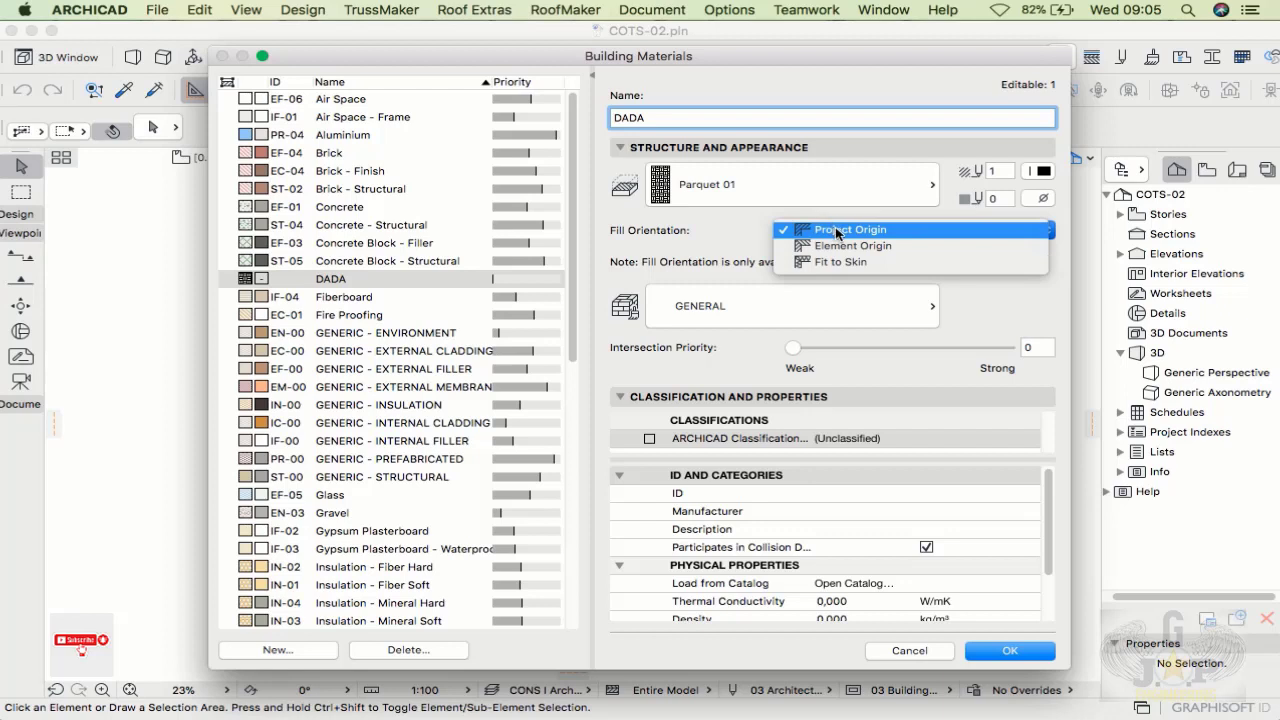
left_click(838, 231)
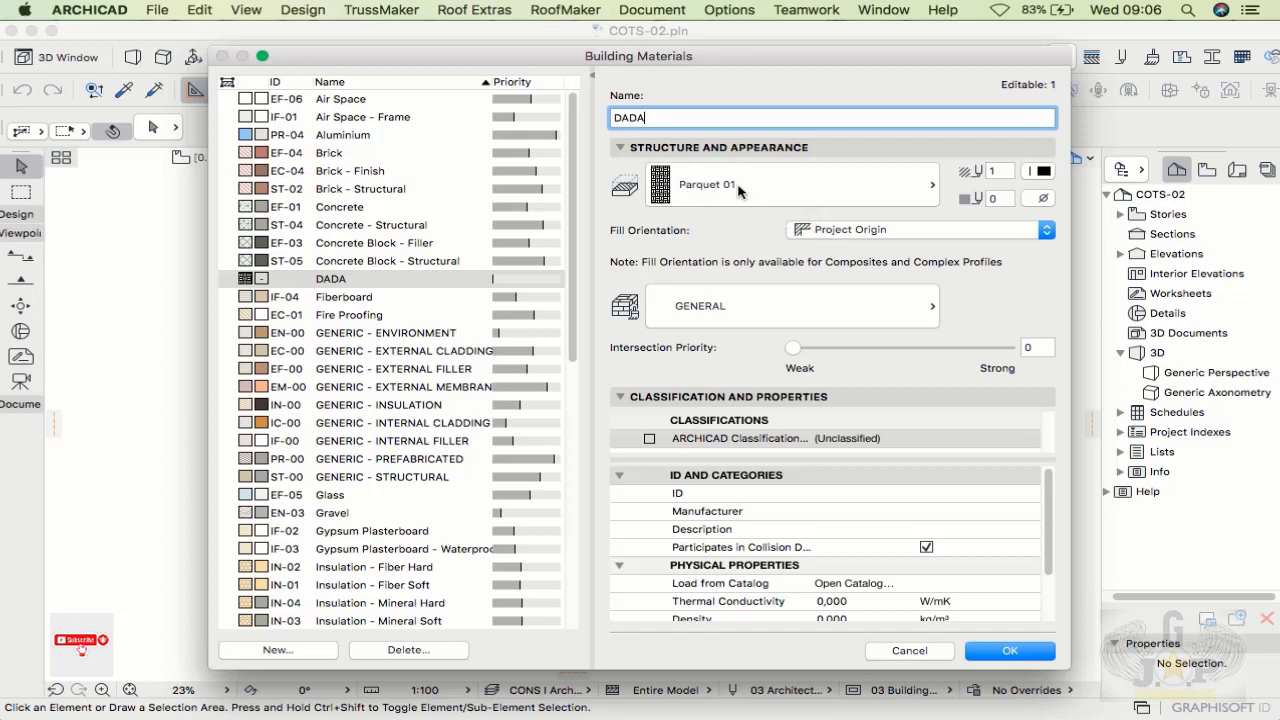
Step: Examine the surfaces available for the DADA material without changing it from GENERAL
left_click(885, 305)
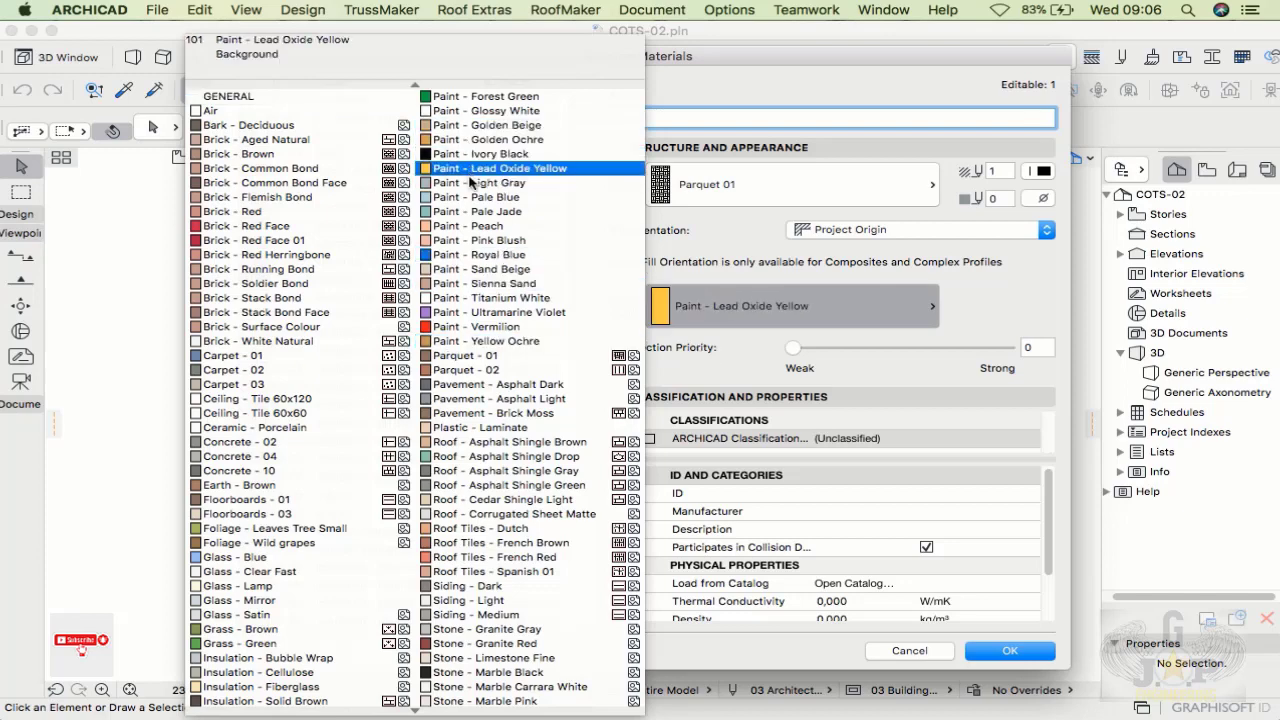
scroll(485, 275, "down", 8)
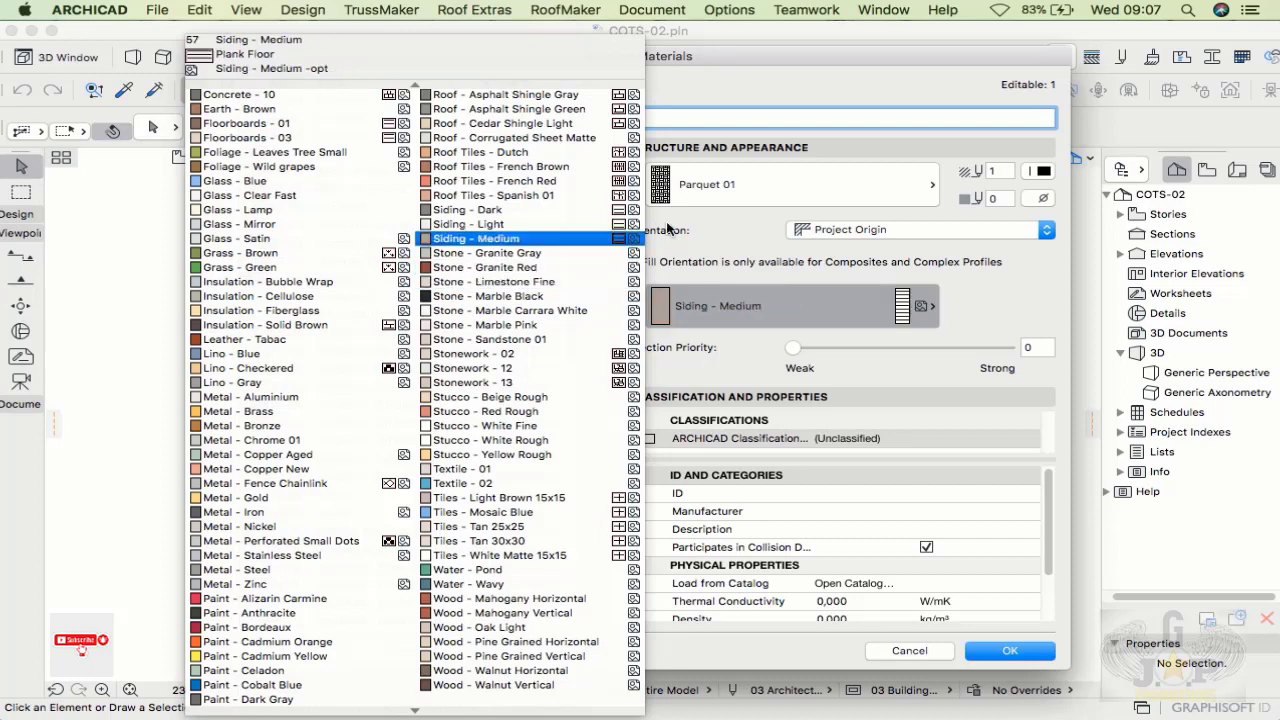
left_click(714, 226)
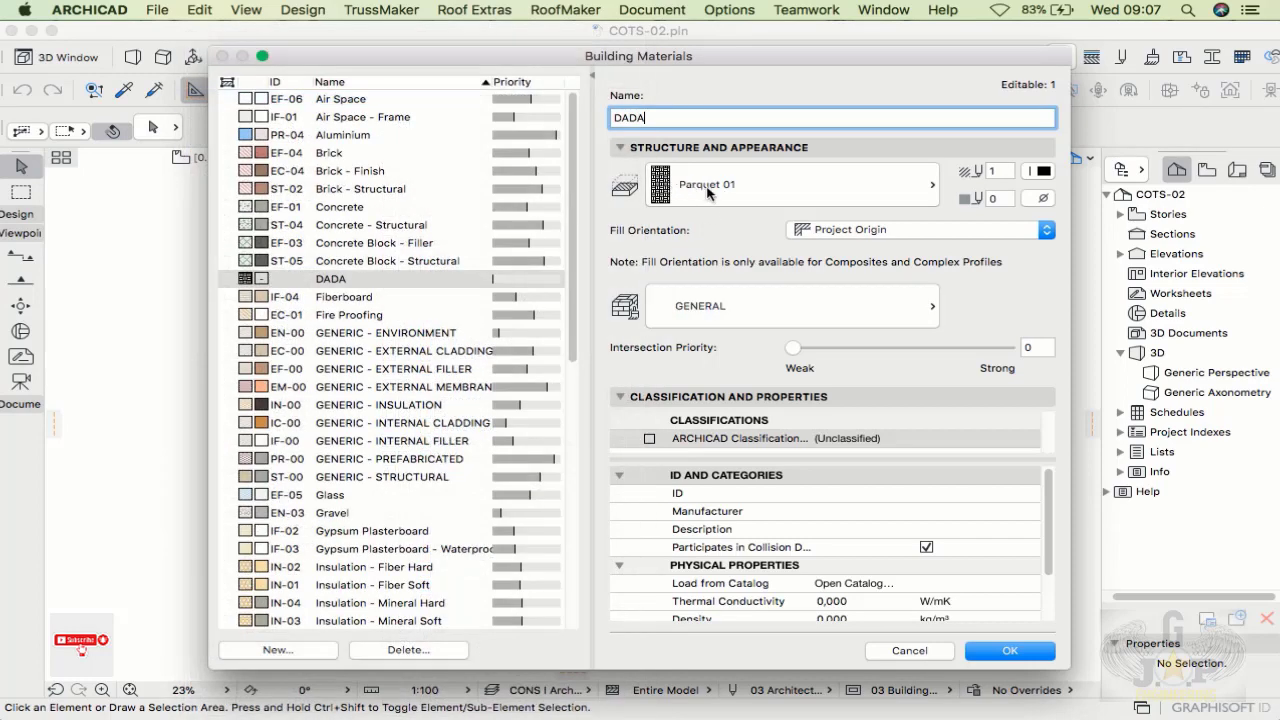
left_click(776, 308)
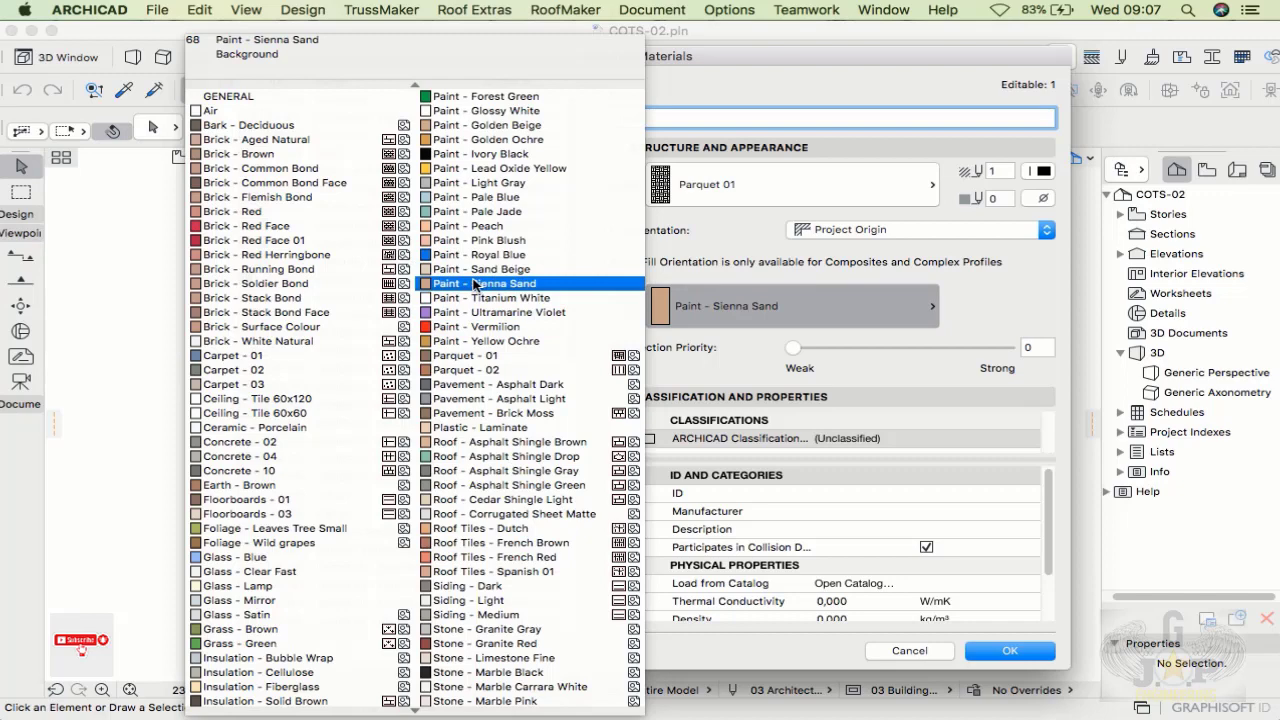
left_click(1018, 302)
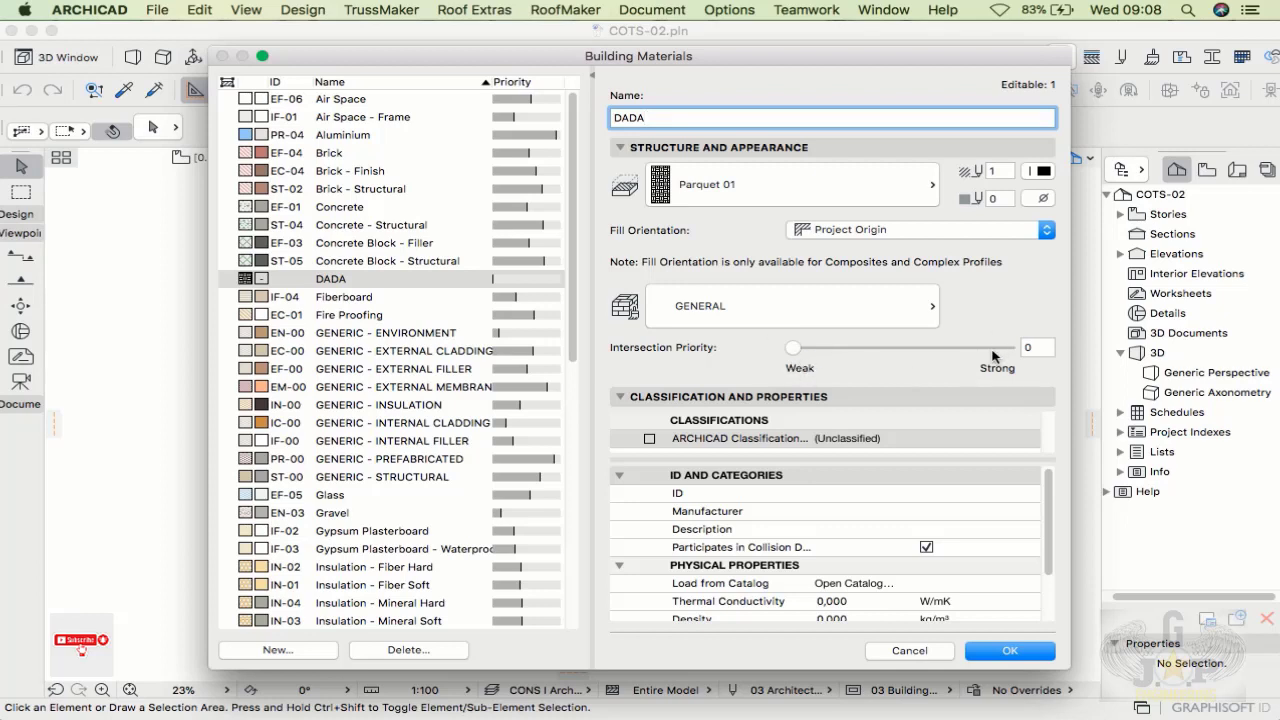
Step: Compare the intersection priorities of the Air Space, Aluminium and Water building materials
left_click_drag(572, 240, 575, 210)
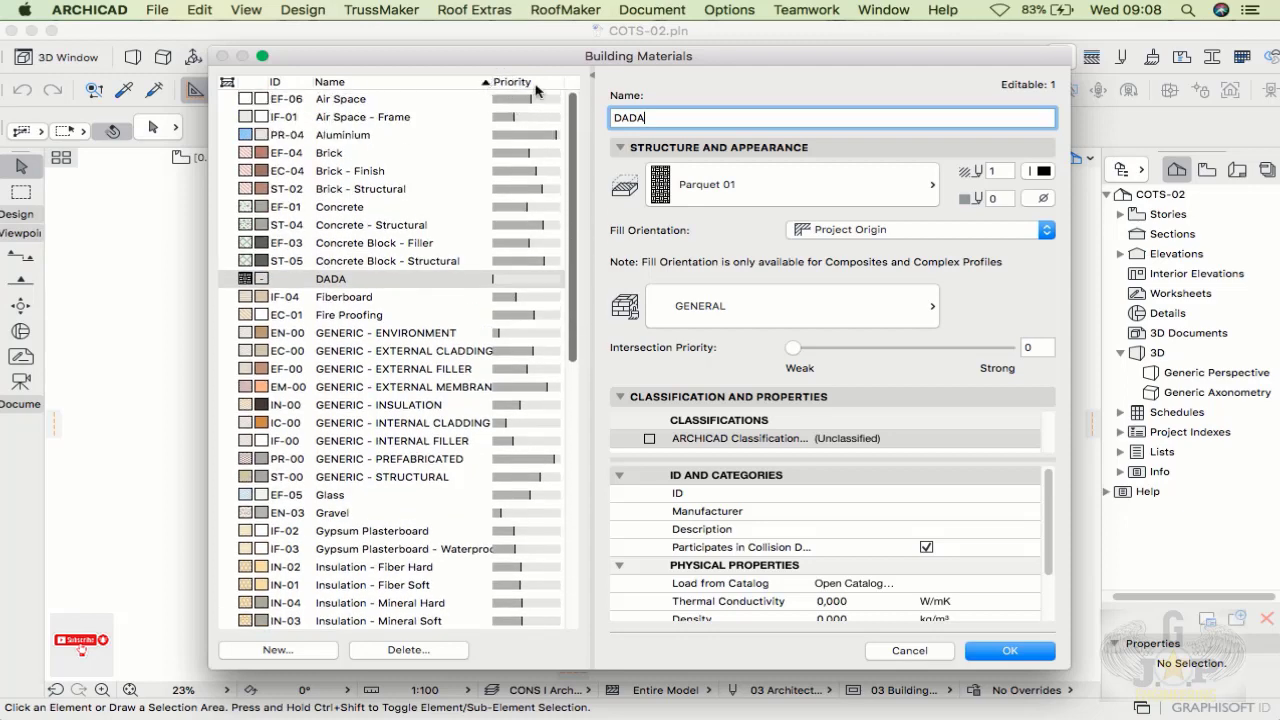
left_click(338, 101)
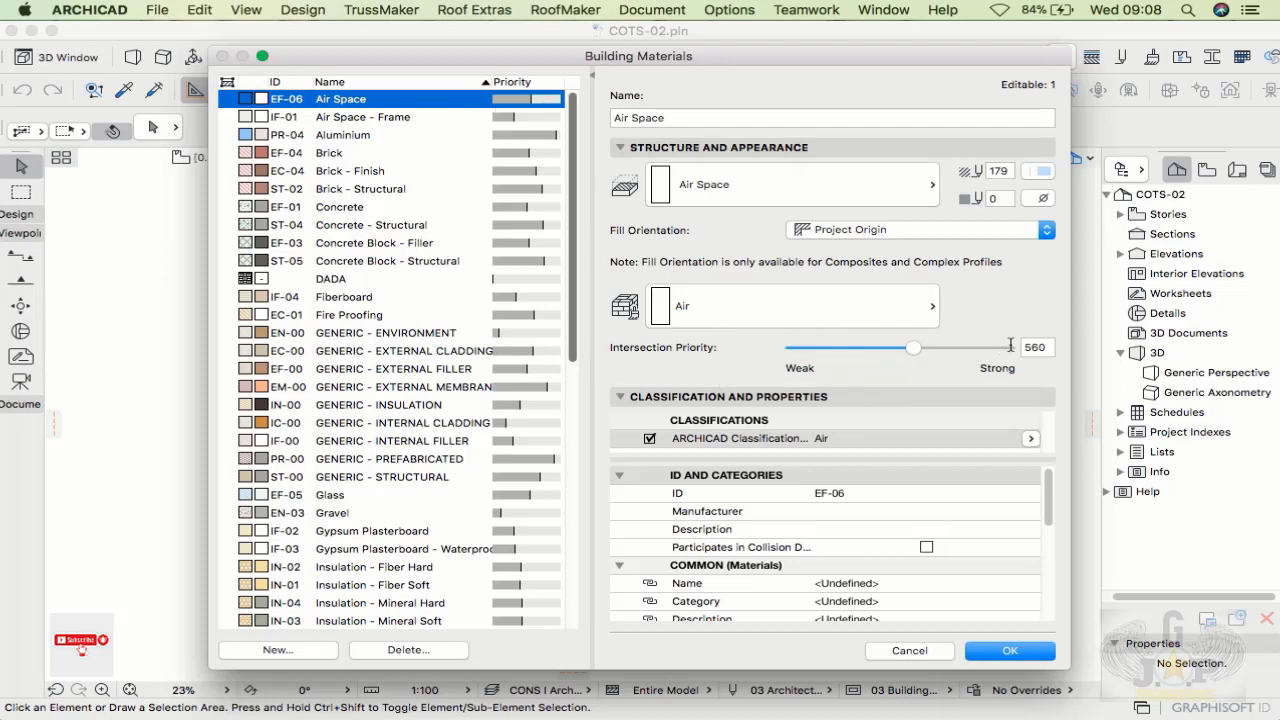
left_click(349, 138)
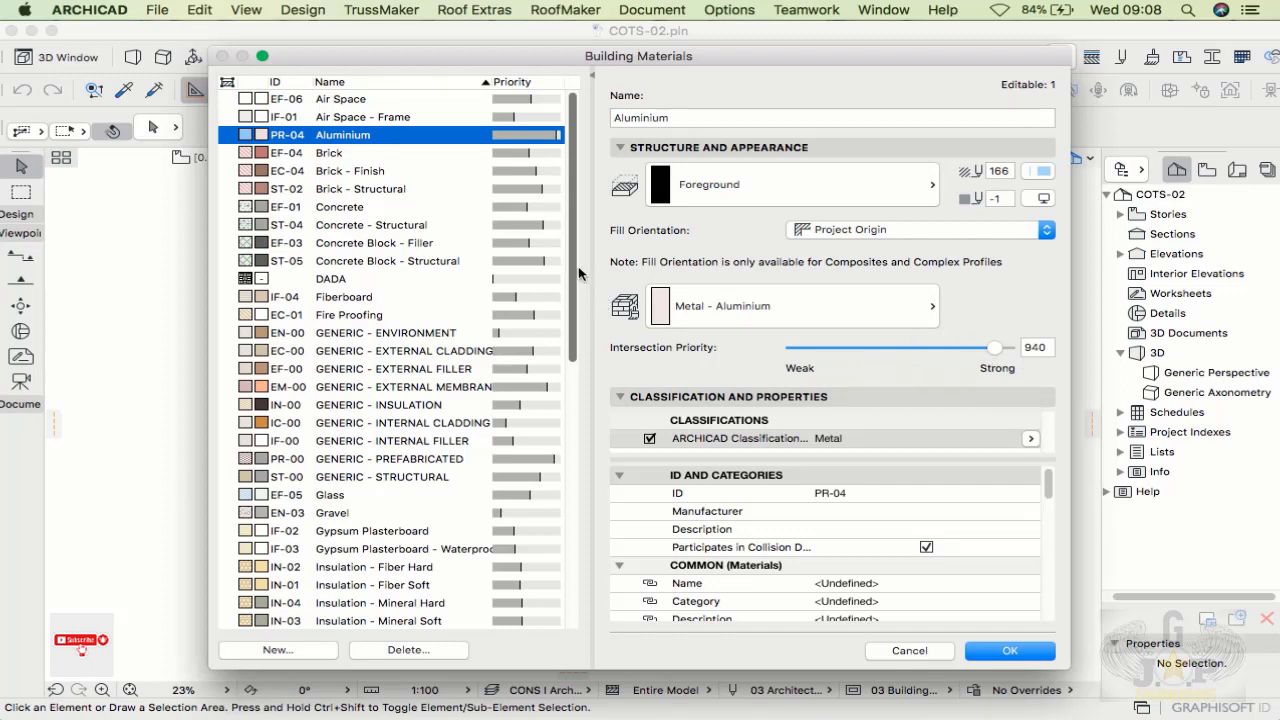
left_click_drag(571, 257, 587, 578)
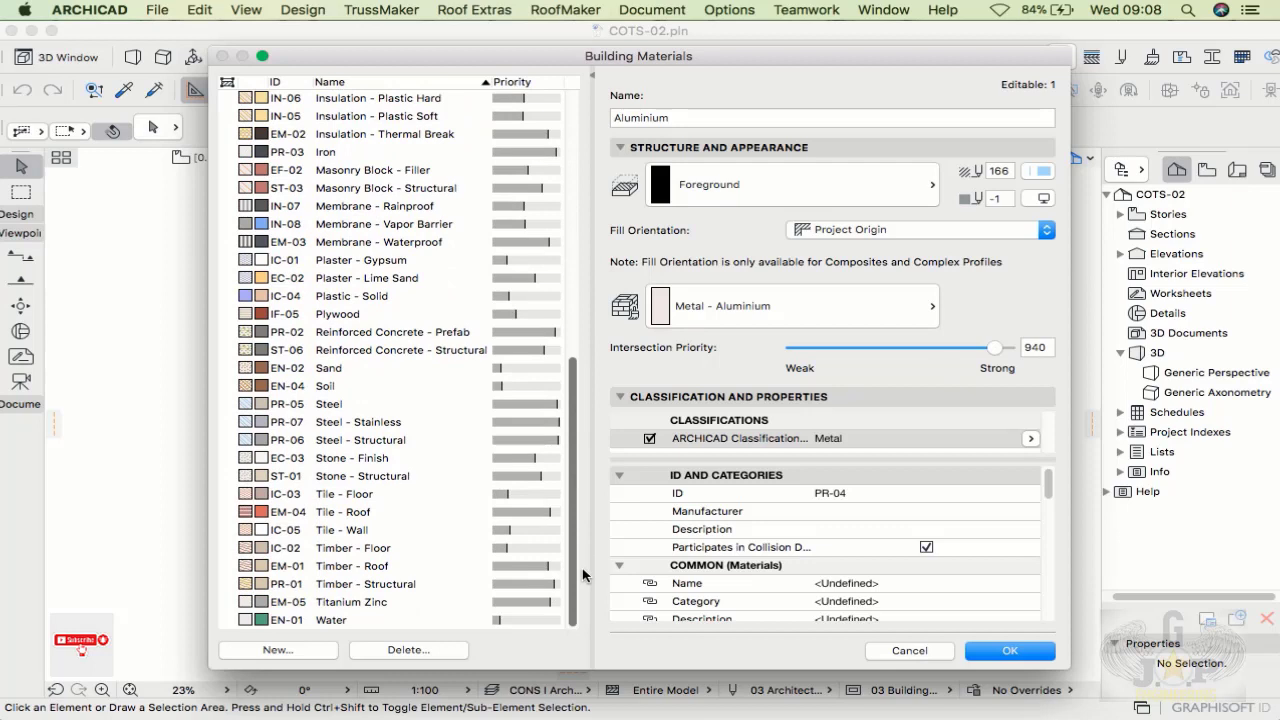
left_click(323, 620)
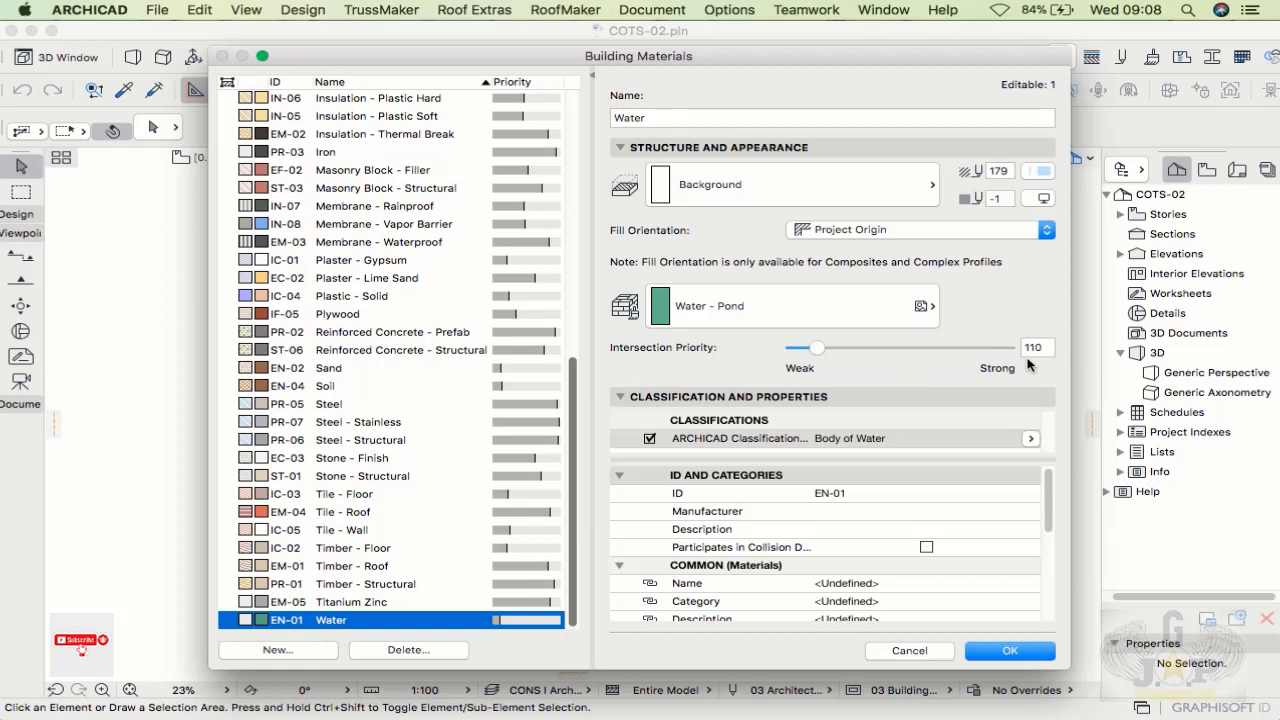
scroll(572, 455, "up", 1)
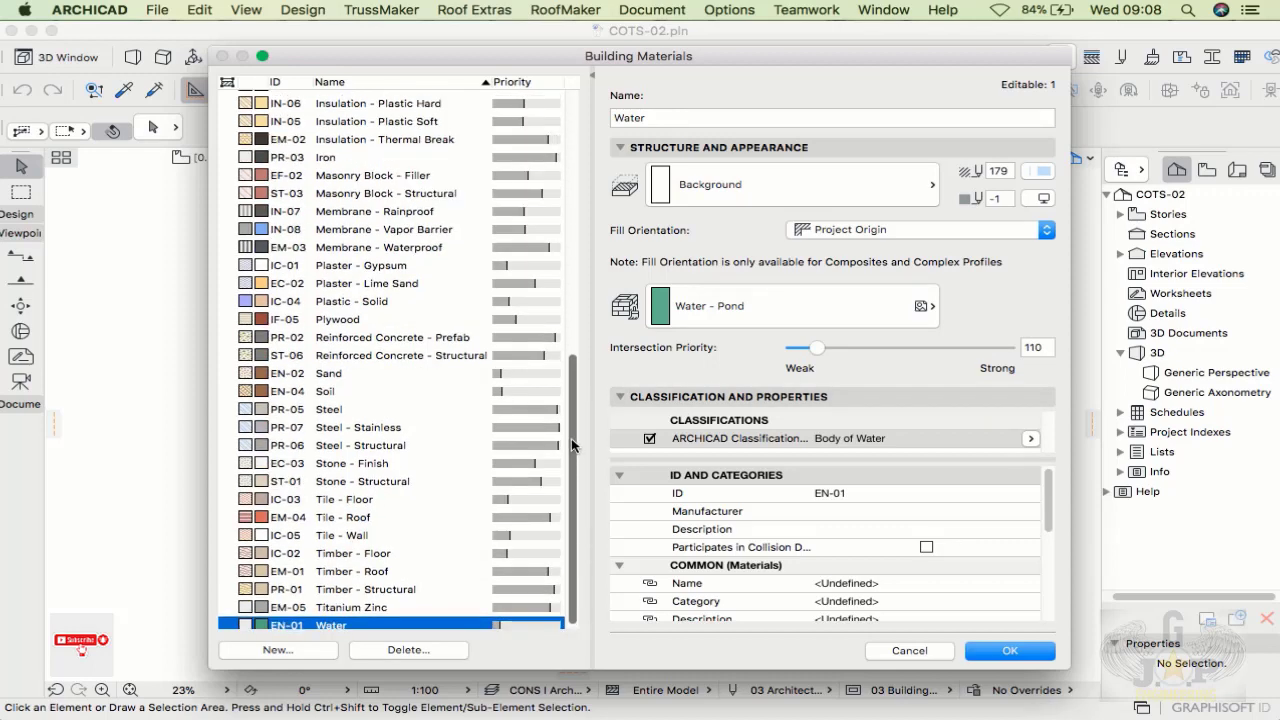
left_click_drag(571, 438, 577, 177)
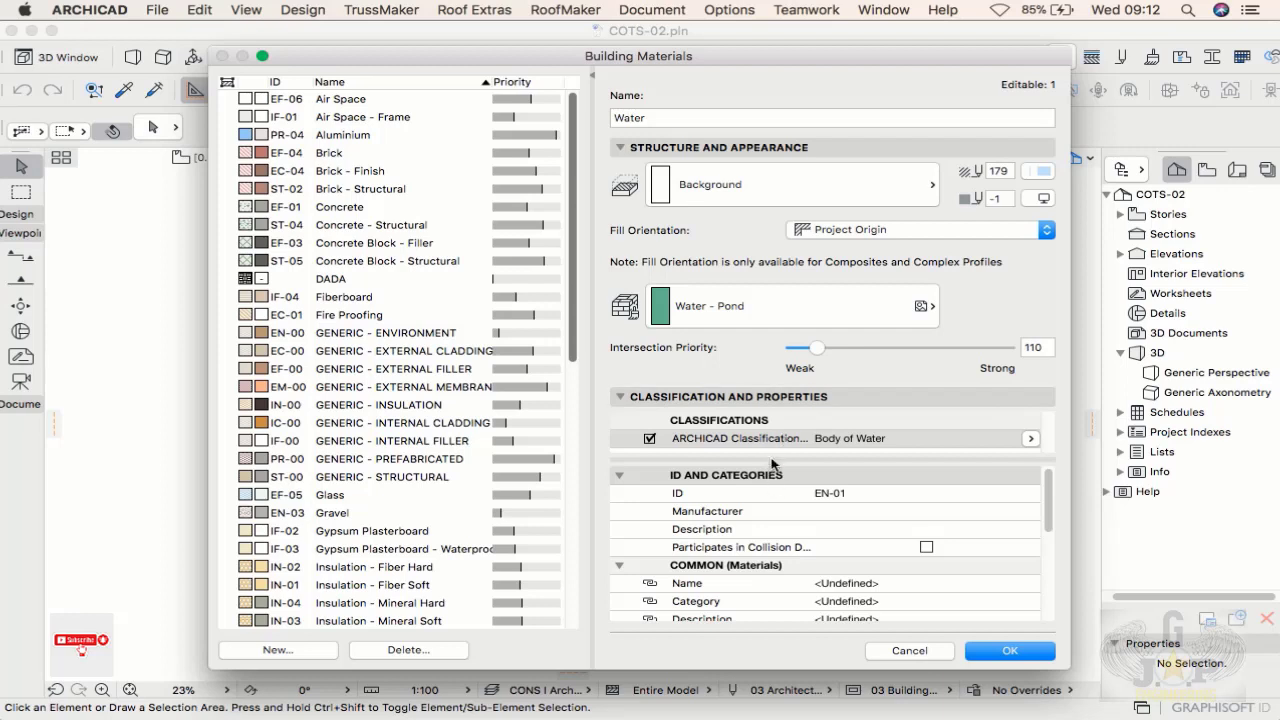
Step: Examine the Water material's ID, categories and physical properties
scroll(806, 526, "down", 5)
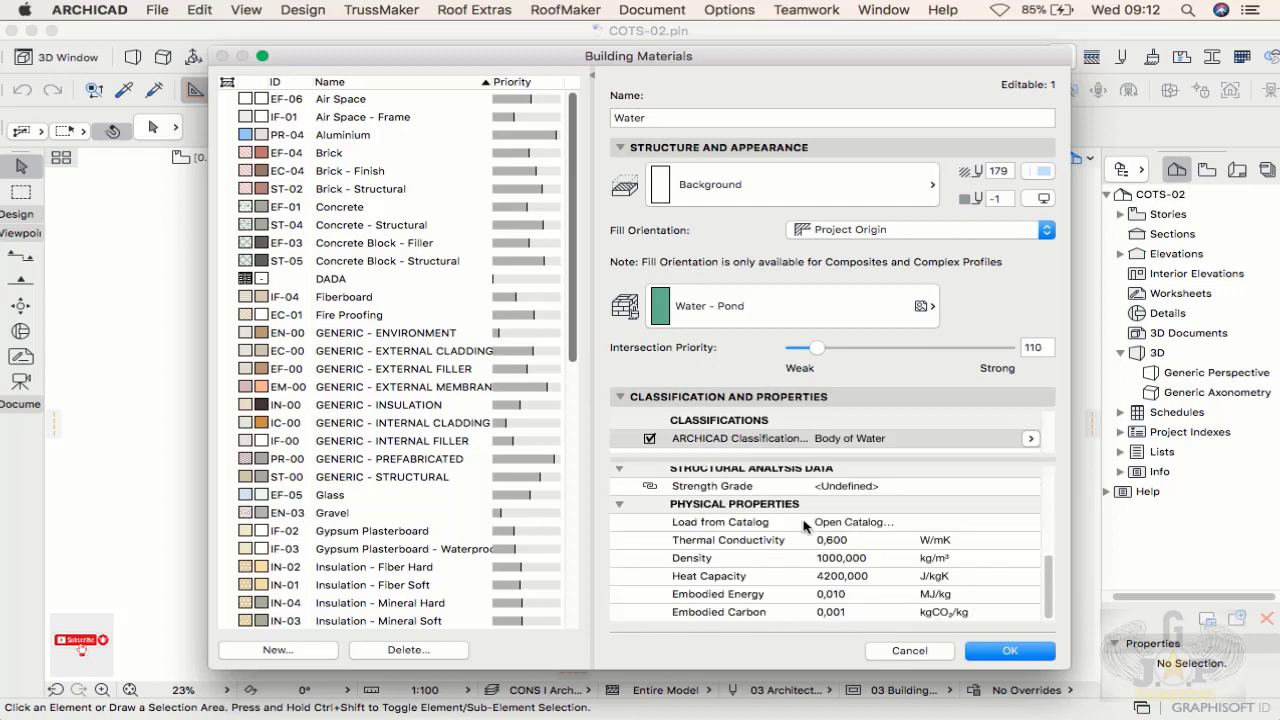
scroll(806, 526, "up", 5)
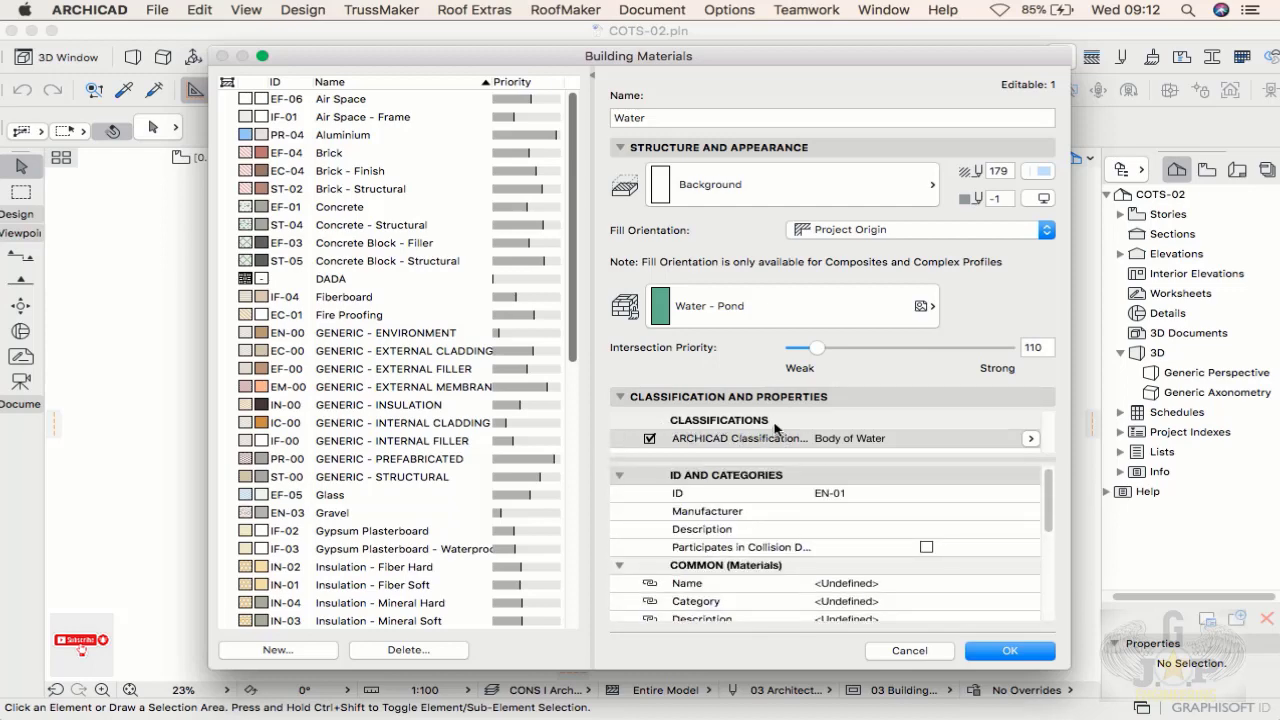
scroll(773, 479, "down", 5)
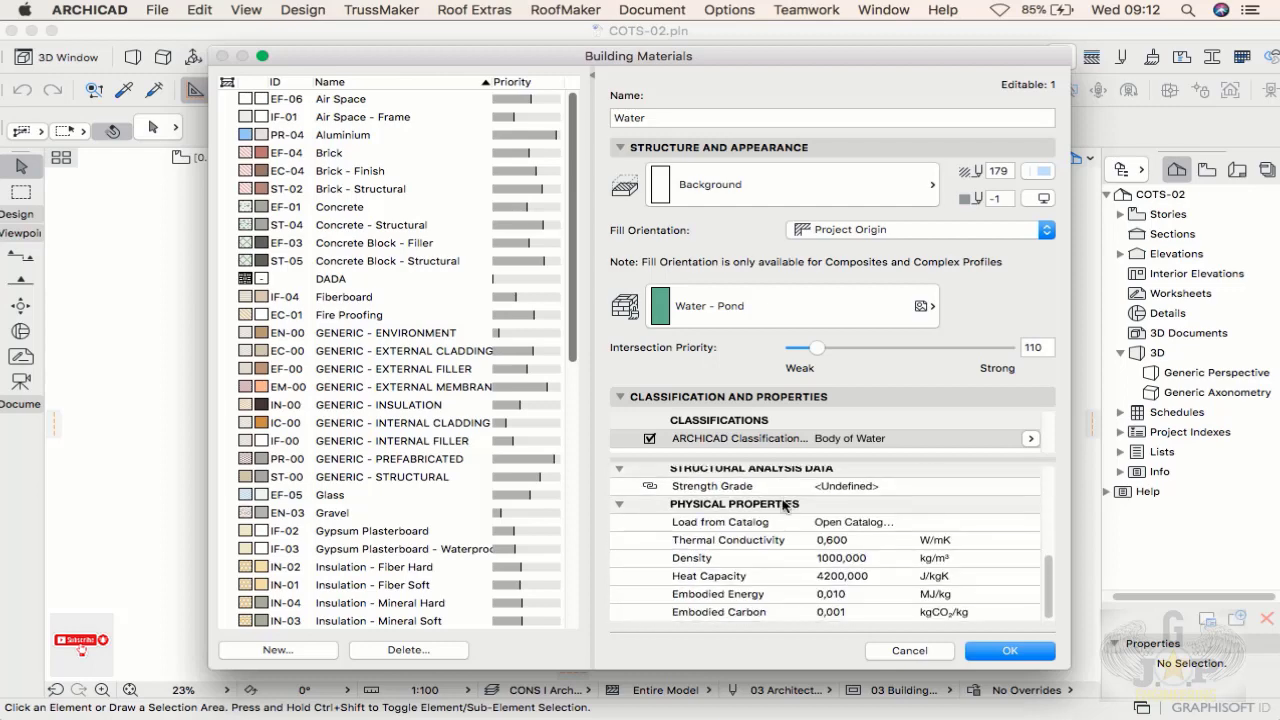
scroll(783, 507, "up", 5)
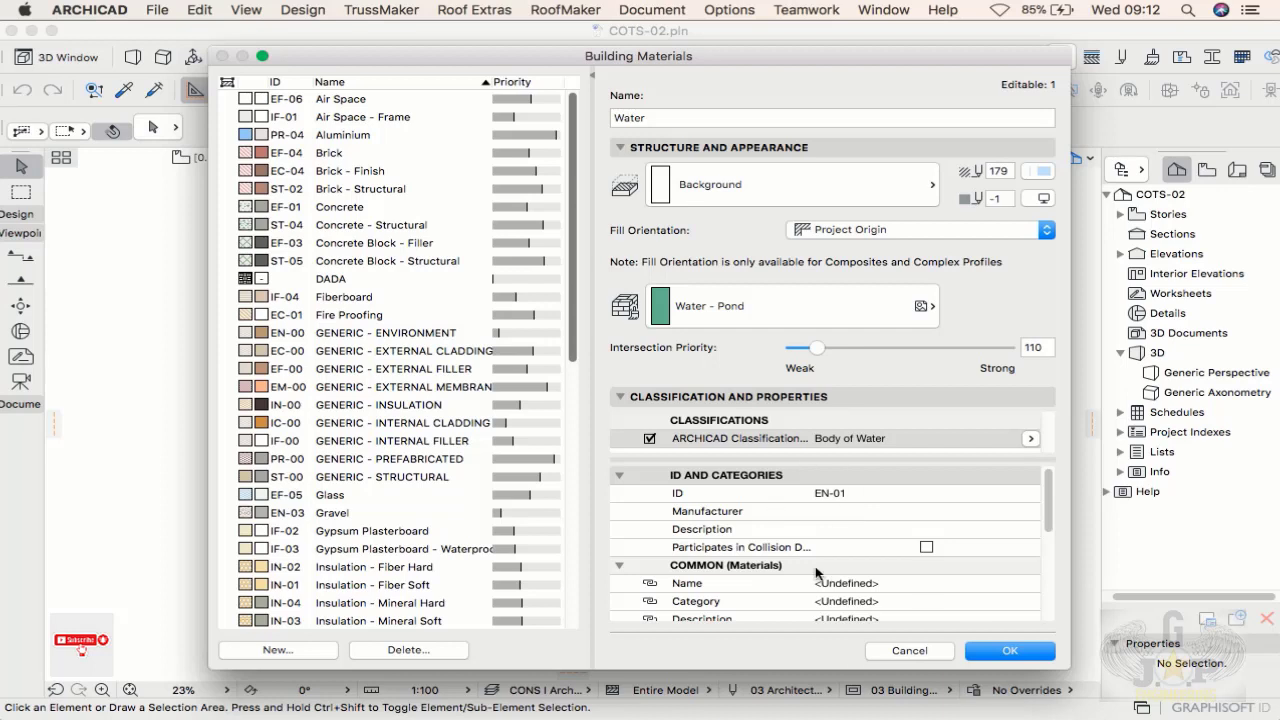
Step: Close the Building Materials settings without saving and detach the Toolbox as a floating palette with its Design group expanded
left_click(909, 651)
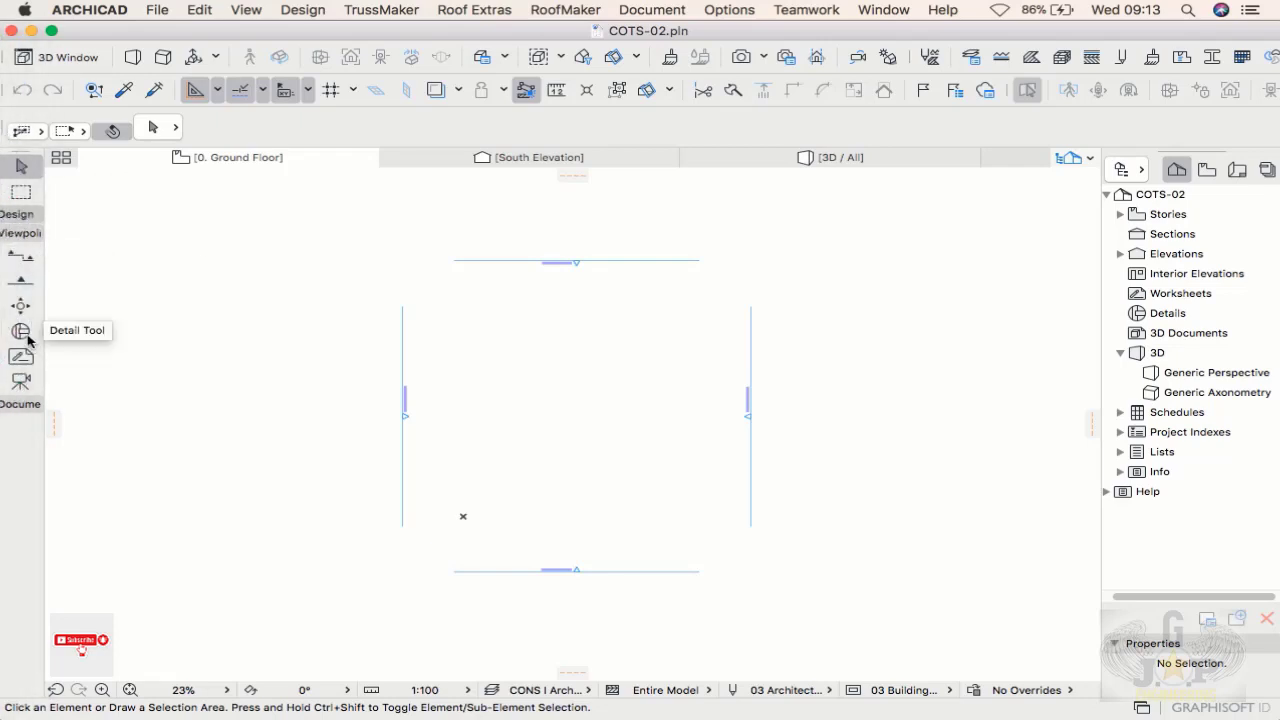
left_click(9, 217)
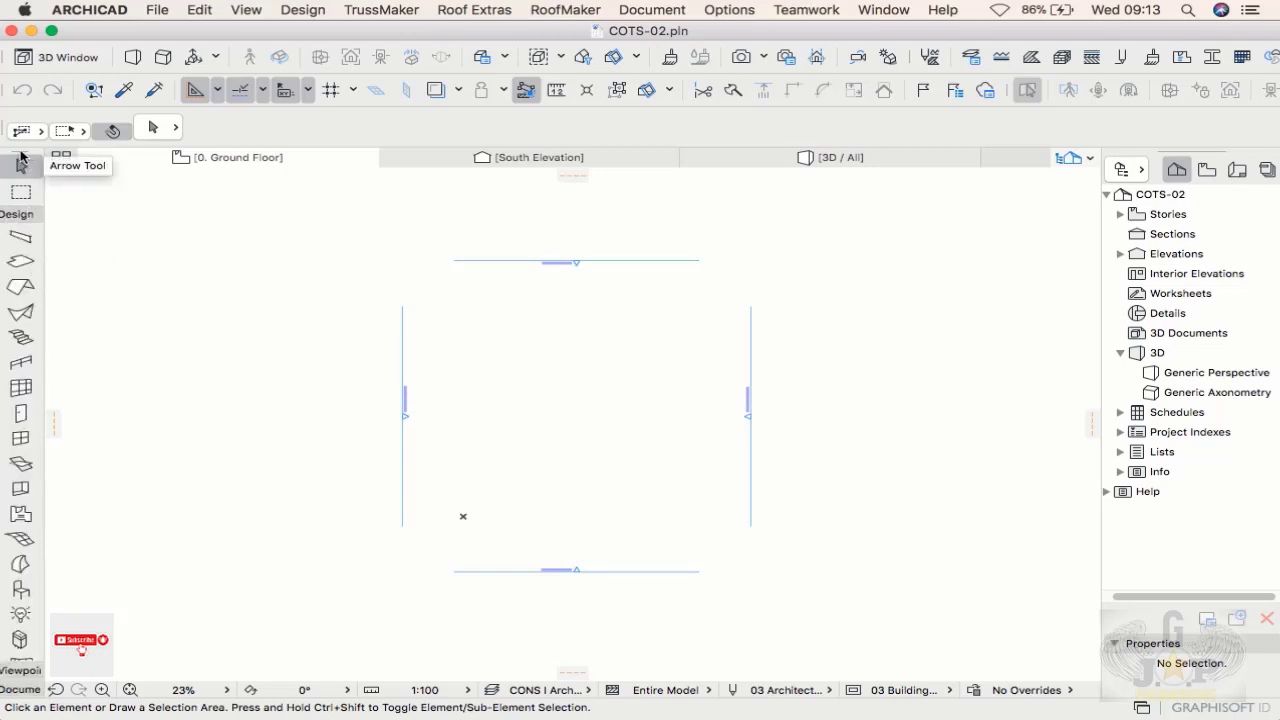
left_click_drag(22, 157, 598, 65)
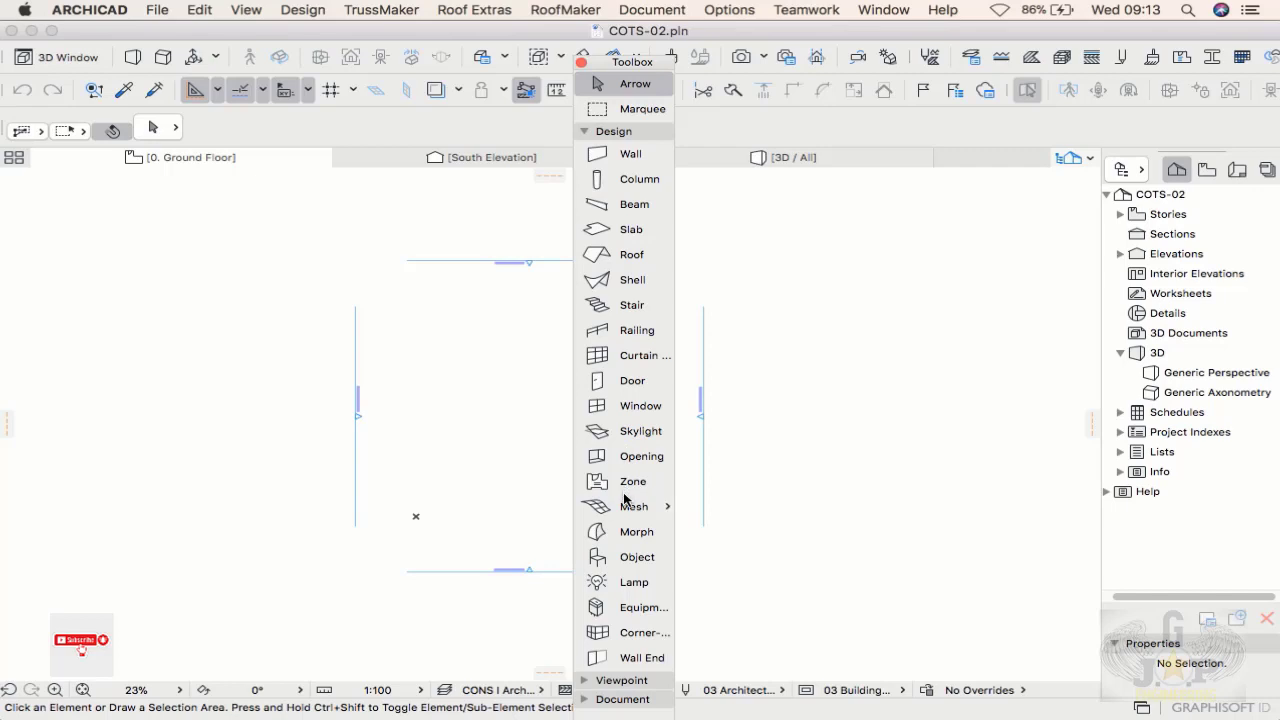
Step: Examine the floating Toolbox's Viewpoint group, moving the palette up and collapsing the group so the whole Design group fits
left_click(584, 681)
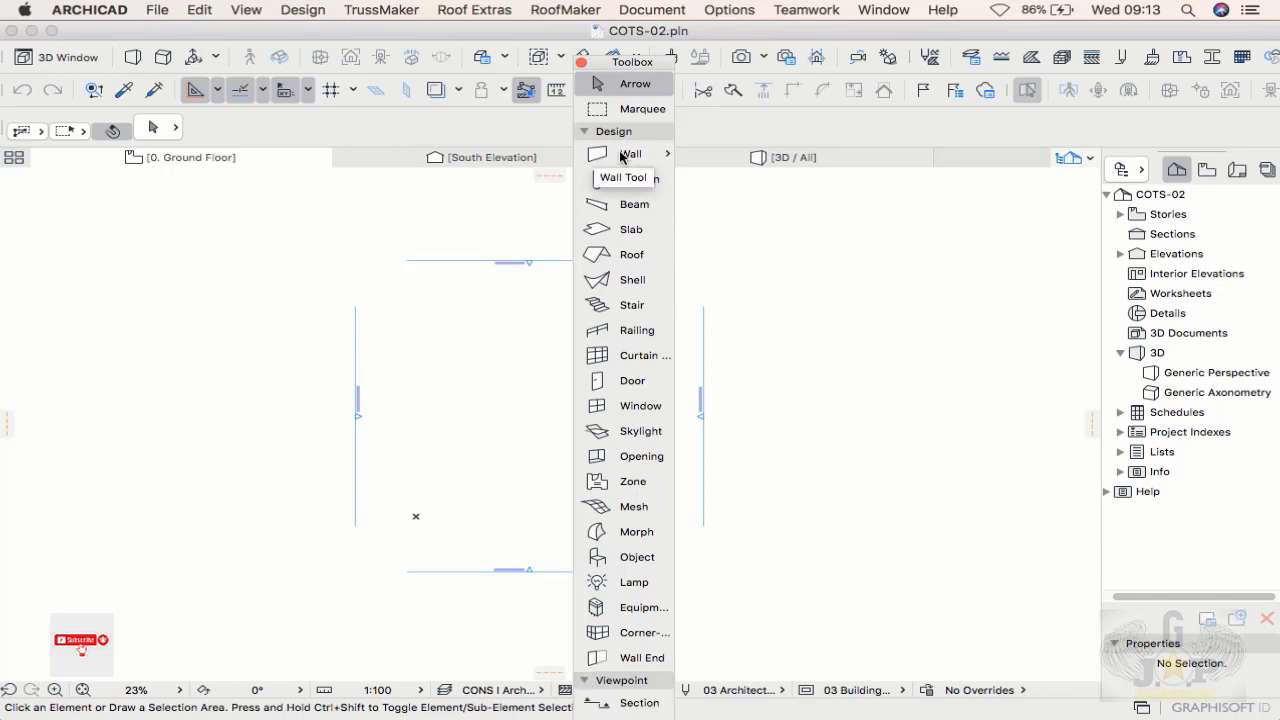
left_click_drag(609, 73, 601, 37)
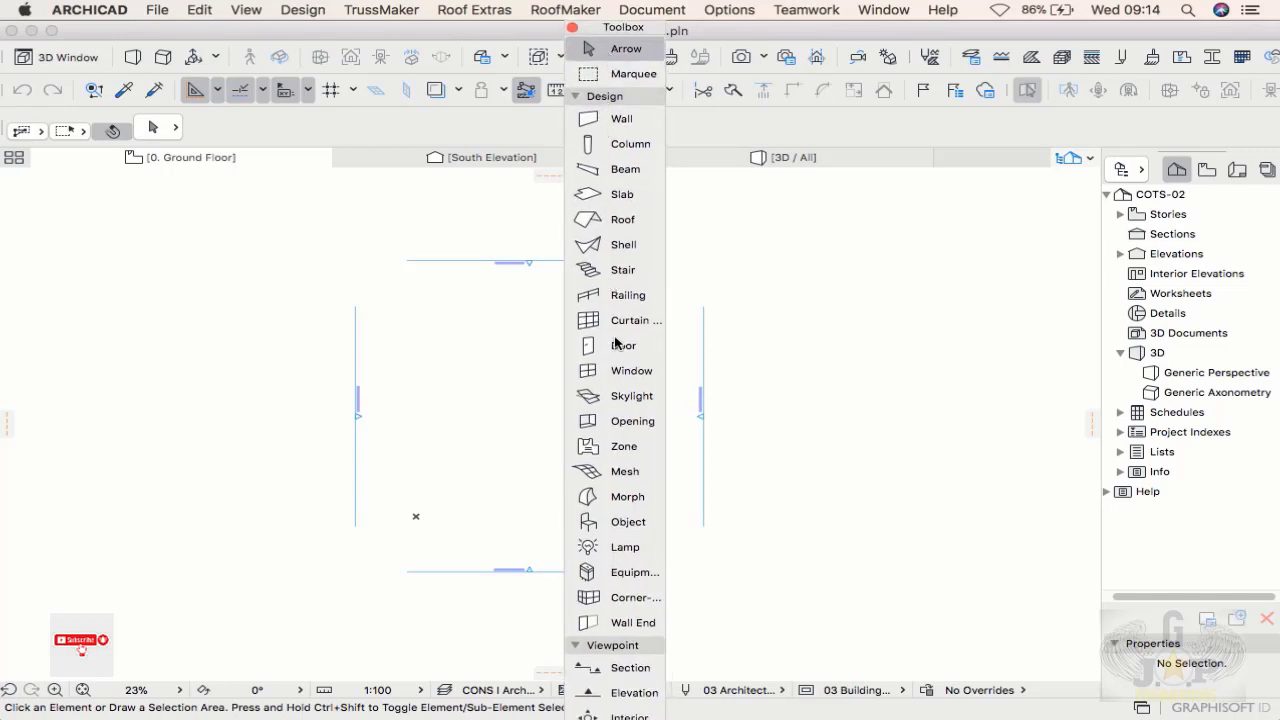
left_click(598, 646)
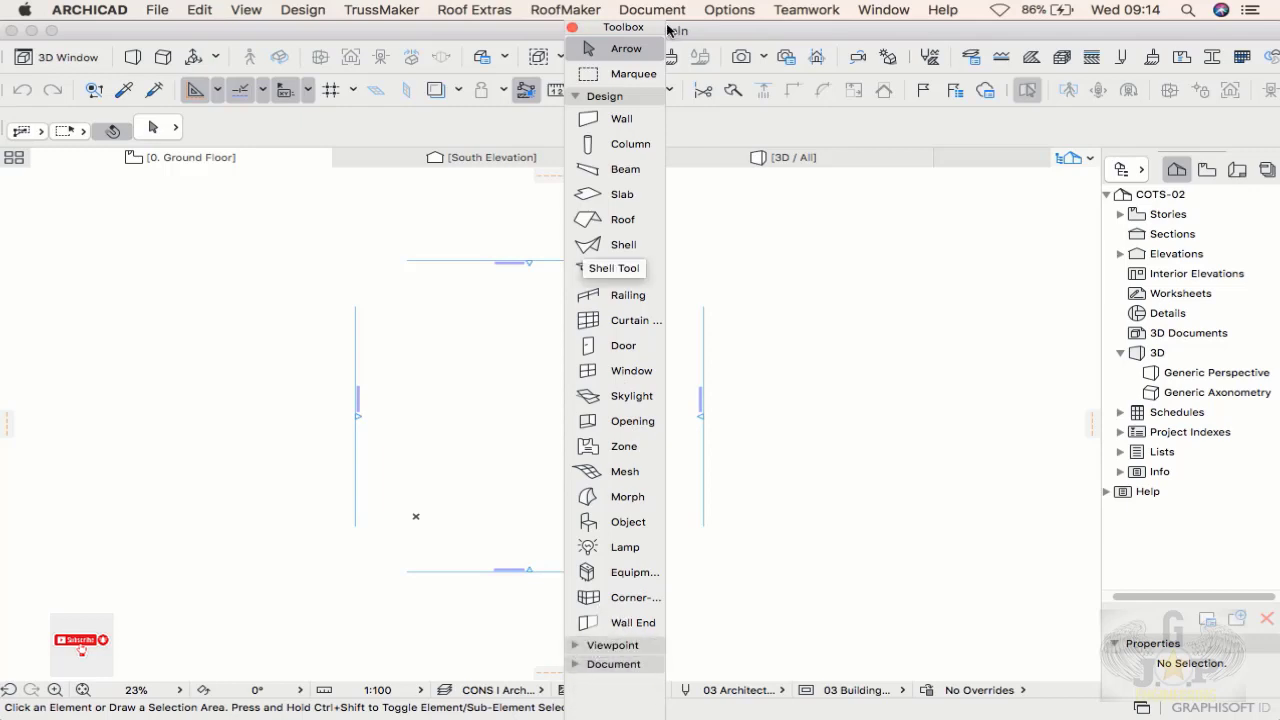
left_click_drag(616, 30, 611, 35)
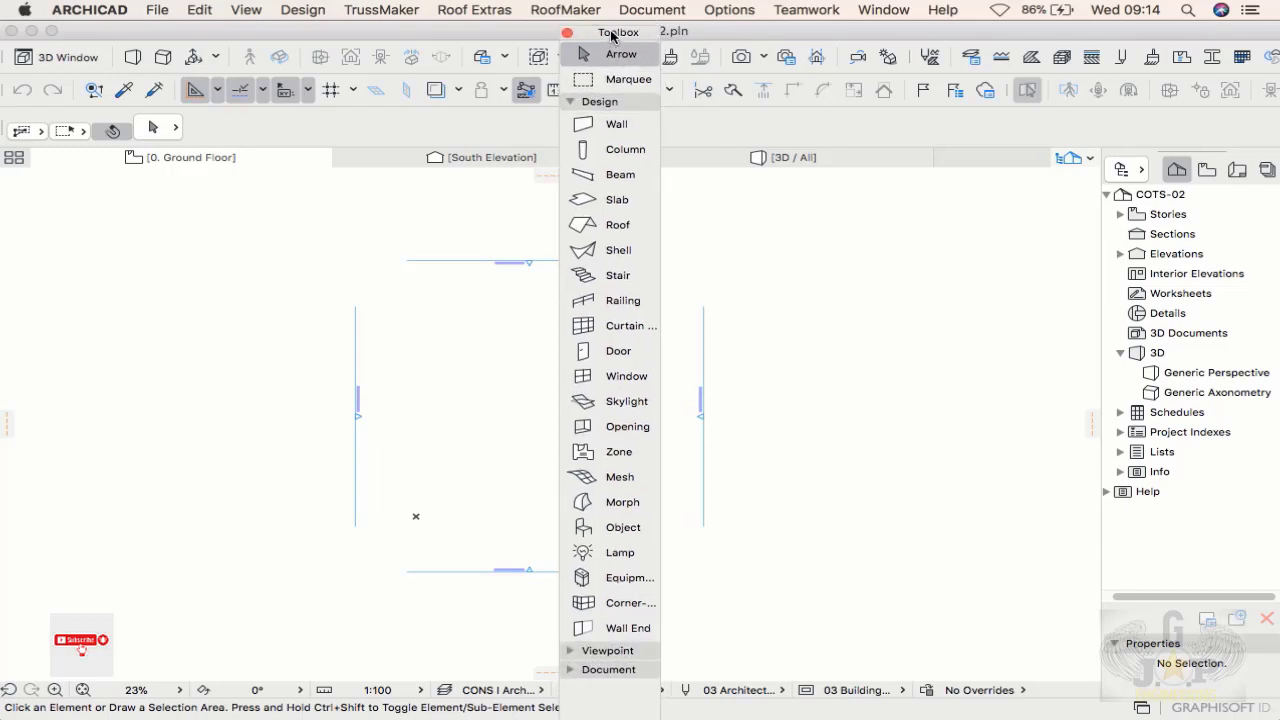
Step: Collapse the Design group and examine the dimensioning, annotation and drafting tools in the Toolbox's Document group
left_click(575, 104)
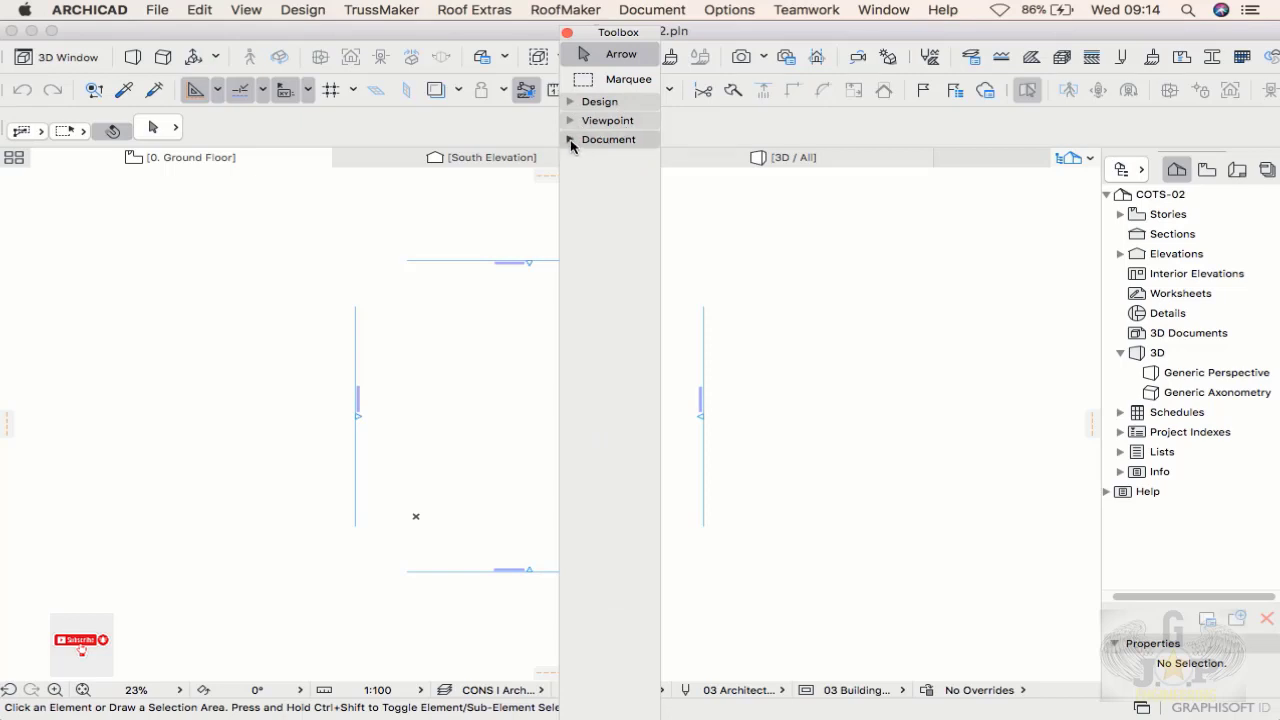
left_click(570, 140)
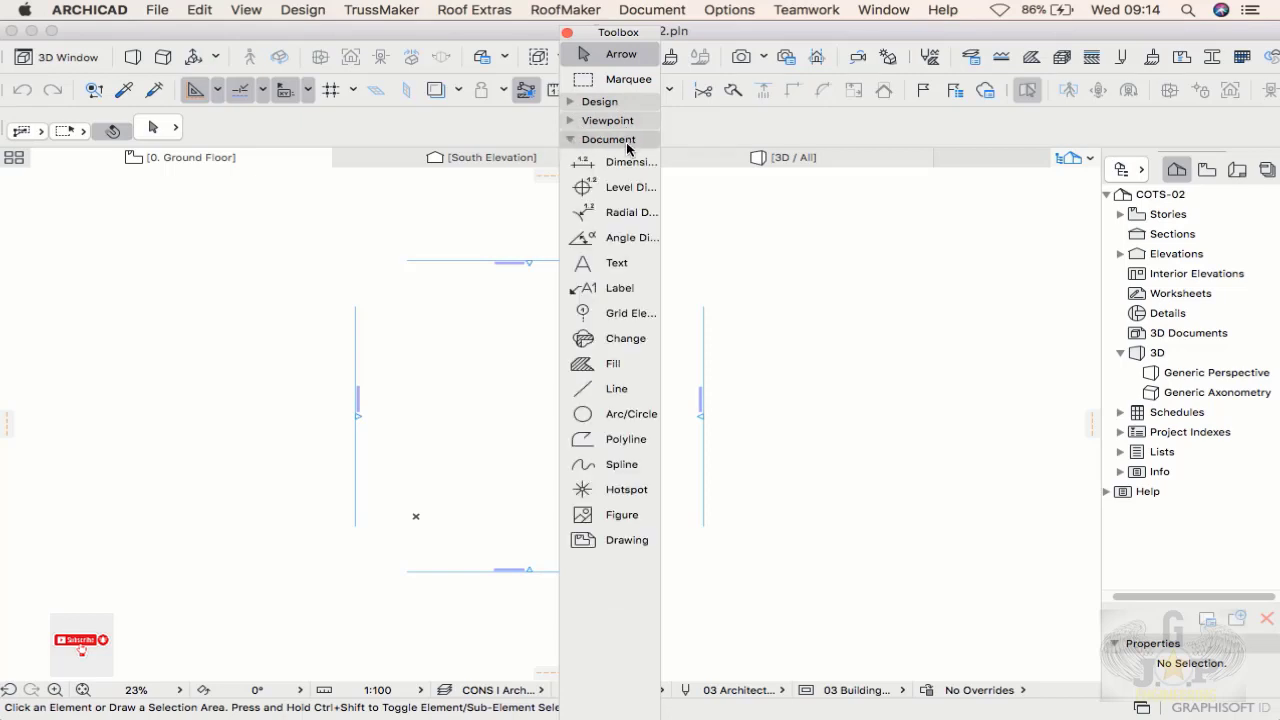
left_click(573, 140)
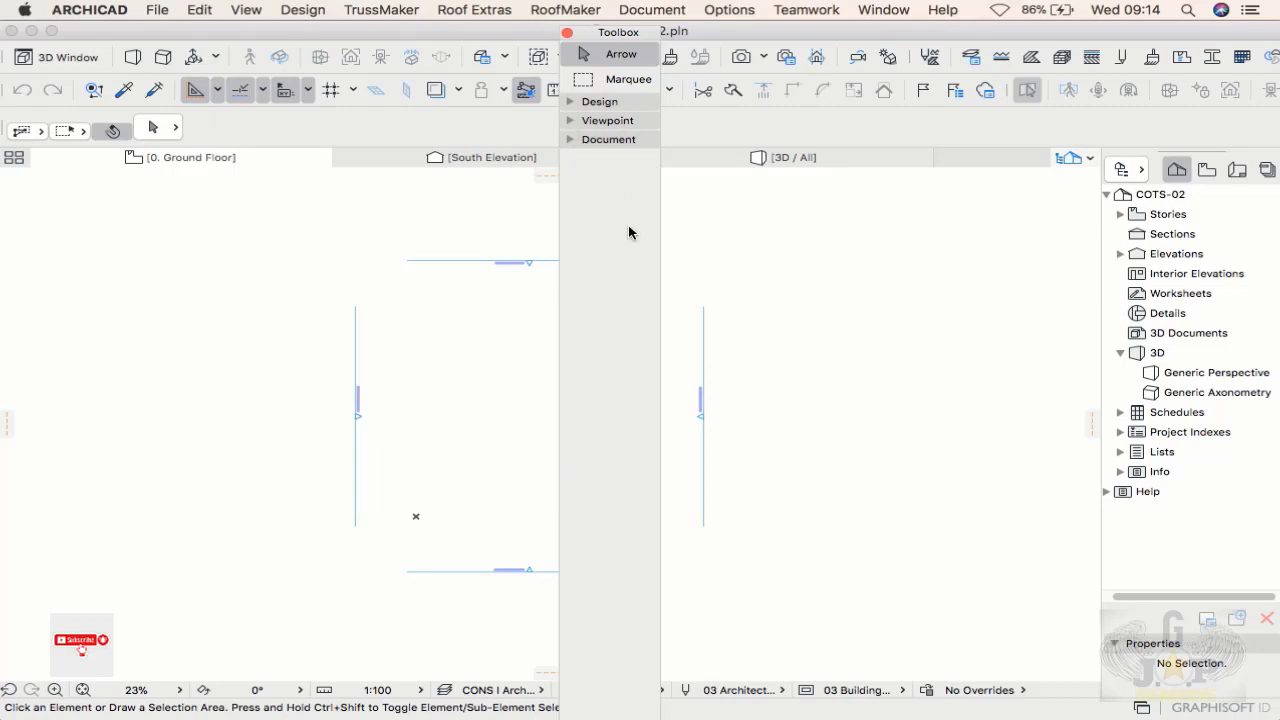
left_click(572, 140)
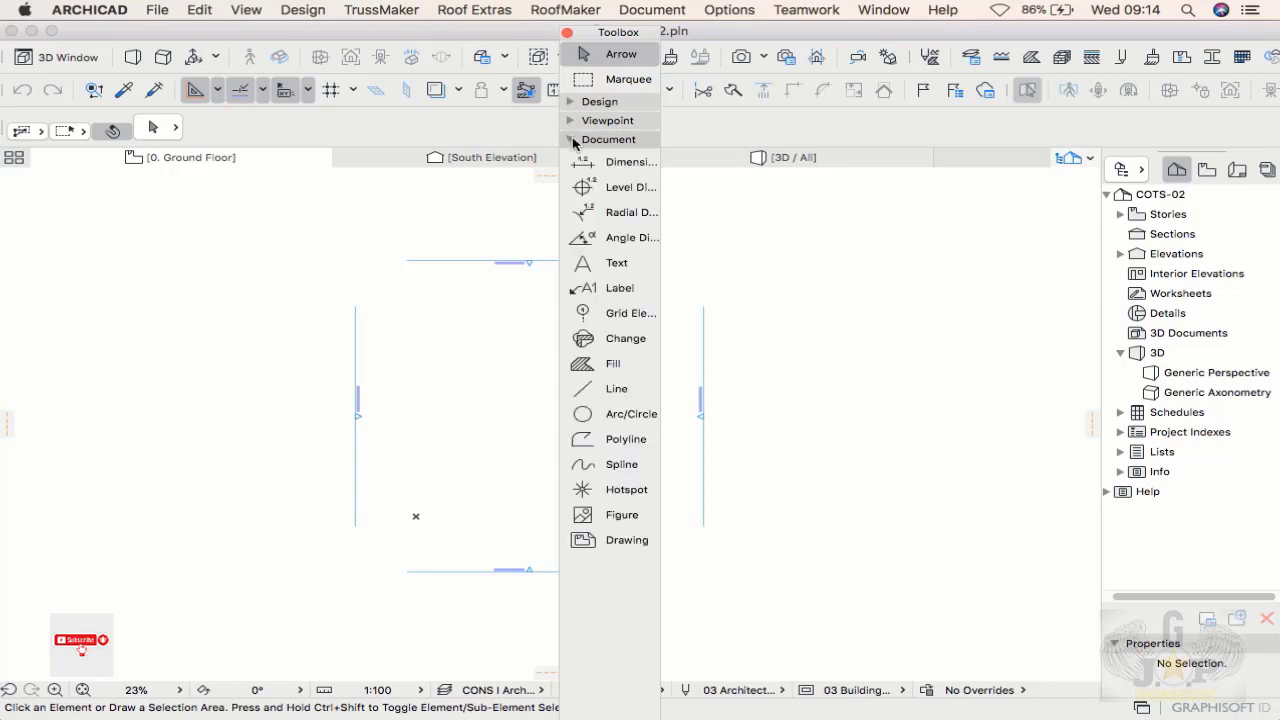
left_click(573, 140)
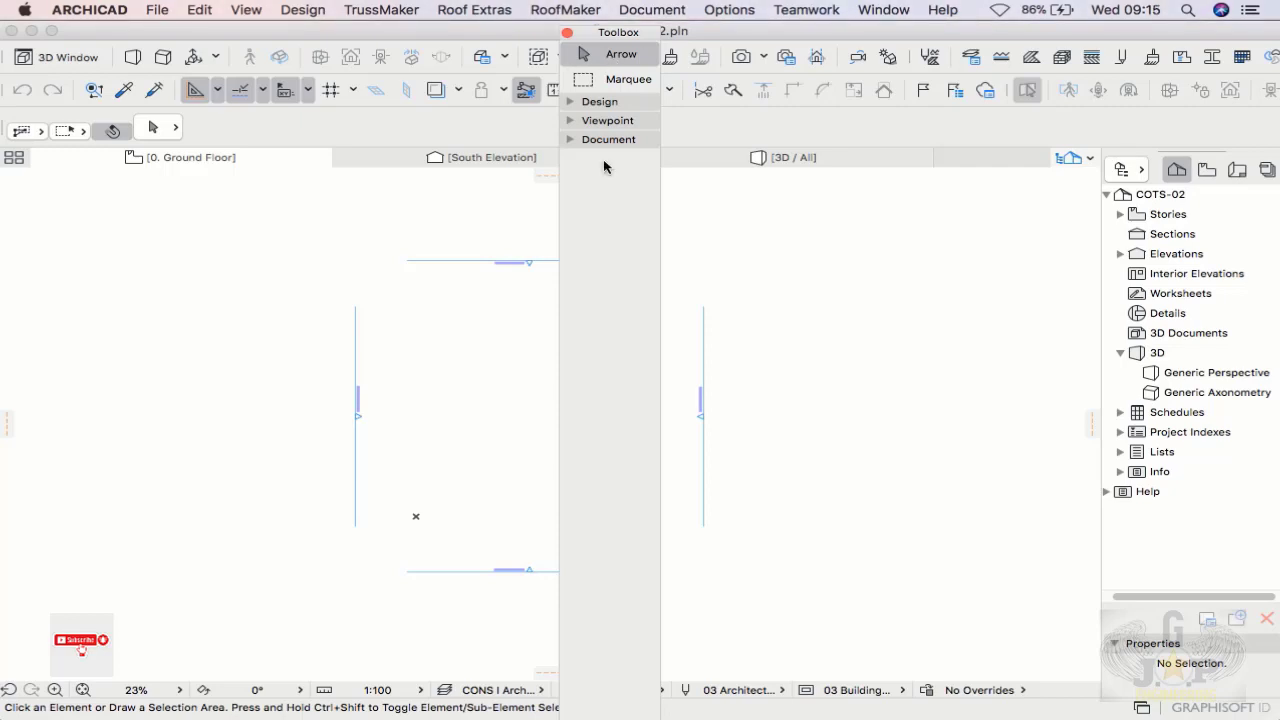
Step: Activate the Wall tool from the Design group and move the floating Toolbox aside to view the wall's default settings
left_click(569, 104)
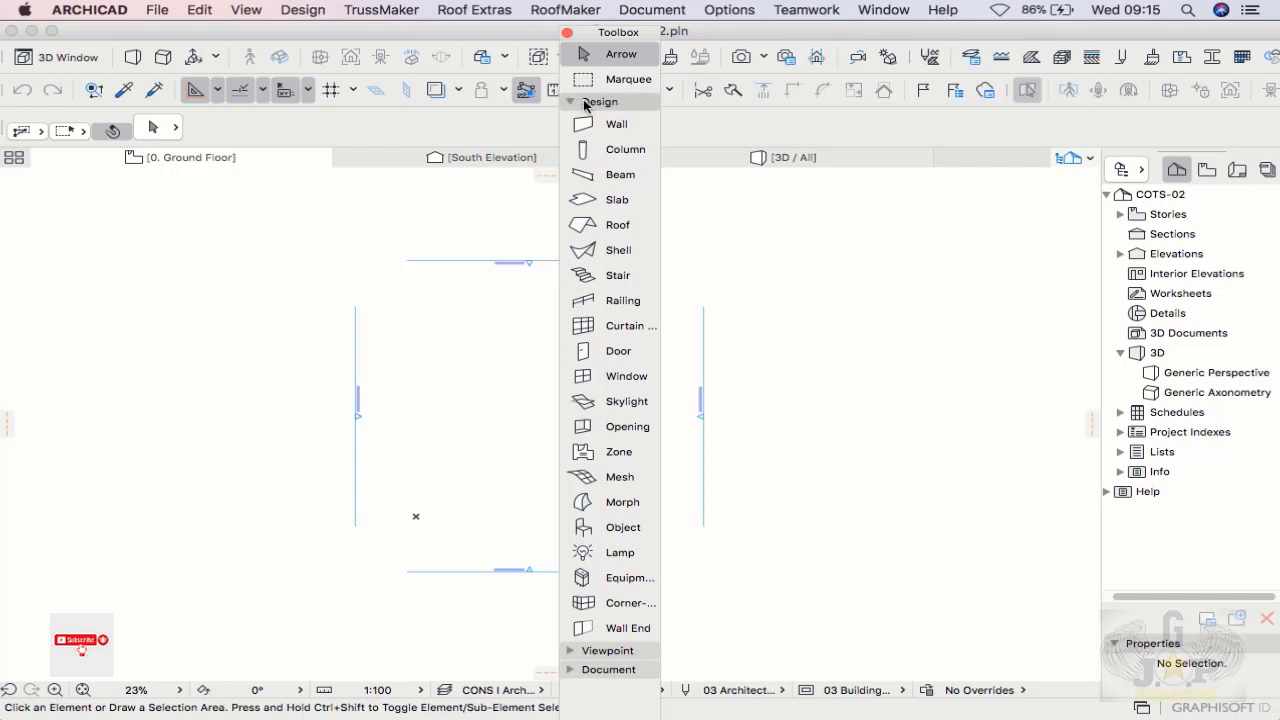
left_click(573, 103)
left_click(573, 103)
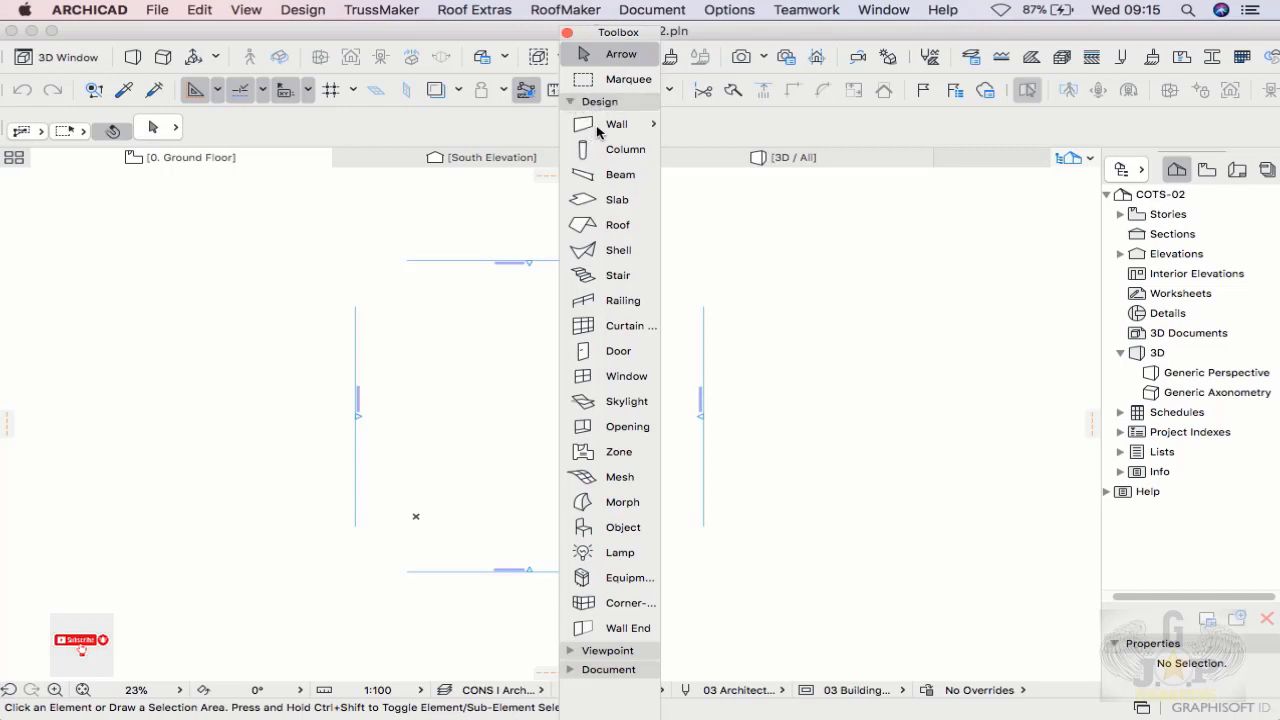
left_click(653, 127)
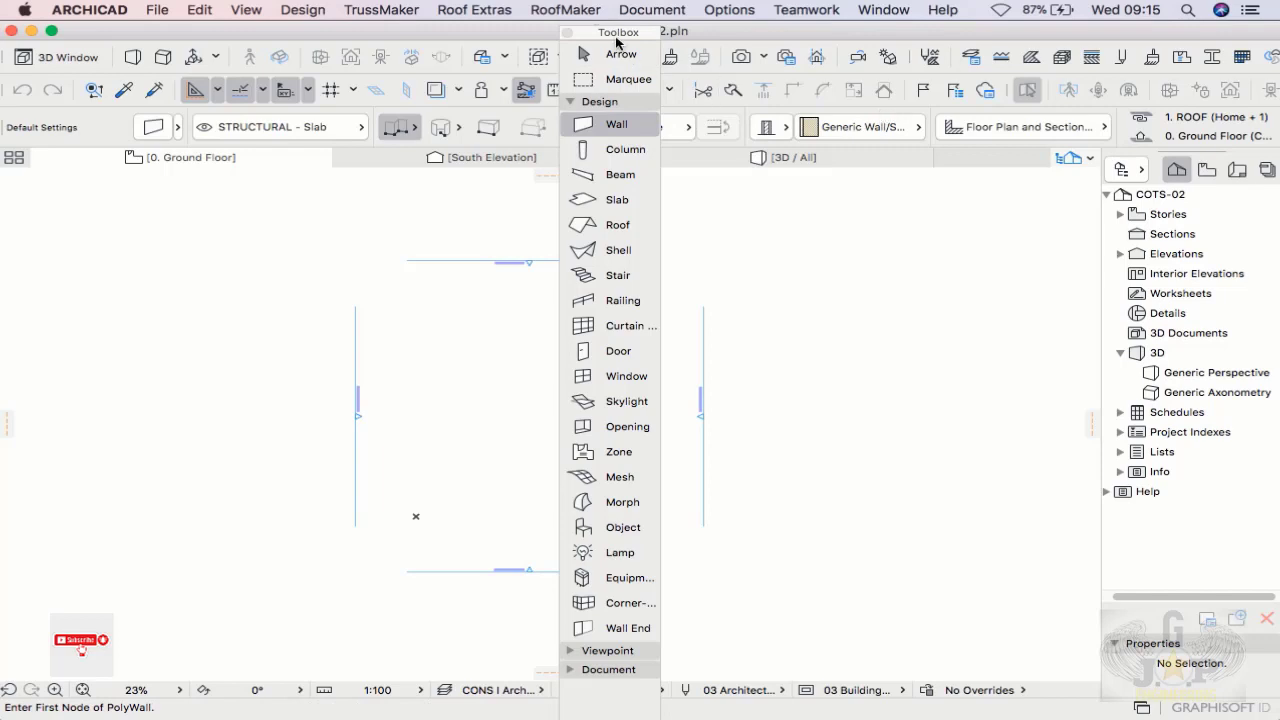
left_click_drag(617, 37, 543, 45)
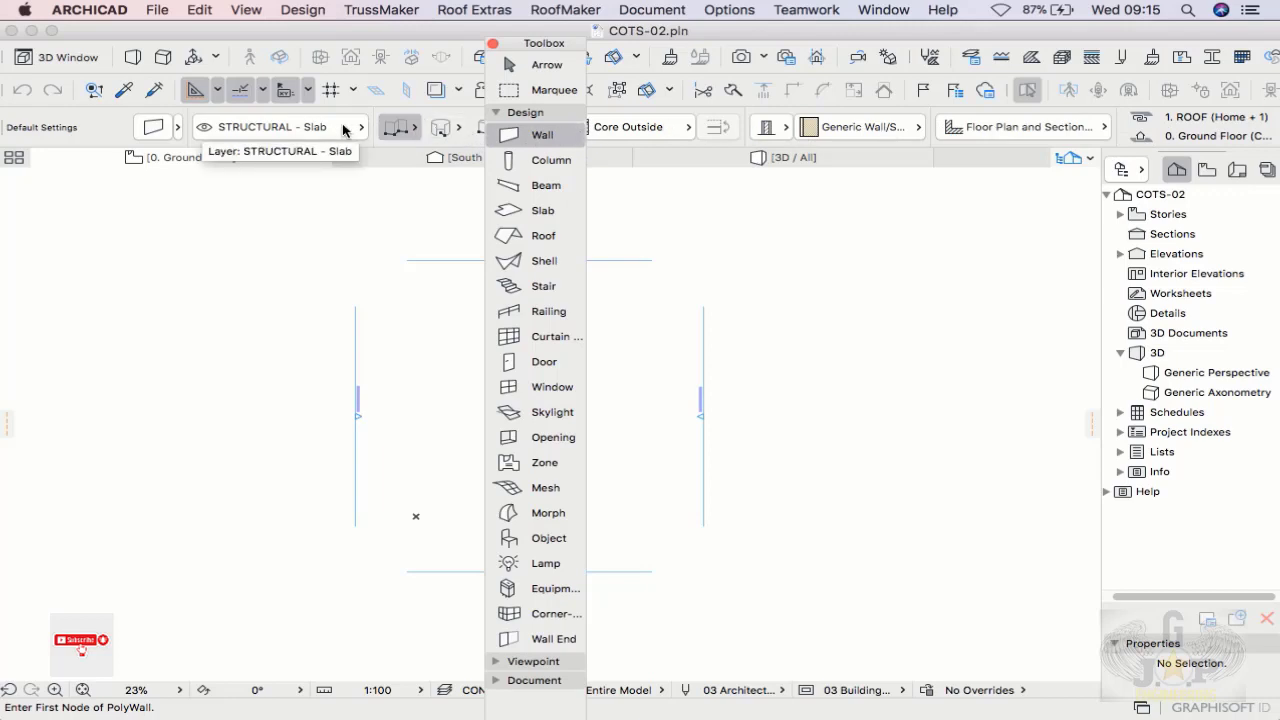
Step: Activate the Column, Beam, Slab, Roof, Shell and Stair tools in turn to compare their default settings
left_click(549, 162)
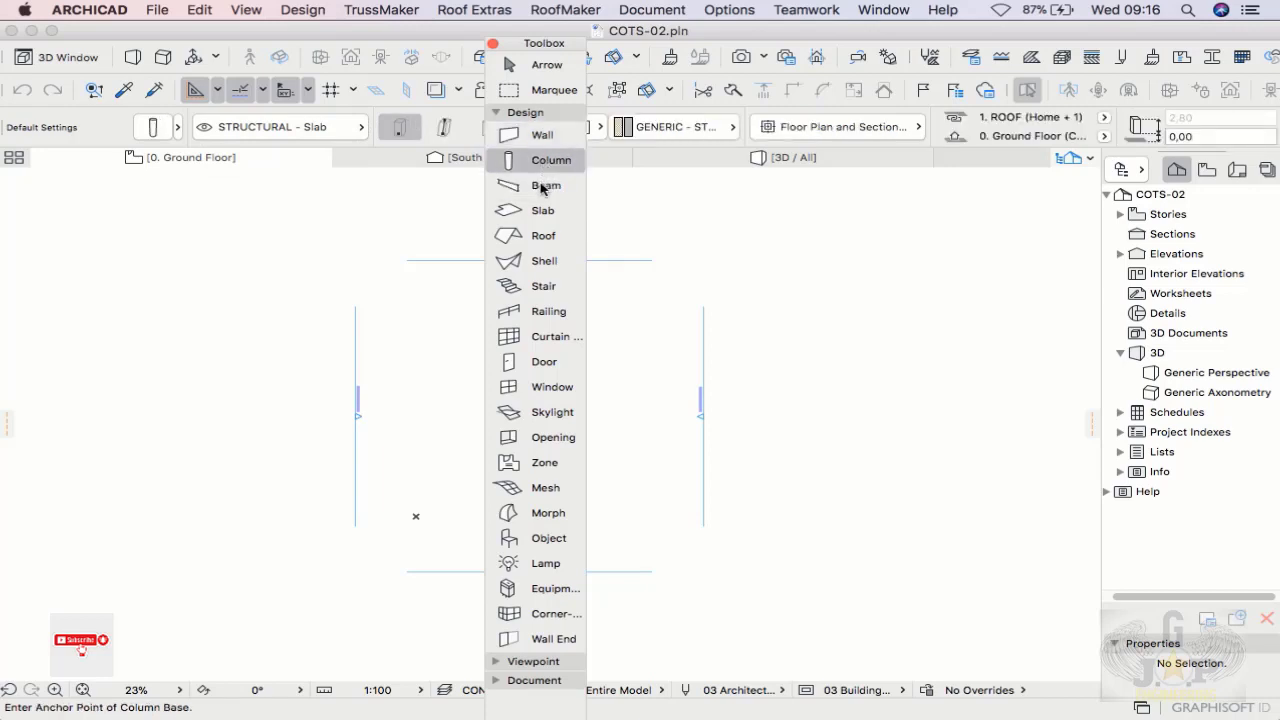
left_click(543, 186)
left_click(541, 210)
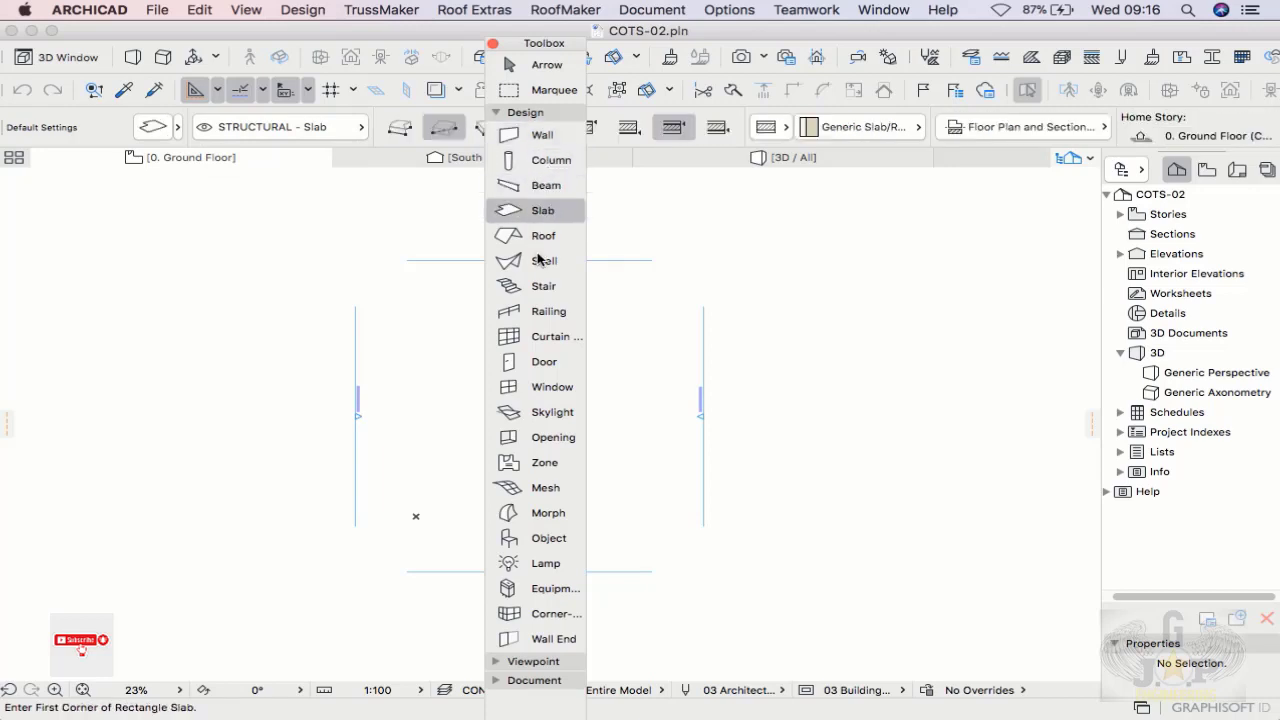
left_click(541, 236)
left_click(544, 266)
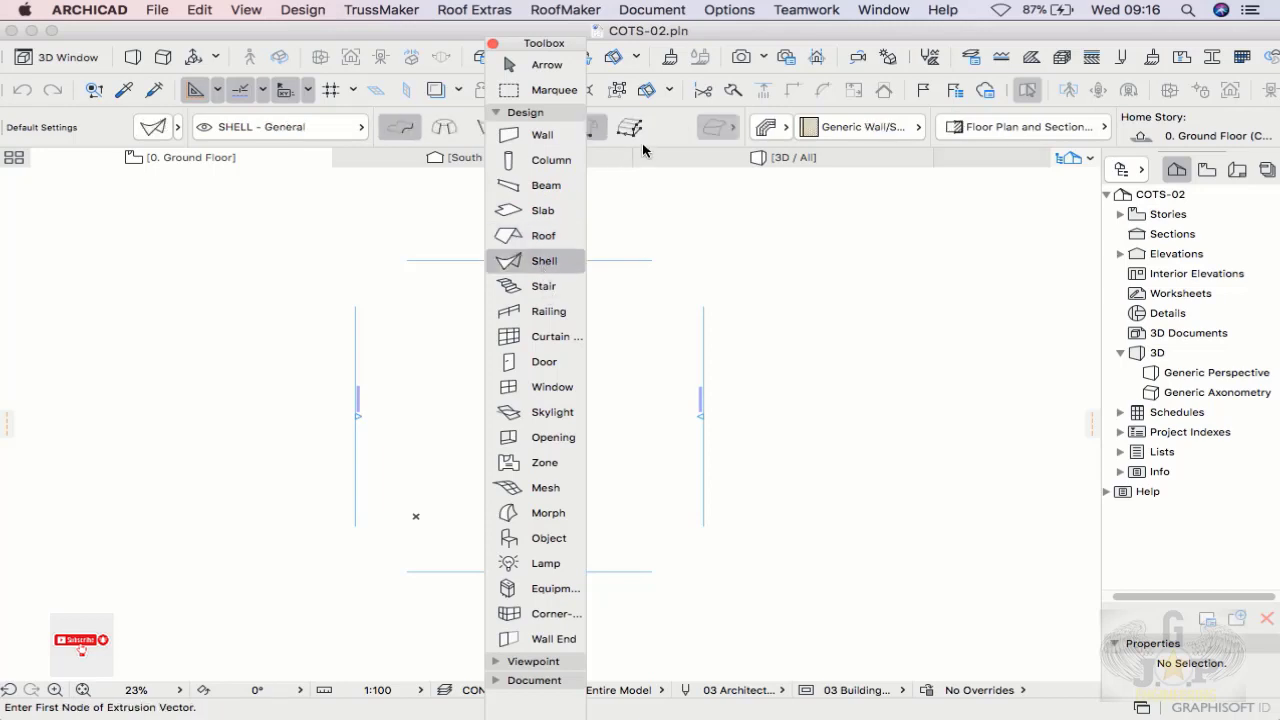
left_click(543, 286)
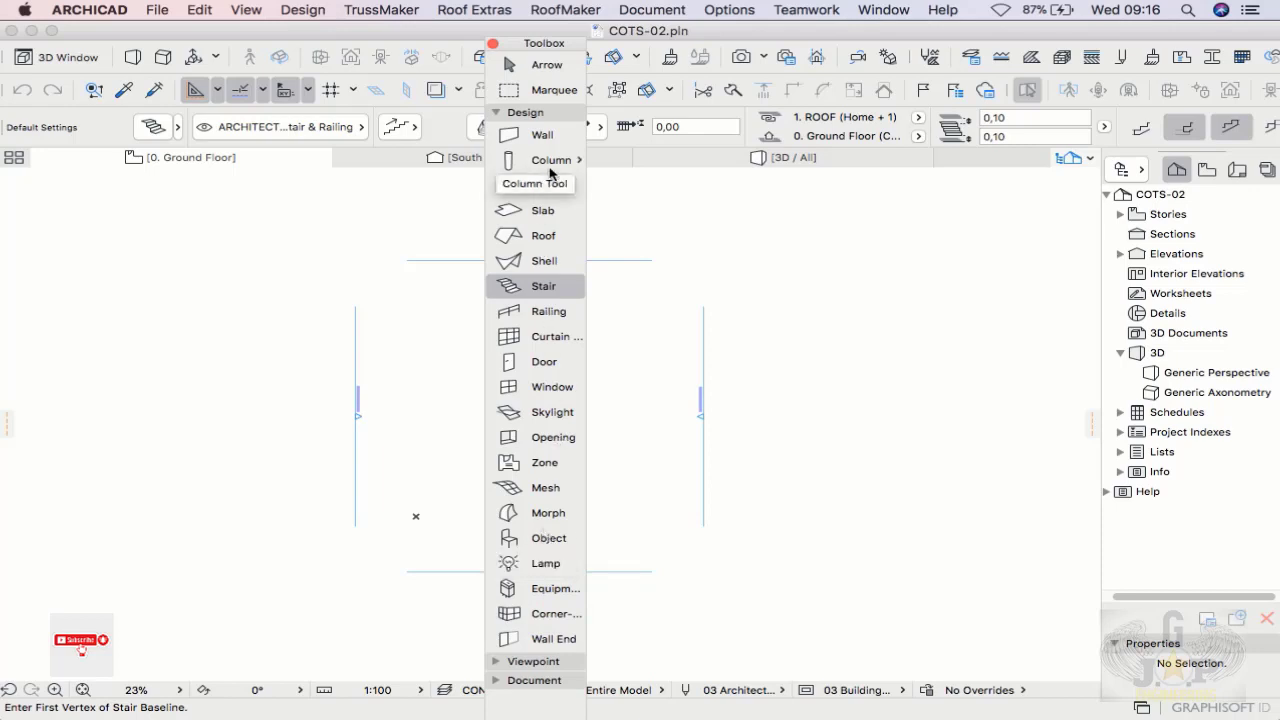
Step: Collapse the Design group and review the tools in the floating Toolbox's Viewpoint and Document groups
left_click(491, 113)
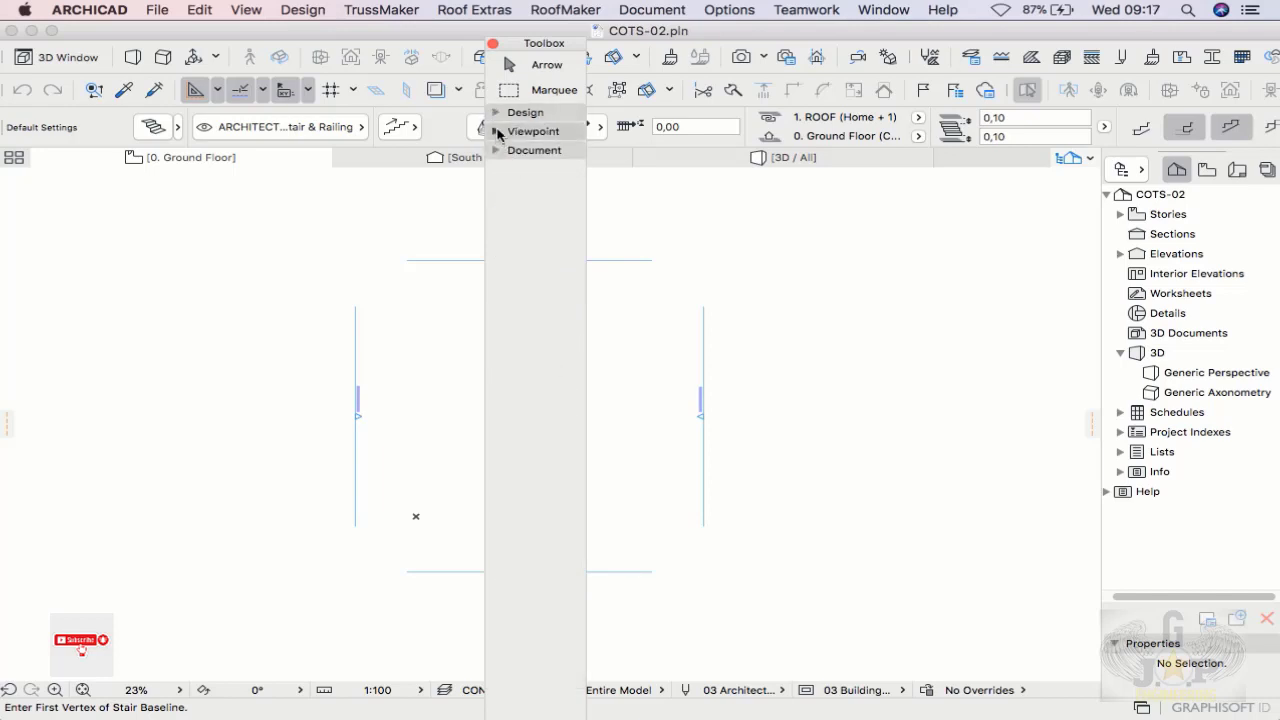
left_click(496, 132)
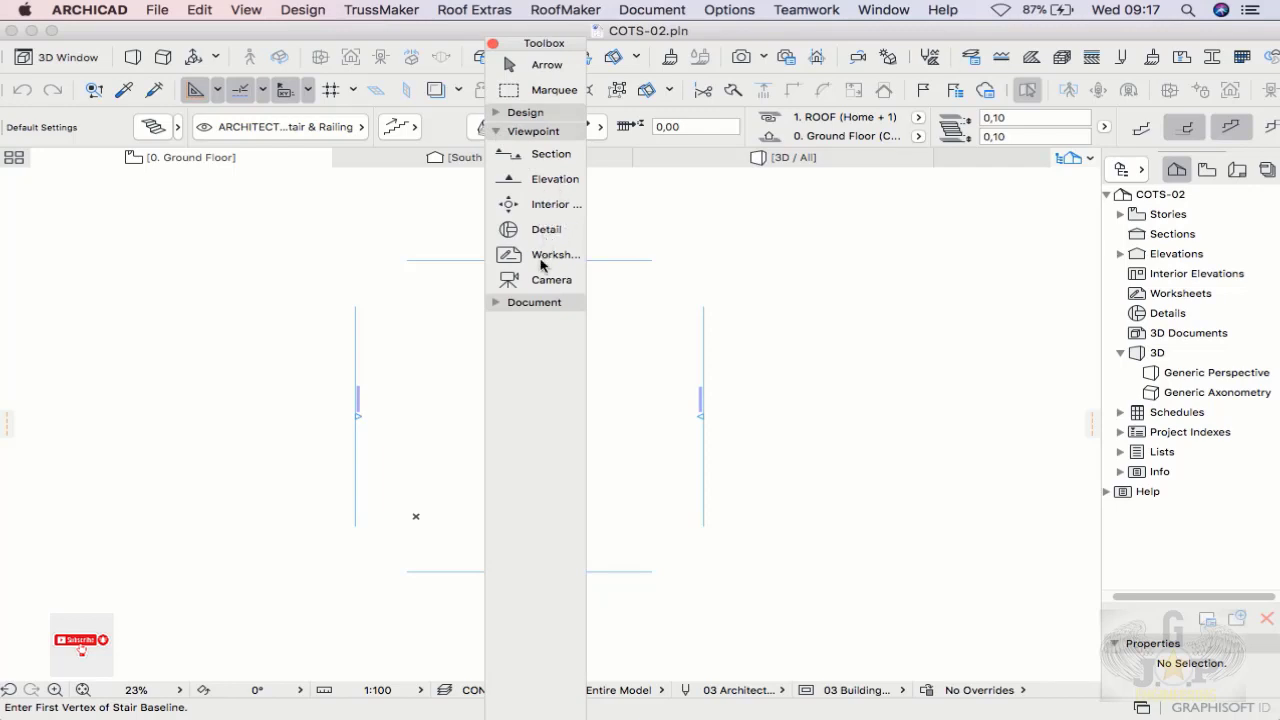
left_click(497, 133)
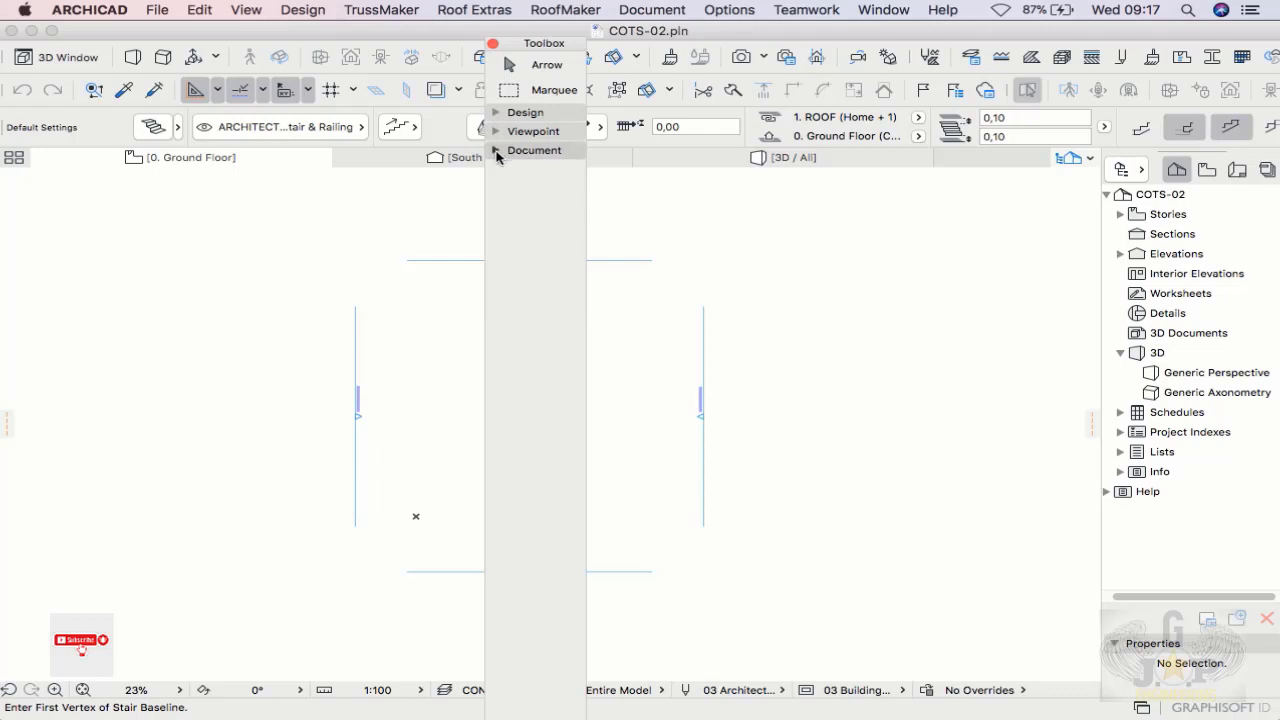
left_click(495, 150)
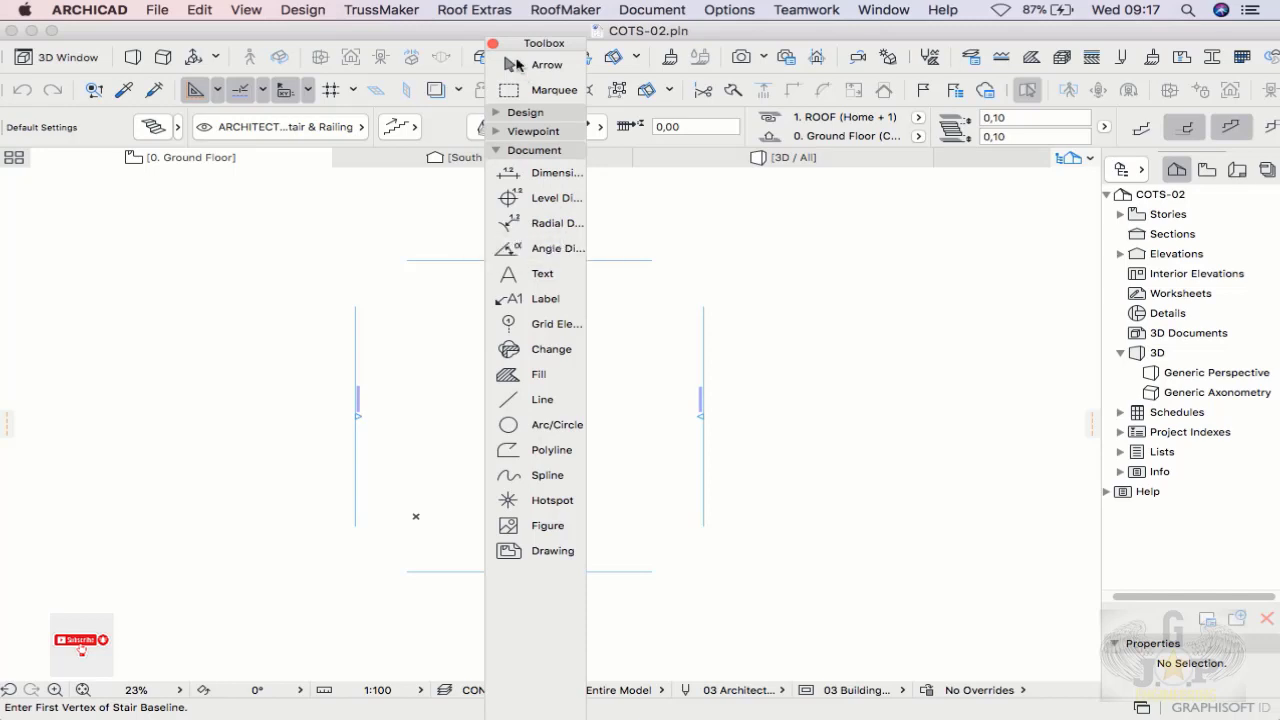
Step: Dock the Toolbox back at the edge of the workspace and expand its Design group from the Wall tool onward
left_click_drag(512, 45, 2, 200)
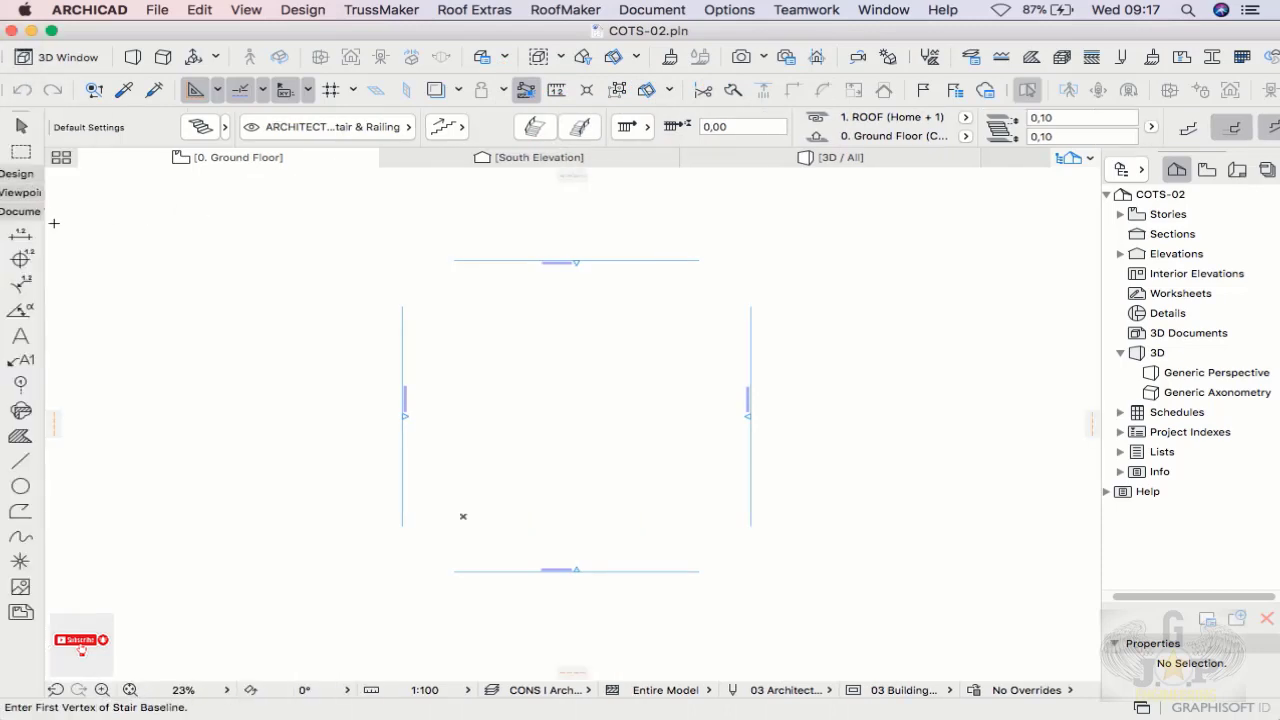
left_click(16, 175)
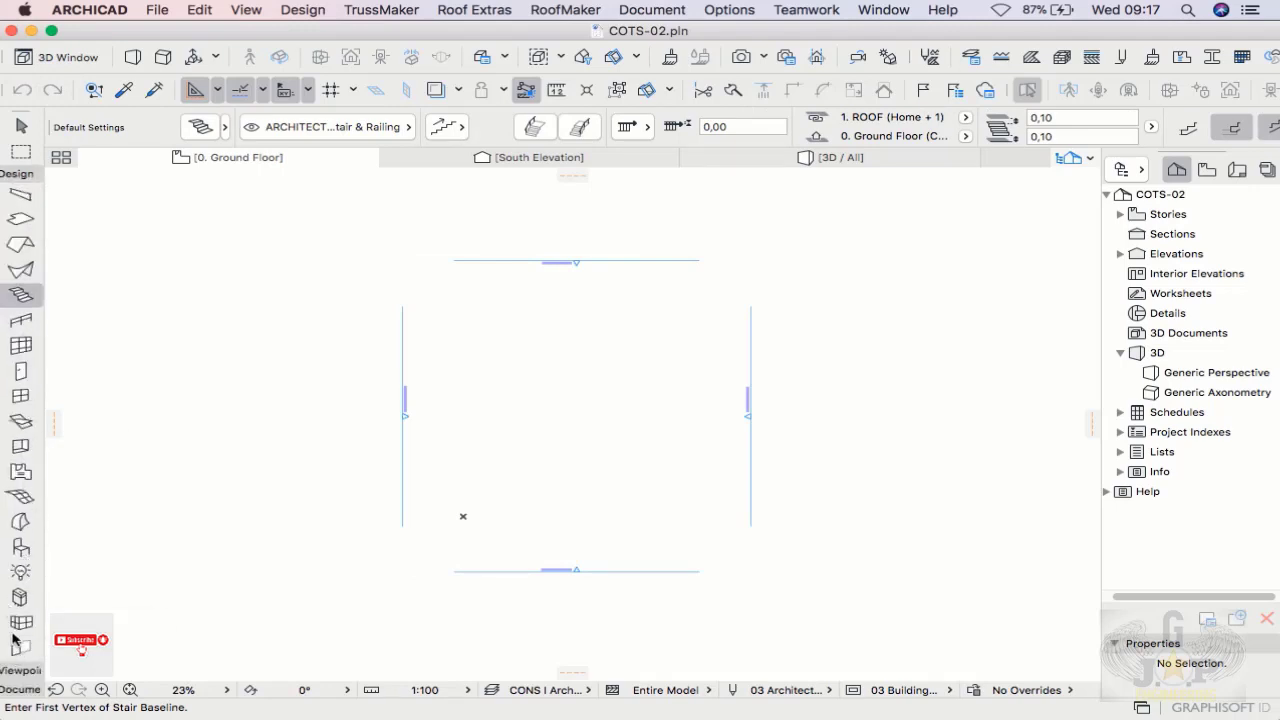
scroll(29, 201, "up", 2)
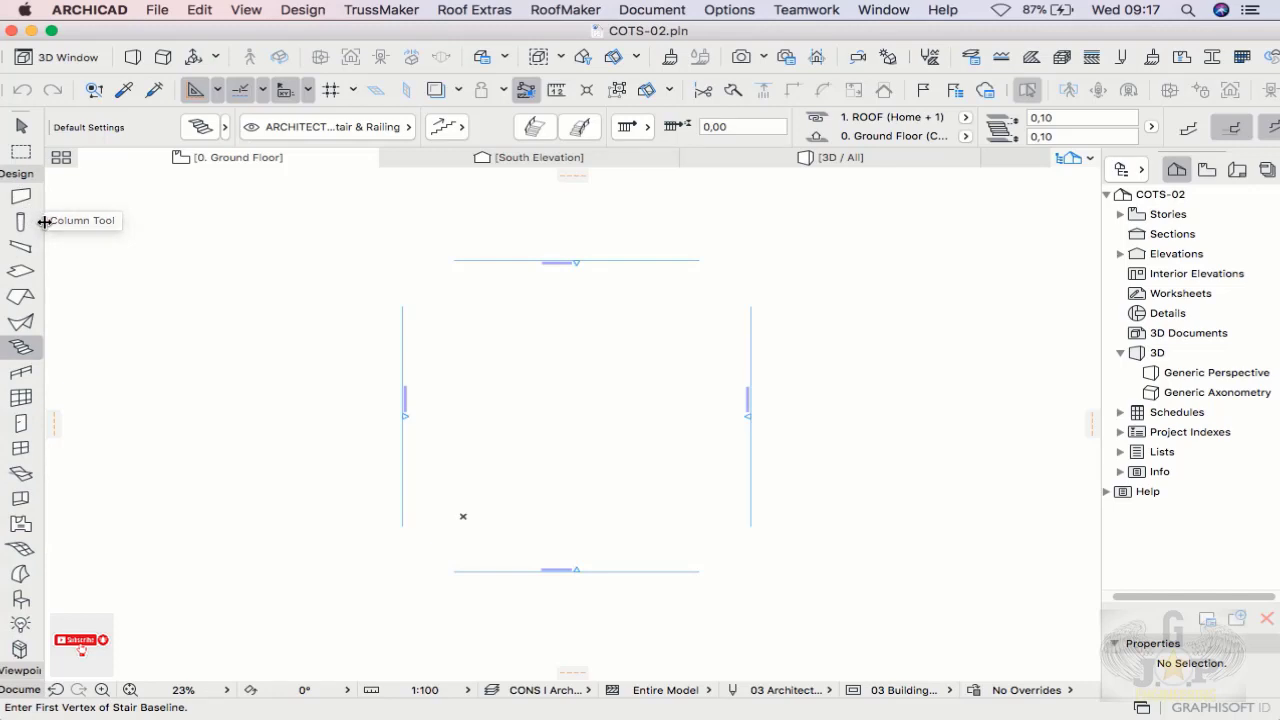
Step: Widen the docked Toolbox until the tool names are shown and browse the Design tools
left_click_drag(44, 220, 125, 254)
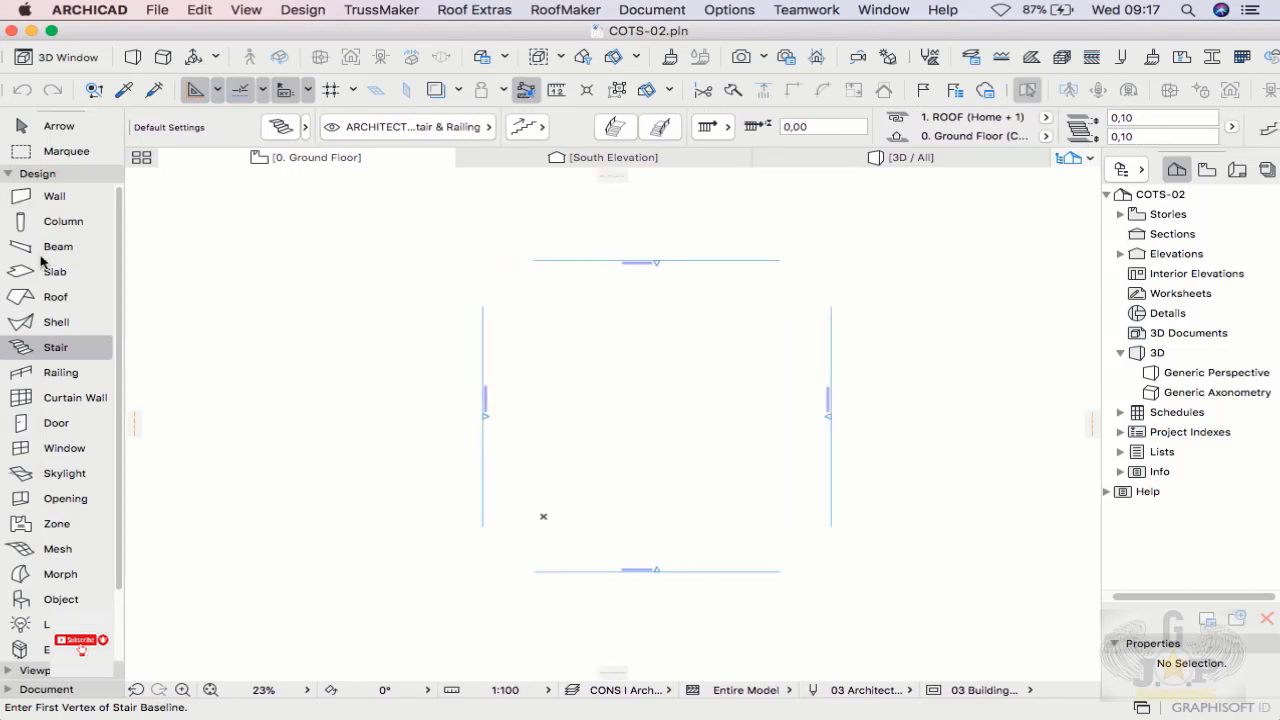
scroll(63, 316, "down", 1)
scroll(63, 316, "up", 1)
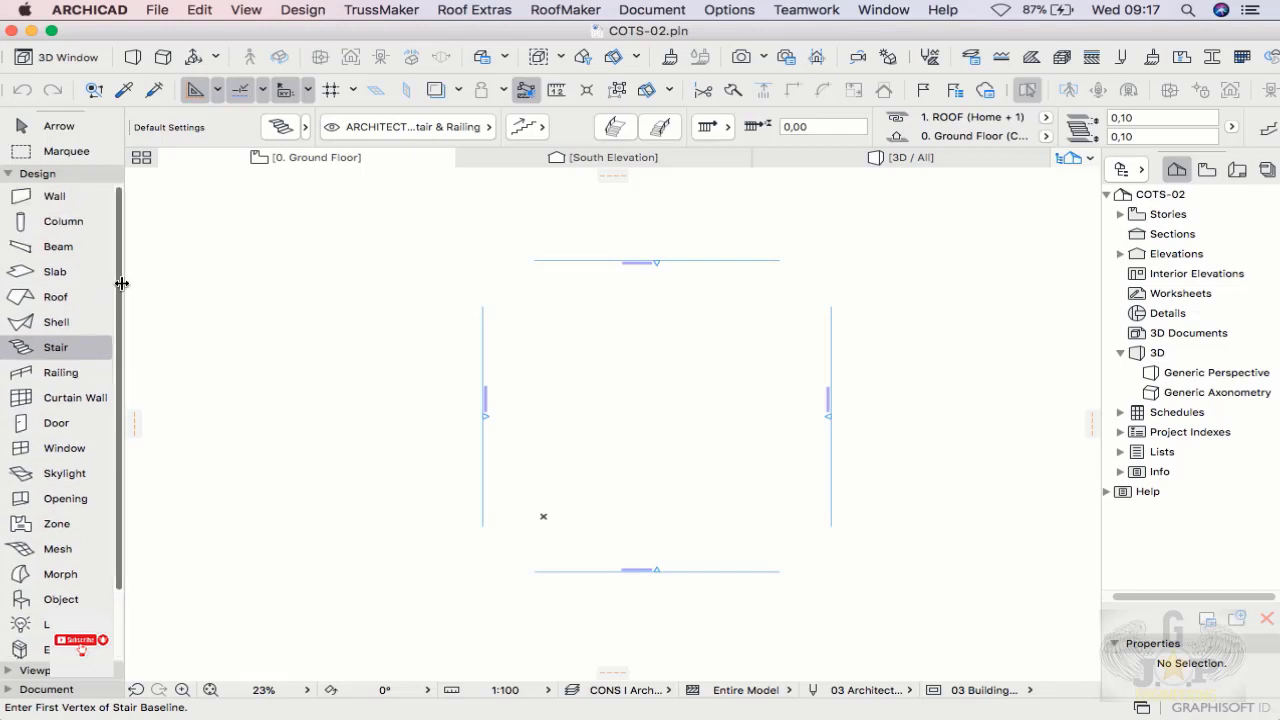
Step: Narrow the docked Toolbox back to icons only and look through its Viewpoint group
left_click_drag(125, 286, 9, 253)
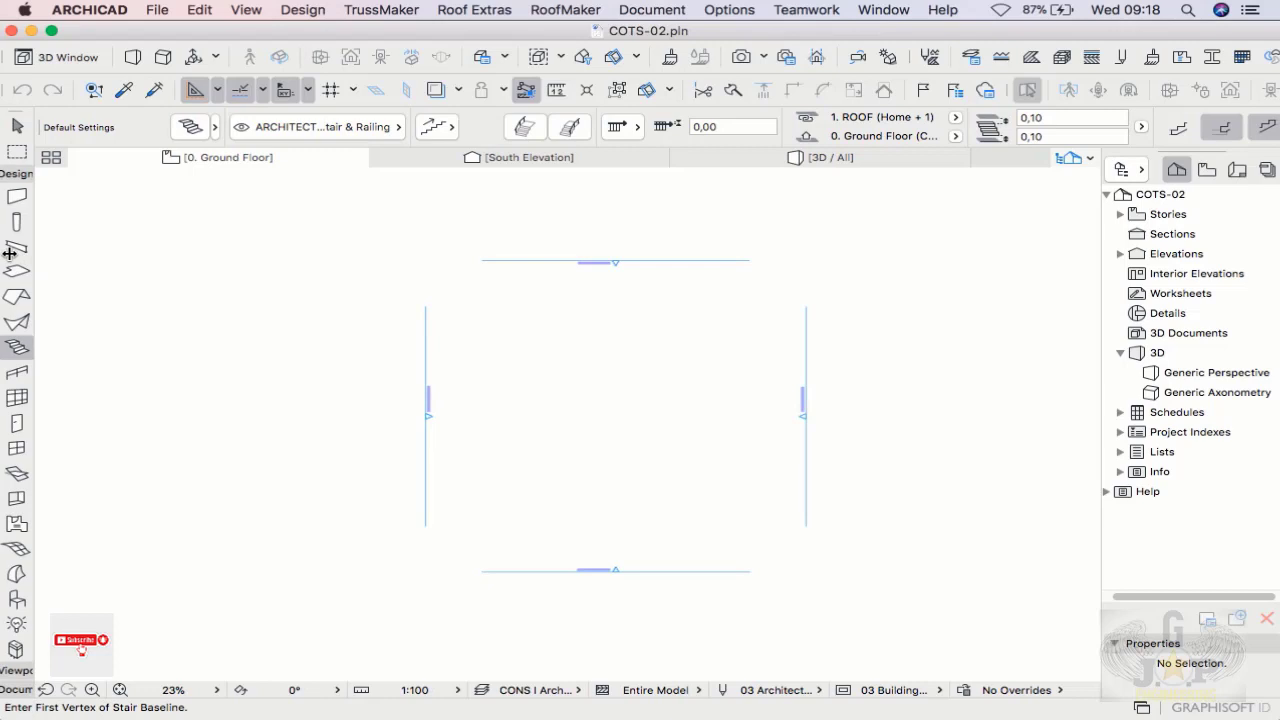
left_click_drag(9, 253, 12, 252)
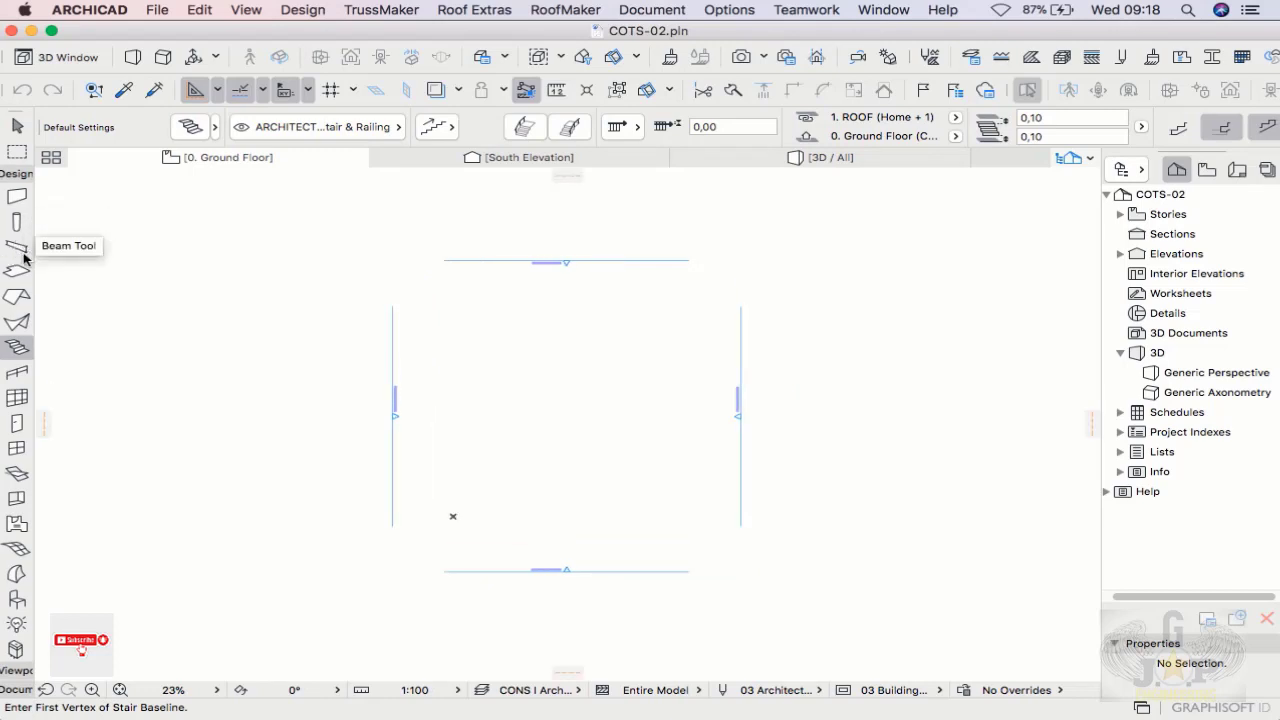
scroll(18, 280, "down", 2)
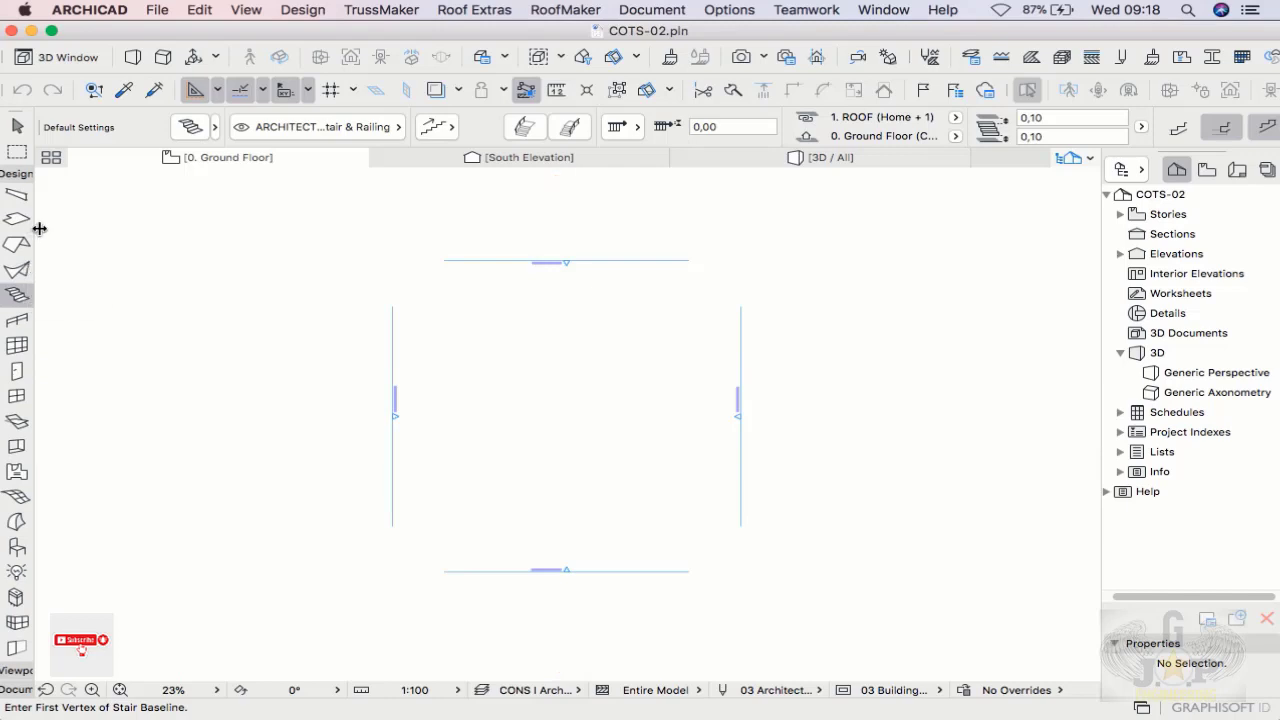
left_click_drag(39, 228, 44, 229)
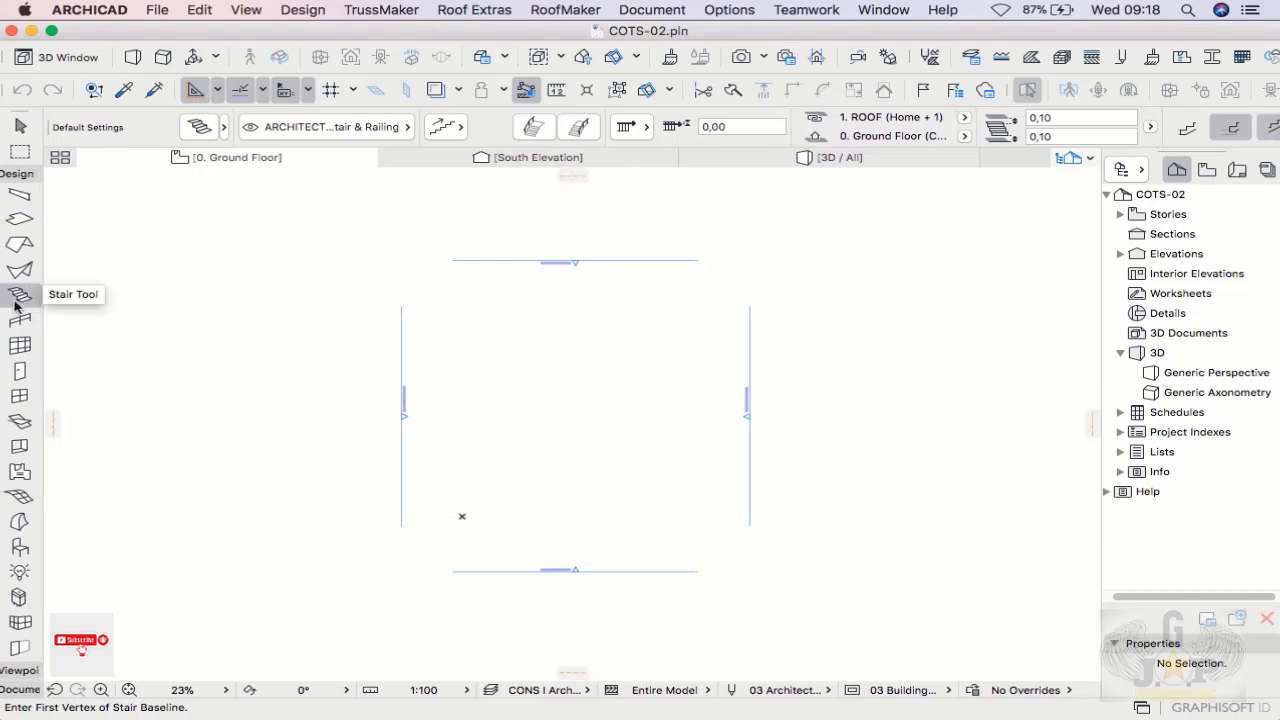
left_click(22, 670)
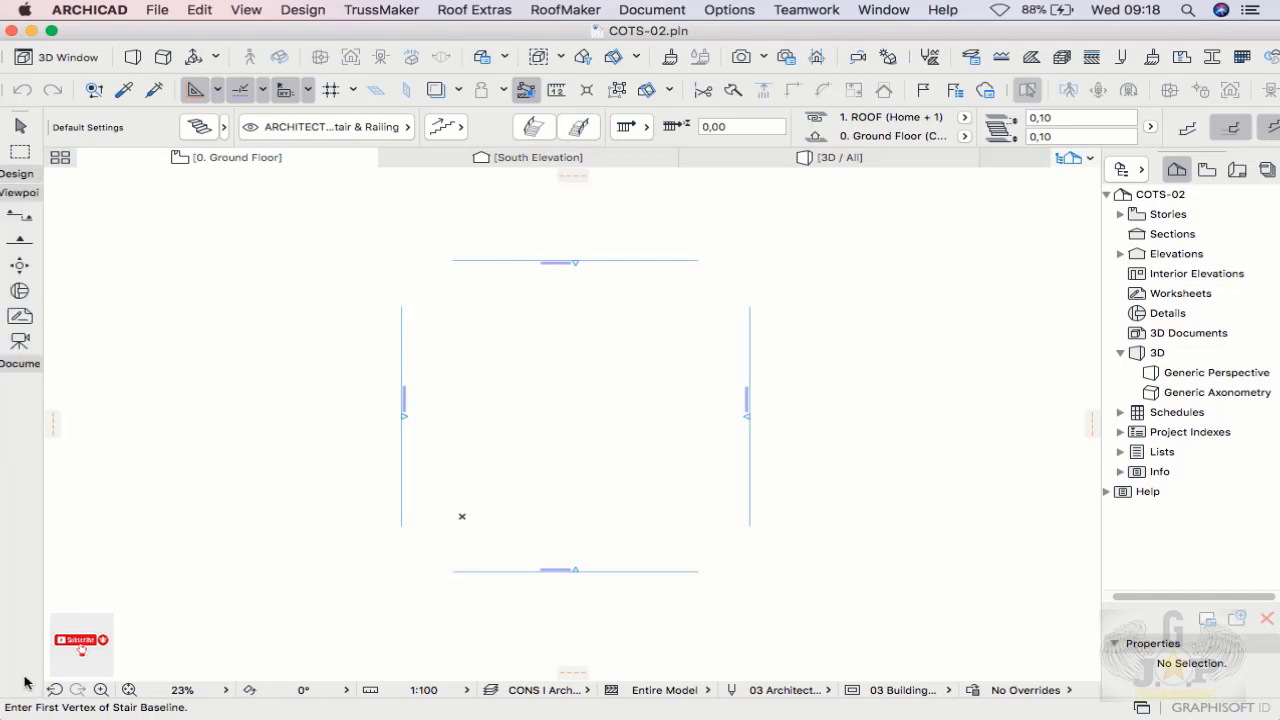
left_click(18, 363)
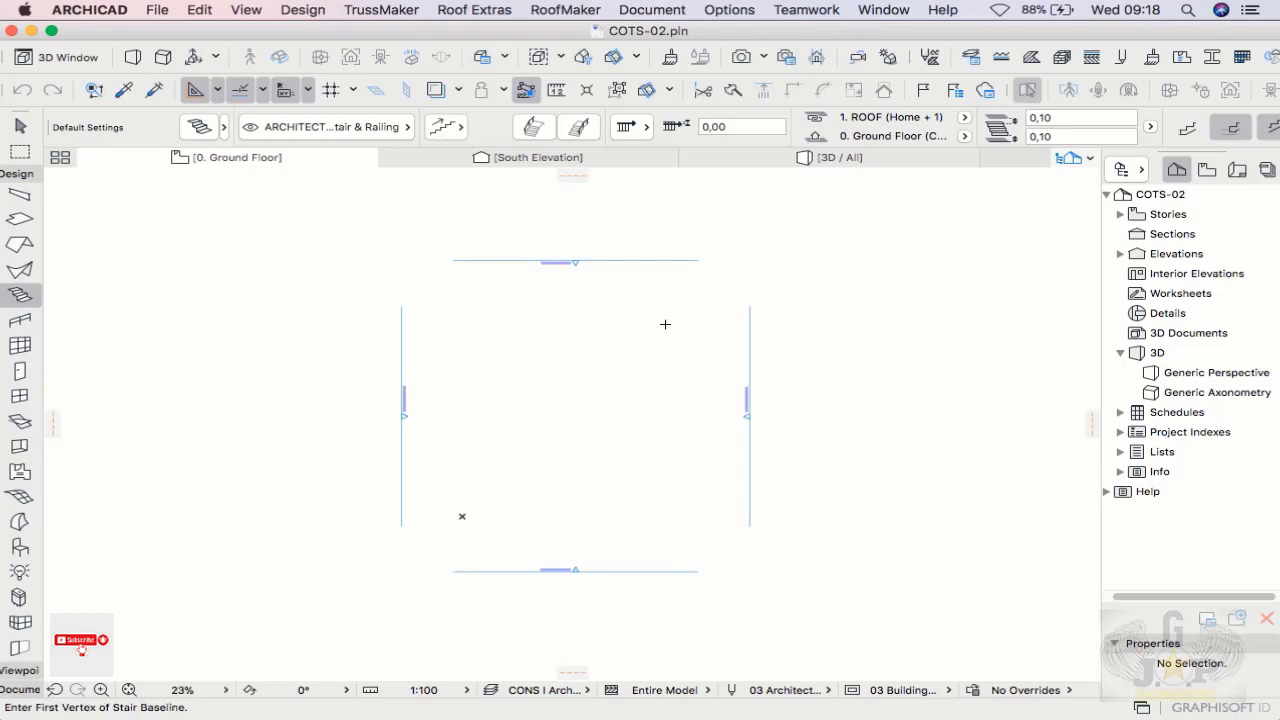
Step: Leave the Stair tool and undock the Navigator as a floating palette over the drawing area
key("Escape")
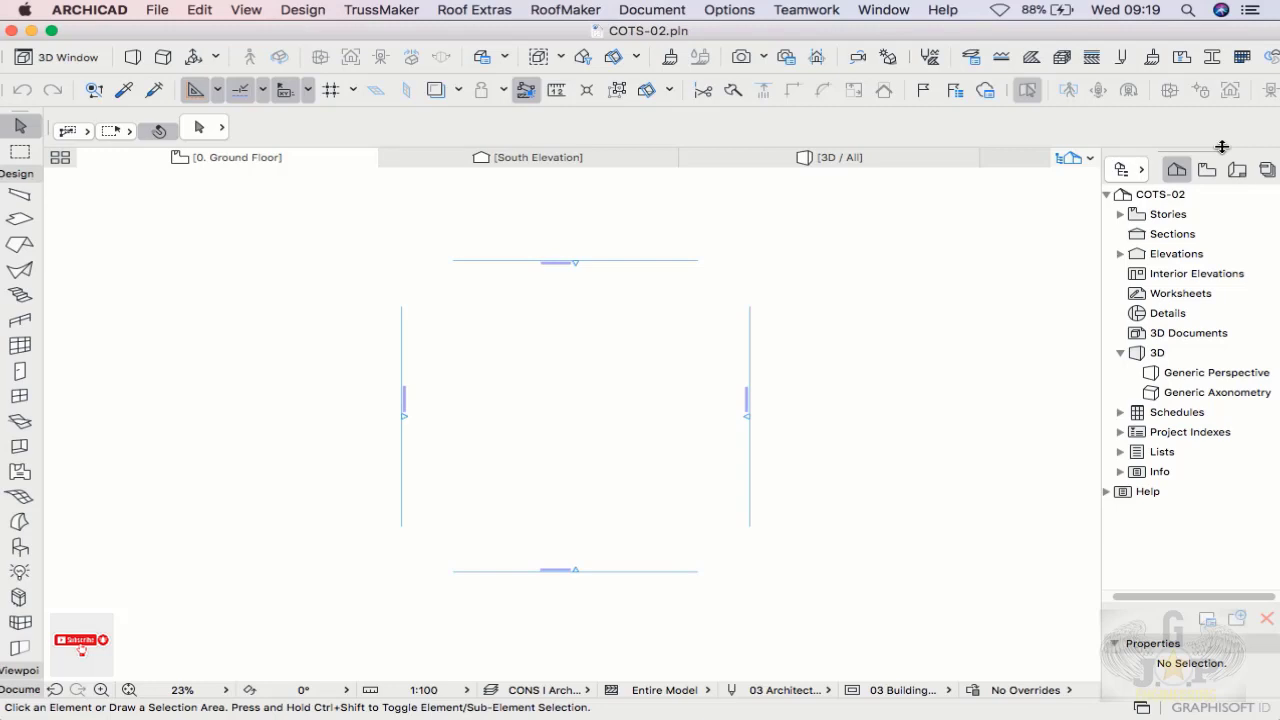
left_click_drag(1222, 147, 1040, 144)
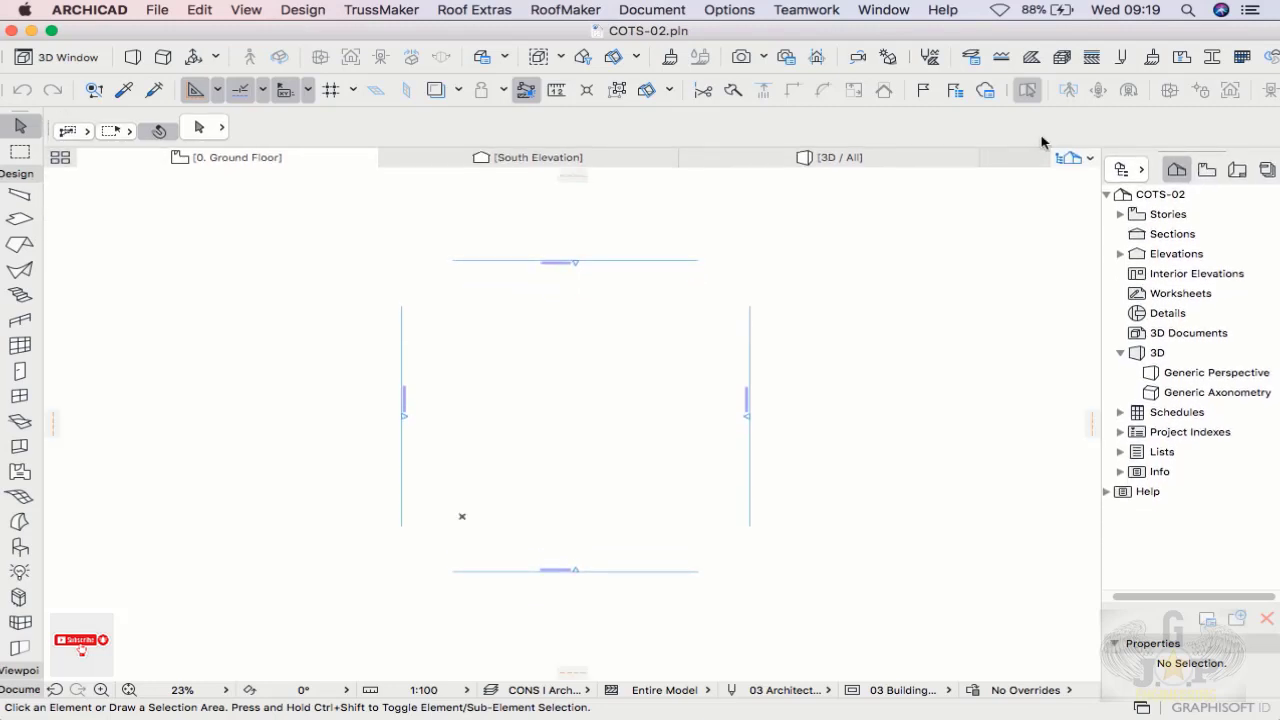
left_click_drag(1206, 158, 889, 157)
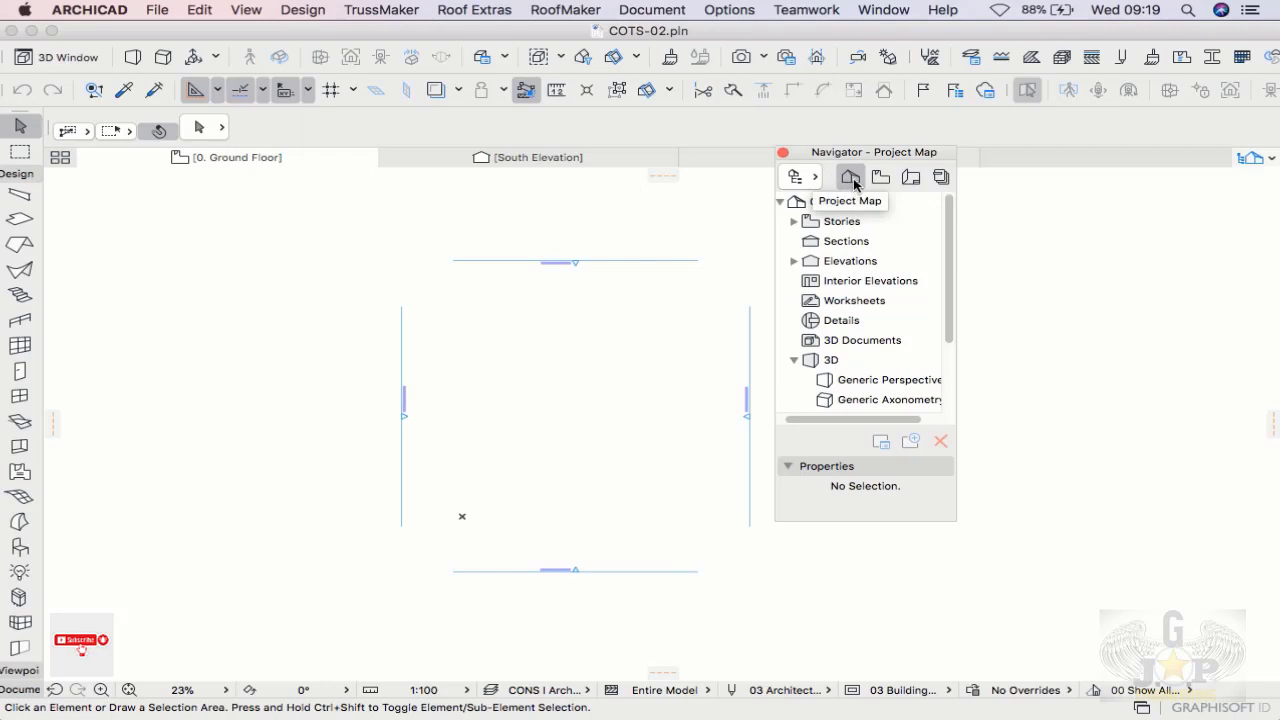
Step: Review the Navigator's Publisher Set, Layout Book and View Map trees for COTS-02
left_click(938, 180)
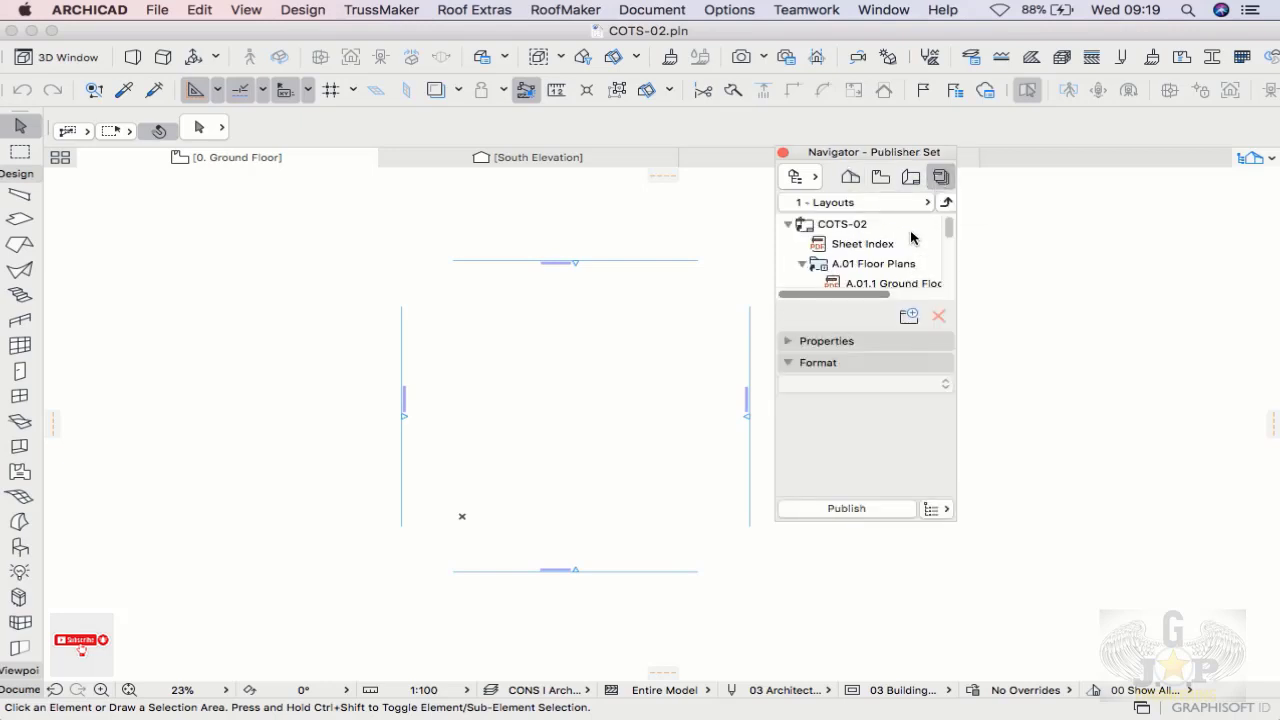
left_click_drag(948, 226, 946, 271)
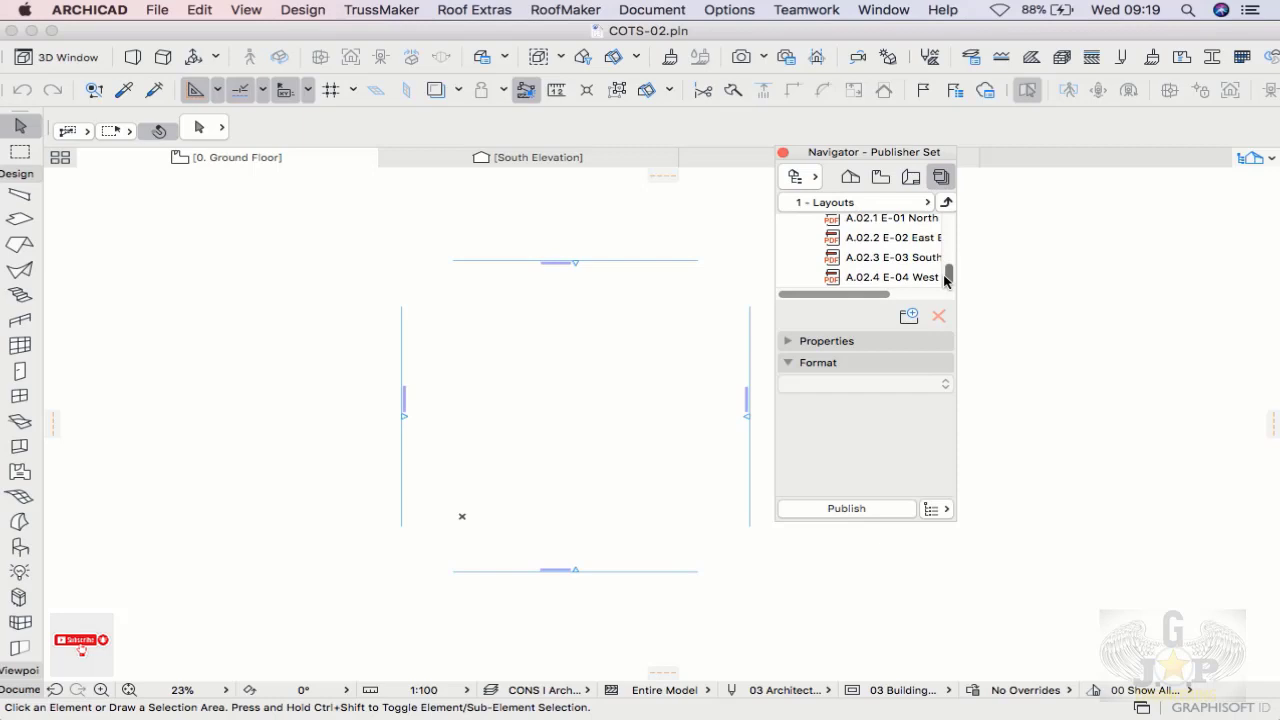
left_click(910, 177)
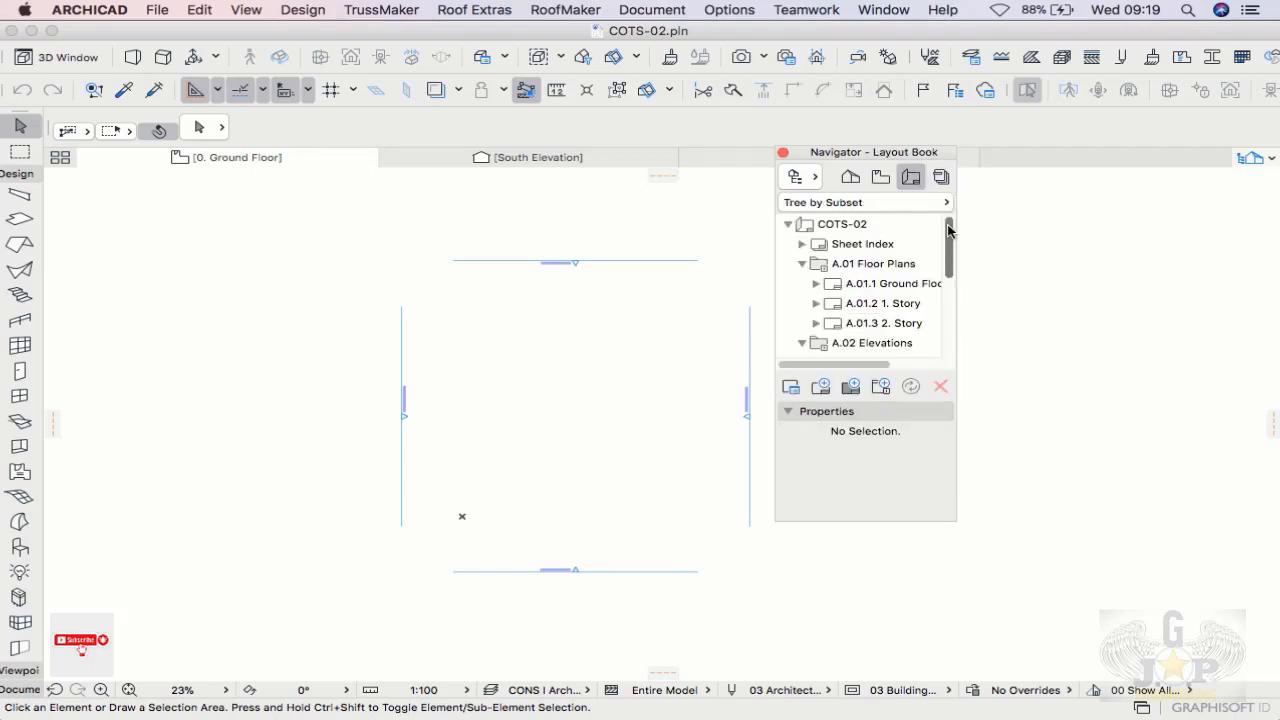
left_click_drag(949, 231, 949, 323)
left_click(880, 177)
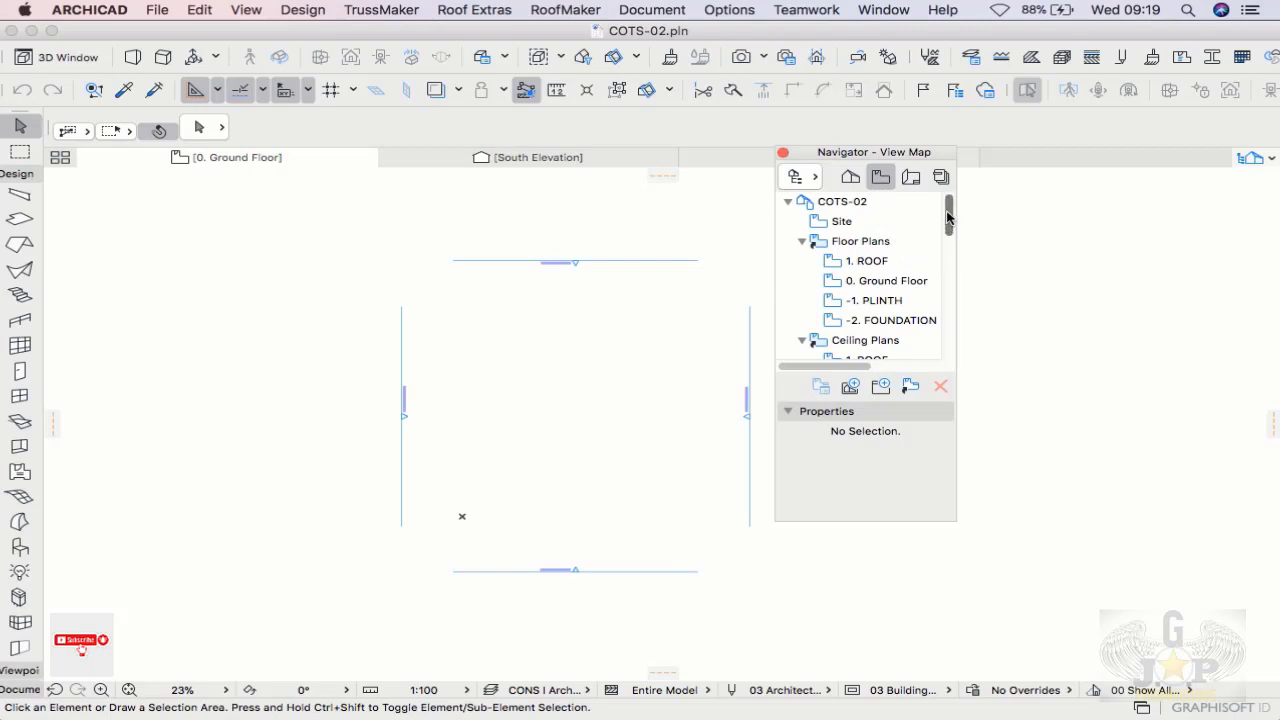
mouse_move(949, 216)
left_mouse_down()
mouse_move(953, 338)
mouse_move(943, 208)
left_mouse_up()
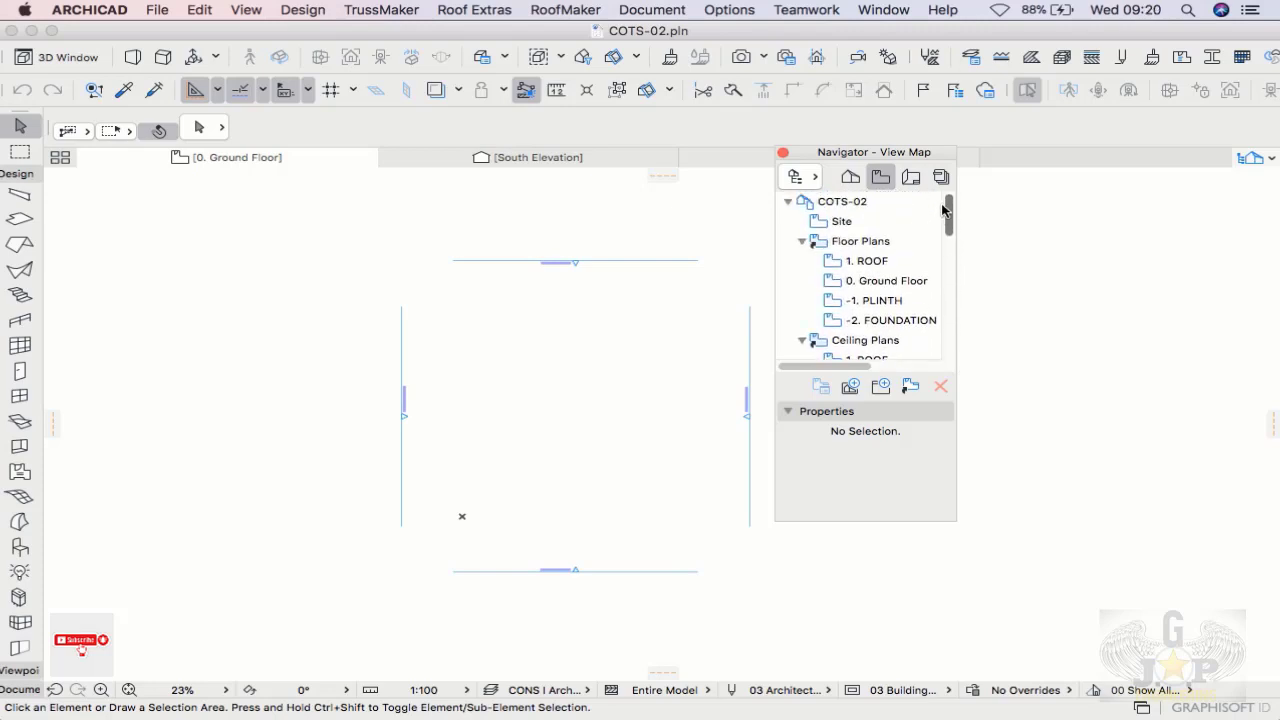
Step: Return the Navigator to the Project Map and examine its Stories and Elevations branches, collapsing each again
left_click(850, 178)
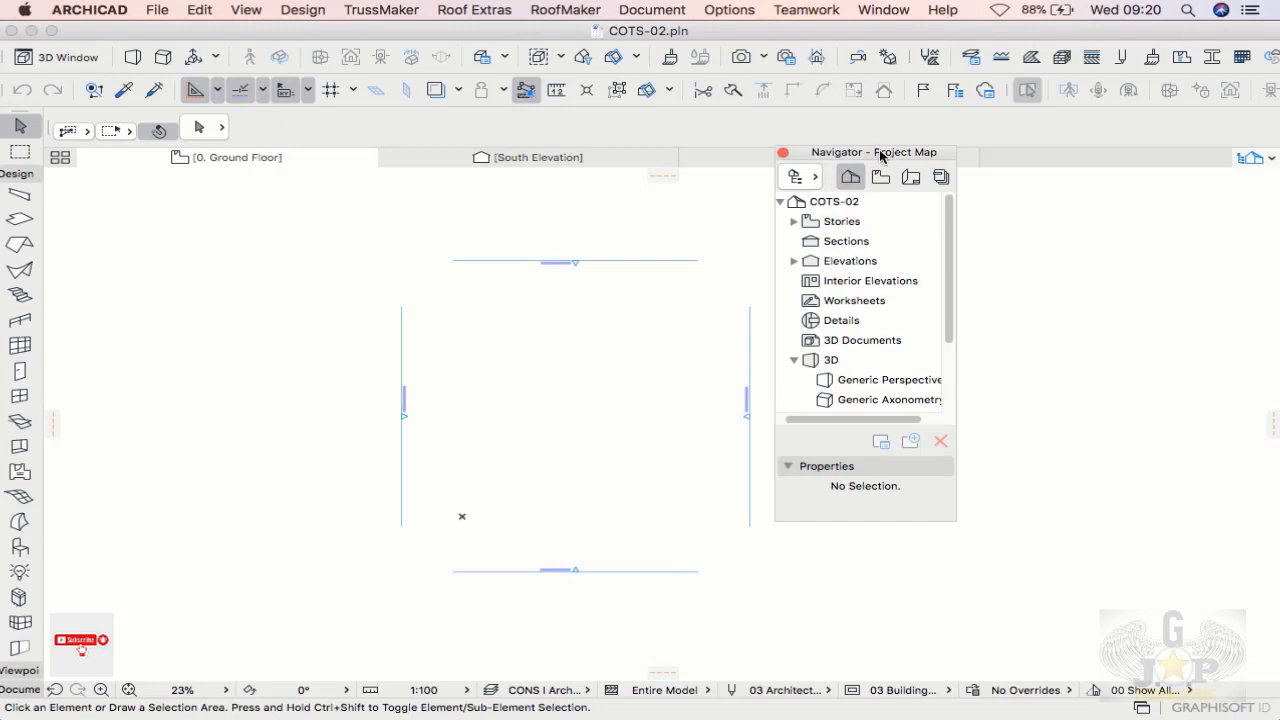
scroll(948, 233, "down", 2)
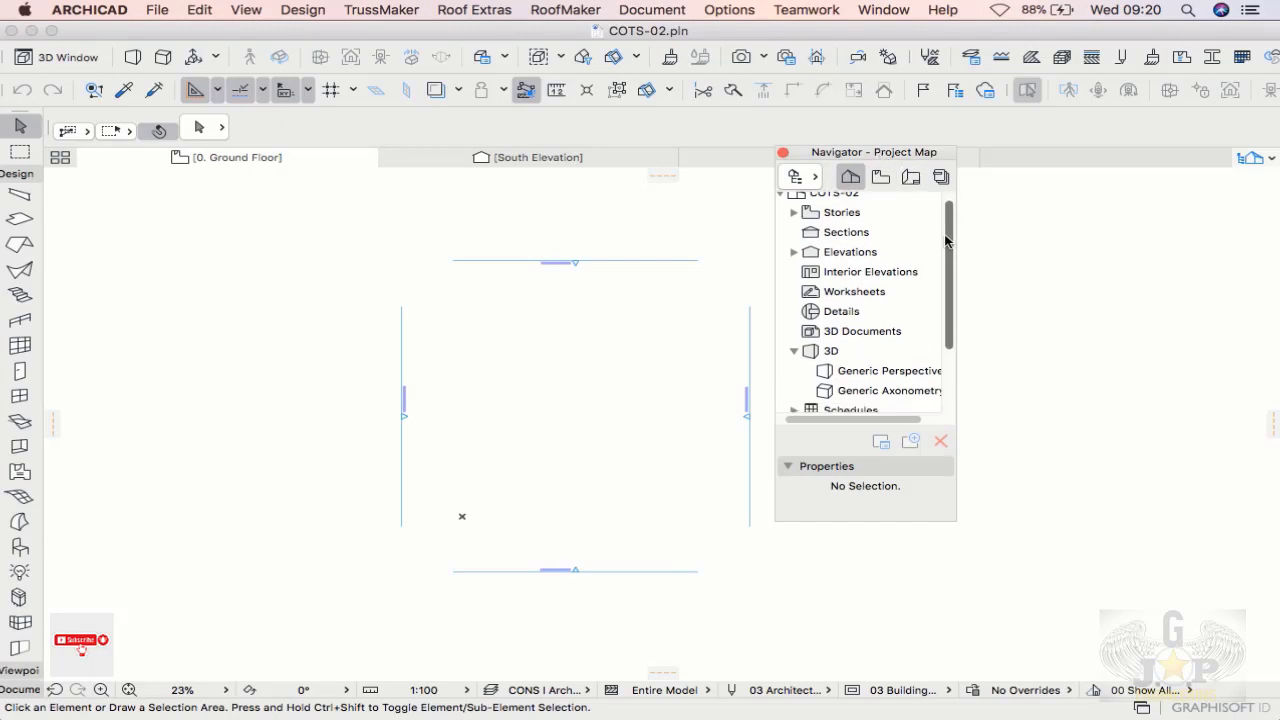
scroll(948, 233, "up", 2)
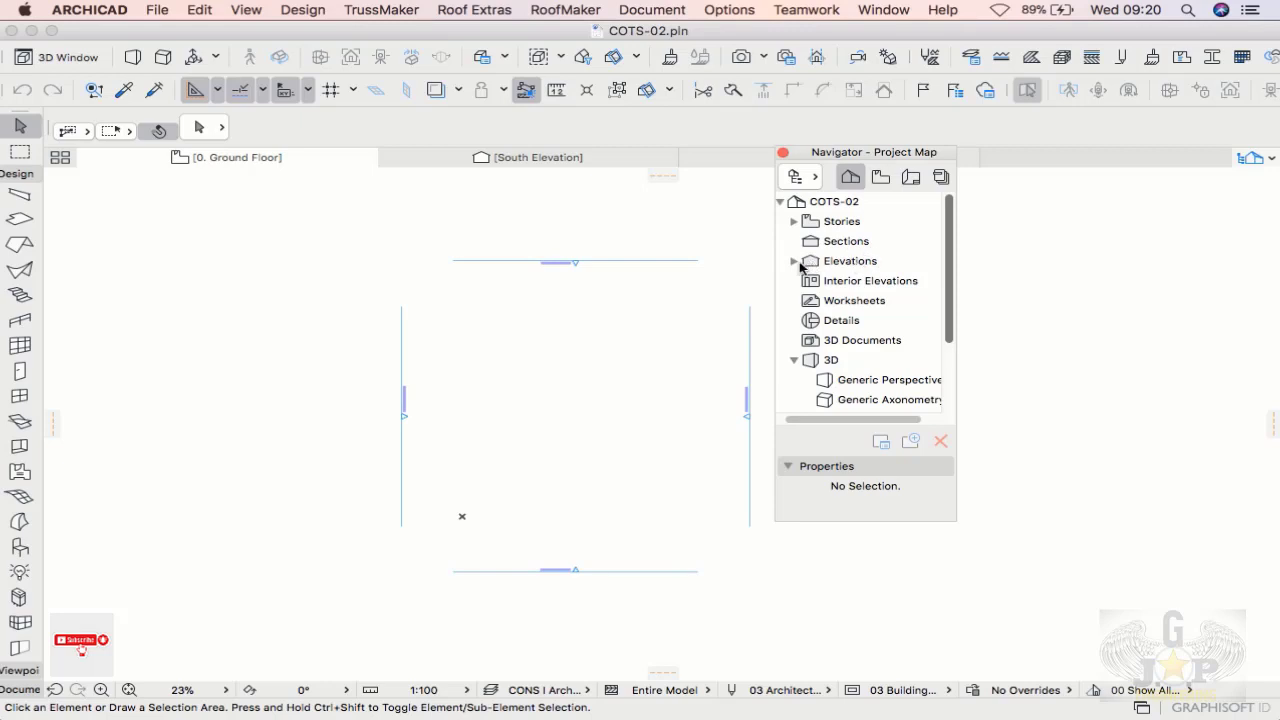
left_click(792, 222)
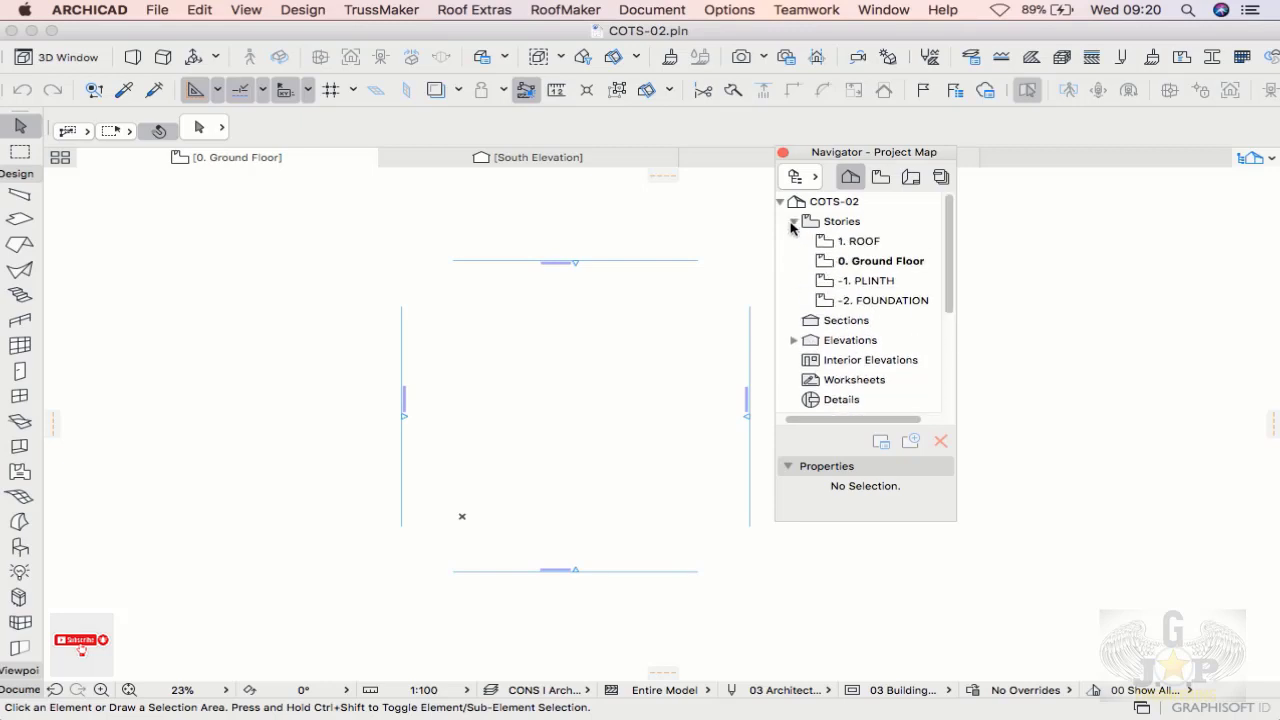
left_click(792, 222)
left_click(793, 261)
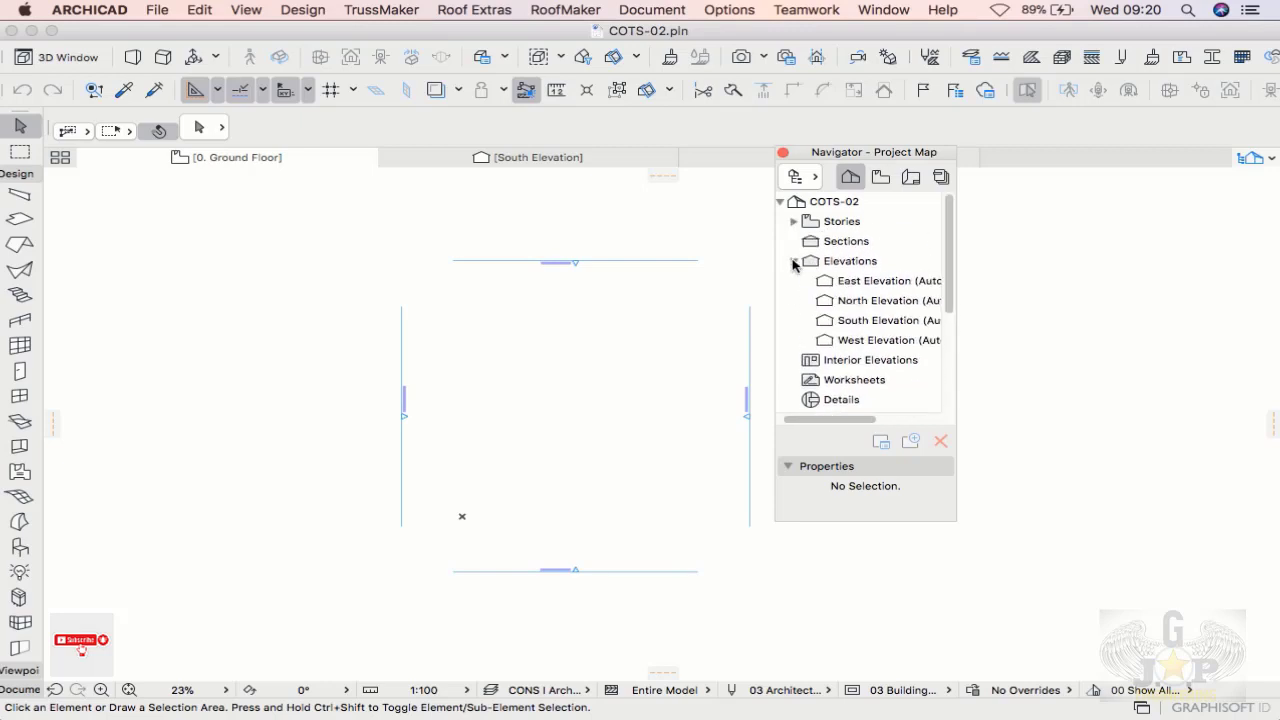
left_click(793, 261)
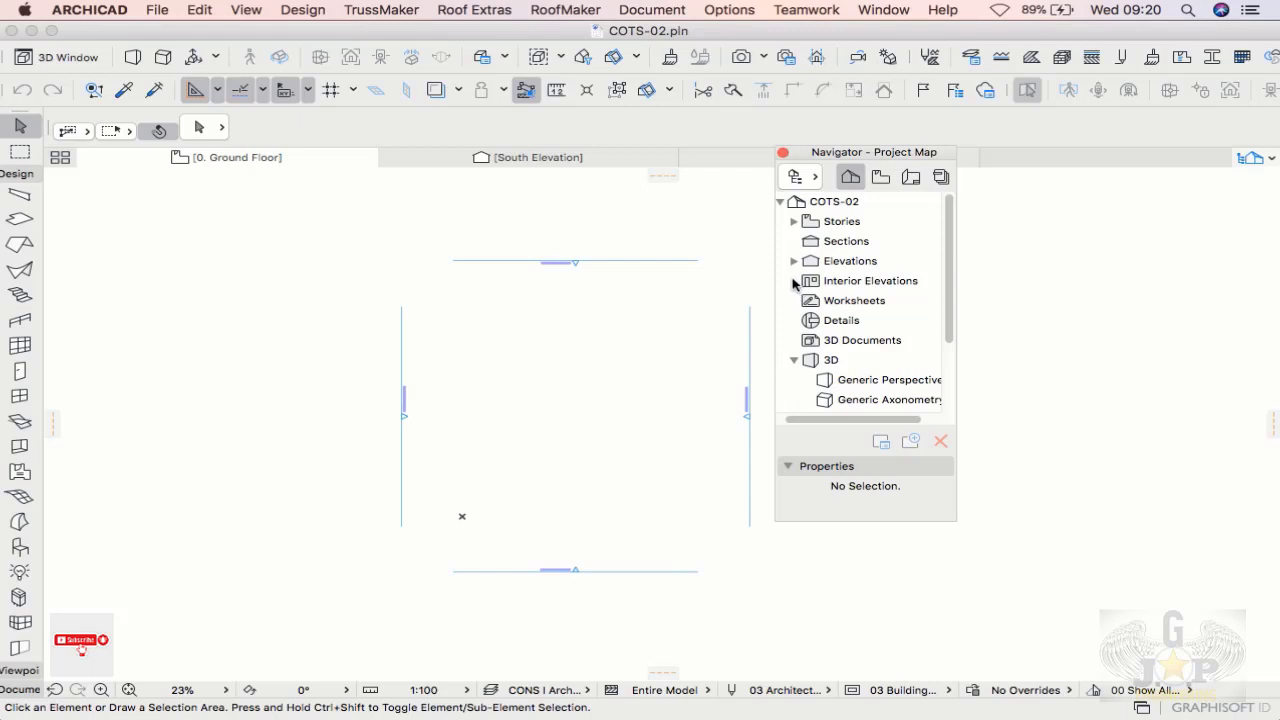
Step: Collapse the 3D branch of the Project Map and look over the remaining branches down to Help
scroll(852, 372, "down", 3)
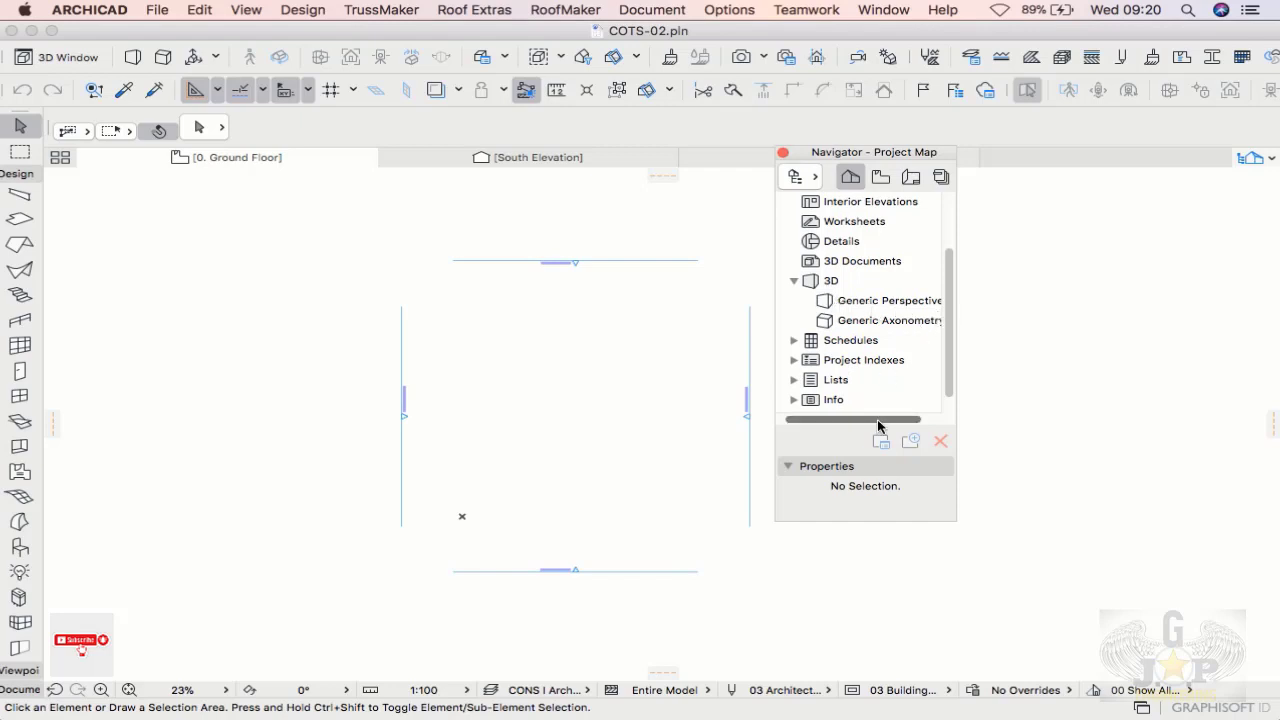
left_click_drag(878, 424, 776, 287)
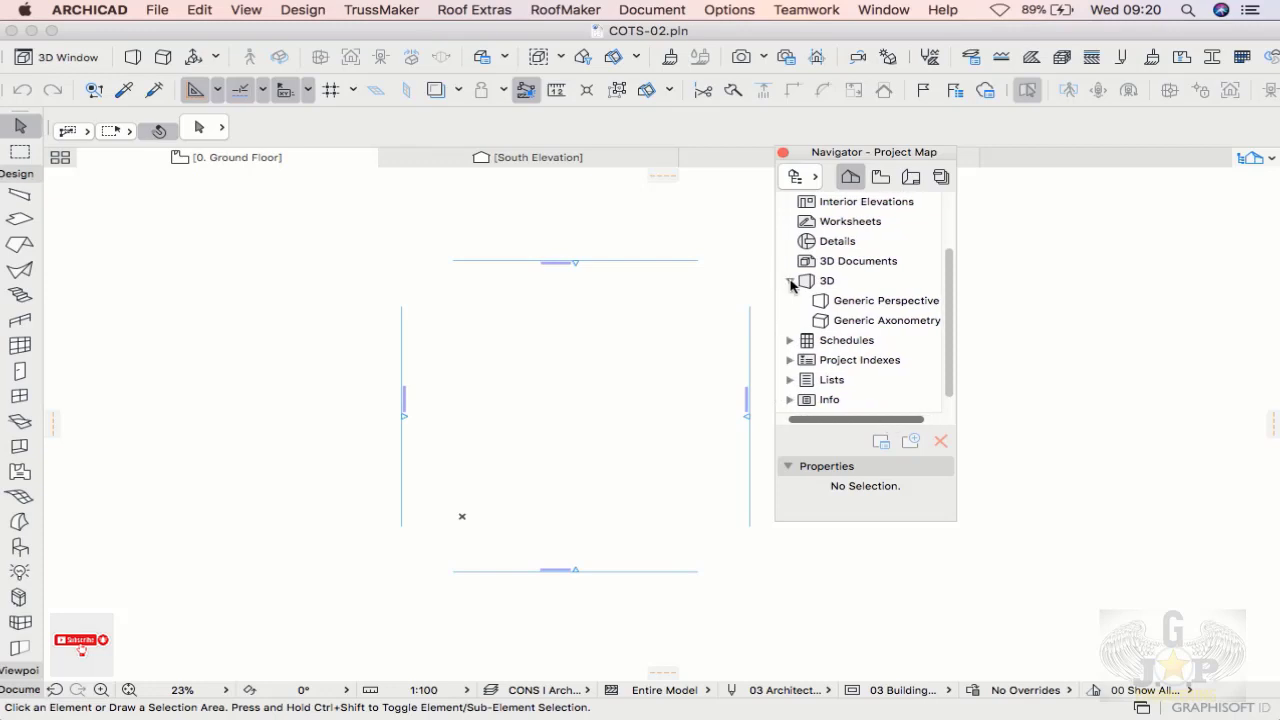
left_click(791, 282)
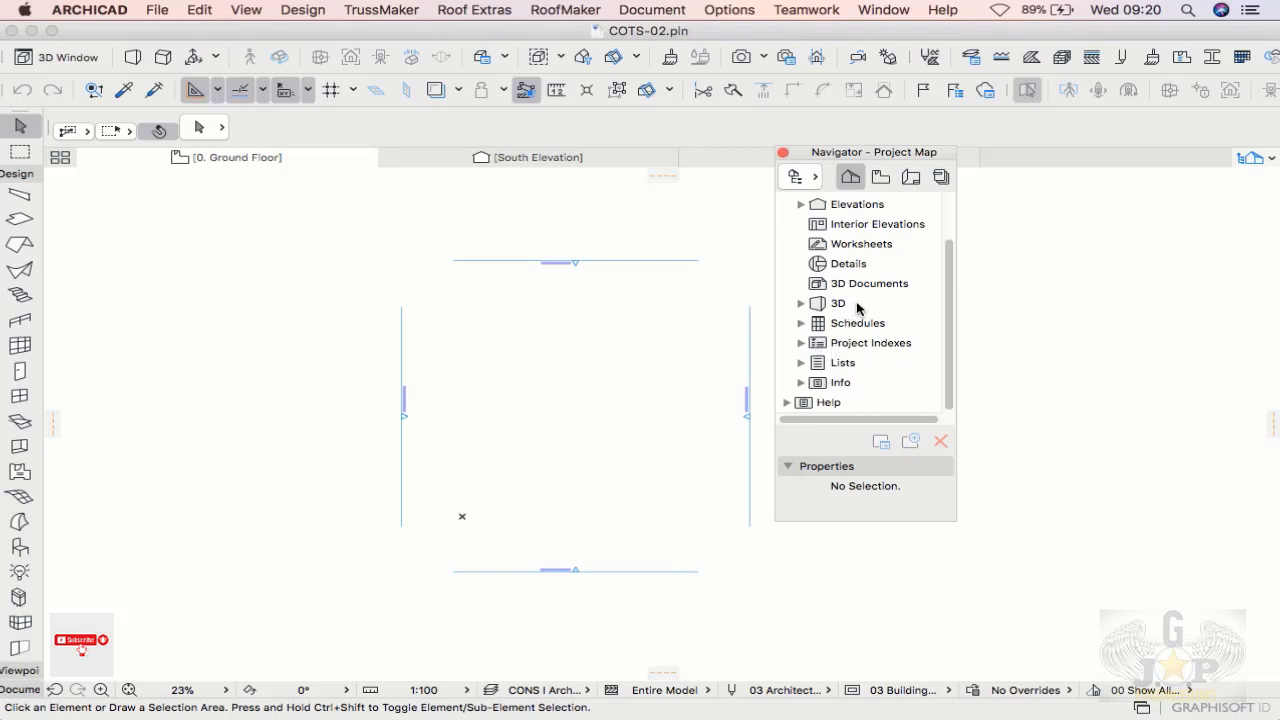
scroll(857, 306, "up", 3)
scroll(857, 308, "down", 3)
Step: Expand Schedules and its Elements group in the Project Map and browse the full list of element schedules
left_click(801, 323)
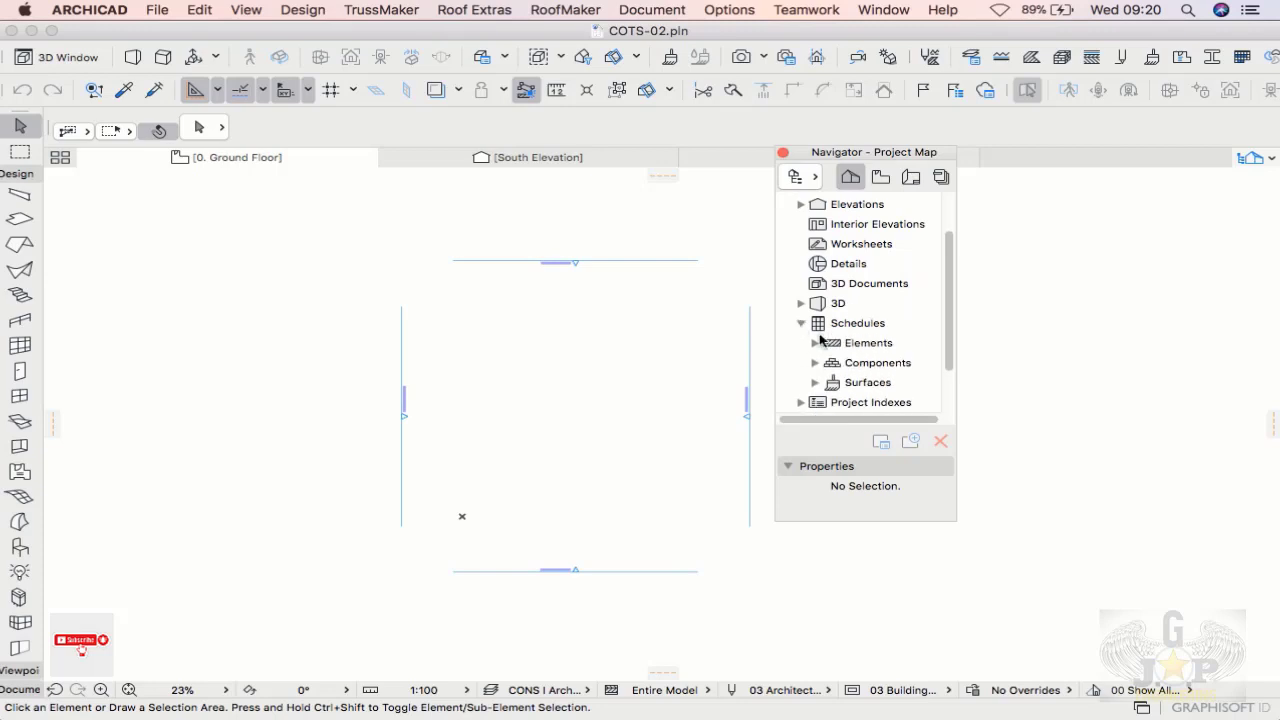
left_click(815, 343)
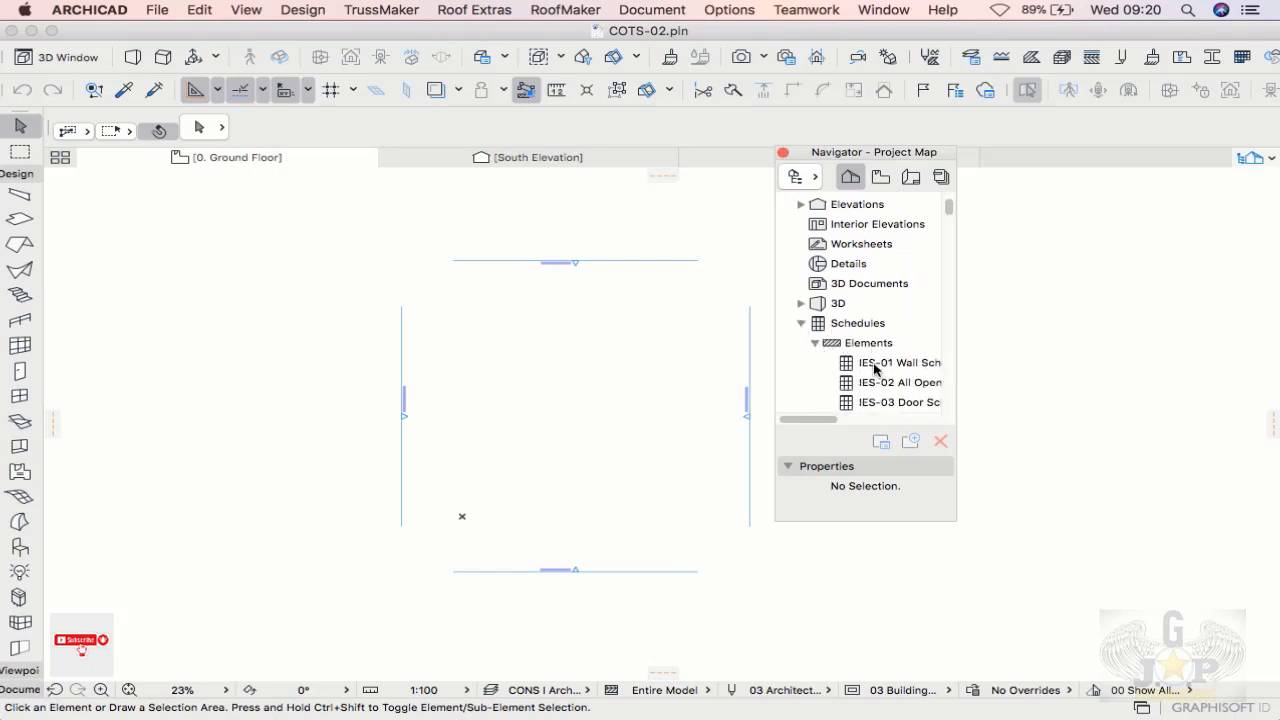
scroll(875, 370, "right", 3)
scroll(872, 372, "down", 5)
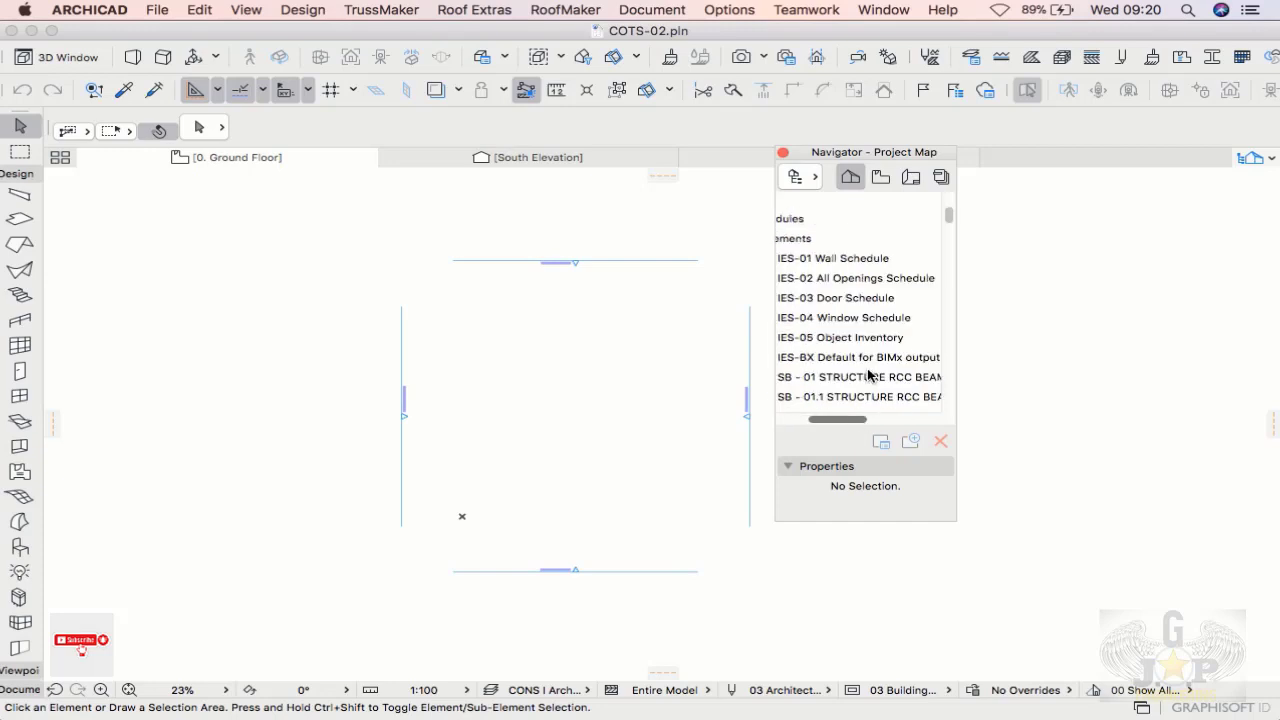
scroll(868, 376, "down", 10)
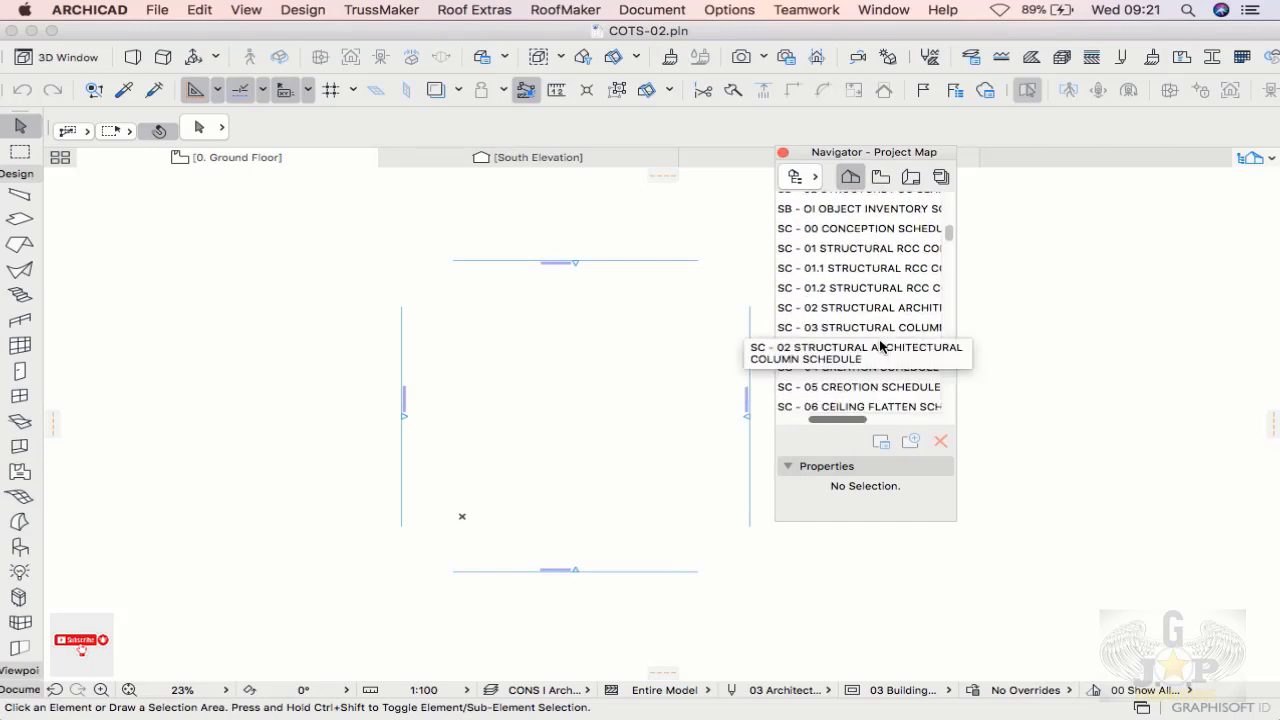
scroll(879, 339, "down", 20)
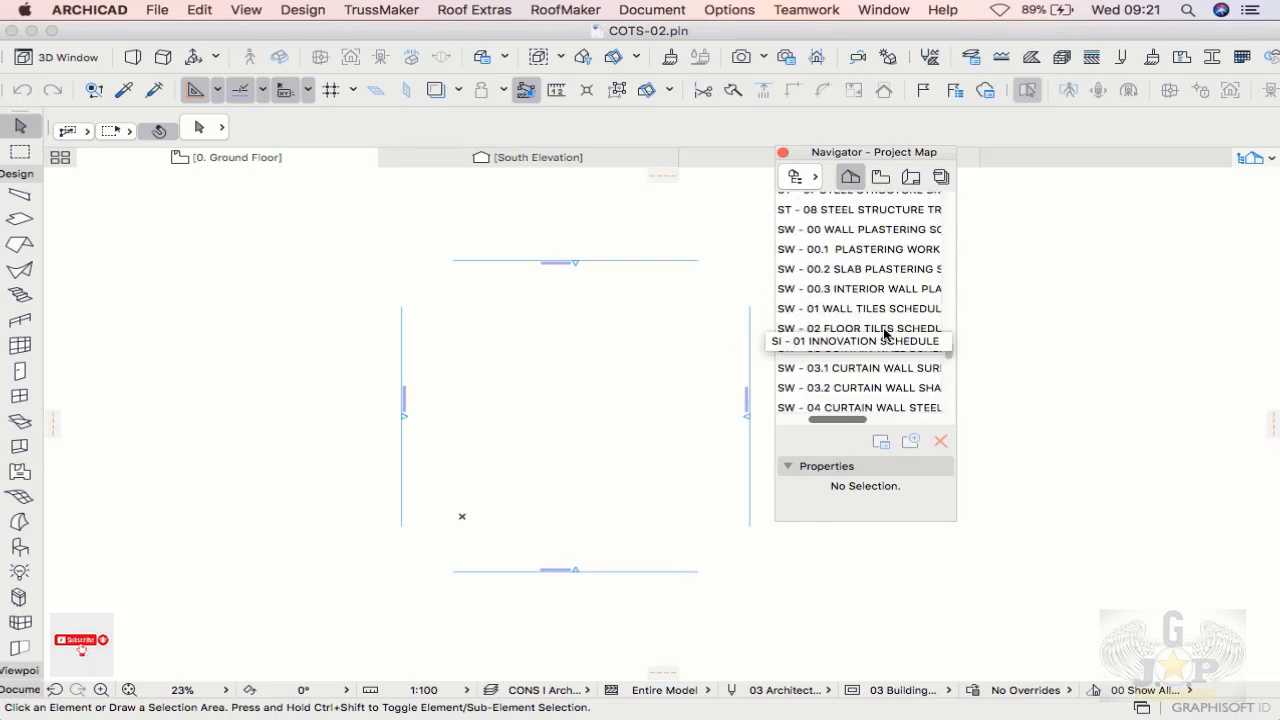
scroll(884, 336, "down", 15)
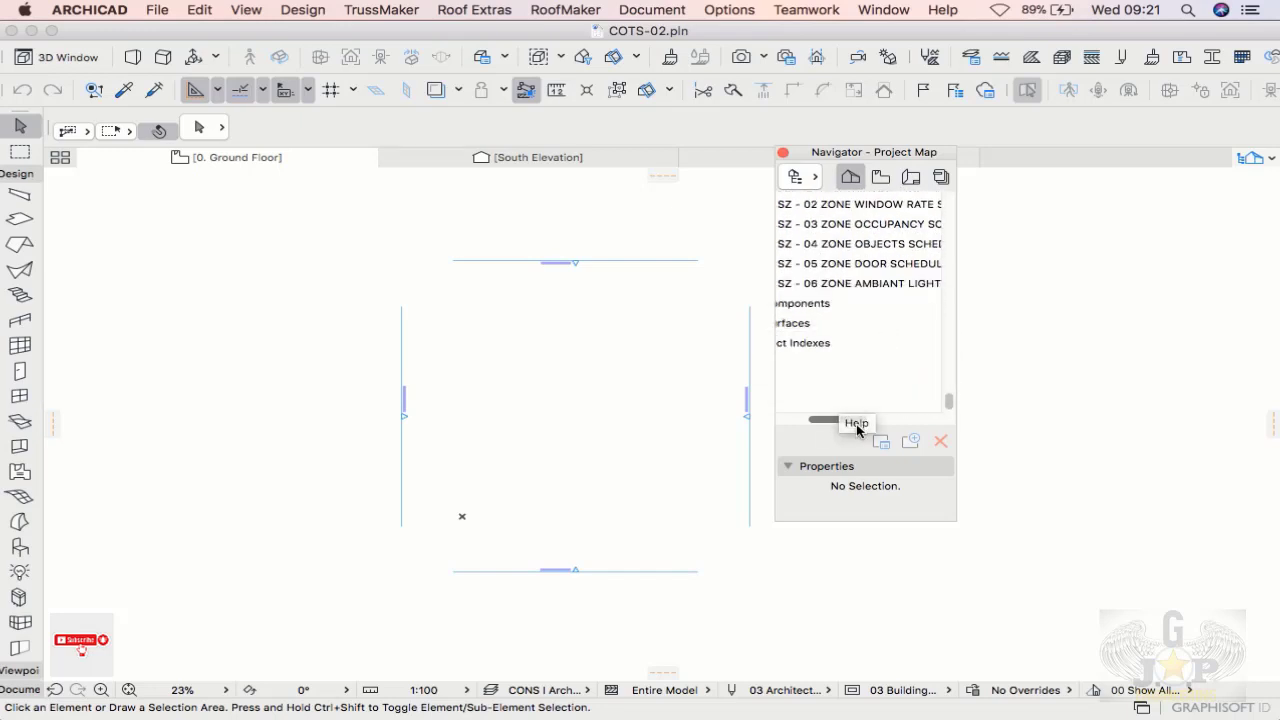
scroll(833, 419, "left", 2)
scroll(857, 308, "up", 10)
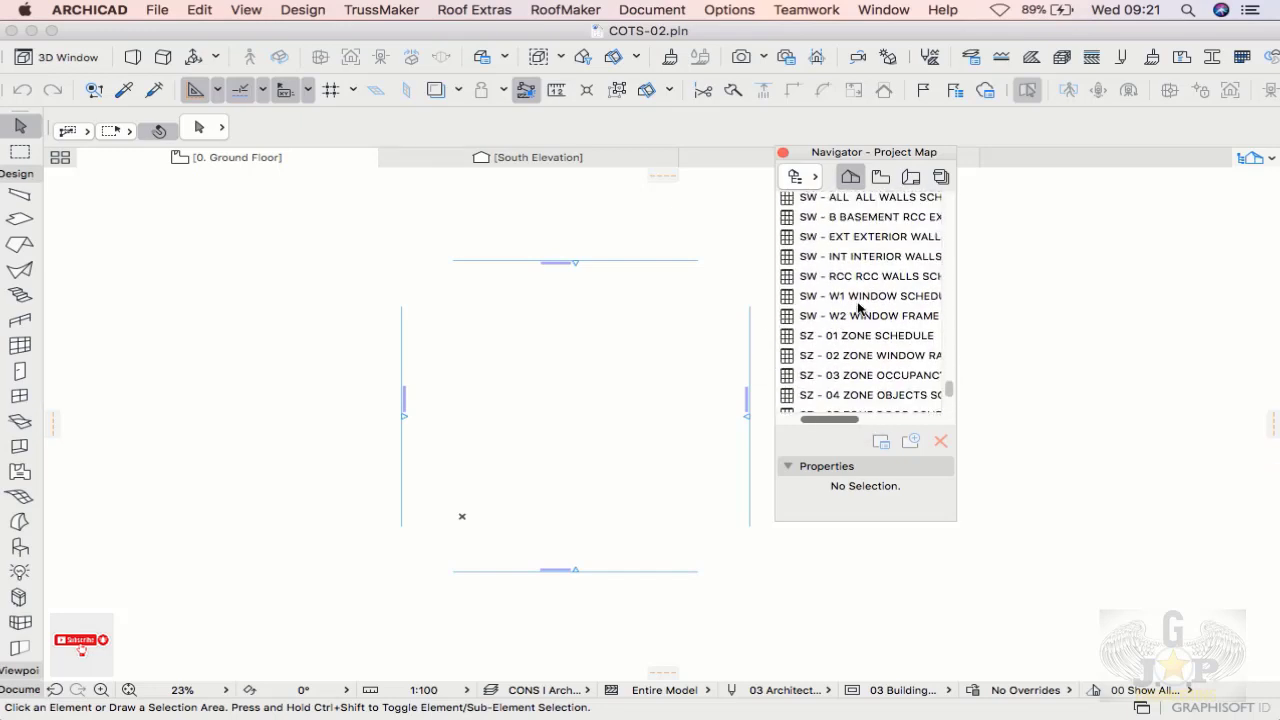
scroll(857, 308, "up", 20)
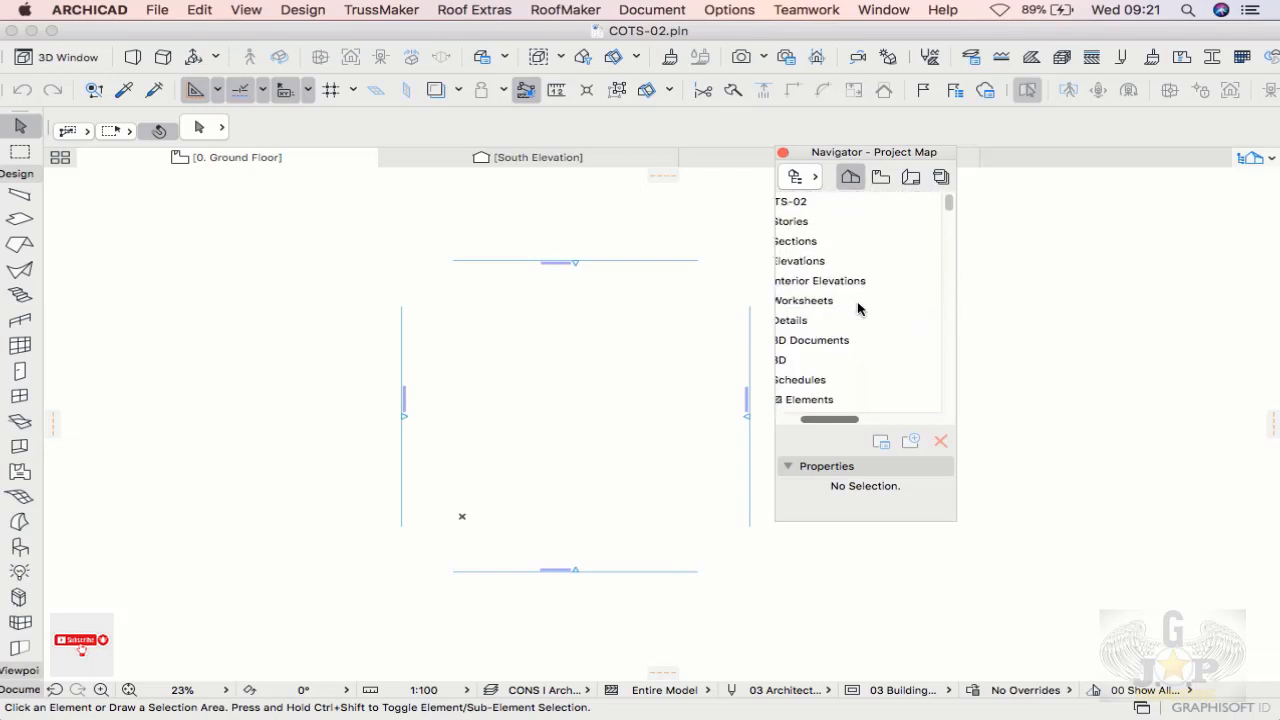
left_click_drag(838, 421, 803, 420)
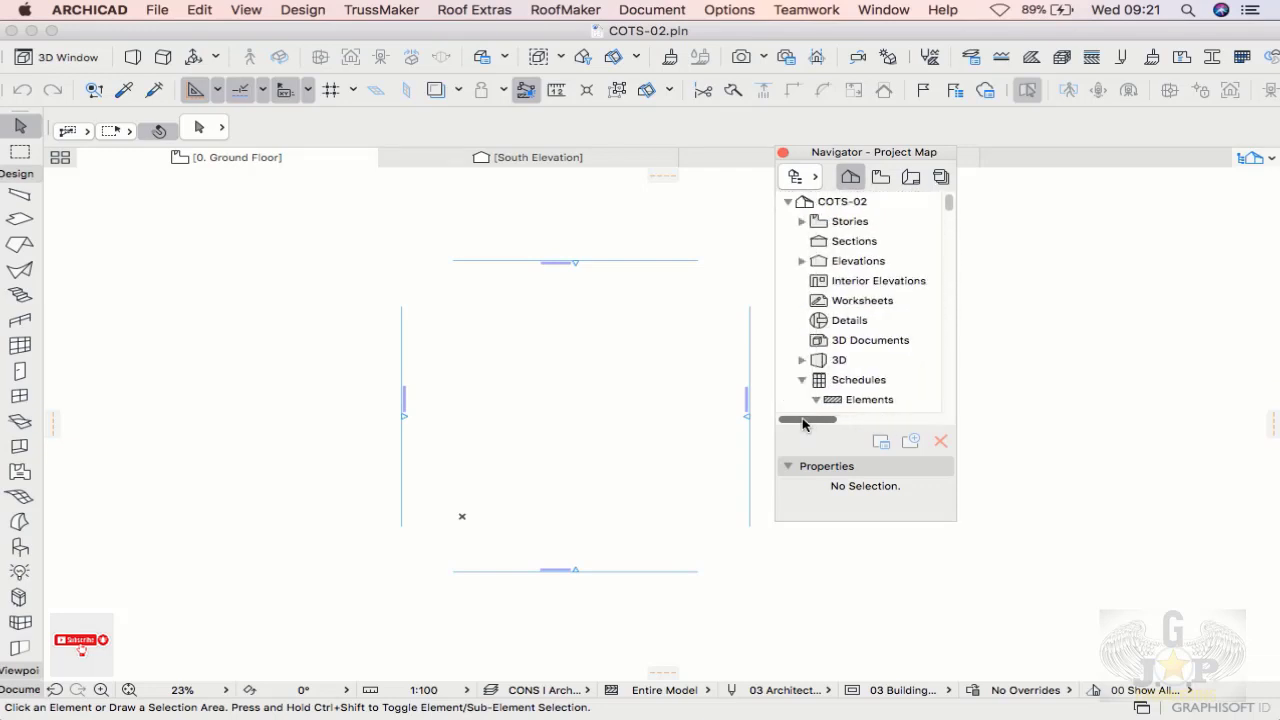
Step: Open the Scheme Settings for Schedules, look through the schedule schemes with their criteria and fields, and close without changes
scroll(848, 371, "down", 1)
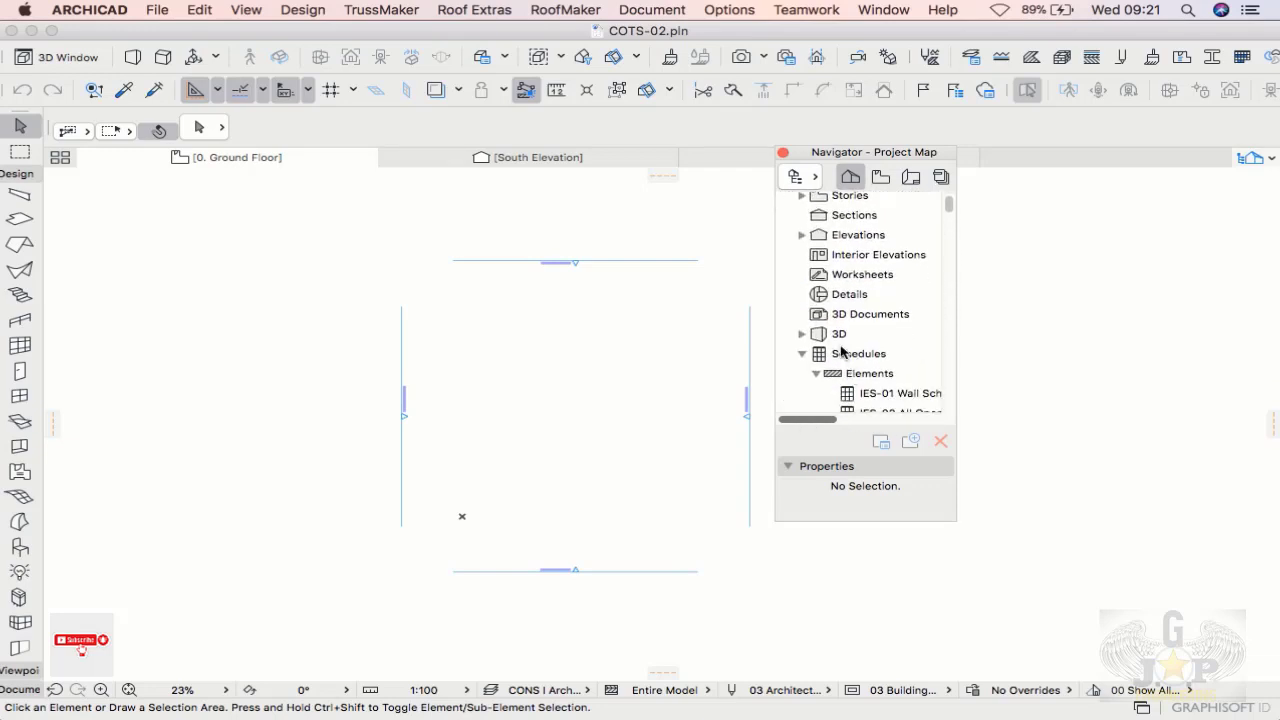
right_click(860, 358)
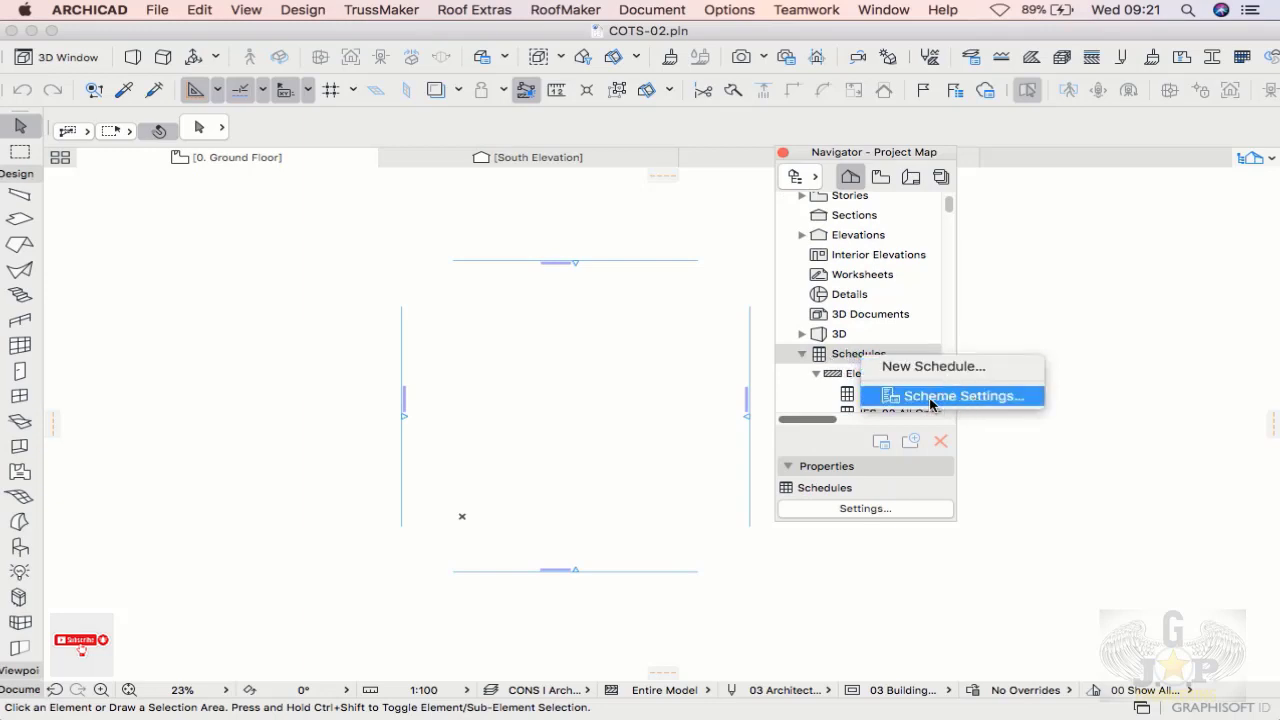
left_click(960, 396)
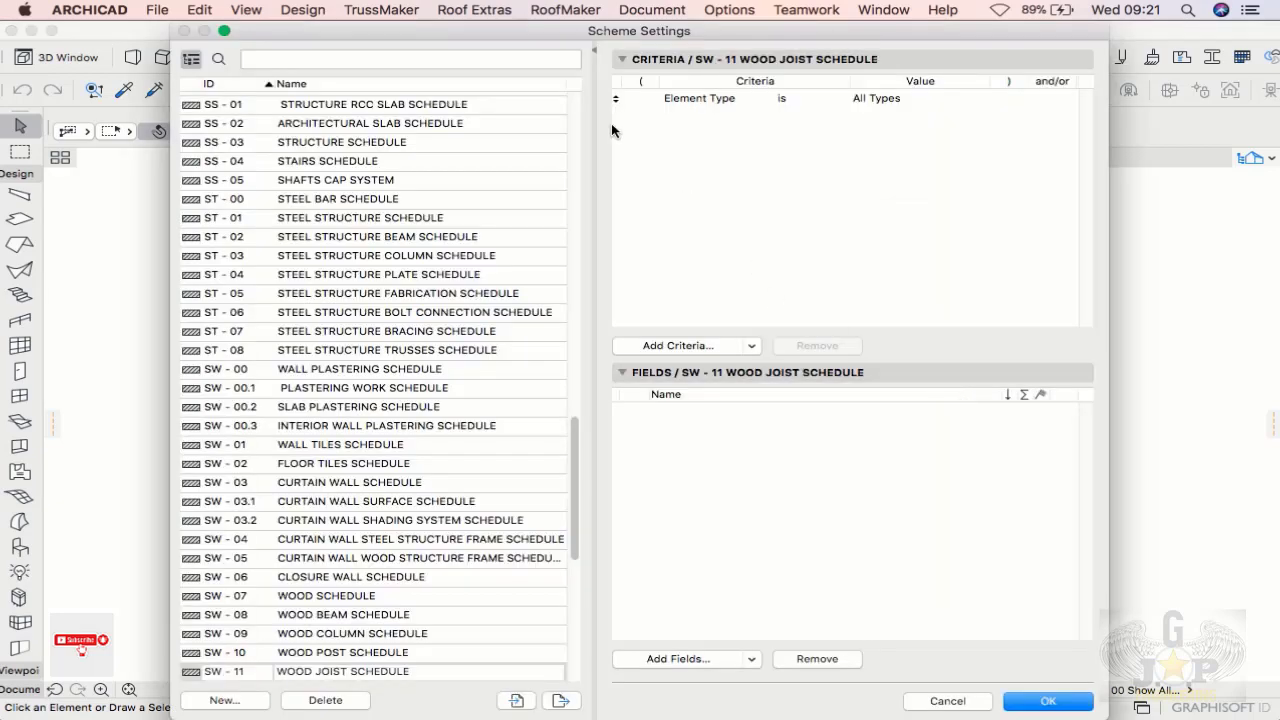
left_click_drag(600, 33, 598, 34)
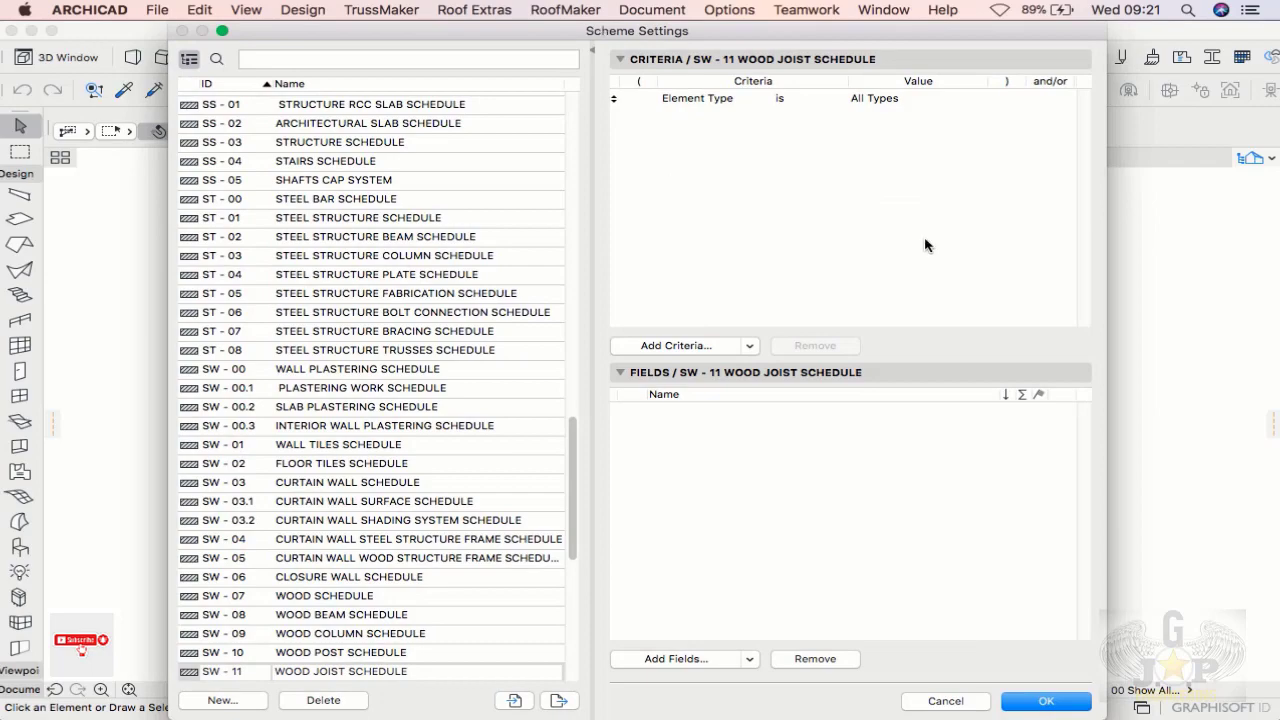
scroll(578, 453, "down", 10)
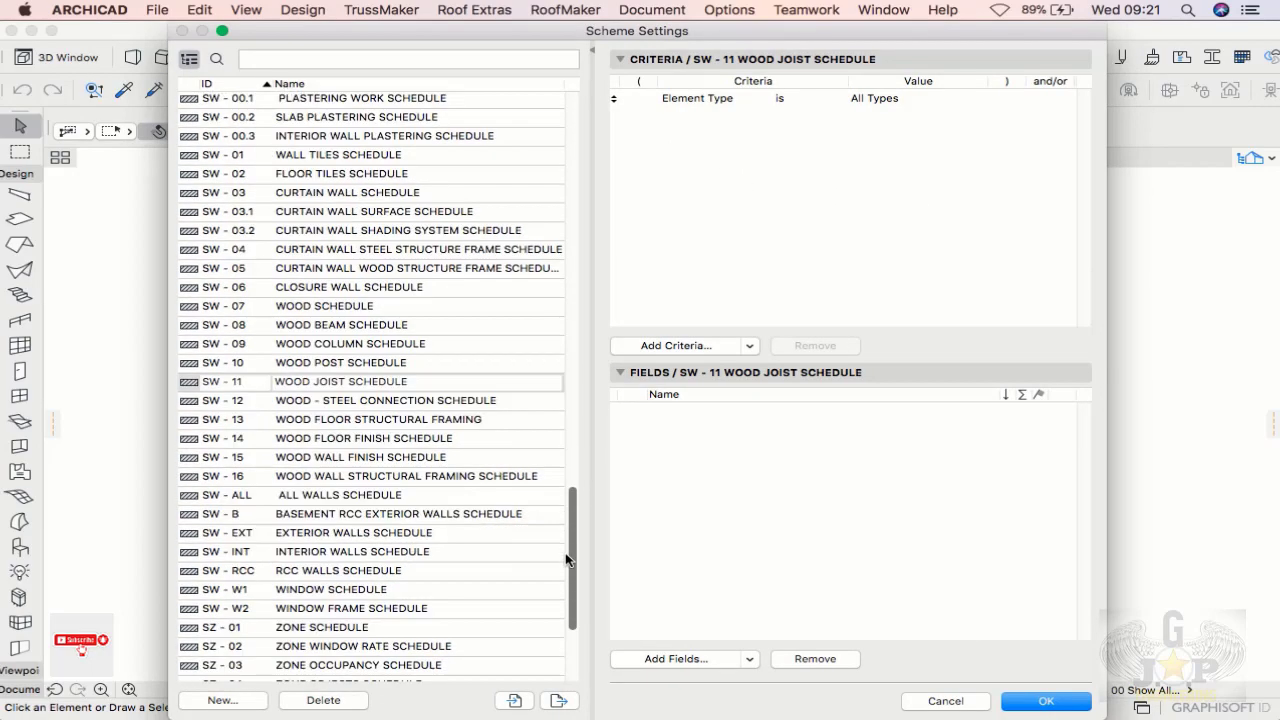
mouse_move(575, 541)
left_mouse_down()
mouse_move(594, 329)
mouse_move(589, 114)
mouse_move(561, 608)
mouse_move(580, 480)
mouse_move(579, 325)
mouse_move(570, 534)
mouse_move(588, 423)
mouse_move(597, 553)
left_mouse_up()
scroll(535, 604, "up", 3)
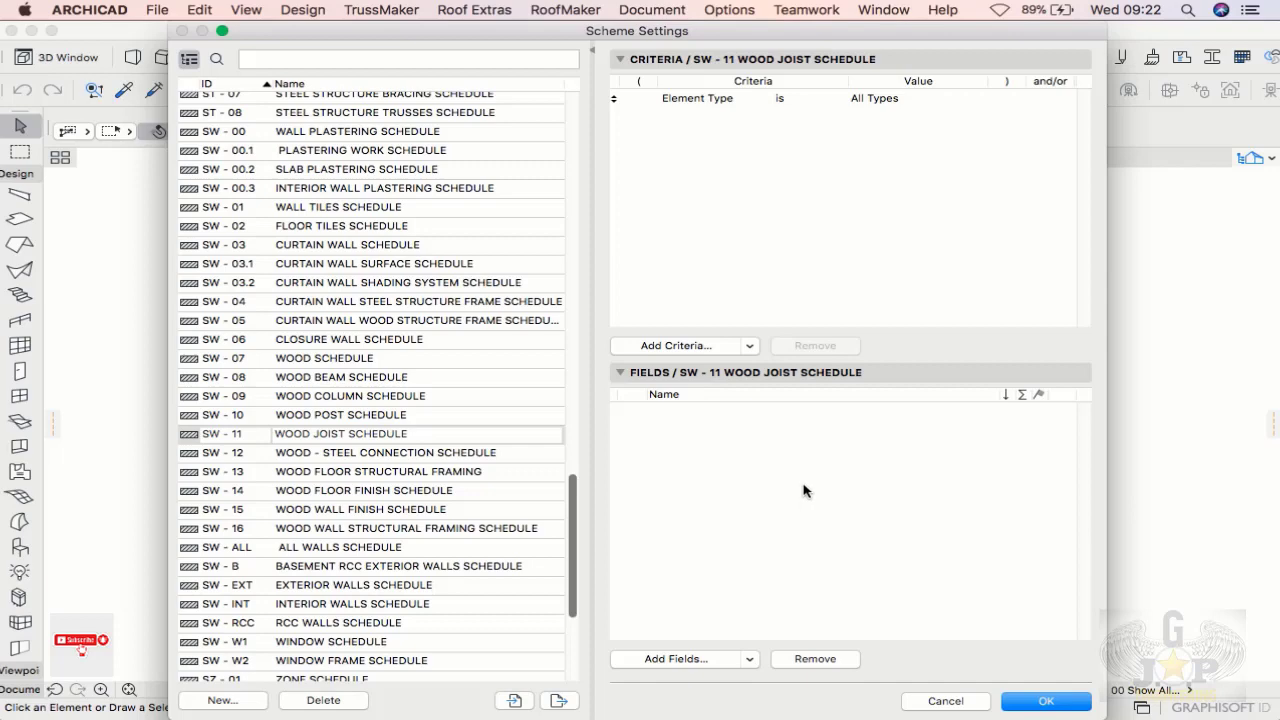
left_click(945, 701)
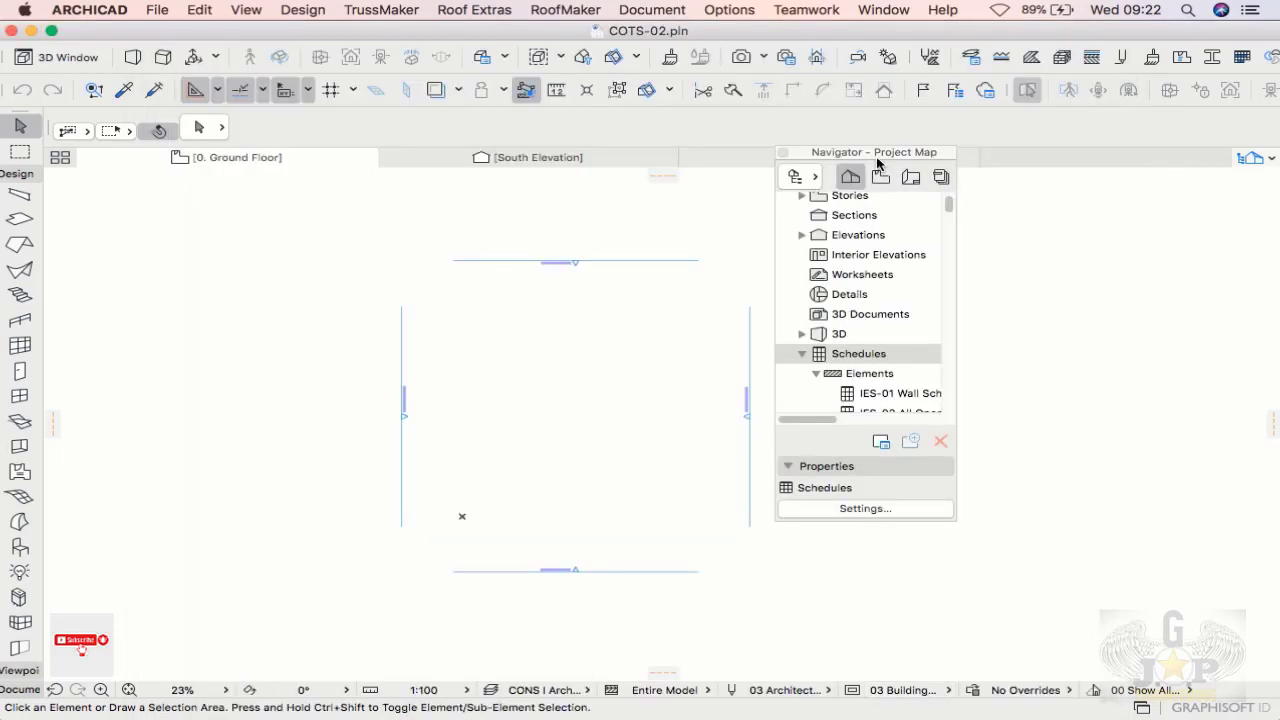
Step: Dock the floating Navigator back at the edge of the workspace beside the drawing area
left_click_drag(886, 158, 1273, 192)
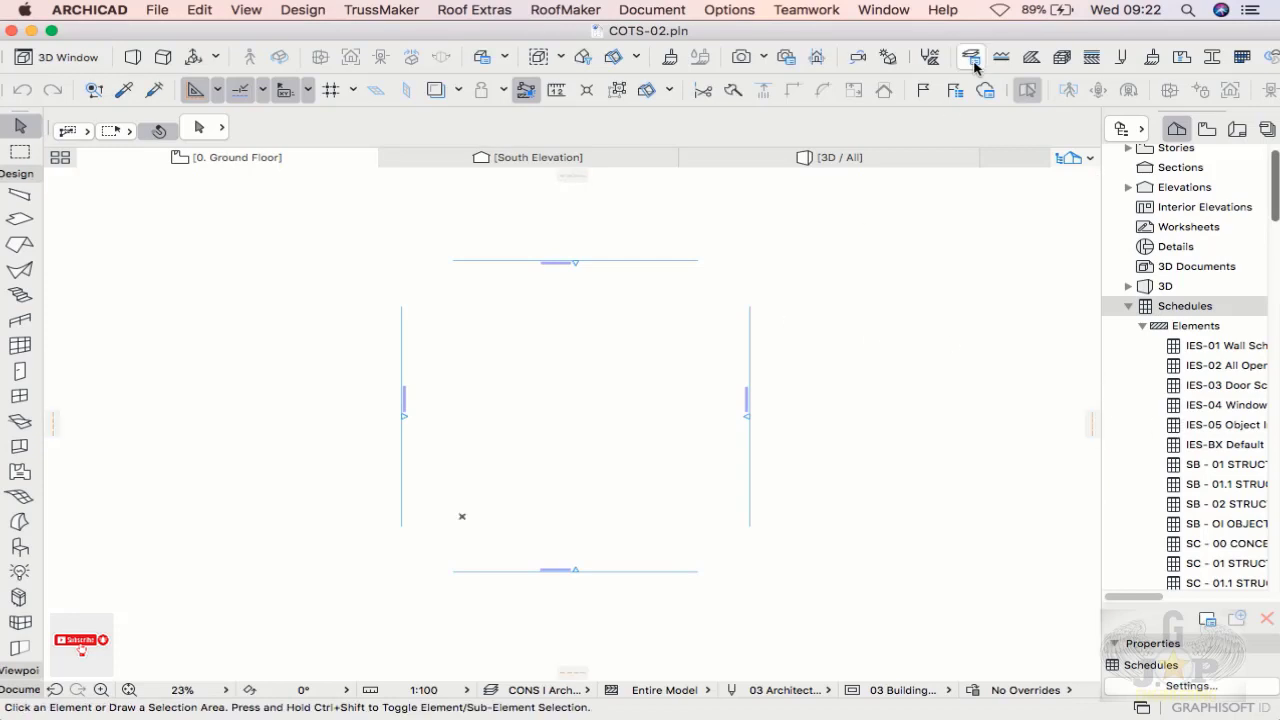
left_click(942, 280)
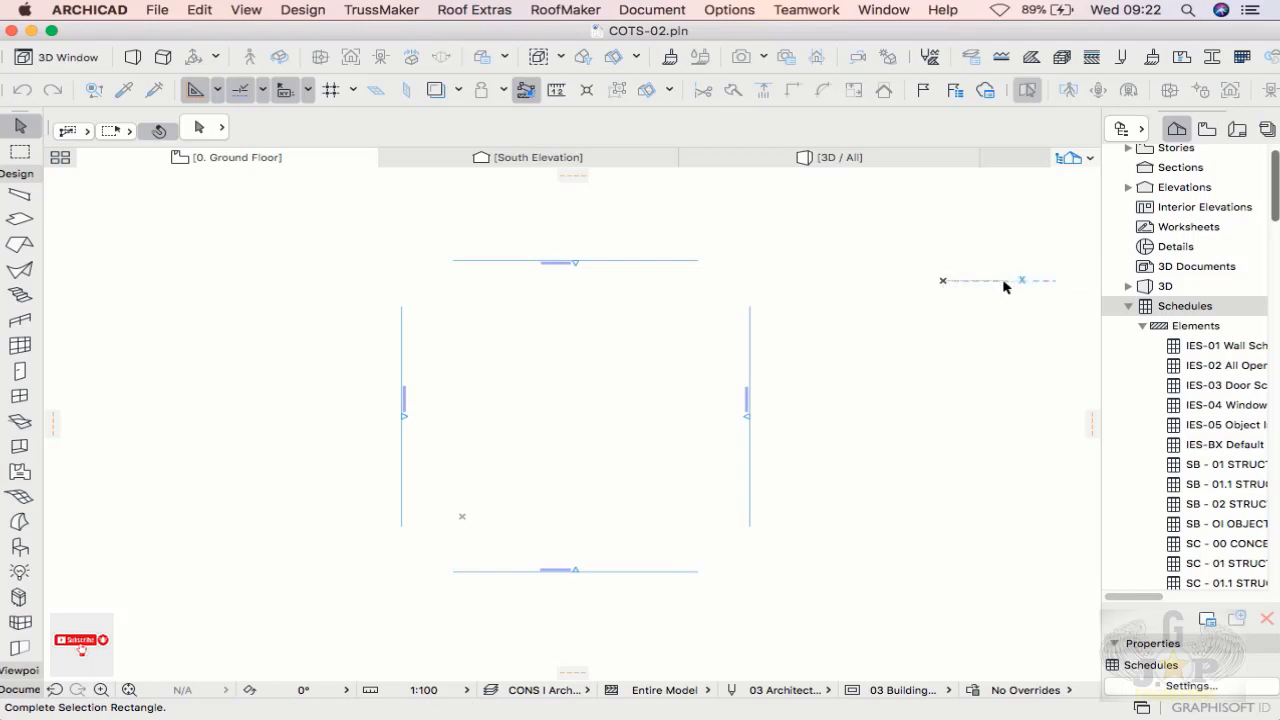
left_click(1014, 316)
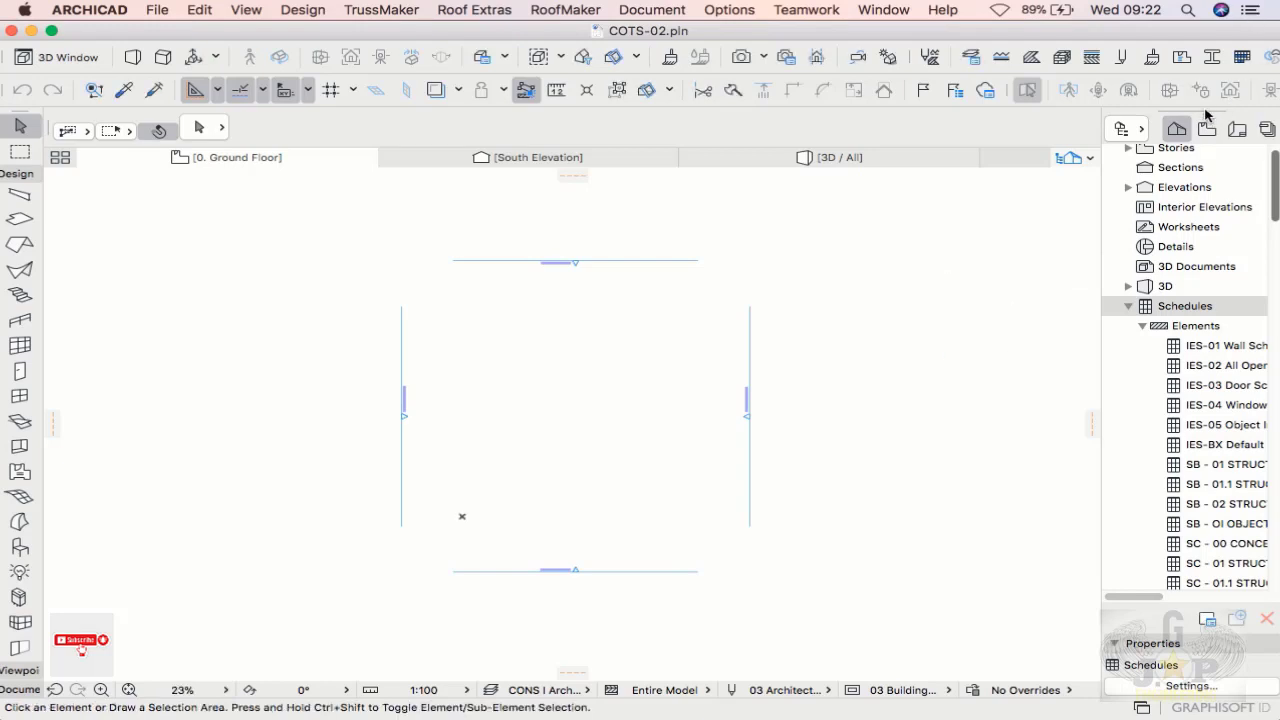
left_click_drag(1206, 112, 1212, 163)
scroll(334, 276, "up", 2)
scroll(334, 276, "down", 2)
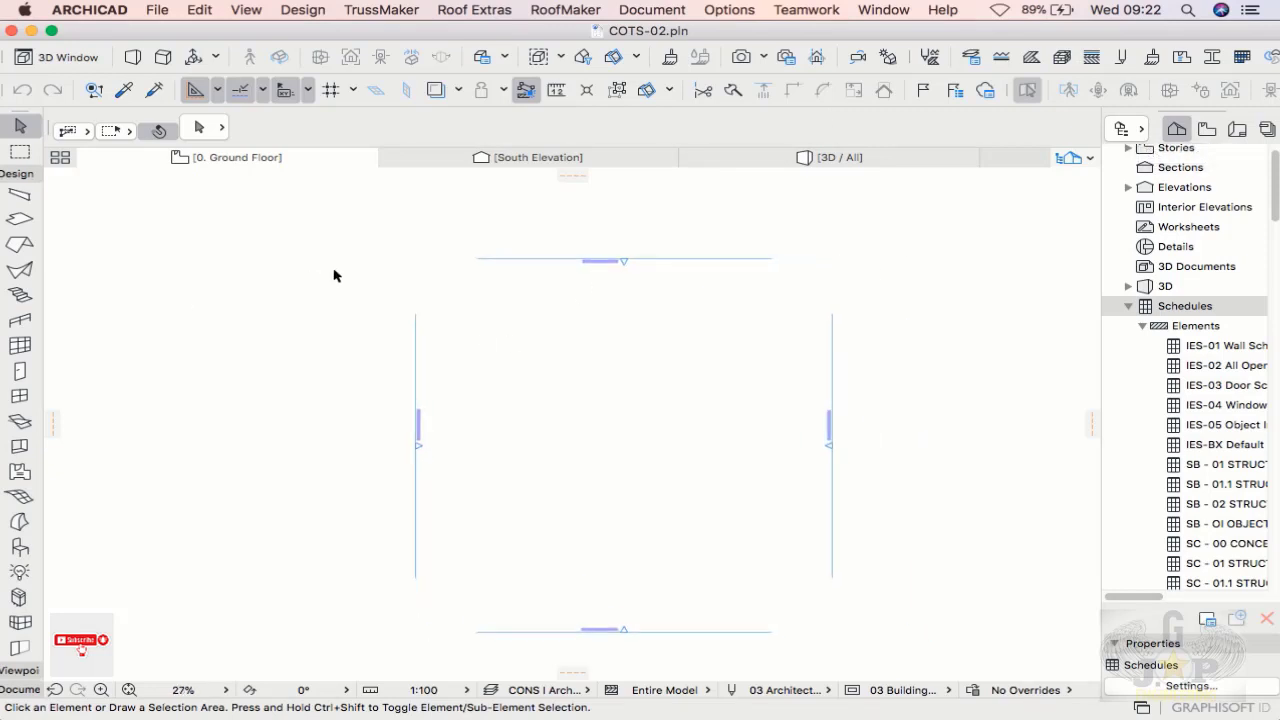
middle_click_drag(545, 330, 557, 346)
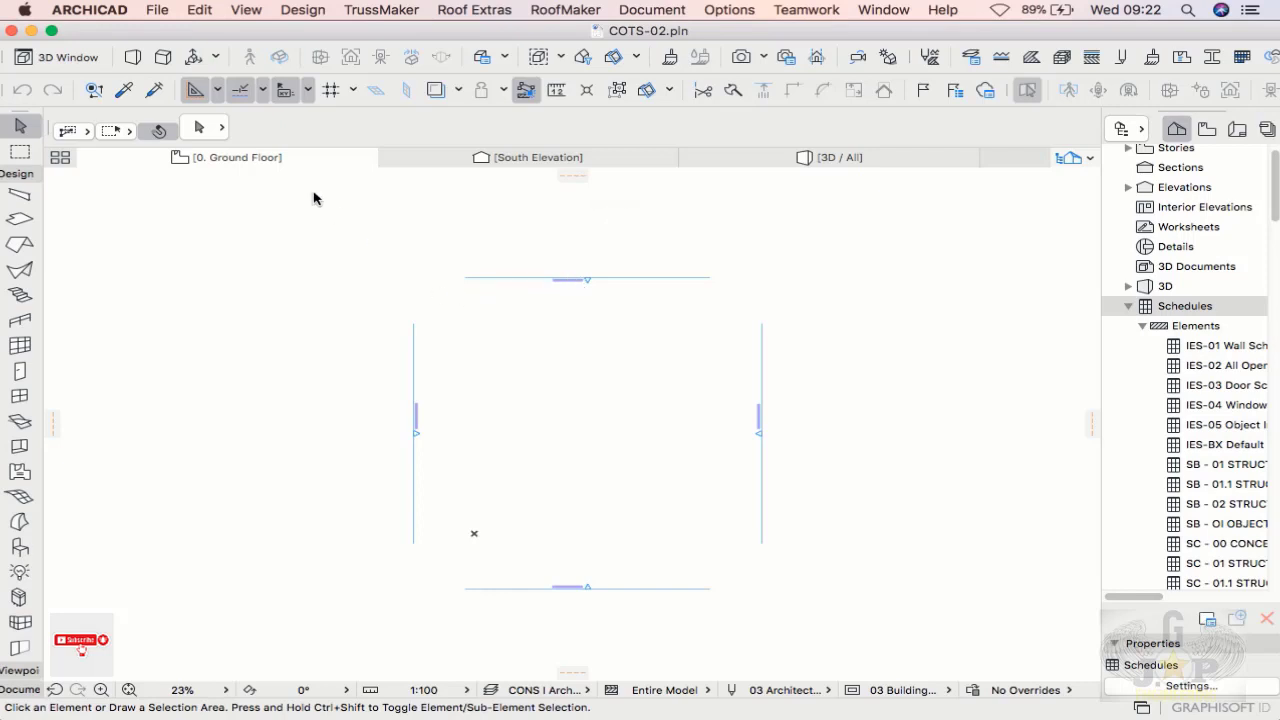
left_click(302, 12)
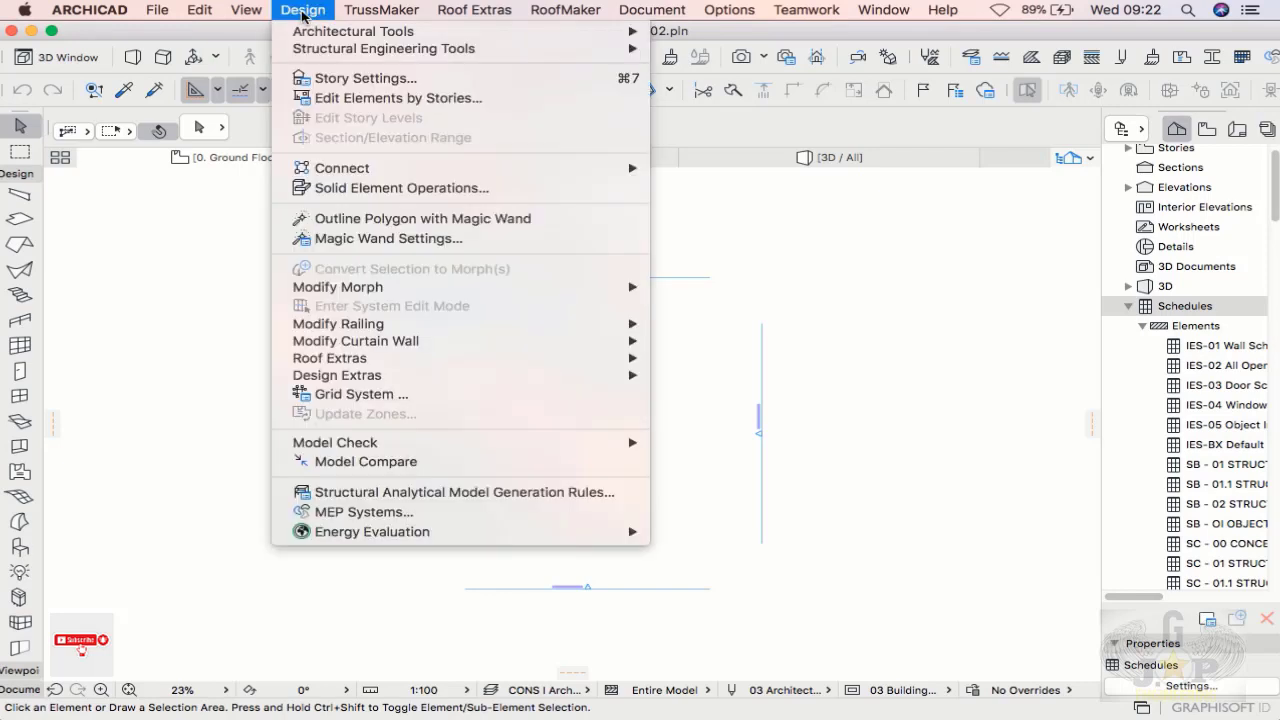
left_click(302, 13)
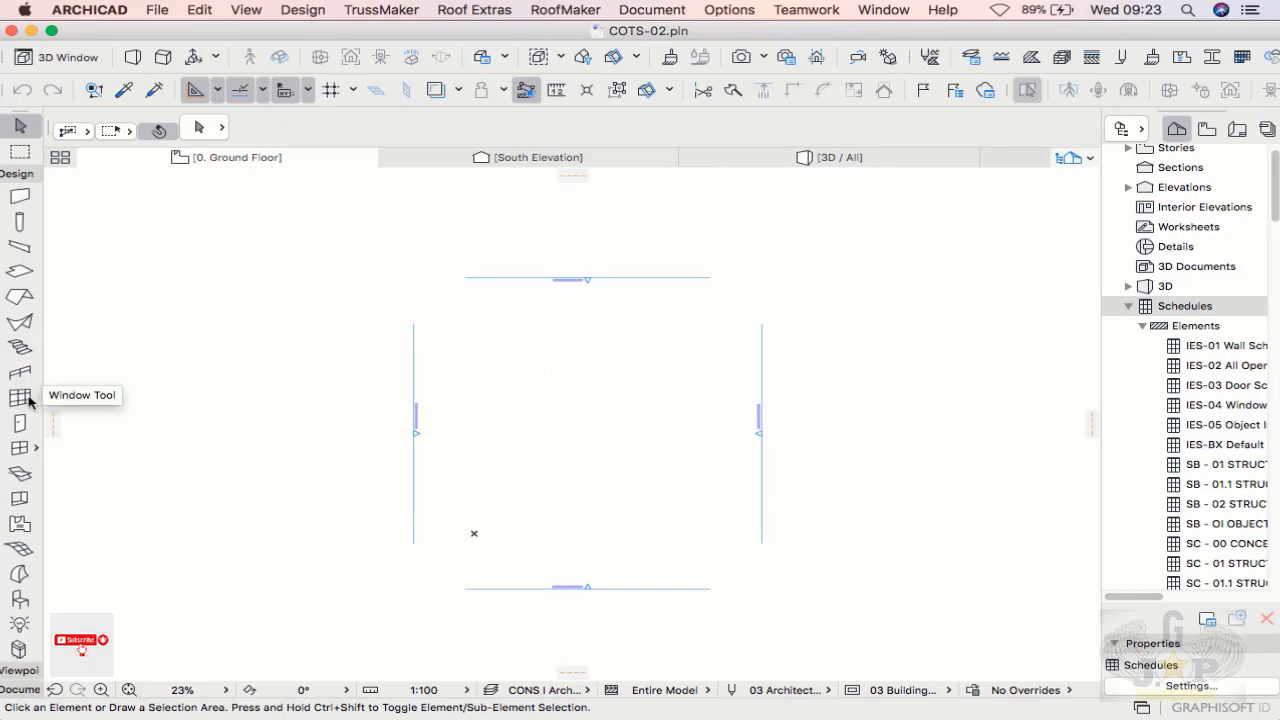
scroll(26, 397, "up", 2)
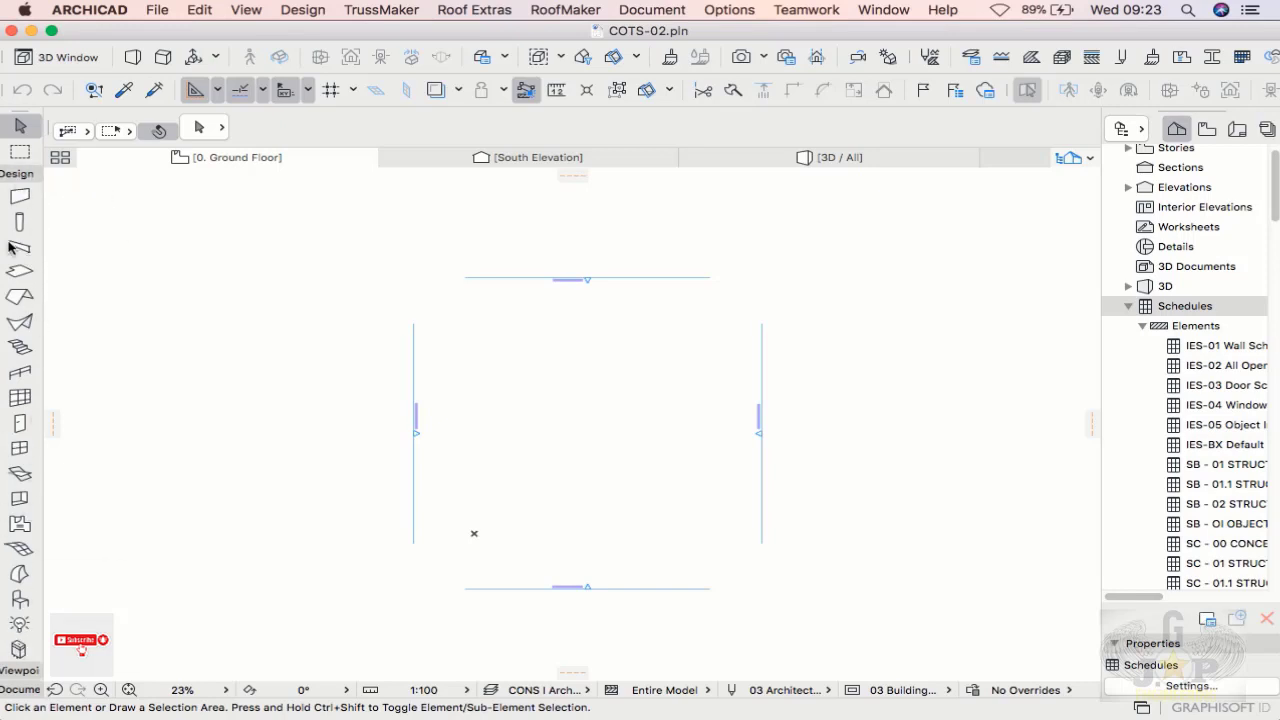
mouse_move(0, 0)
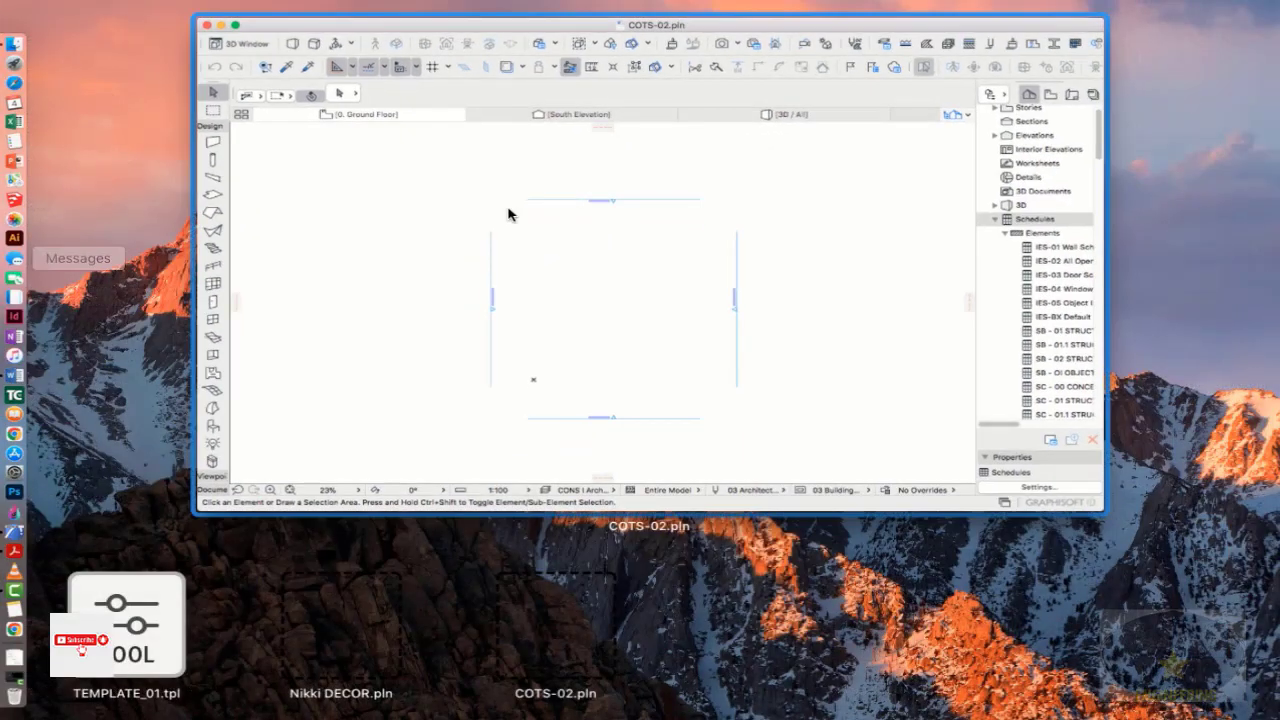
left_click(507, 209)
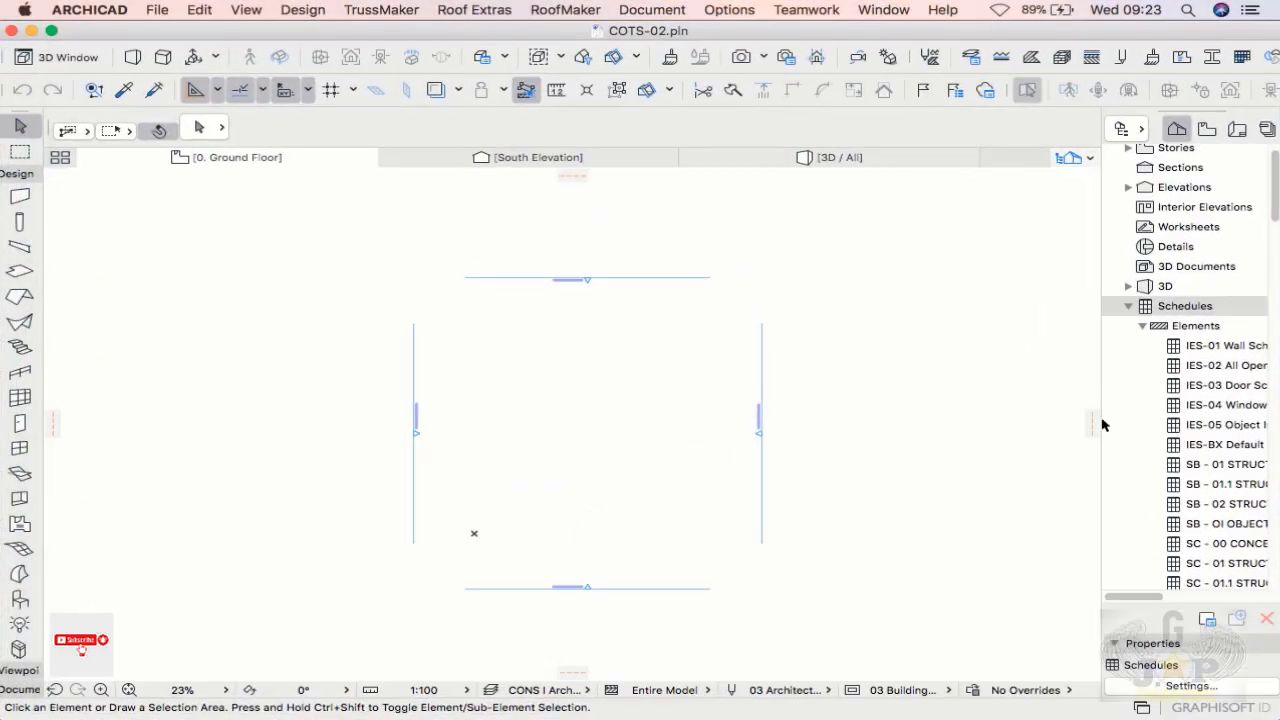
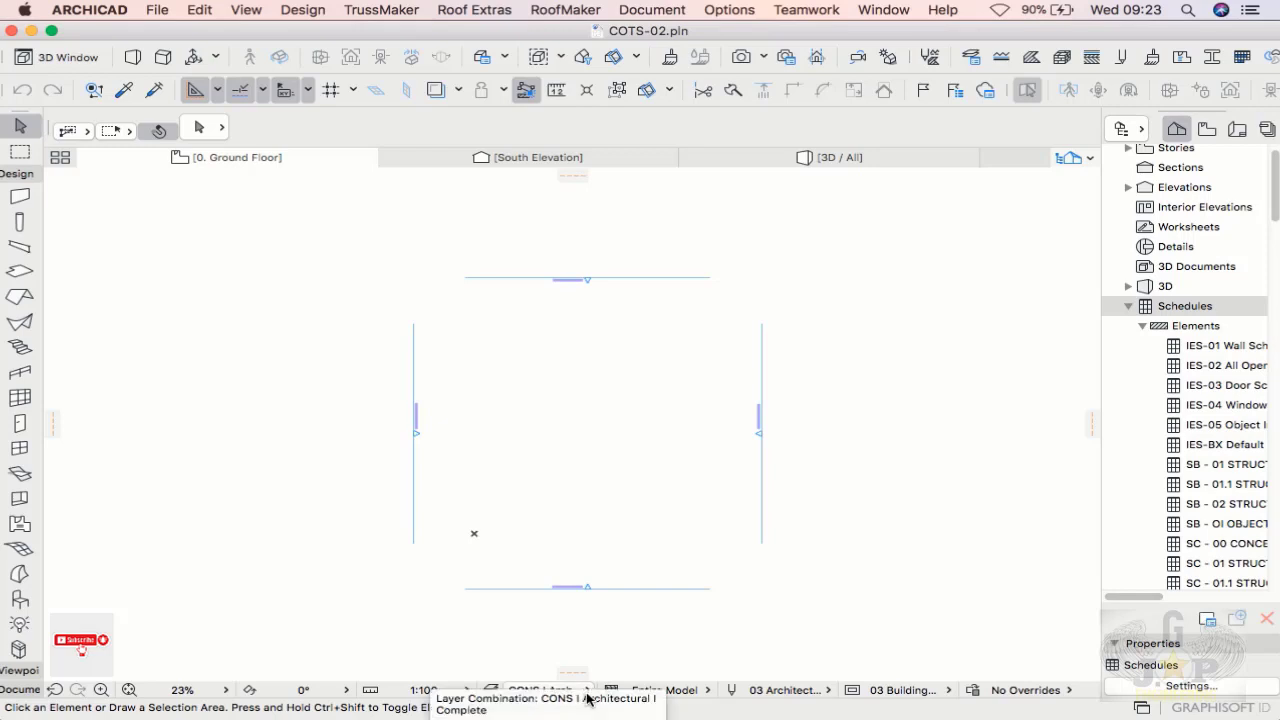
Step: Look through the available layer combinations, structure display, pen sets, model view options and graphic overrides for the Ground Floor plan without changing them
left_click(587, 695)
left_click(587, 697)
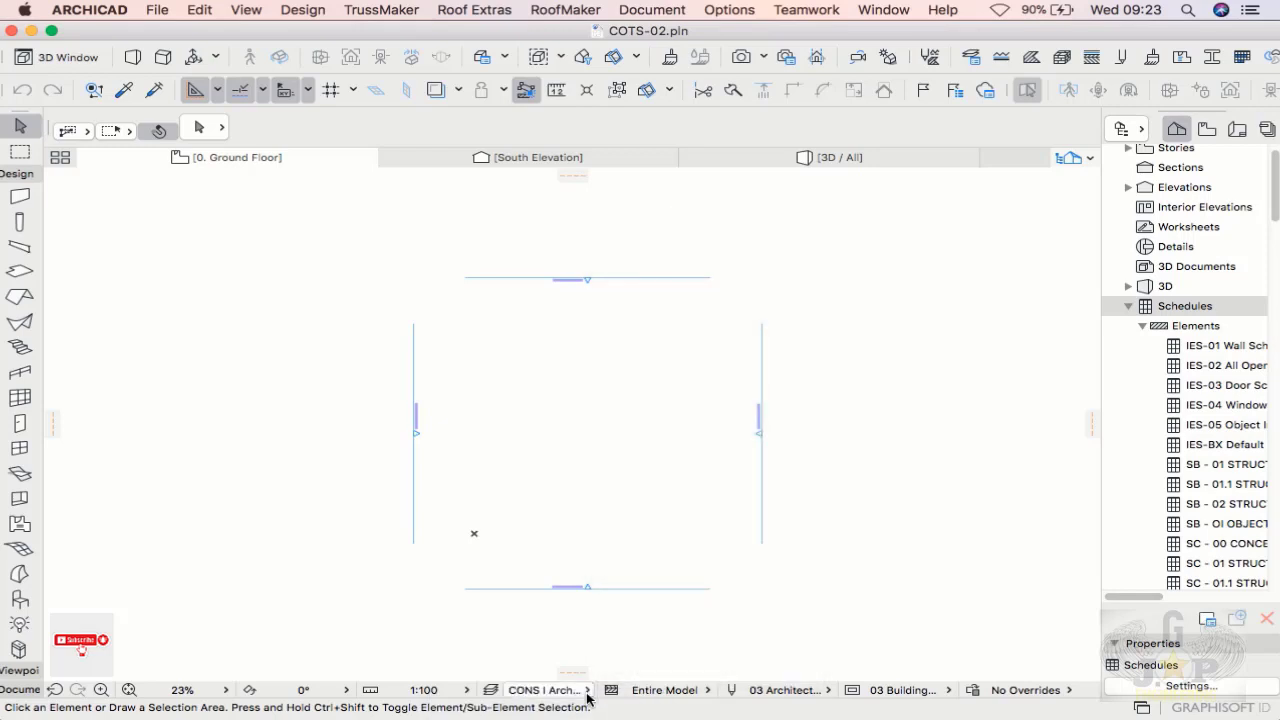
left_click(704, 692)
left_click(705, 695)
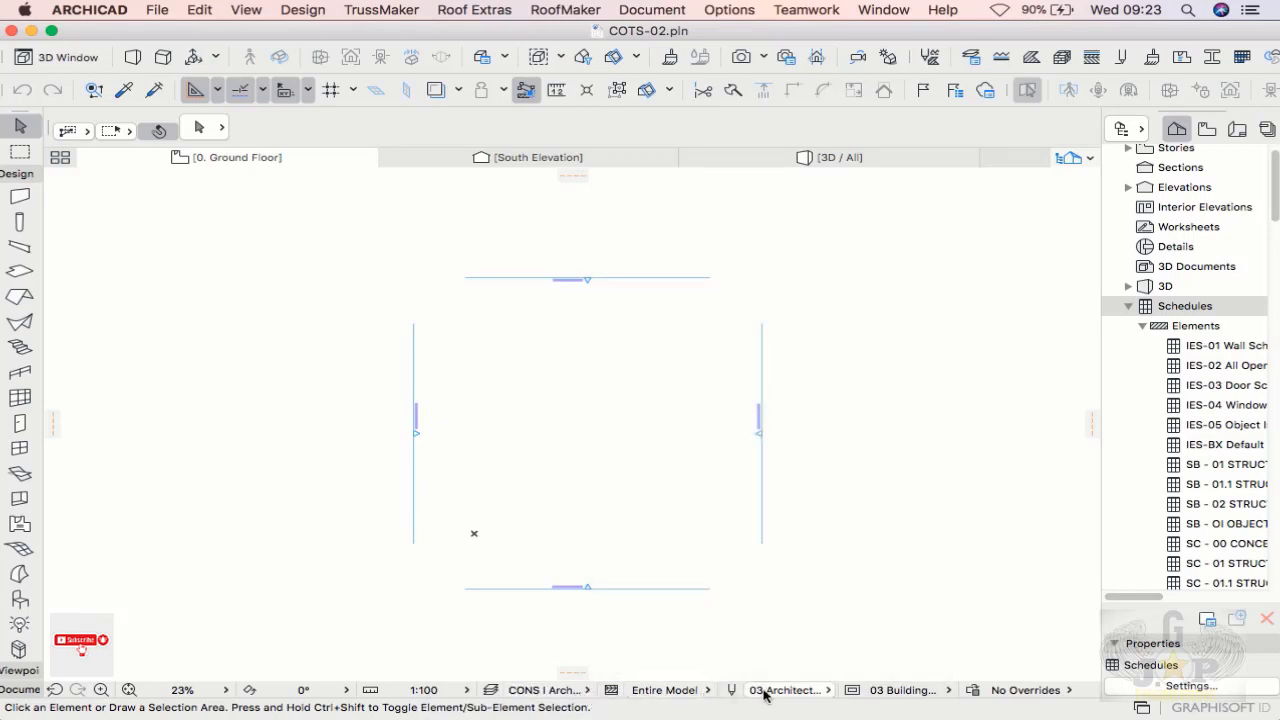
left_click(826, 692)
left_click(826, 692)
left_click(948, 692)
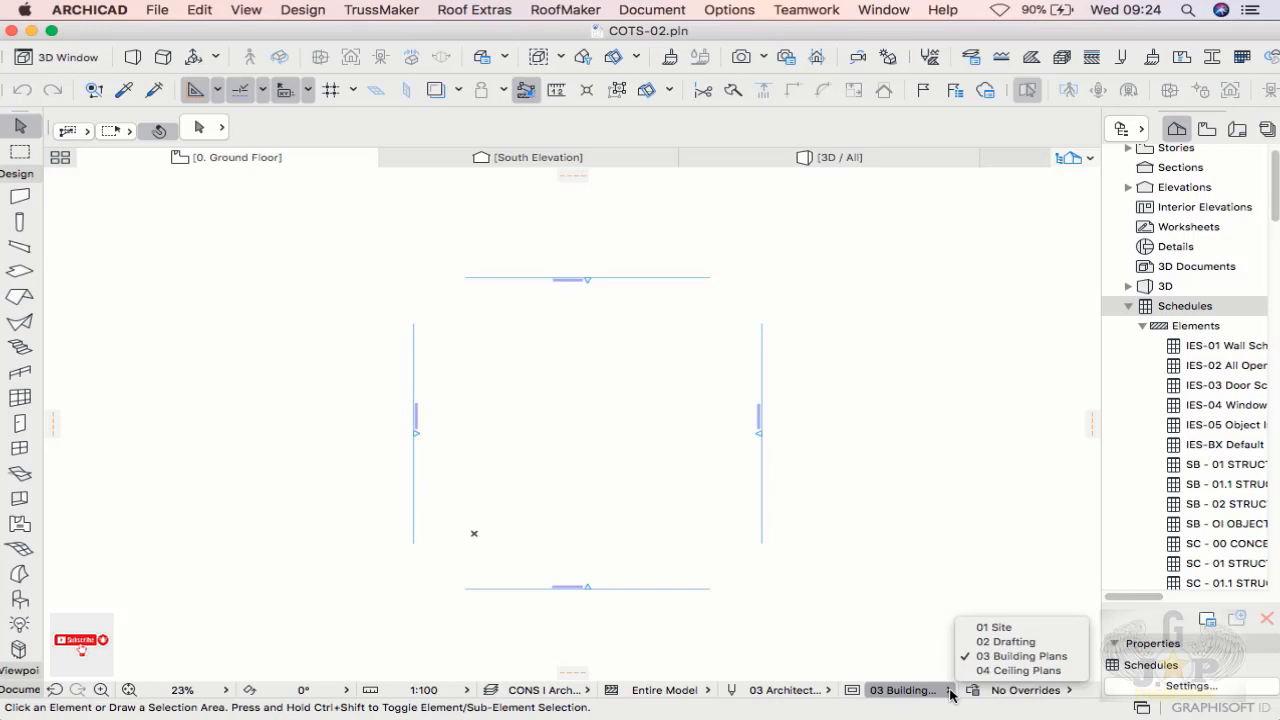
left_click(950, 692)
left_click(1070, 692)
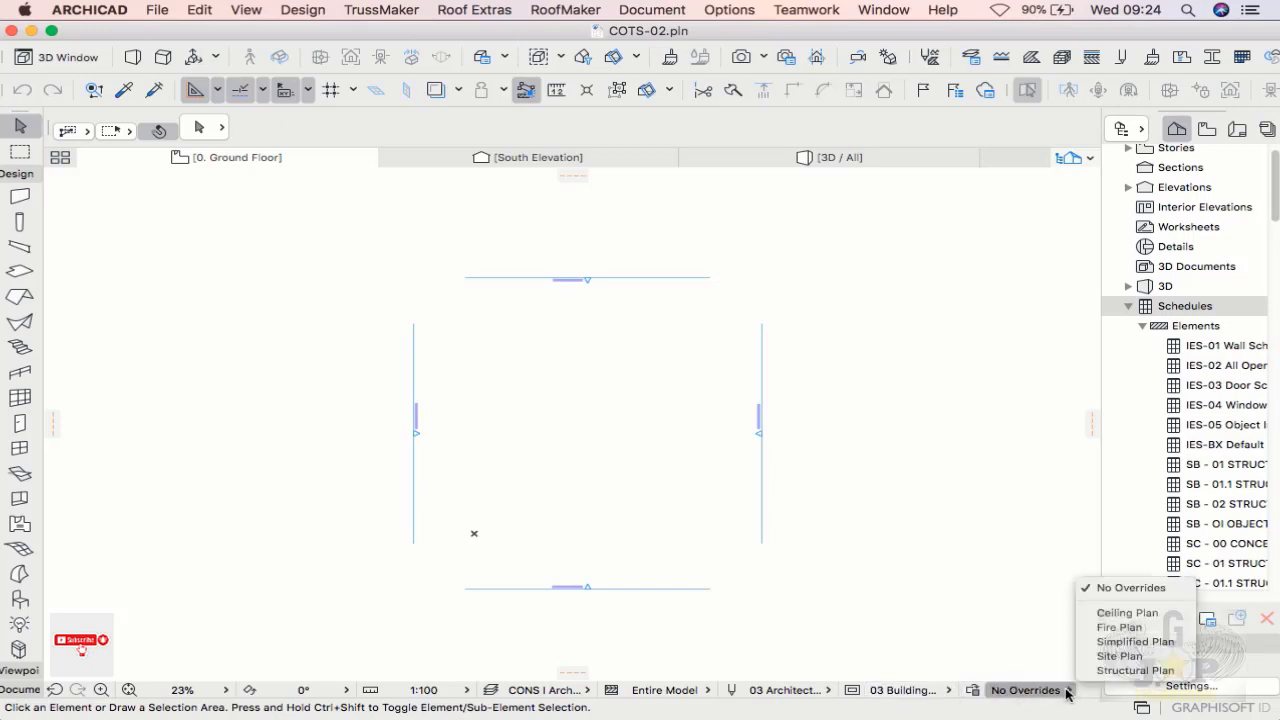
left_click(917, 499)
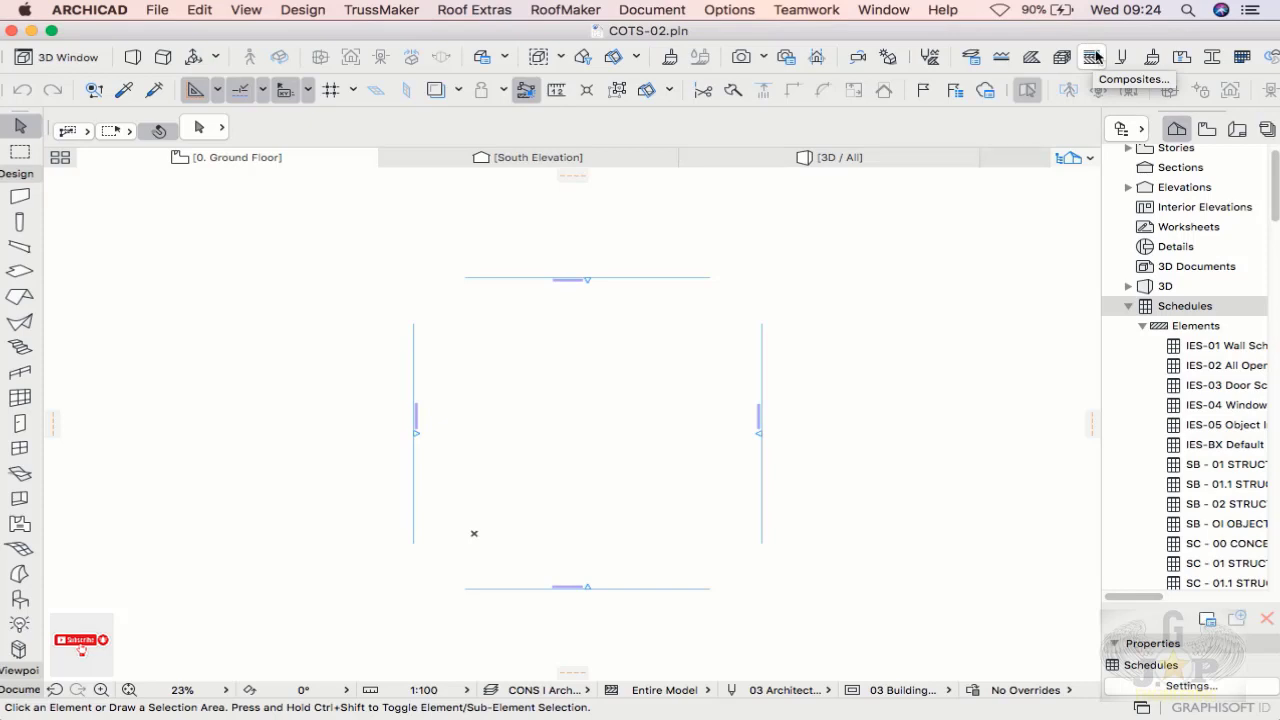
Step: Open the Building Materials settings, browse the full list of materials with their priorities, and close without changes
left_click(1062, 57)
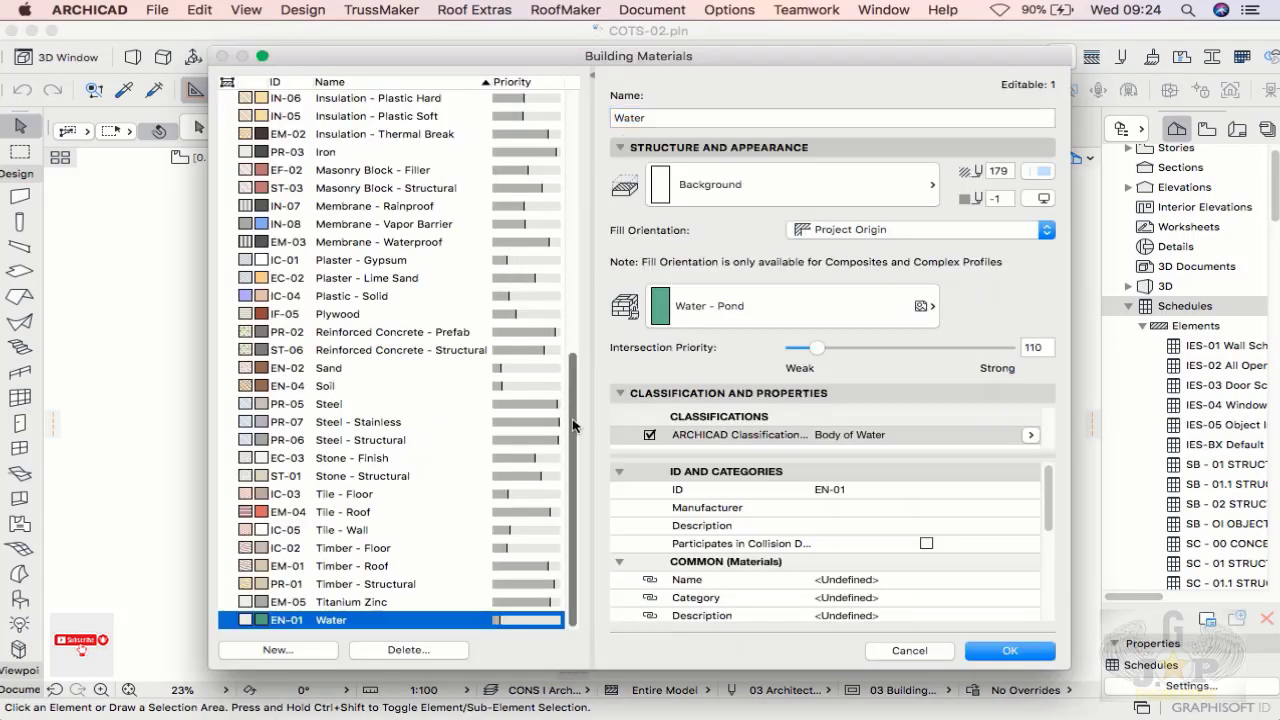
left_click_drag(572, 418, 580, 128)
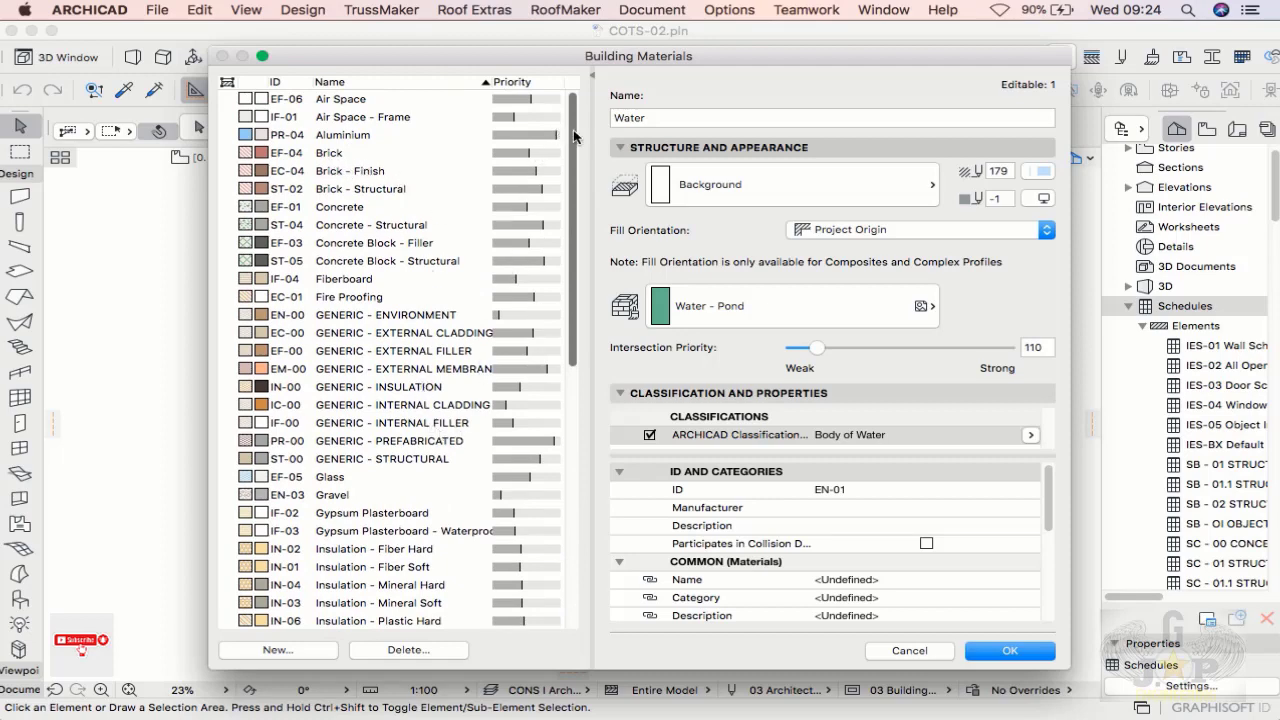
left_click_drag(577, 139, 553, 89)
scroll(554, 140, "down", 1)
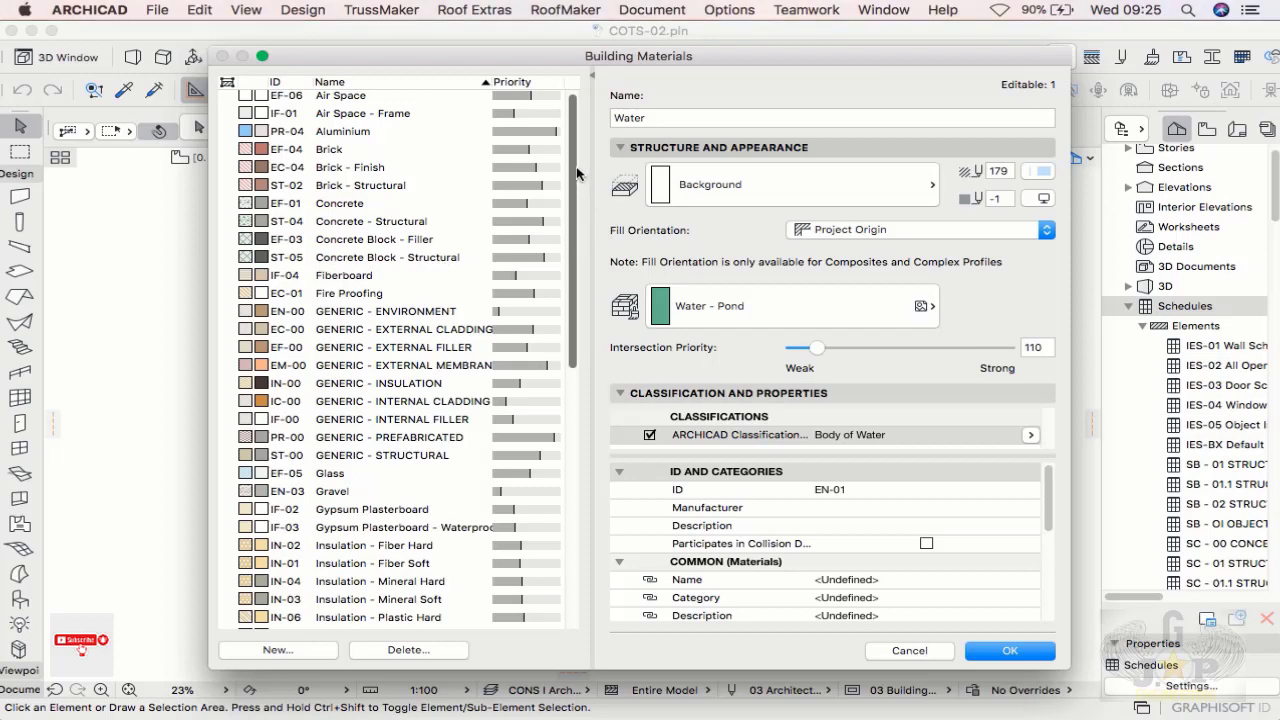
scroll(573, 170, "down", 5)
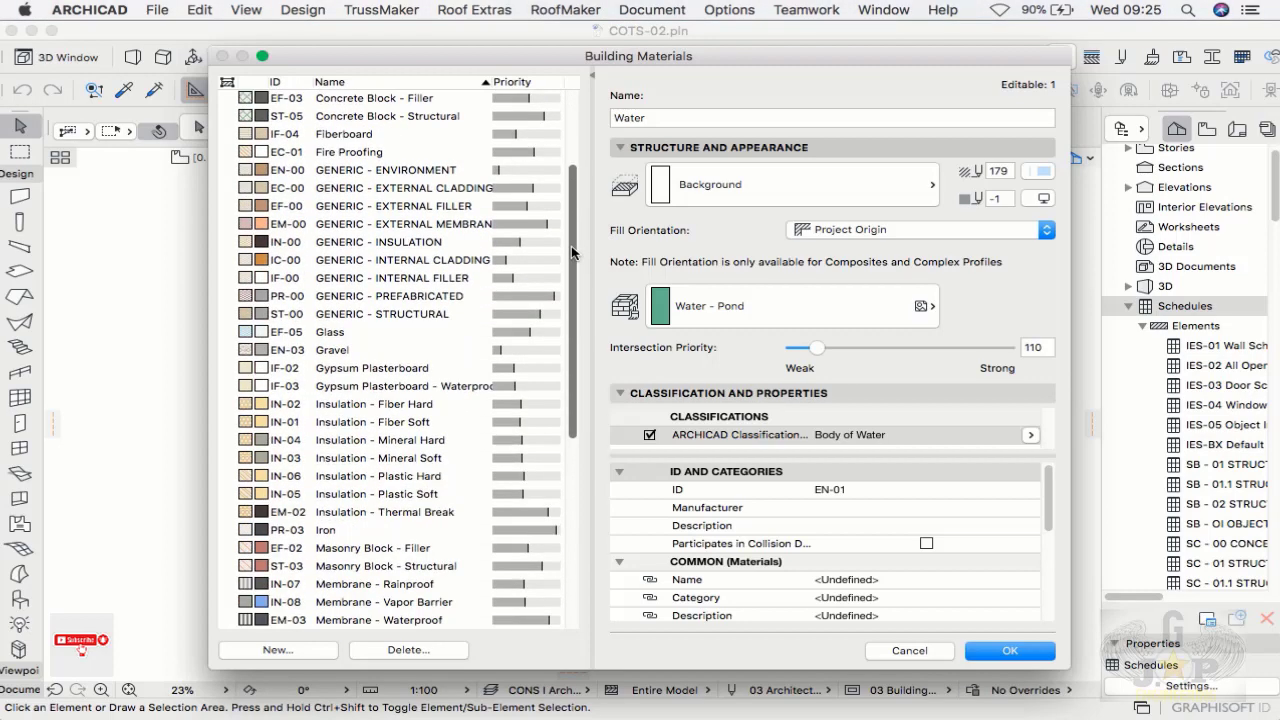
scroll(568, 175, "up", 3)
scroll(568, 175, "up", 3)
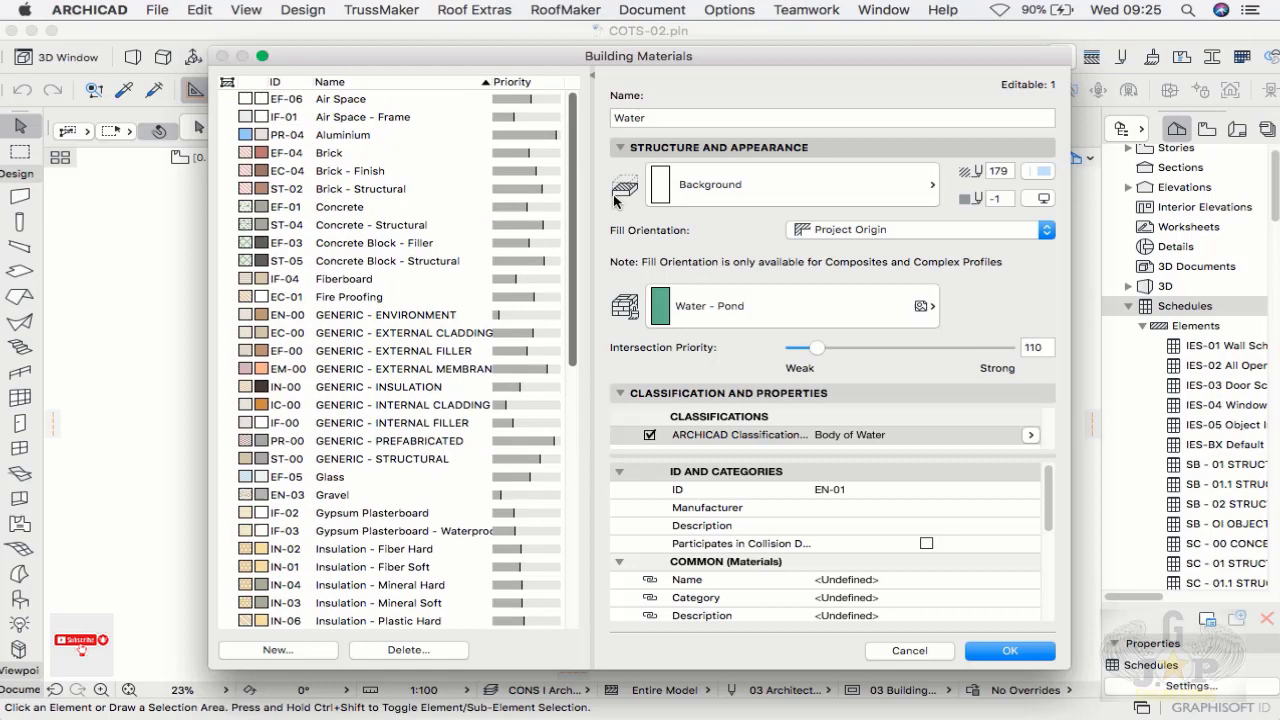
left_click(903, 650)
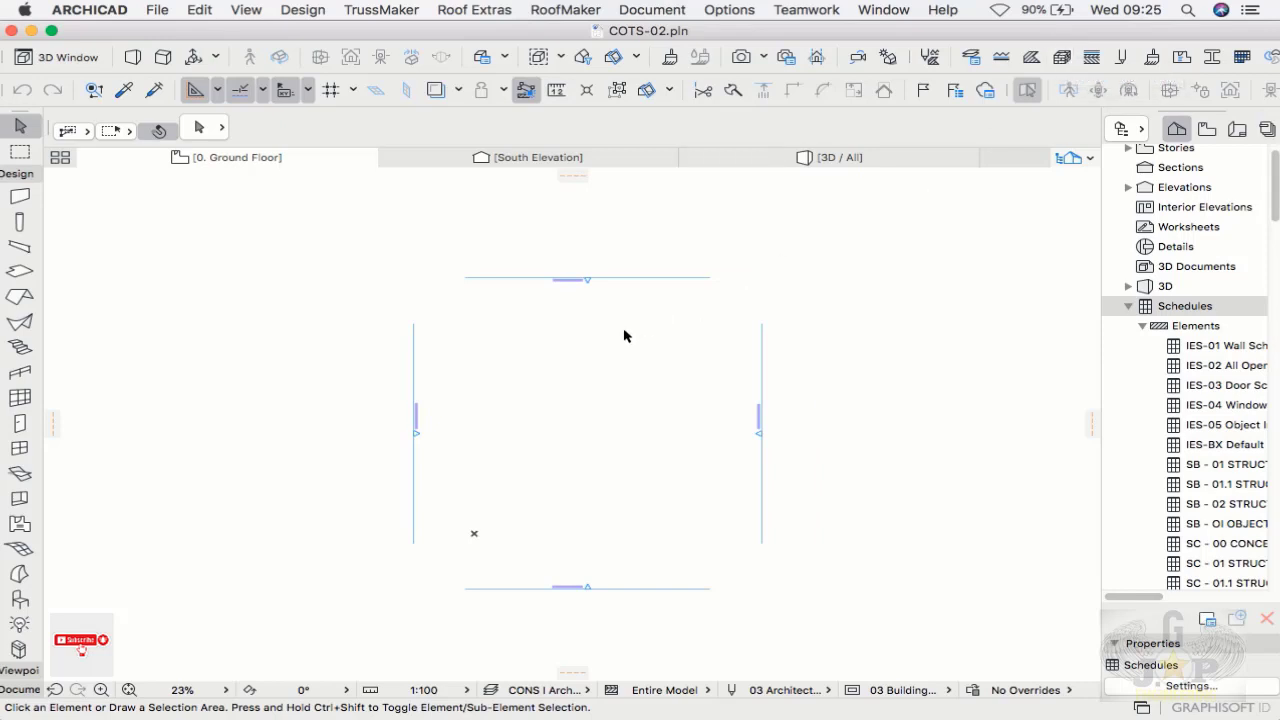
Step: Open the Layers (Model Views) settings, browse the layer list alongside the layer combinations, and return to the Ground Floor plan
key("super+l")
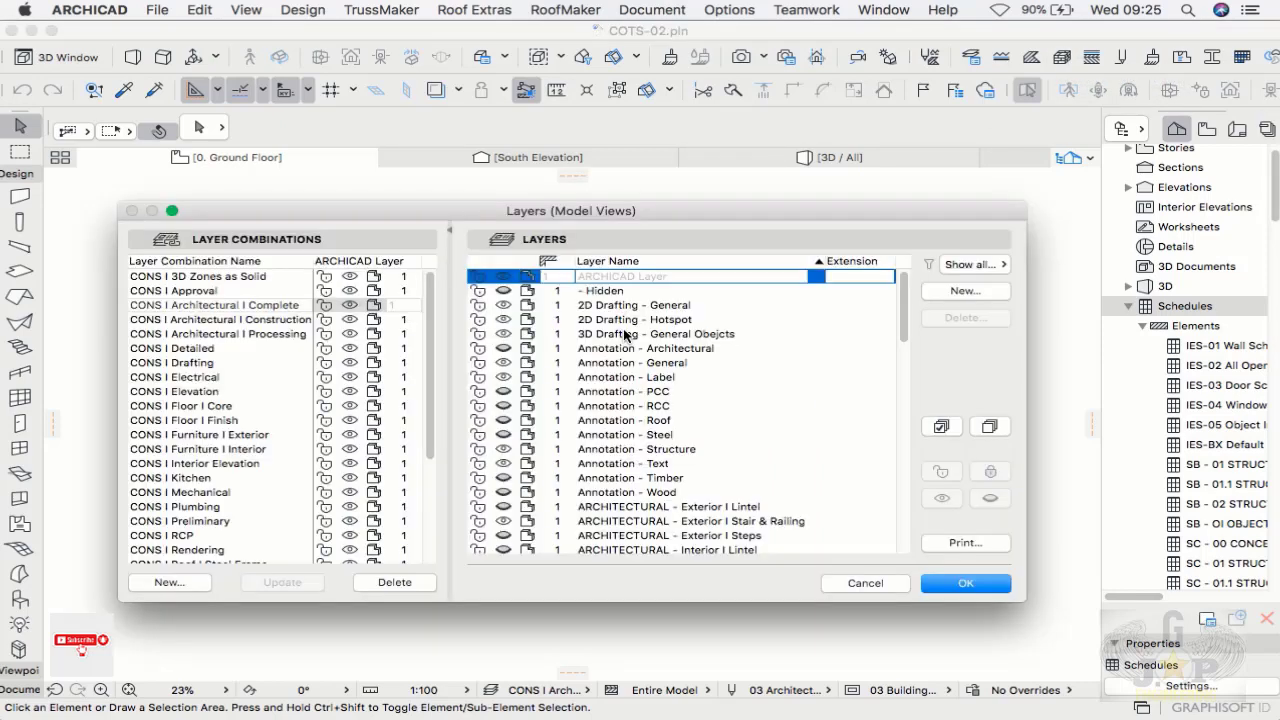
left_click_drag(653, 206, 653, 186)
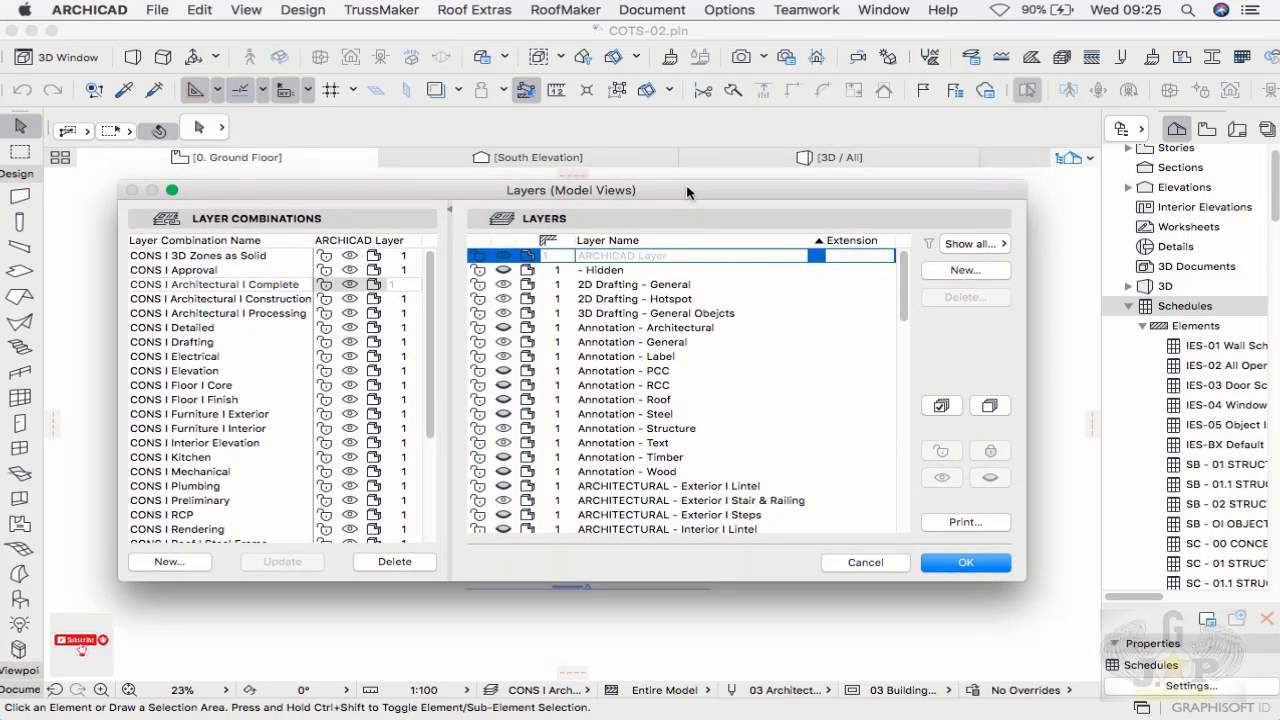
mouse_move(903, 305)
left_mouse_down()
mouse_move(903, 383)
mouse_move(903, 306)
mouse_move(907, 348)
left_mouse_up()
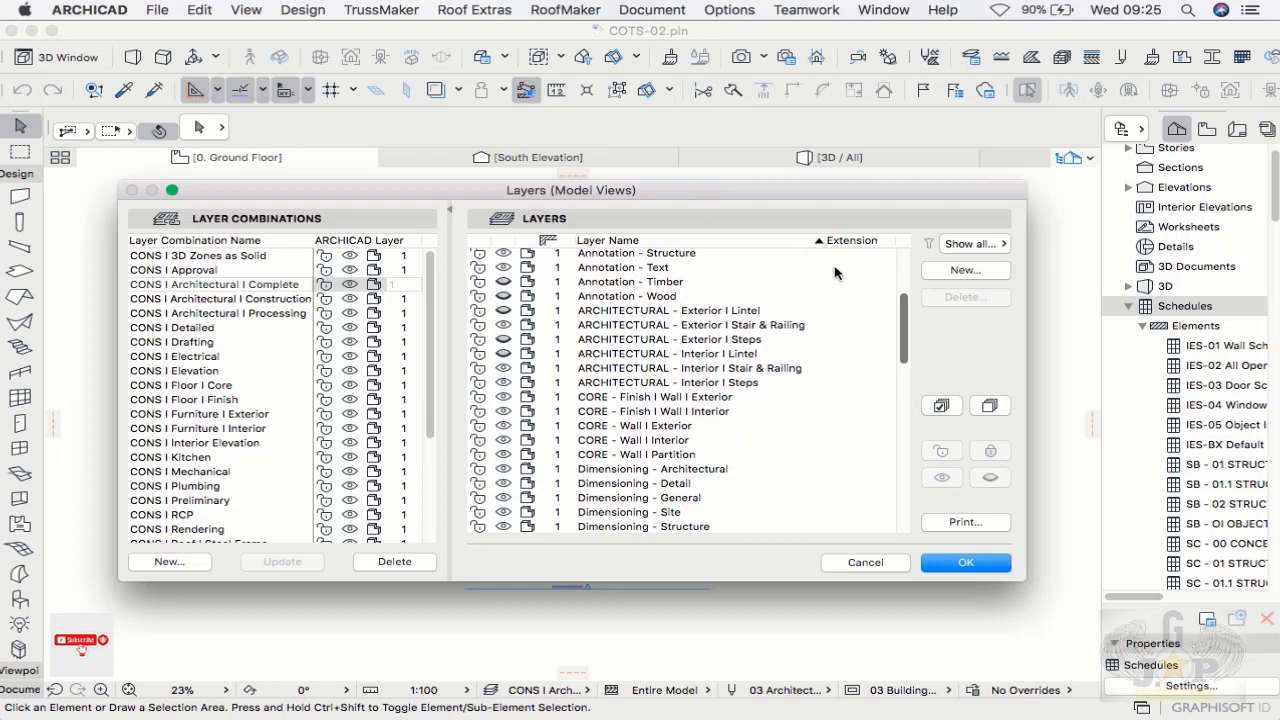
mouse_move(901, 318)
left_mouse_down()
mouse_move(905, 490)
mouse_move(893, 268)
left_mouse_up()
scroll(893, 268, "down", 3)
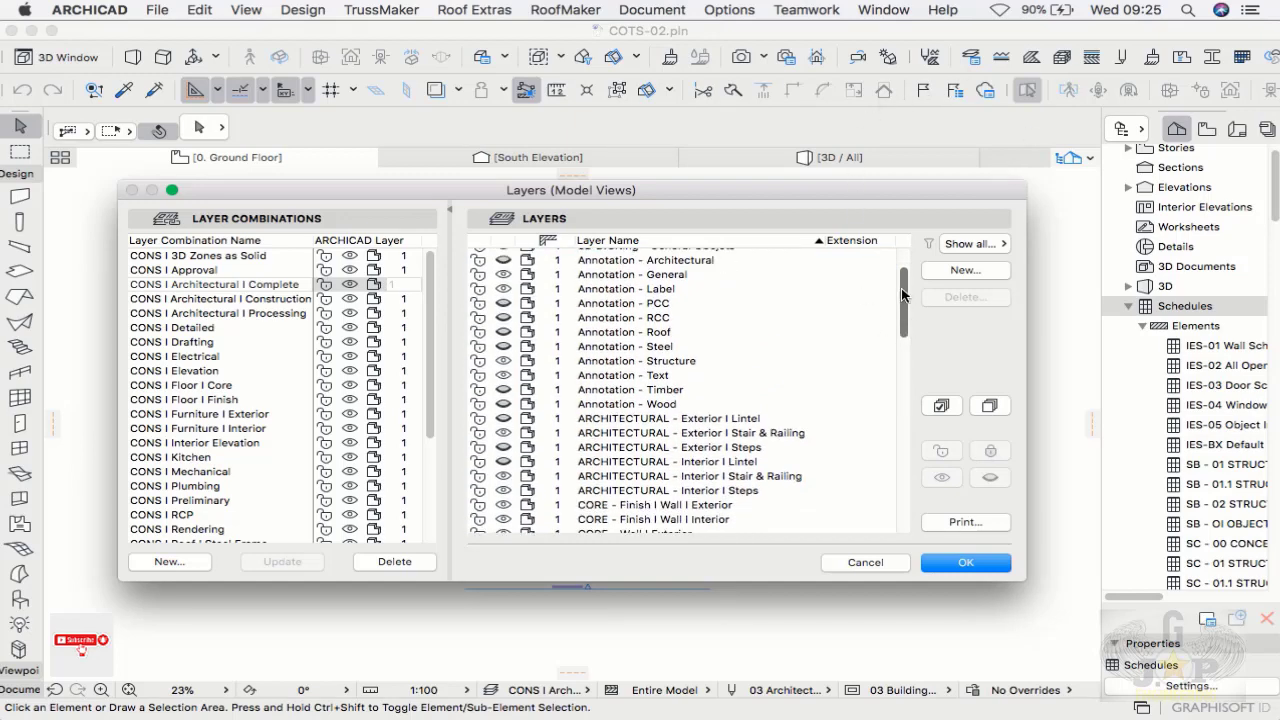
left_click_drag(903, 288, 907, 253)
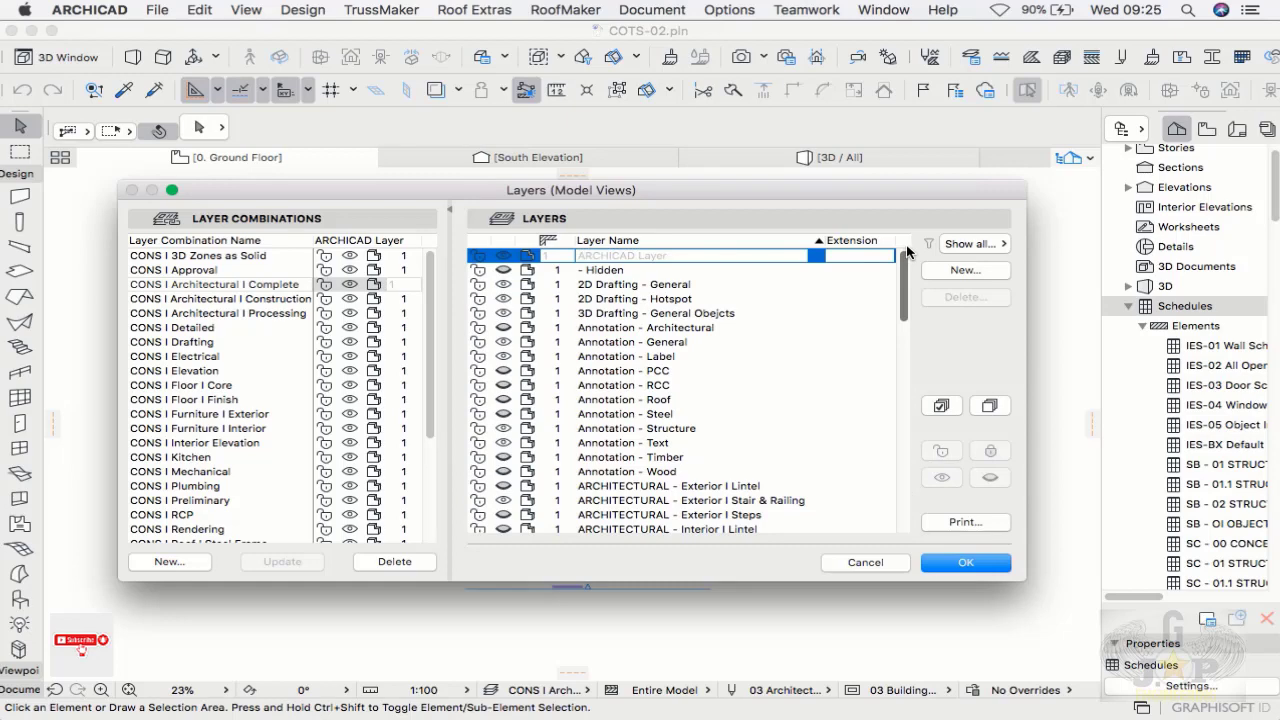
mouse_move(906, 253)
left_mouse_down()
mouse_move(908, 495)
mouse_move(910, 258)
left_mouse_up()
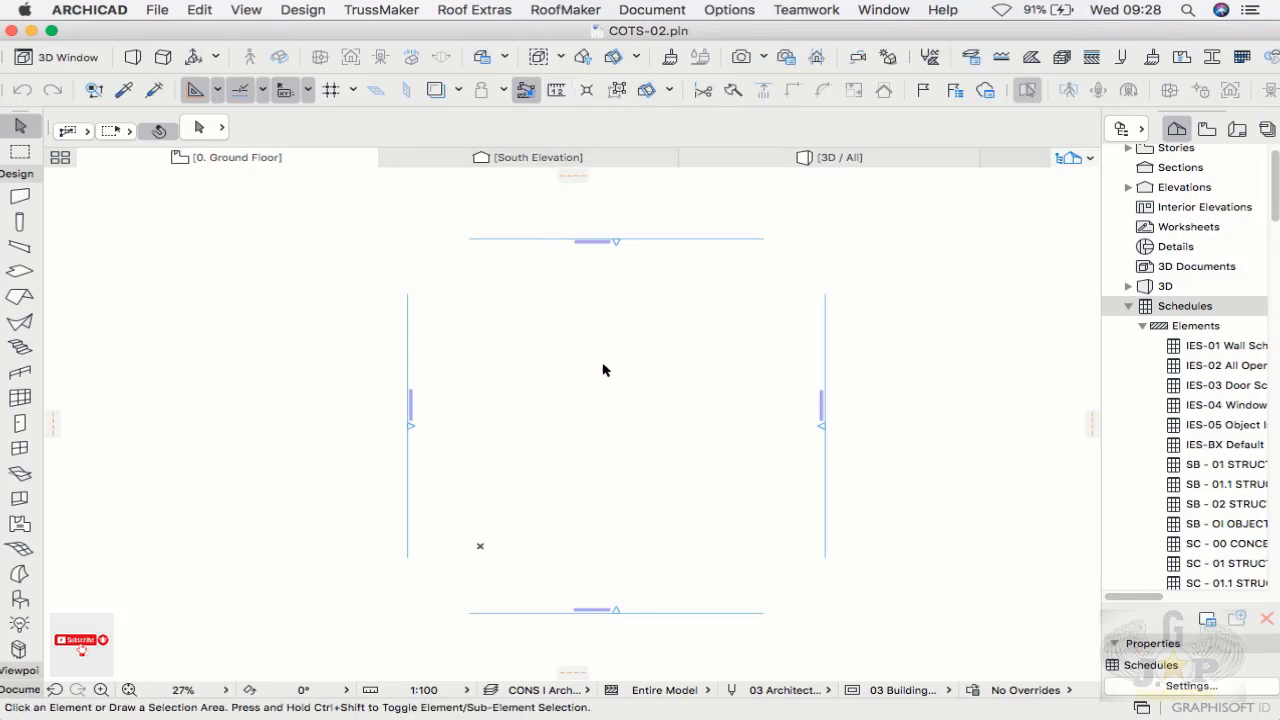
middle_click_drag(603, 368, 581, 358)
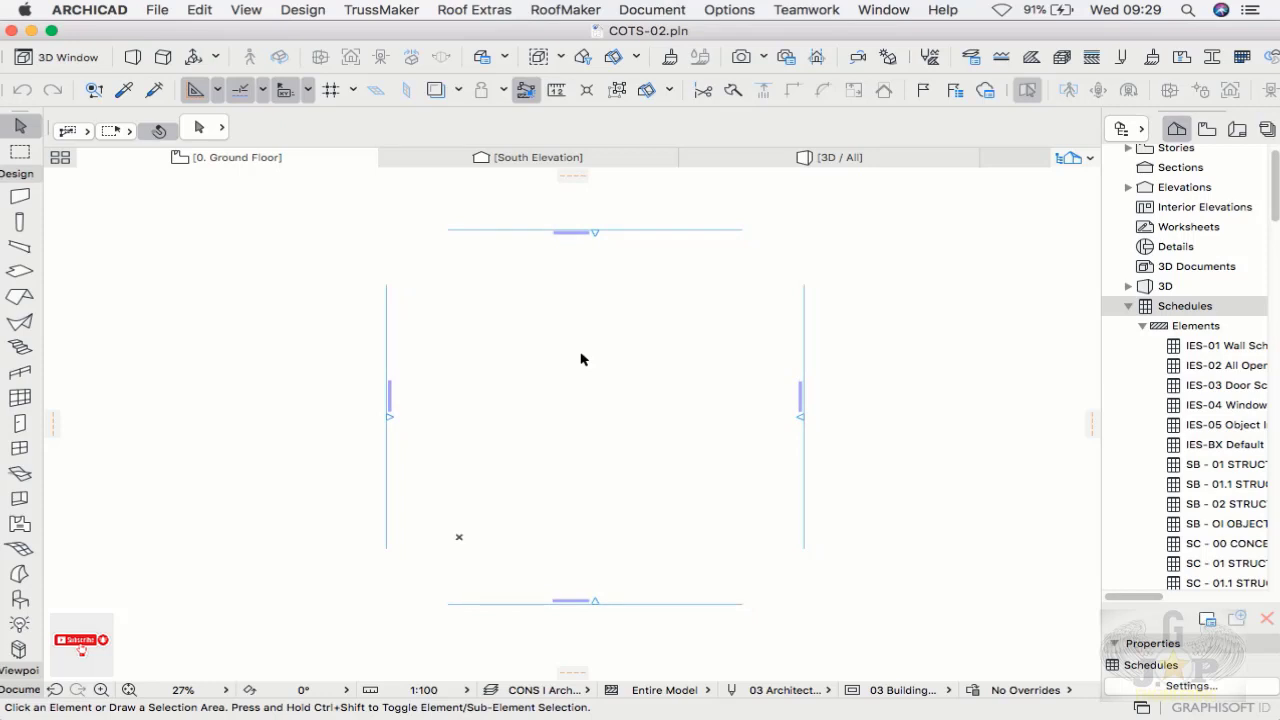